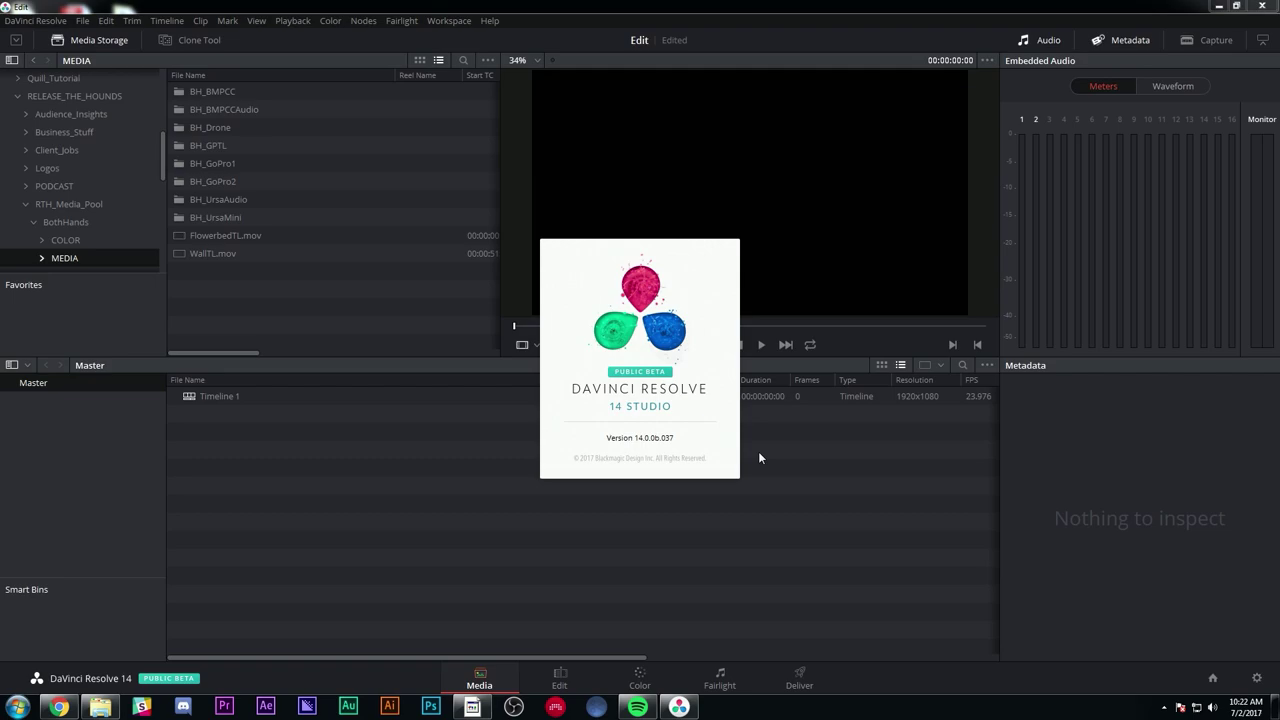
- Dismiss the version splash screen, then view the list of existing projects in the Project Manager and close it
{"action": "left_click", "coordinate": [729, 457]}
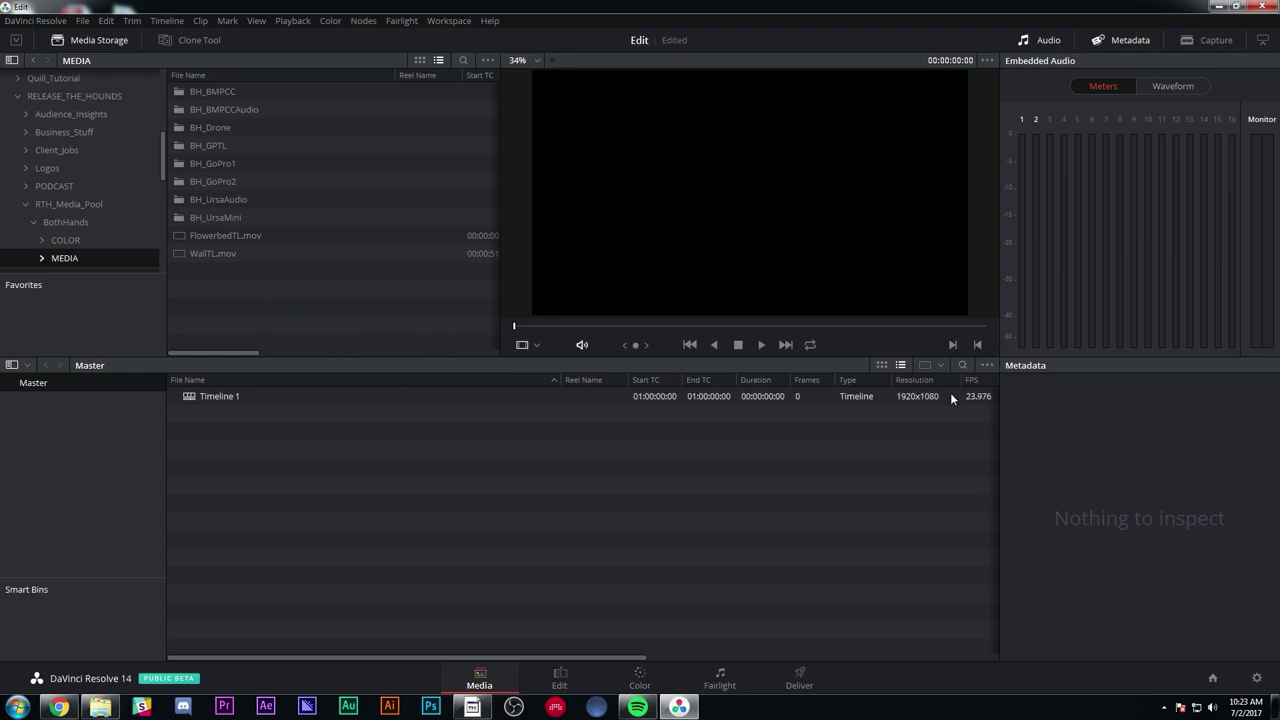
{"action": "key", "text": "shift+1"}
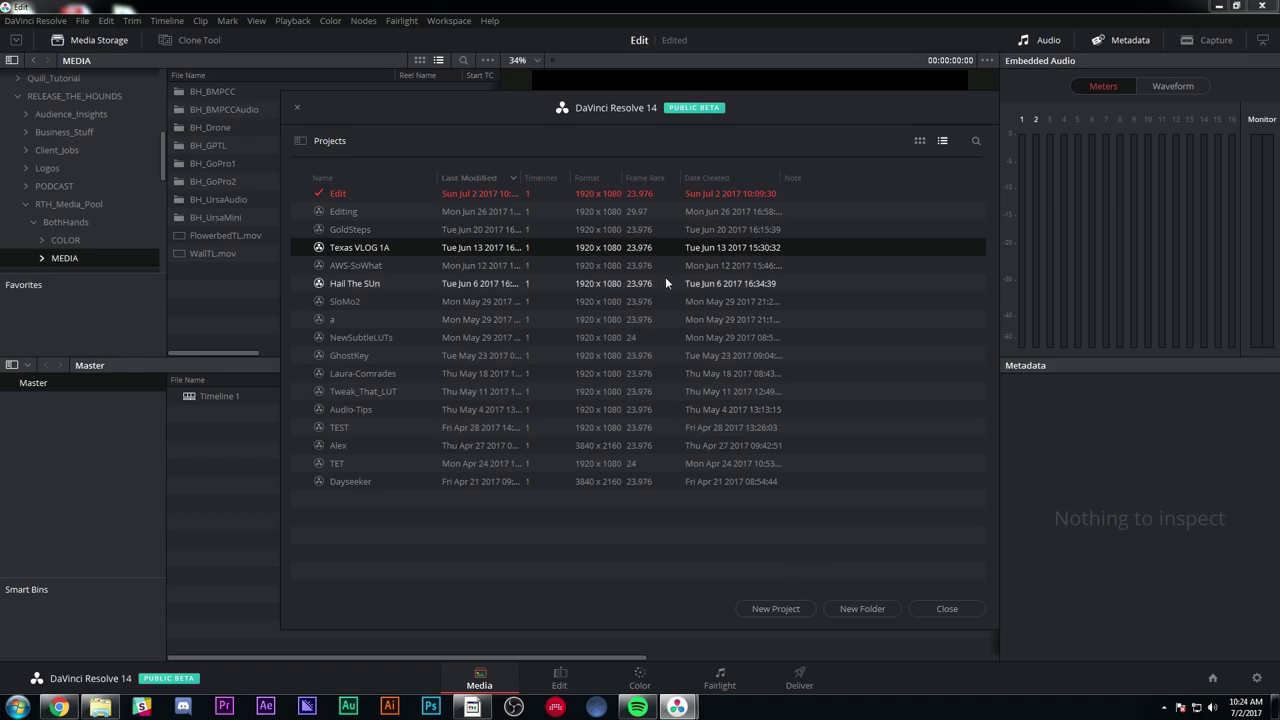
{"action": "left_click", "coordinate": [947, 609]}
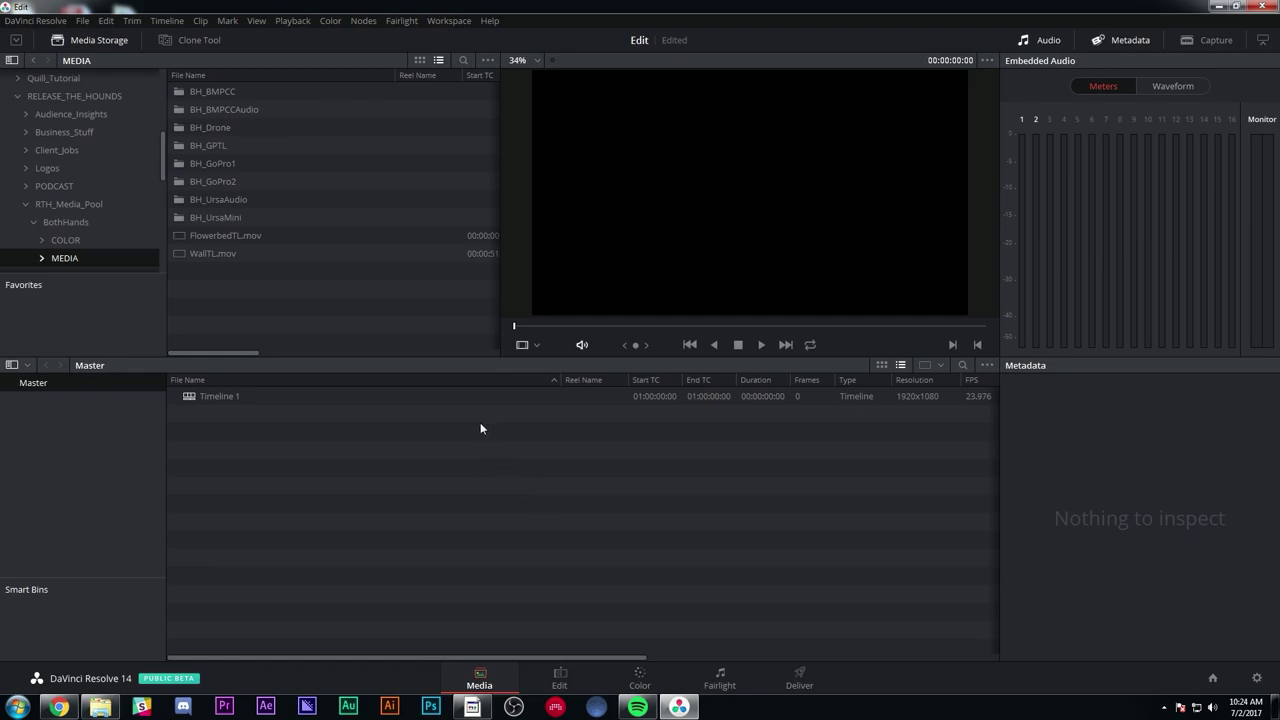
- Tour the Edit, Color, Fairlight and Deliver pages, then return to the Media page
{"action": "left_click", "coordinate": [245, 313]}
{"action": "key", "text": "shift+4"}
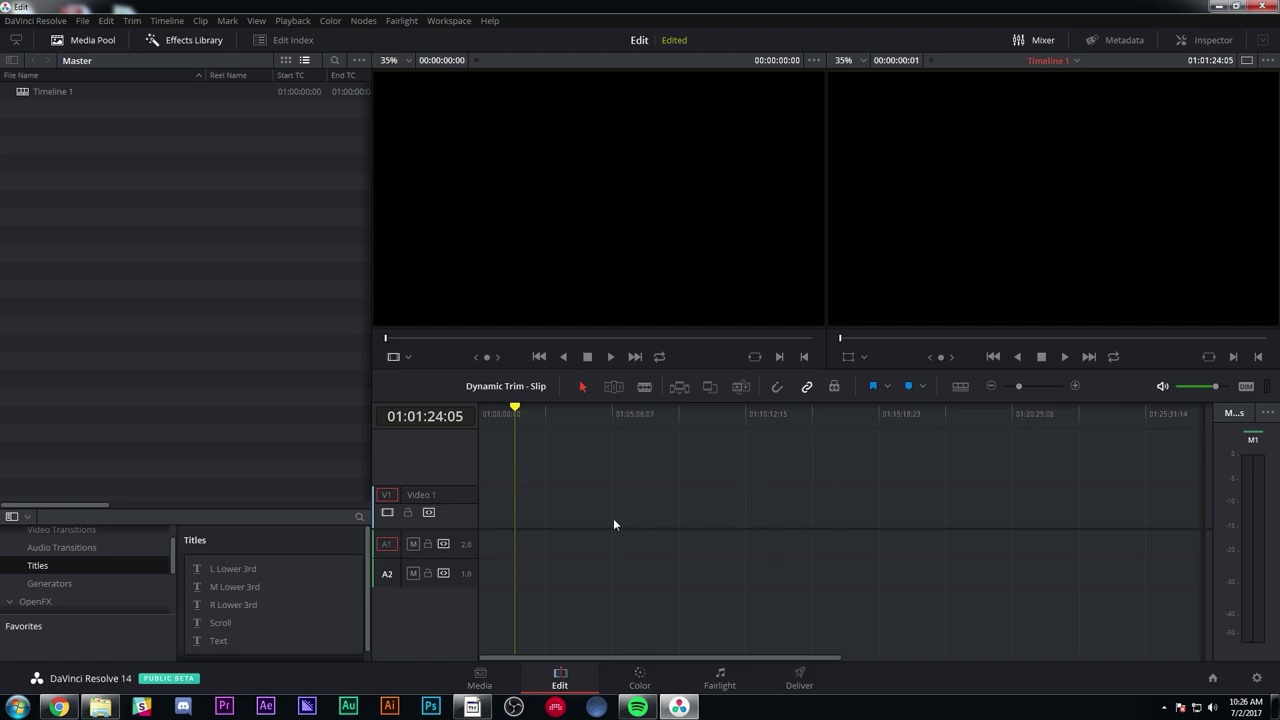
{"action": "left_click", "coordinate": [639, 684]}
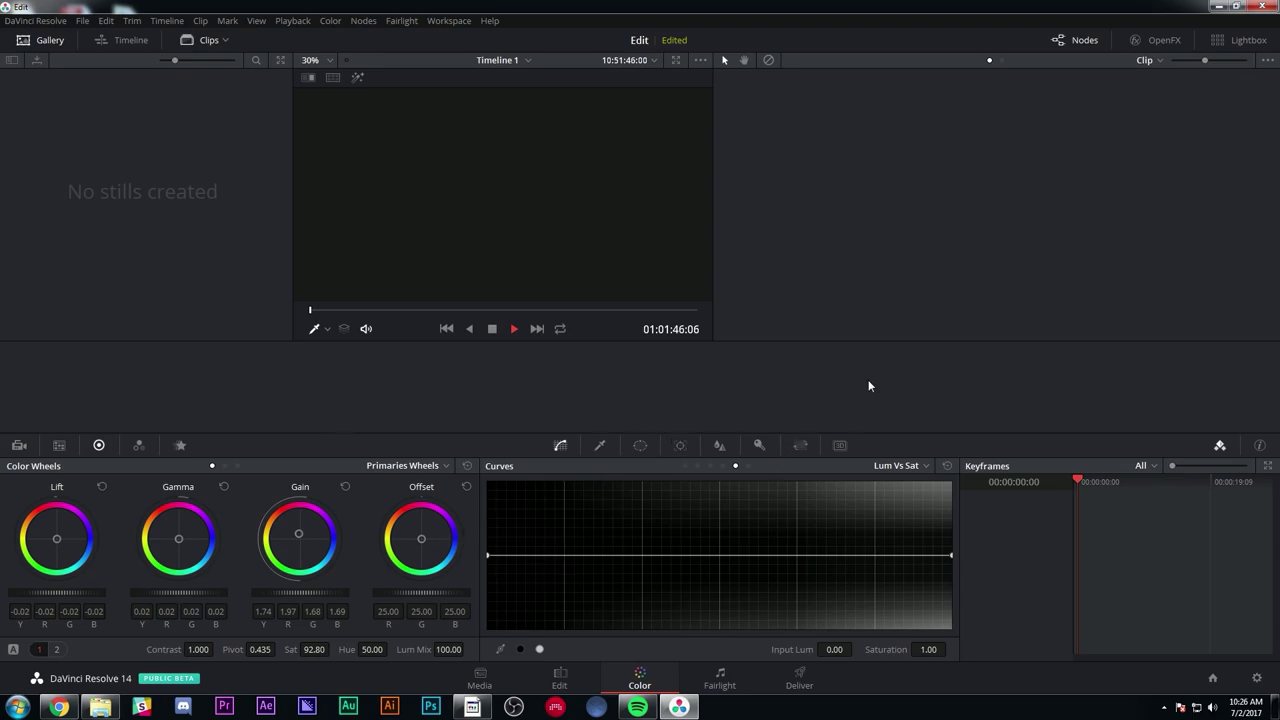
{"action": "left_click", "coordinate": [720, 678]}
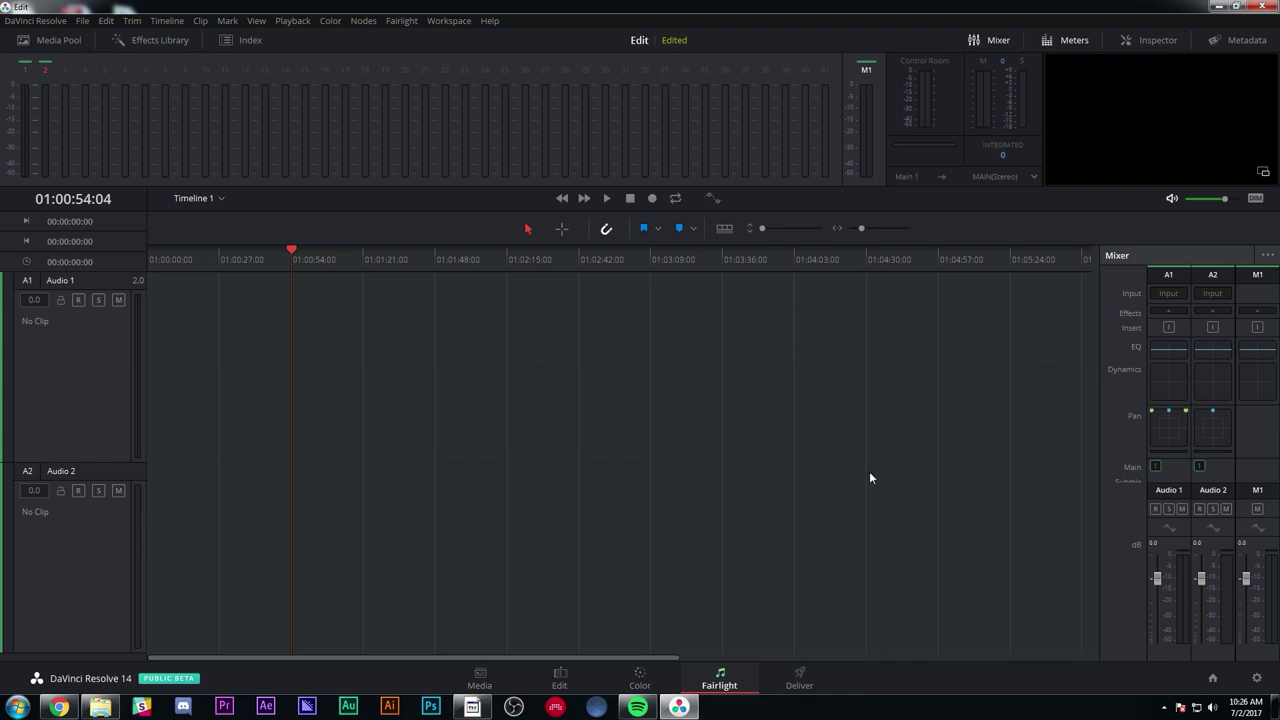
{"action": "left_click", "coordinate": [806, 680]}
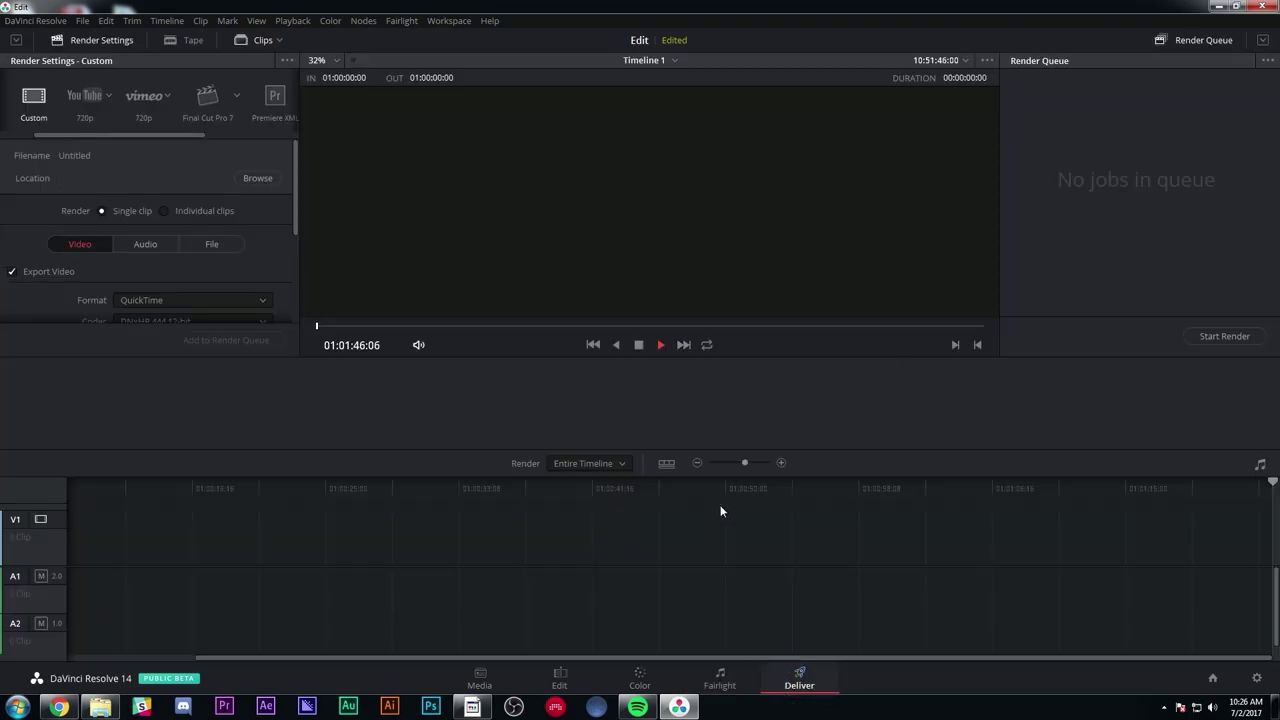
{"action": "key", "text": "shift+2"}
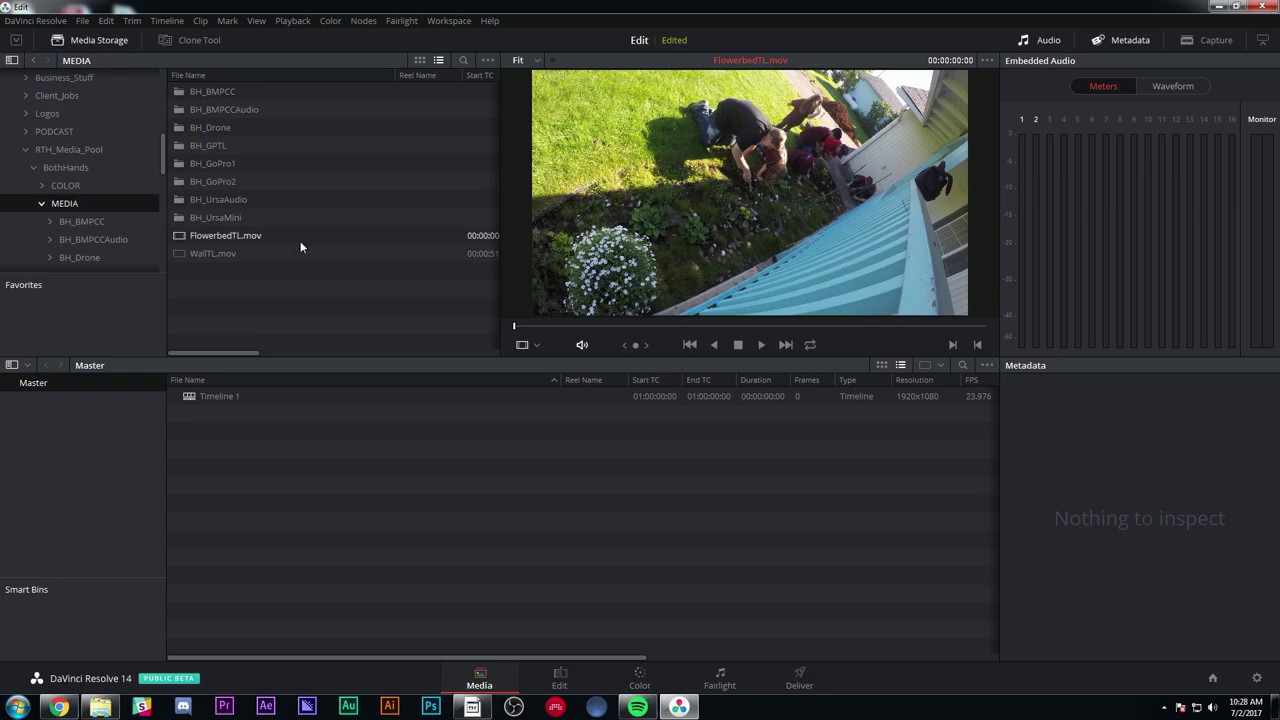
- Preview the clips in the BH_BMPCC folder and add BH_BMPCC (1).mov to the media pool's Master bin
{"action": "double_click", "coordinate": [179, 92]}
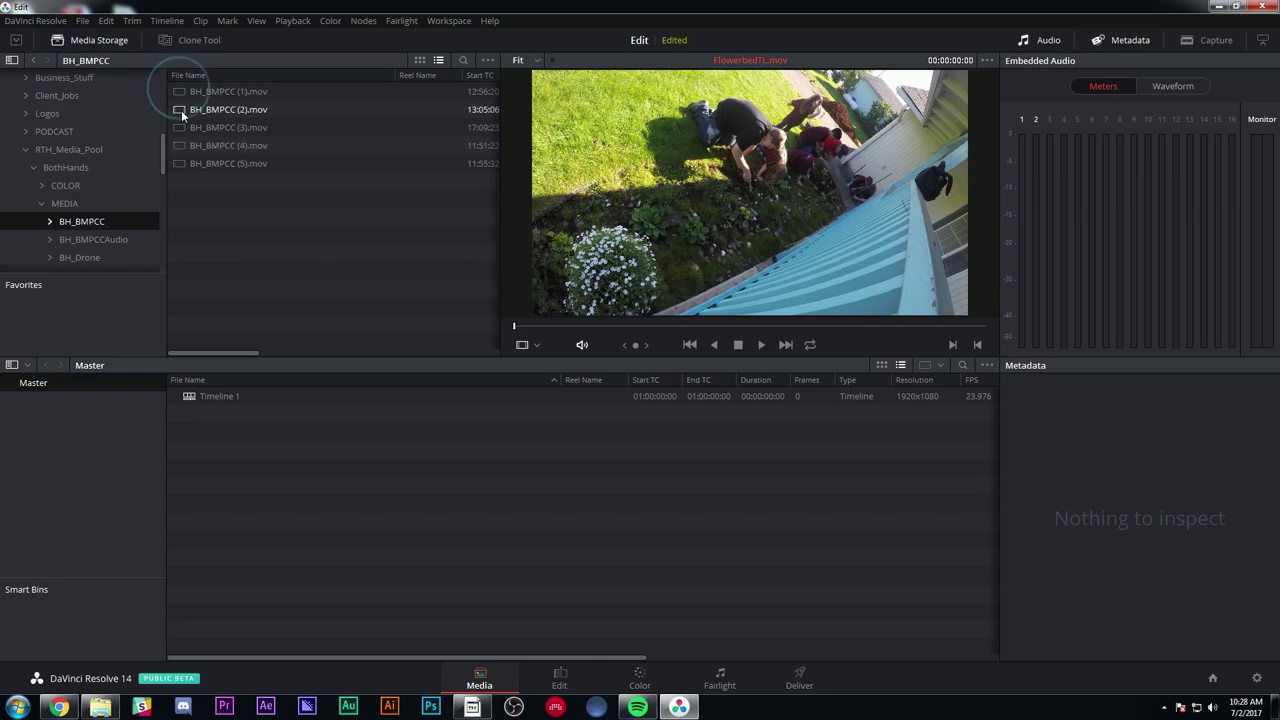
{"action": "left_click", "coordinate": [240, 91]}
{"action": "left_click", "coordinate": [252, 109]}
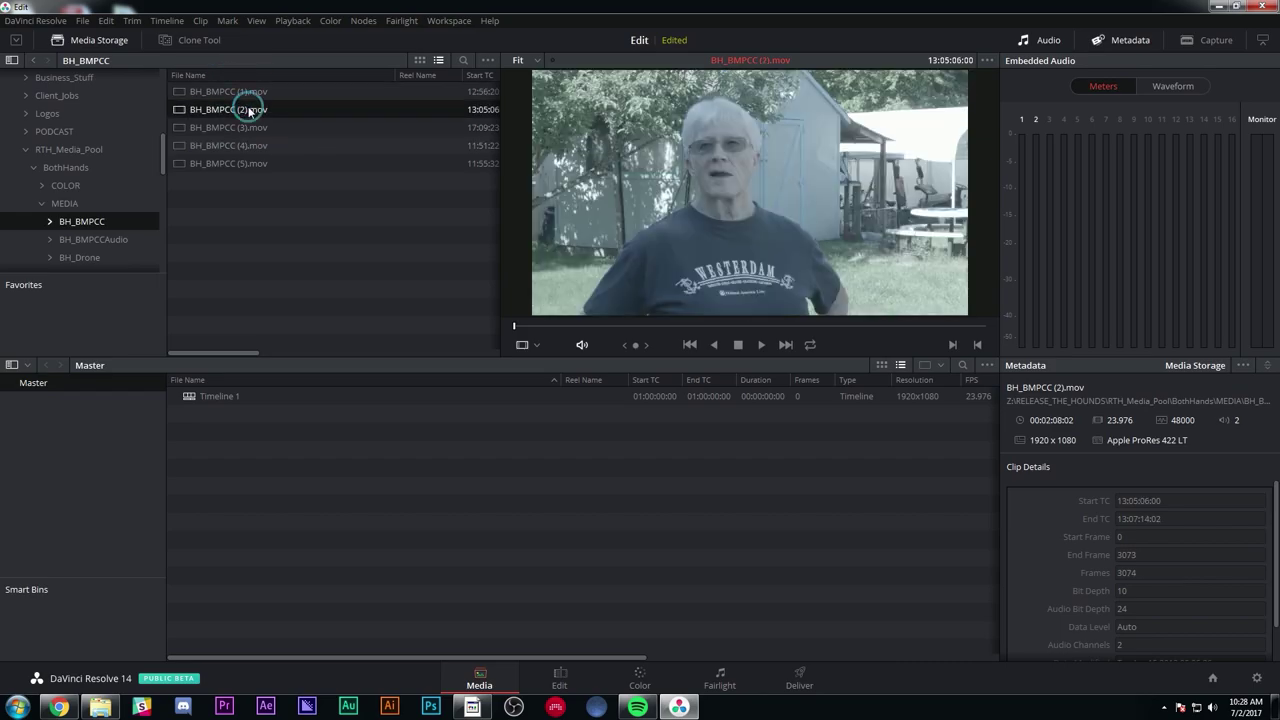
{"action": "left_click", "coordinate": [250, 128]}
{"action": "left_click", "coordinate": [255, 145]}
{"action": "left_click", "coordinate": [257, 160]}
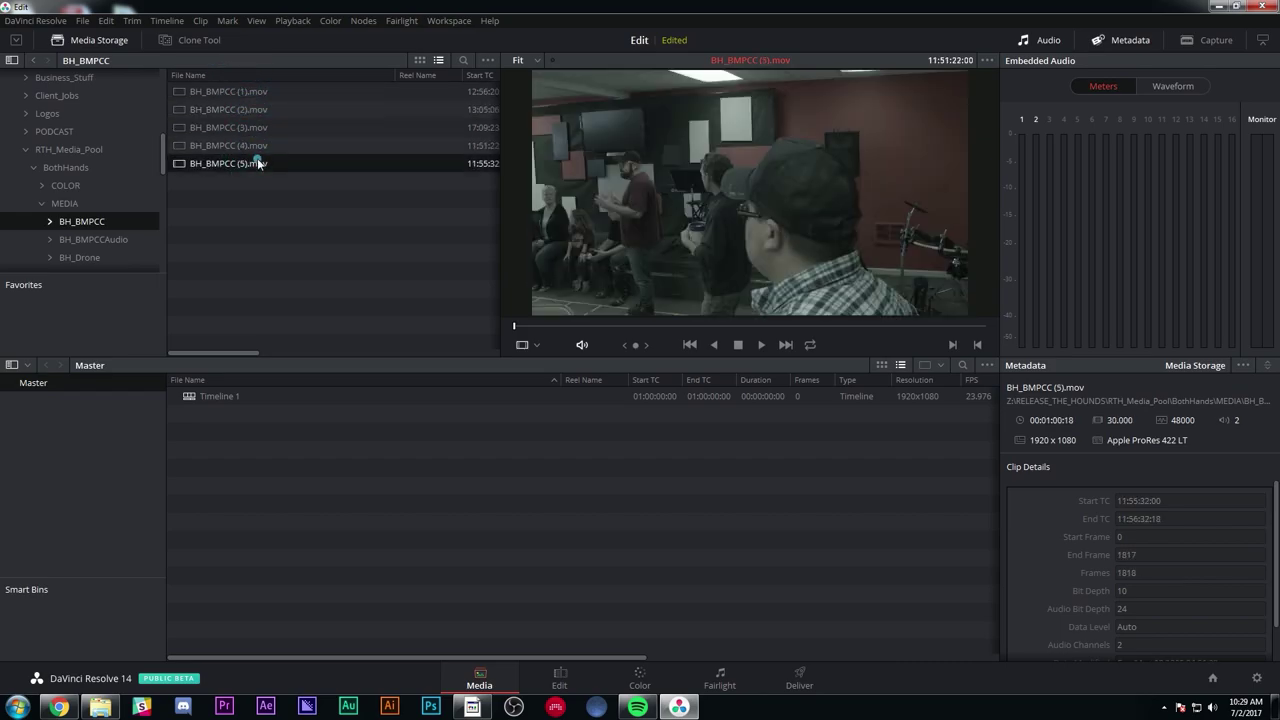
{"action": "left_click", "coordinate": [254, 111]}
{"action": "left_click", "coordinate": [257, 94]}
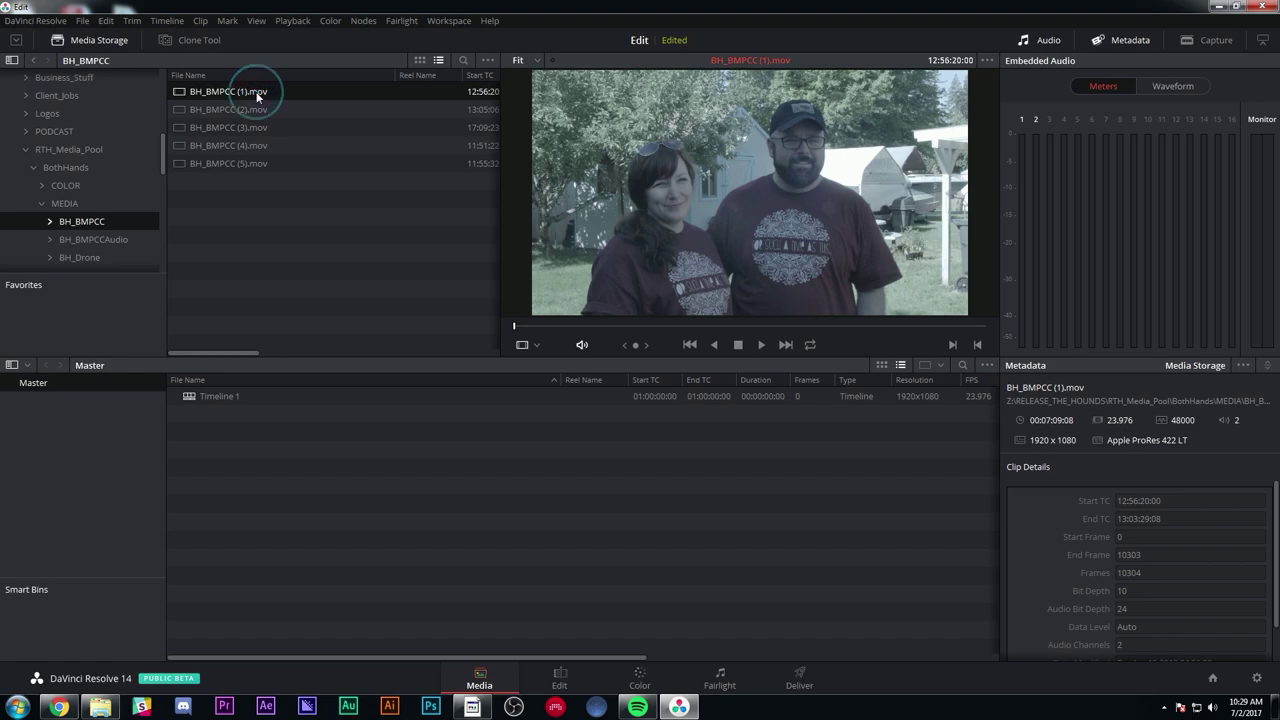
{"action": "left_click_drag", "start_coordinate": [249, 87], "coordinate": [426, 480]}
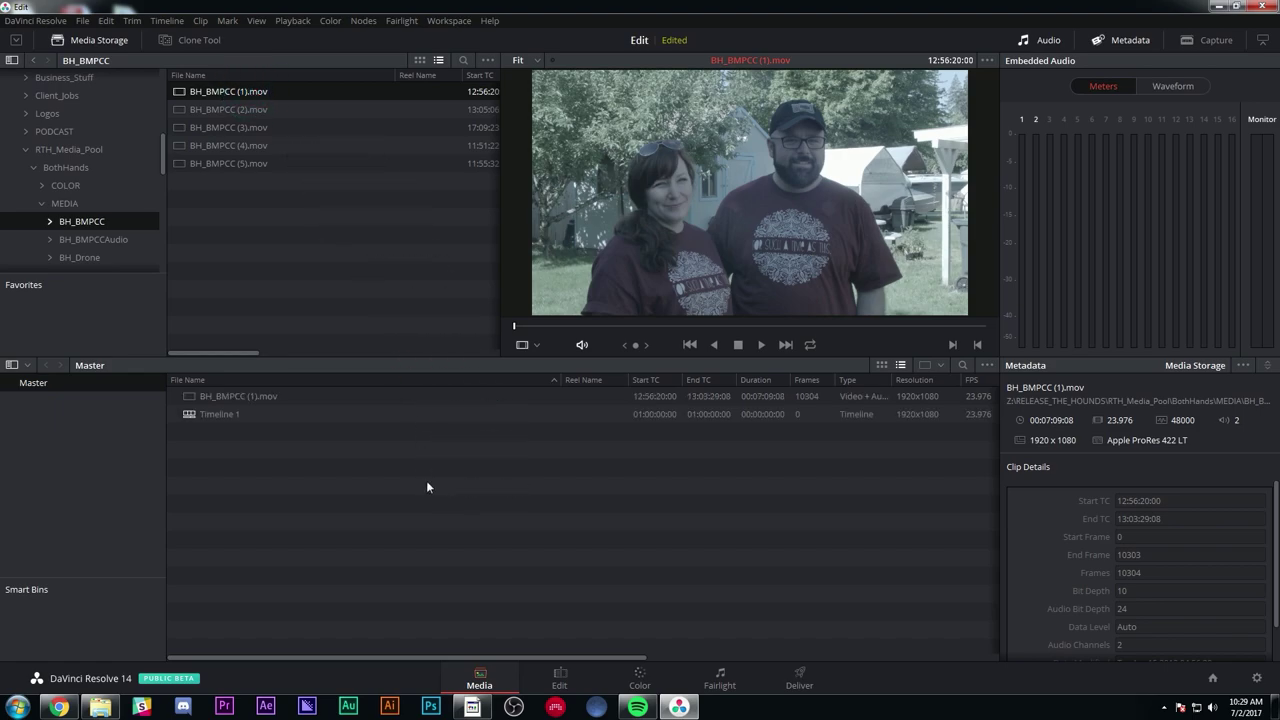
- Add BH_BMPCCAudio (2).wav from the BH_BMPCCAudio folder to the media pool
{"action": "left_click", "coordinate": [101, 240]}
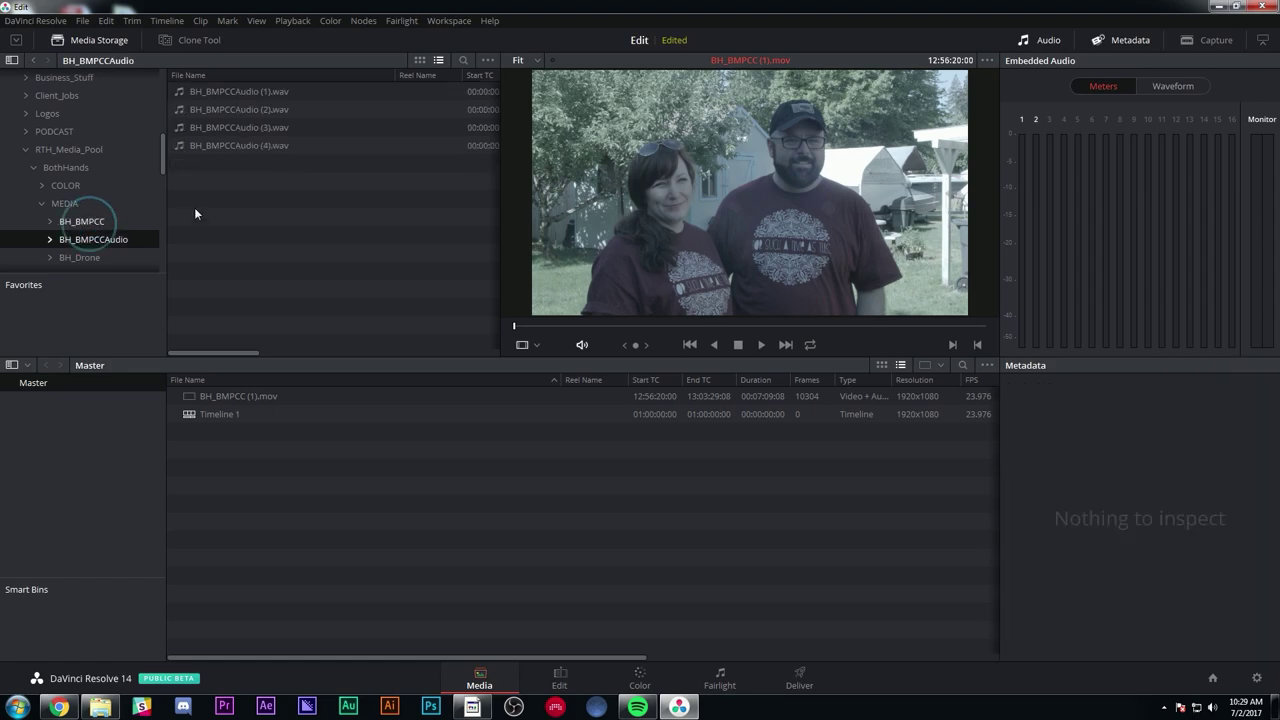
{"action": "left_click", "coordinate": [237, 90]}
{"action": "double_click", "coordinate": [274, 107]}
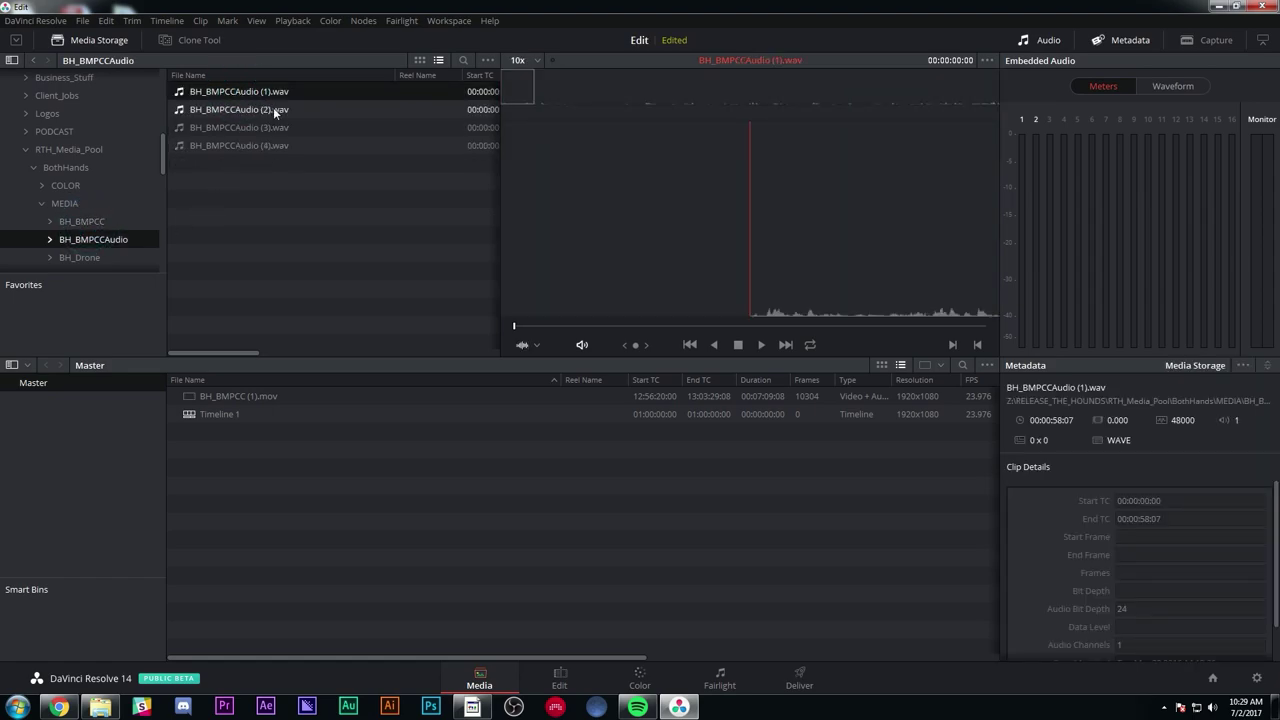
- Browse the BH_UrsaMini folder as thumbnails and add BH_UrsaMini (110).mov to the media pool
{"action": "scroll", "coordinate": [154, 228], "scroll_direction": "down", "scroll_amount": 2}
{"action": "left_click", "coordinate": [80, 236]}
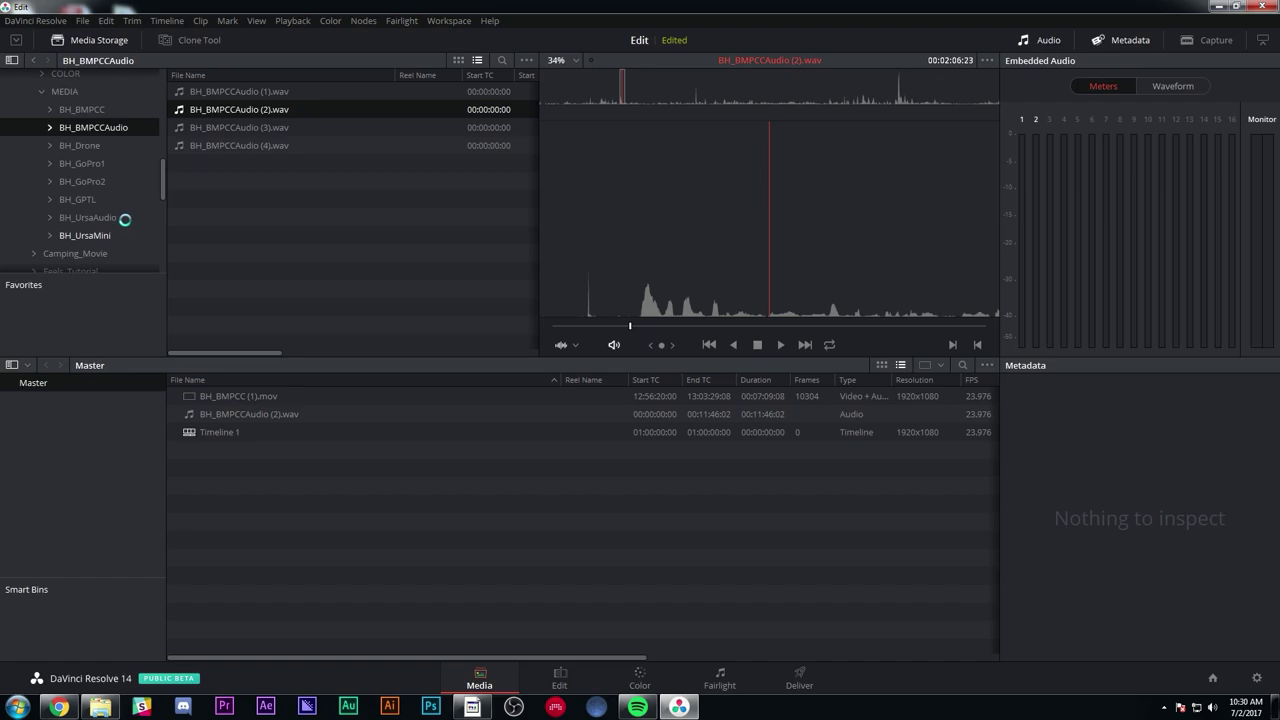
{"action": "left_click", "coordinate": [200, 199]}
{"action": "left_click", "coordinate": [458, 60]}
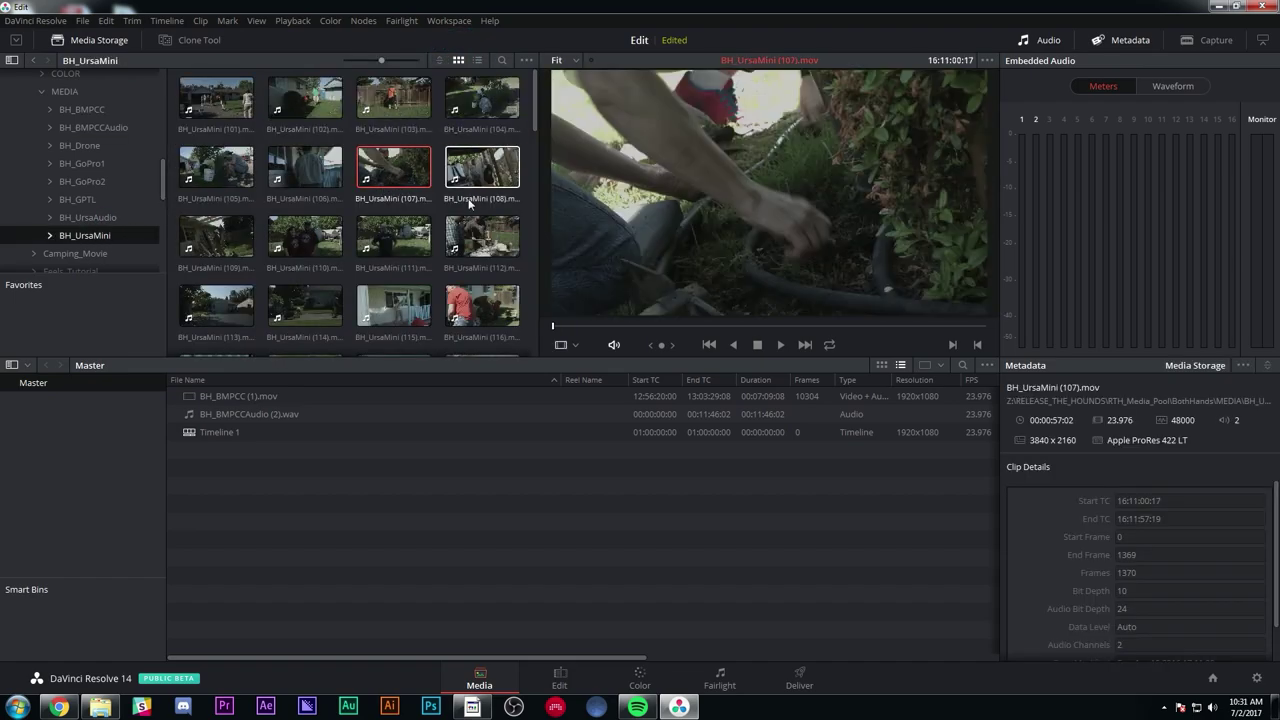
{"action": "scroll", "coordinate": [530, 146], "scroll_direction": "down", "scroll_amount": 4}
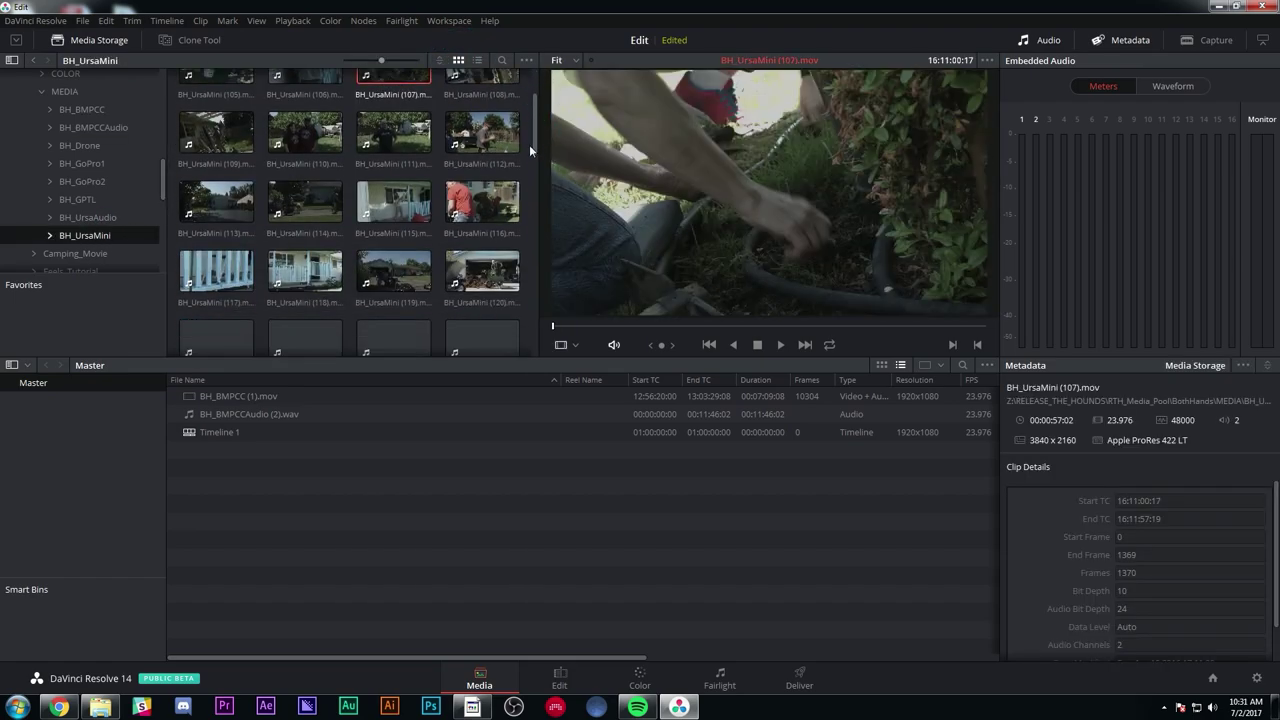
{"action": "scroll", "coordinate": [530, 179], "scroll_direction": "down", "scroll_amount": 5}
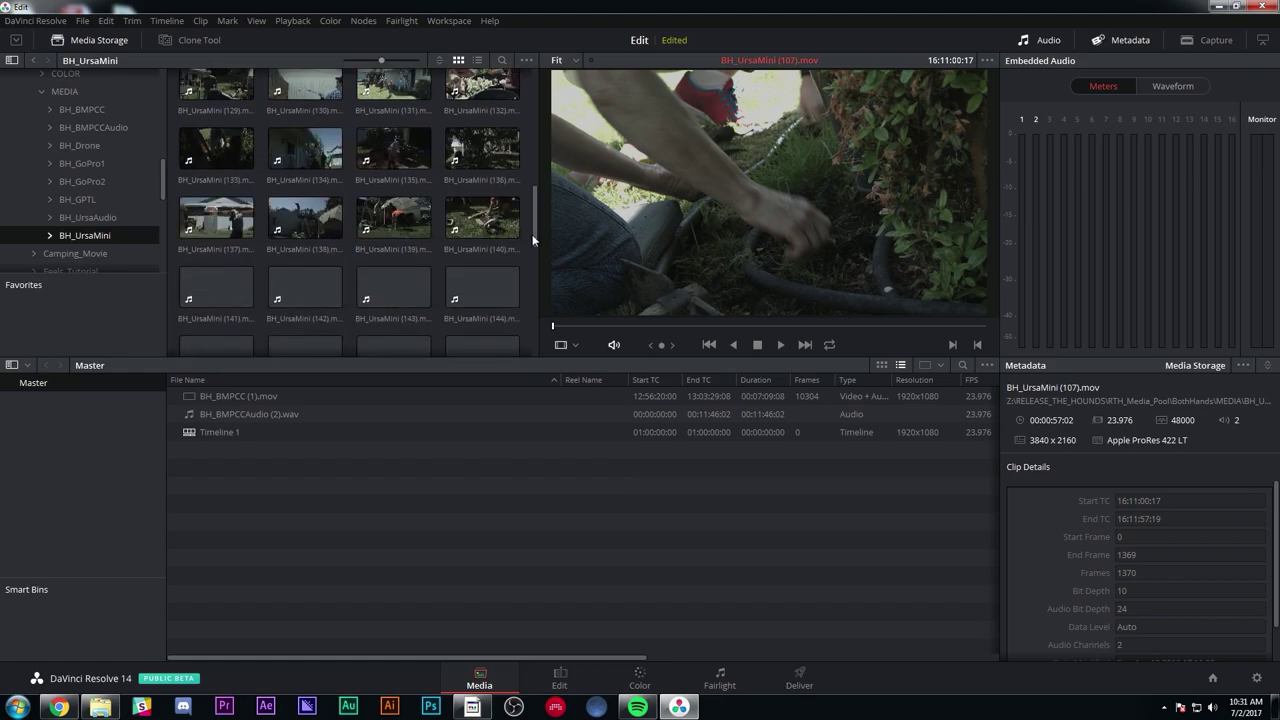
{"action": "scroll", "coordinate": [532, 234], "scroll_direction": "up", "scroll_amount": 6}
{"action": "left_click", "coordinate": [305, 155]}
{"action": "left_click_drag", "start_coordinate": [305, 155], "coordinate": [321, 462]}
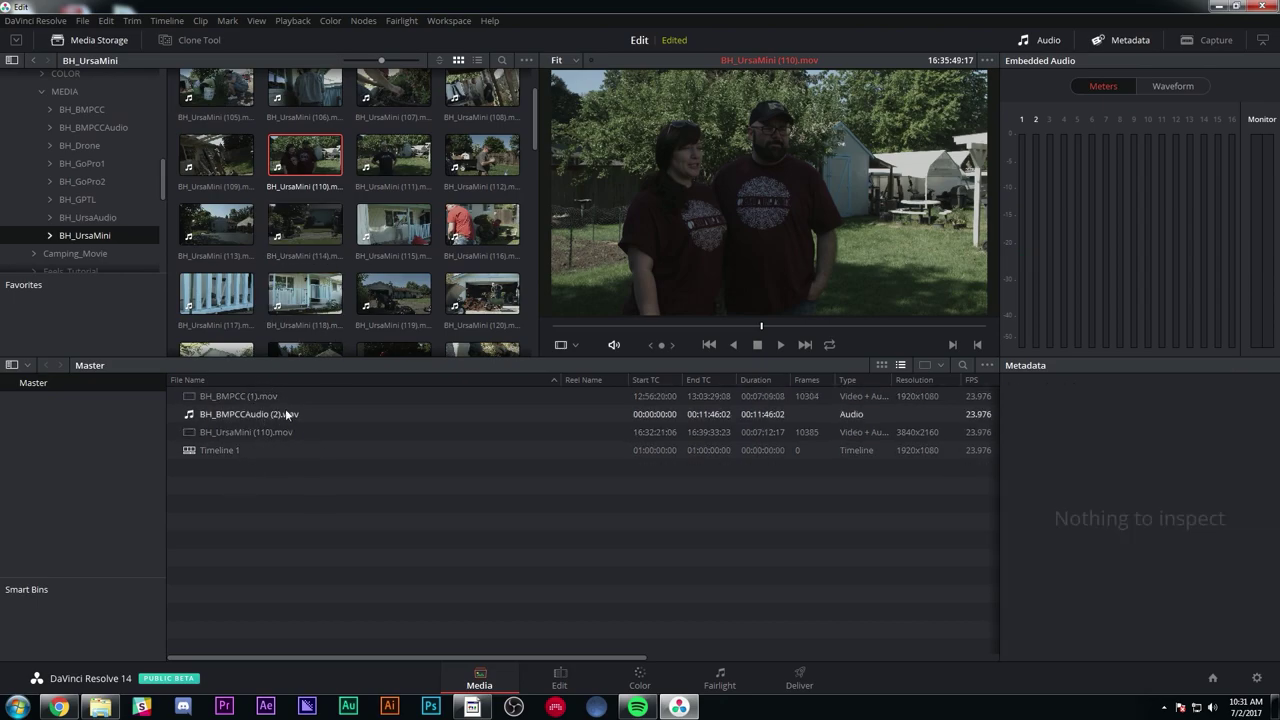
- Create a new bin named Interview in the media pool
{"action": "right_click", "coordinate": [292, 489]}
{"action": "left_click", "coordinate": [380, 46]}
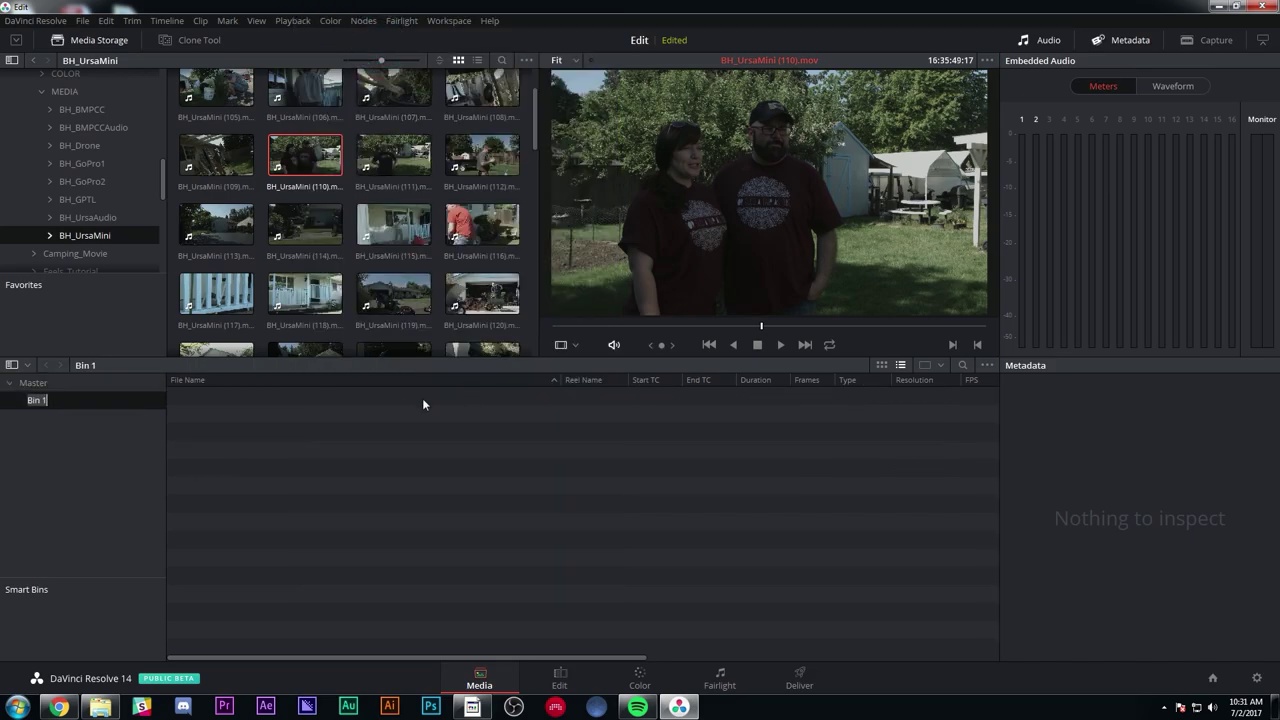
{"action": "type", "text": "Interview"}
{"action": "key", "text": "Return"}
- Move BH_BMPCC (1).mov, BH_BMPCCAudio (2).wav and BH_UrsaMini (110).mov from the Master bin into the Interview bin
{"action": "left_click", "coordinate": [106, 380]}
{"action": "left_click", "coordinate": [210, 434]}
{"action": "left_click", "coordinate": [245, 396], "text": "shift"}
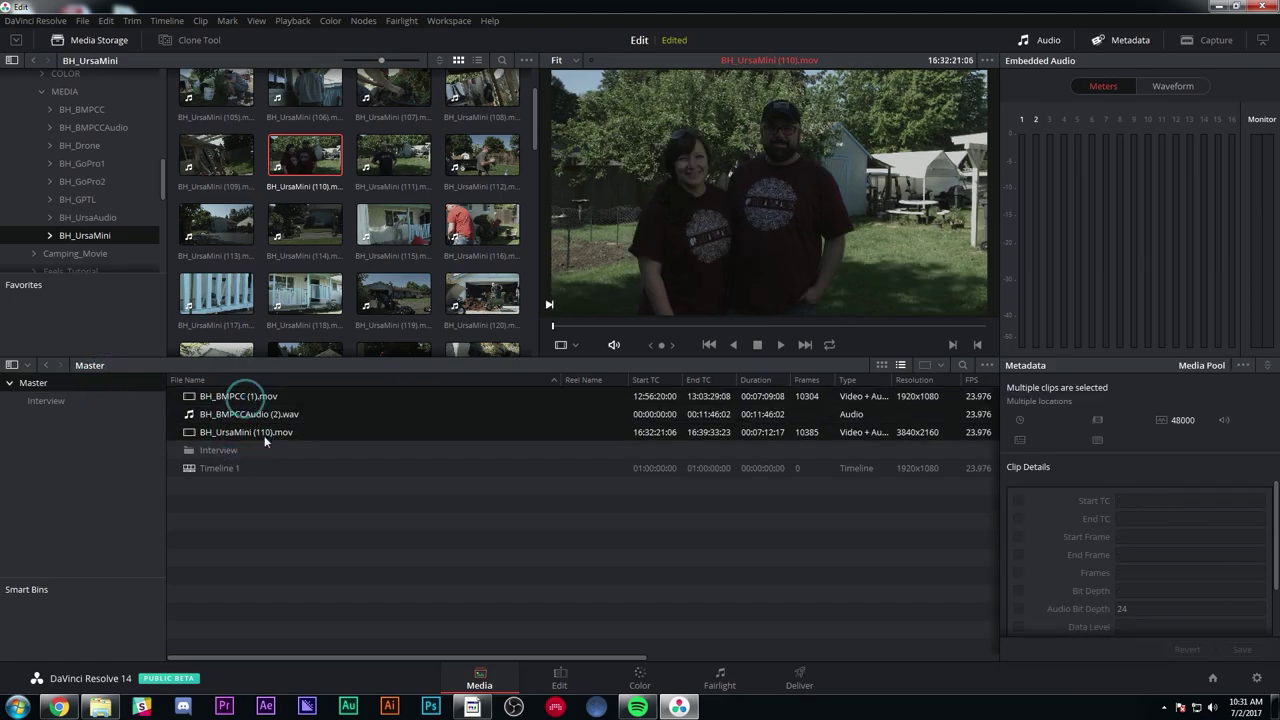
{"action": "left_click_drag", "start_coordinate": [241, 430], "coordinate": [212, 451]}
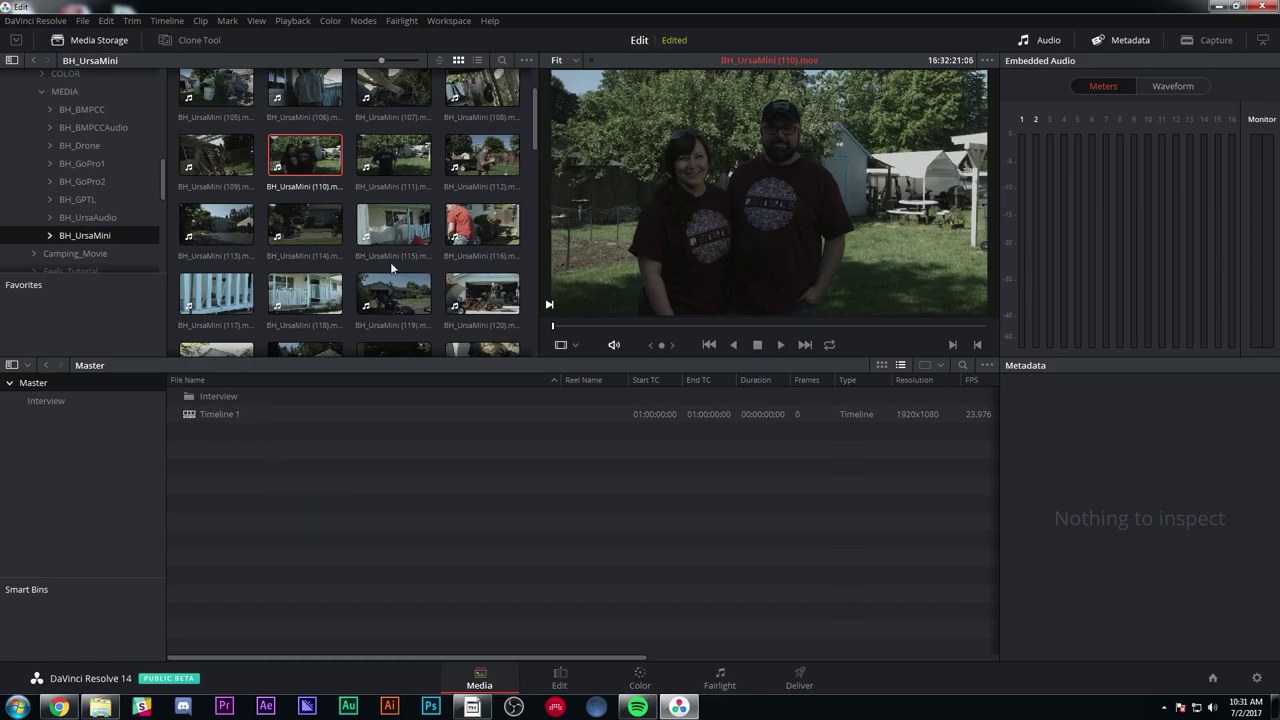
- Create a second bin named B-Roll under Master
{"action": "scroll", "coordinate": [395, 235], "scroll_direction": "up", "scroll_amount": 2}
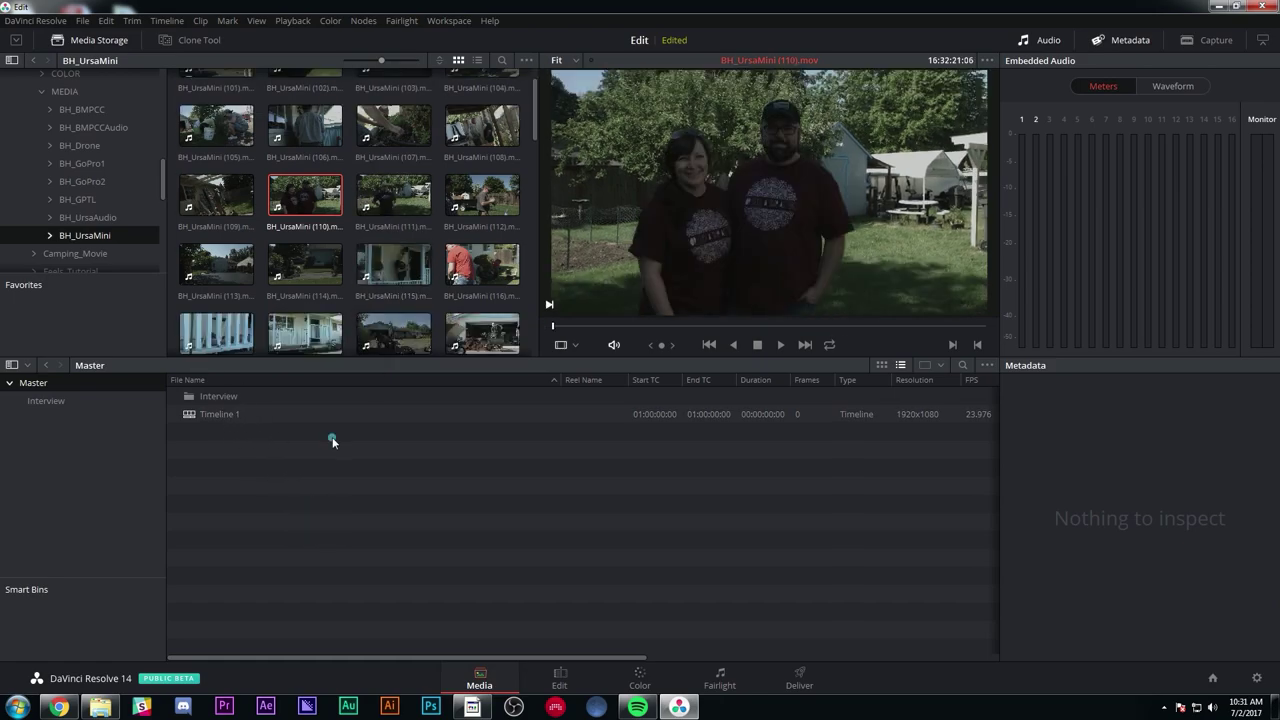
{"action": "right_click", "coordinate": [304, 458]}
{"action": "left_click", "coordinate": [409, 46]}
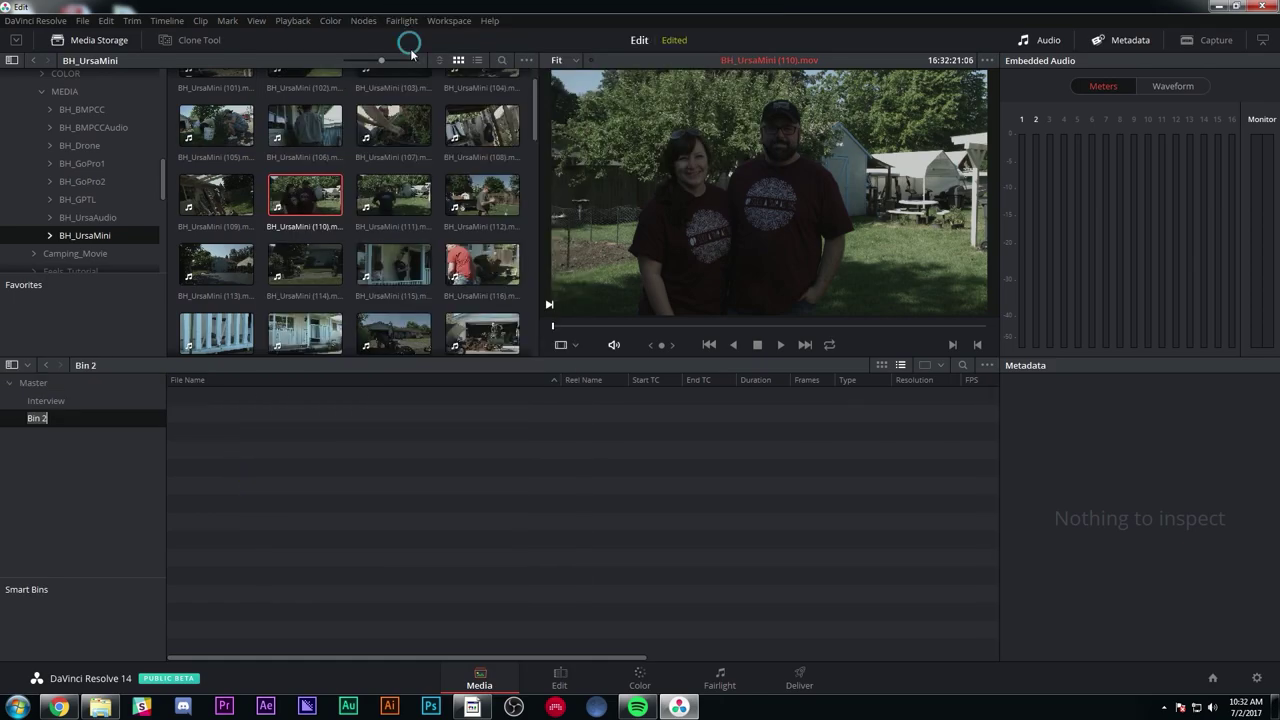
{"action": "type", "text": "B-Roll"}
{"action": "key", "text": "Return"}
- Mute the source preview and add supporting clips to the B-Roll bin, including BH_UrsaMini (105).mov, BH_UrsaMini (113).mov and BH_GoPro2 (3).MP4
{"action": "scroll", "coordinate": [393, 200], "scroll_direction": "up", "scroll_amount": 1}
{"action": "left_click", "coordinate": [393, 97]}
{"action": "left_click", "coordinate": [614, 344]}
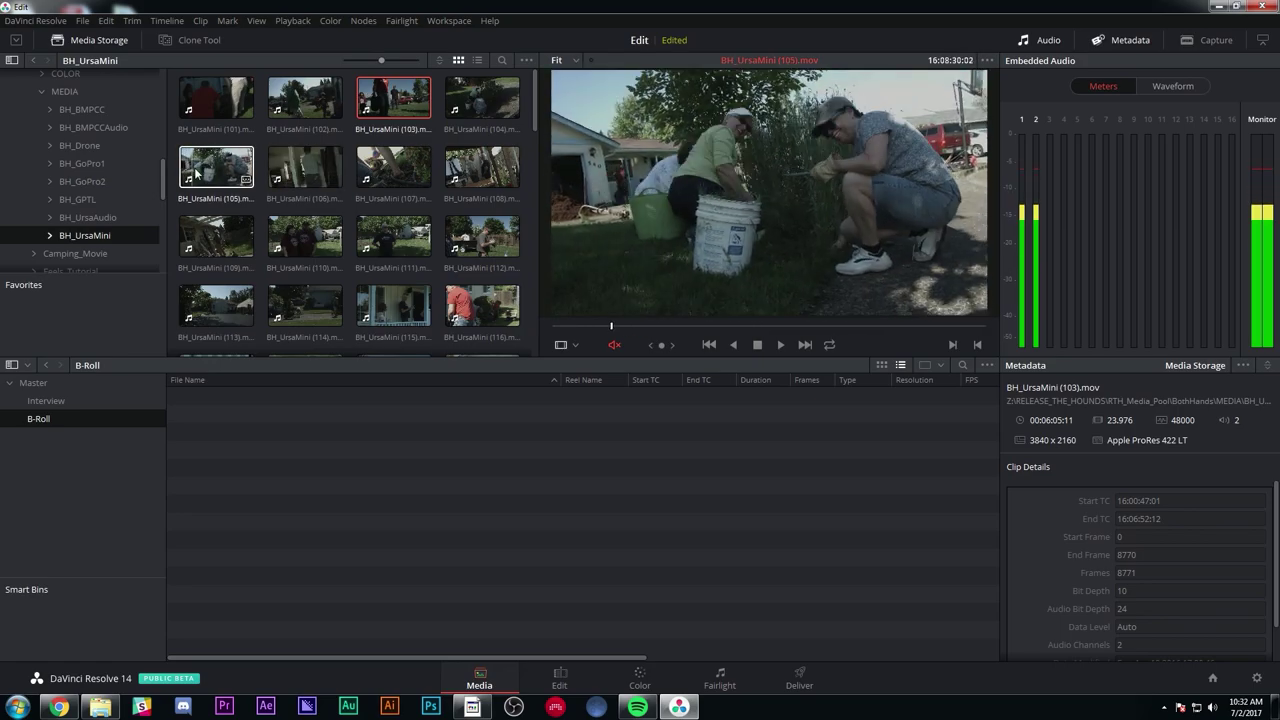
{"action": "left_click_drag", "start_coordinate": [200, 170], "coordinate": [320, 460]}
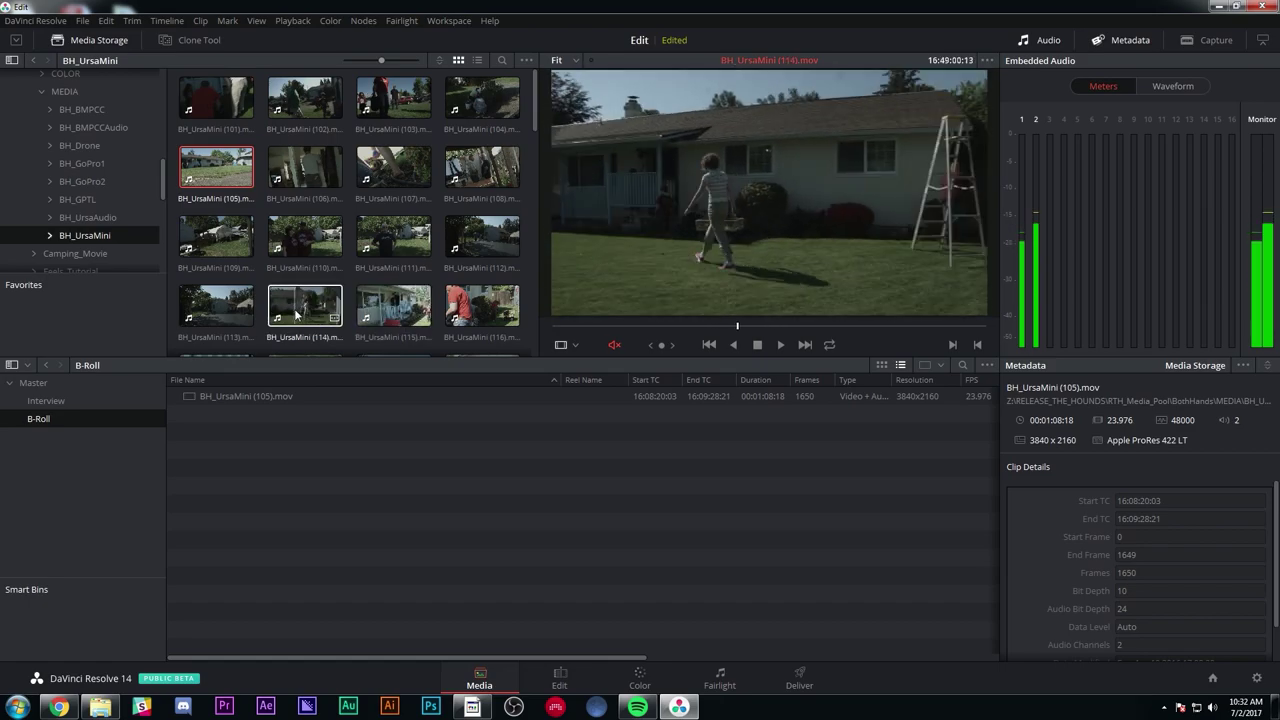
{"action": "left_click_drag", "start_coordinate": [216, 305], "coordinate": [340, 440]}
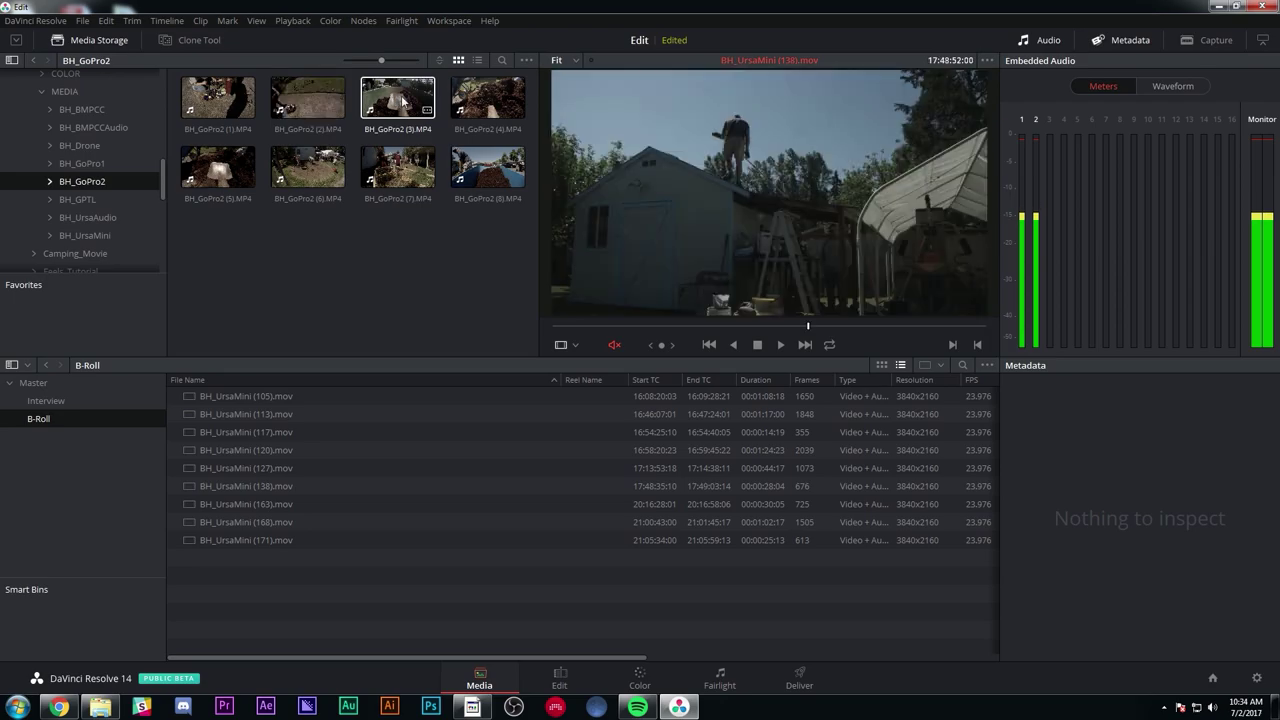
{"action": "left_click_drag", "start_coordinate": [403, 100], "coordinate": [369, 607]}
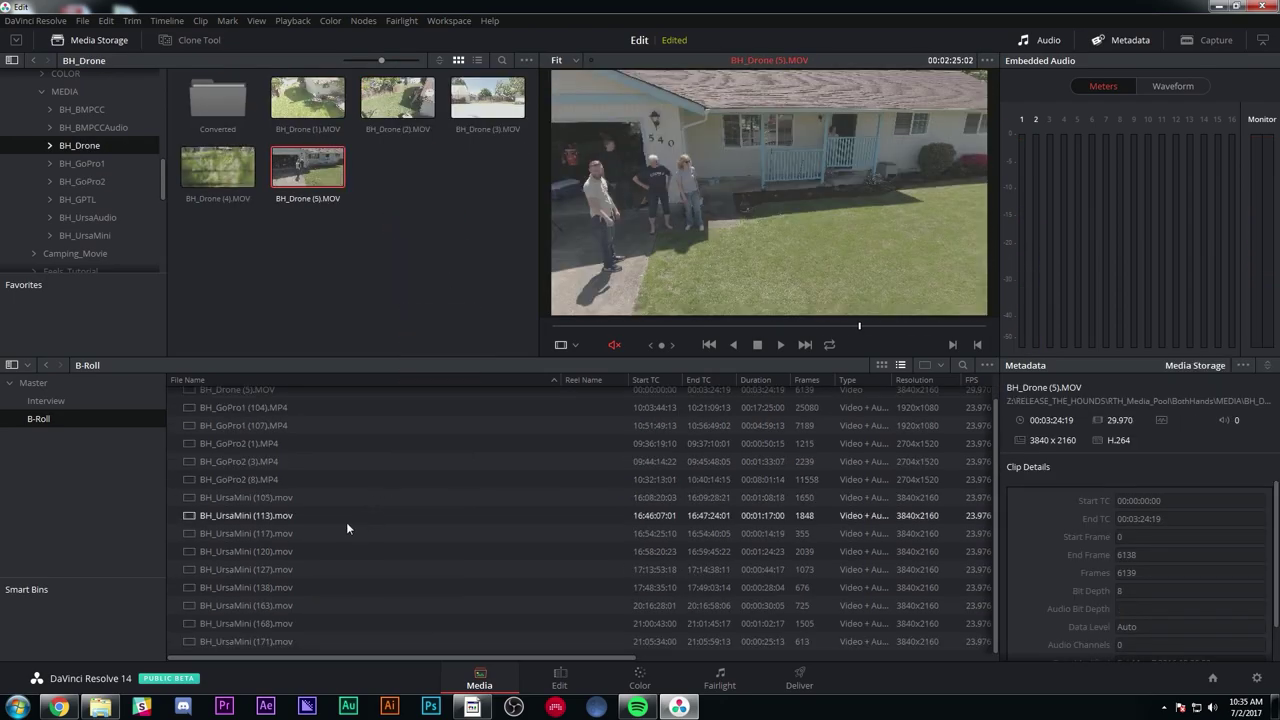
- Check the contents of the B-Roll bin, return to the Master bin and save the project
{"action": "scroll", "coordinate": [349, 528], "scroll_direction": "up", "scroll_amount": 1}
{"action": "scroll", "coordinate": [345, 527], "scroll_direction": "down", "scroll_amount": 1}
{"action": "left_click", "coordinate": [48, 382]}
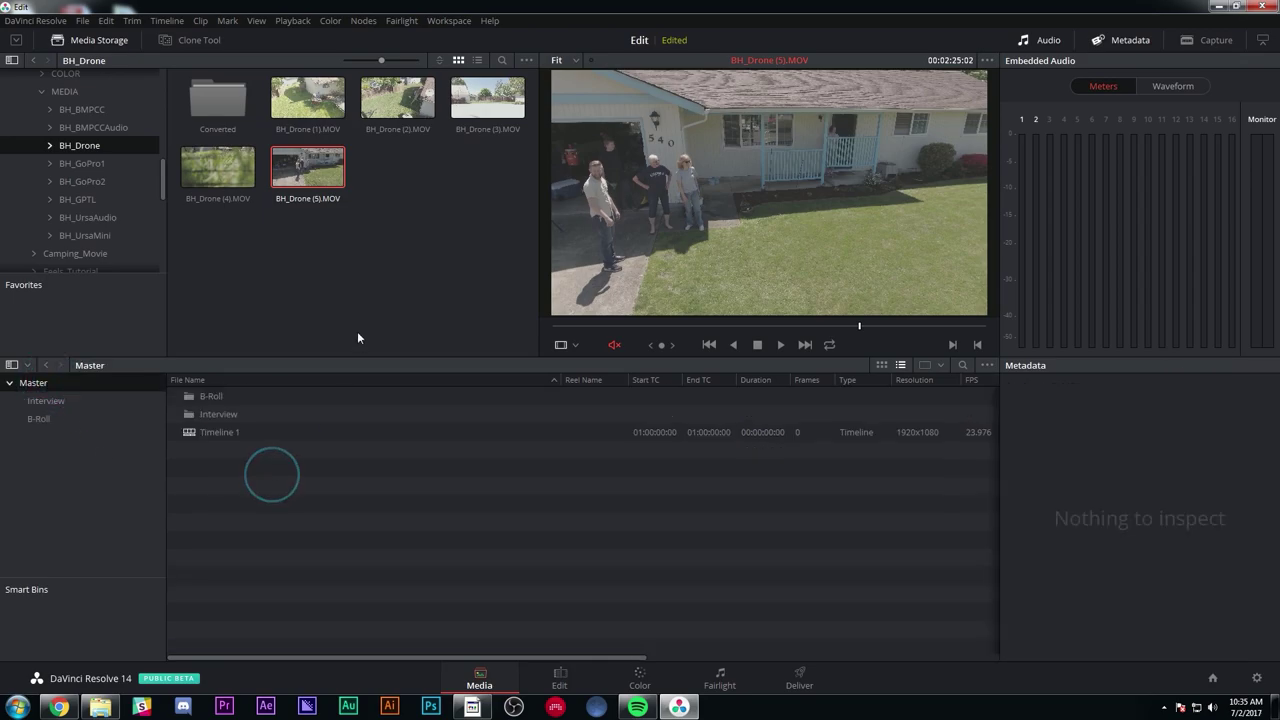
{"action": "left_click", "coordinate": [414, 533]}
{"action": "key", "text": "ctrl+s"}
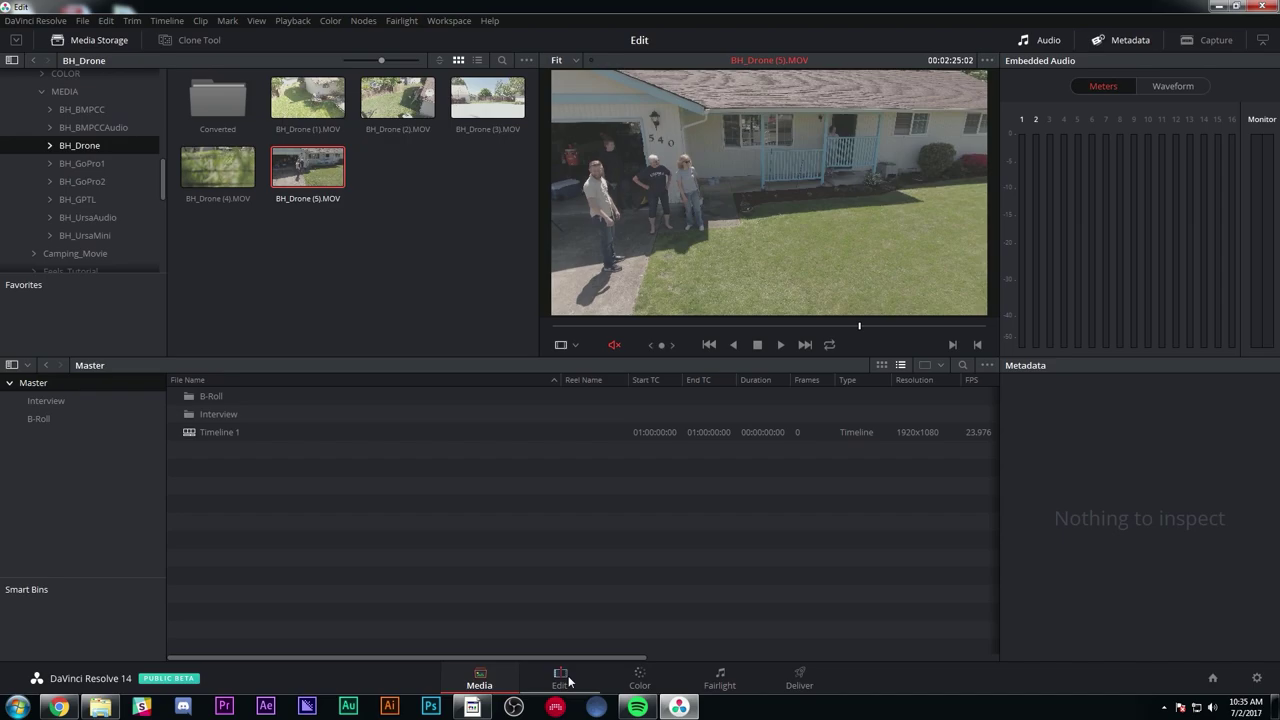
- On the Edit page, place BH_BMPCC (1).mov from the Interview bin at the start of Timeline 1 on Video 1
{"action": "left_click", "coordinate": [560, 678]}
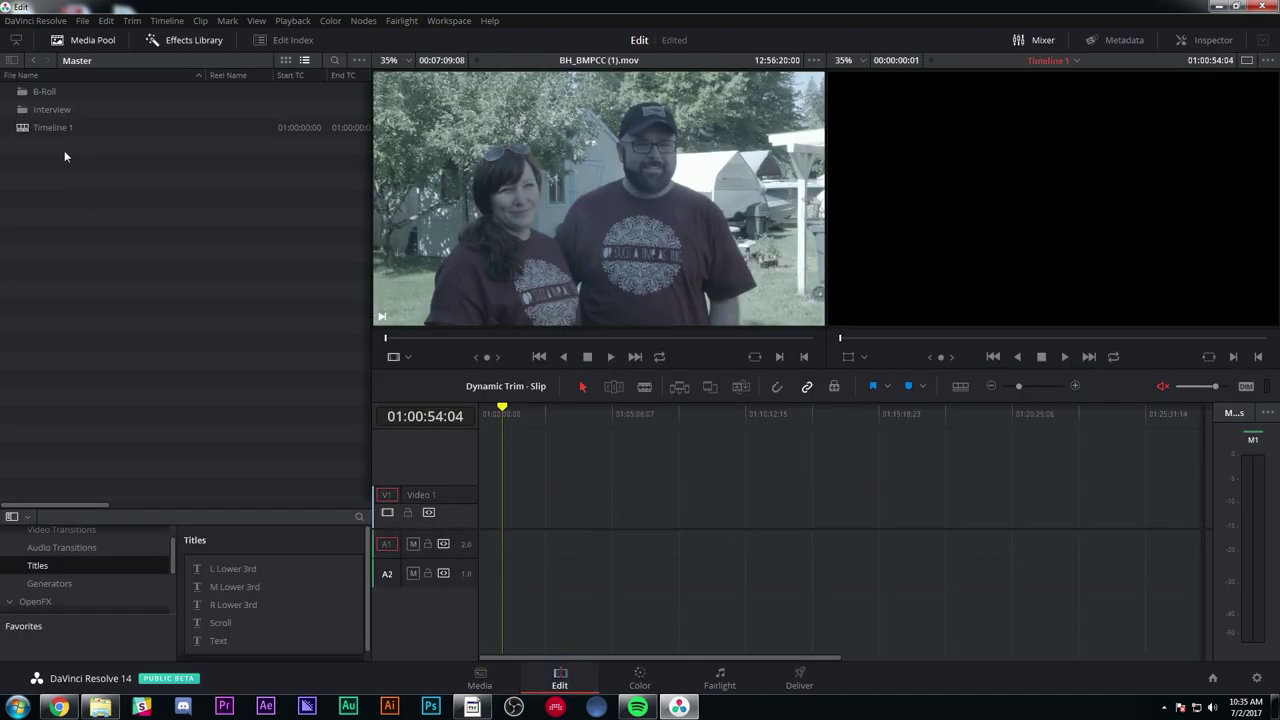
{"action": "double_click", "coordinate": [24, 111]}
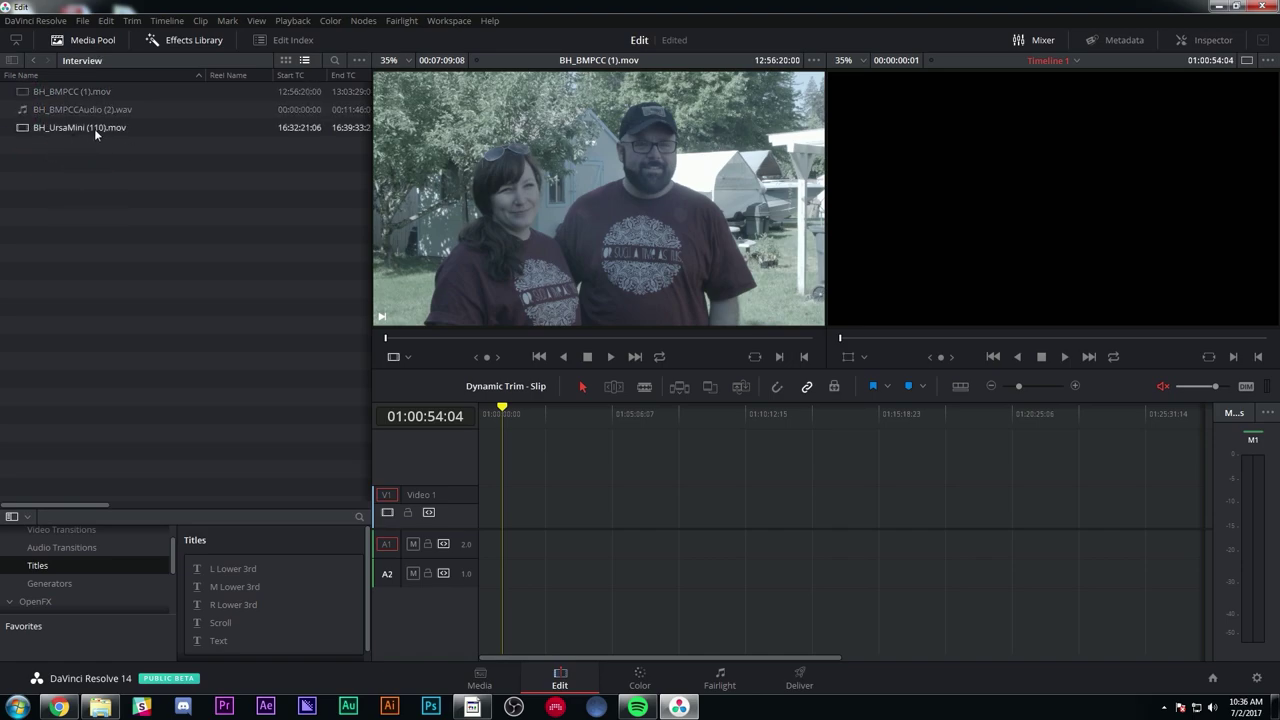
{"action": "left_click", "coordinate": [57, 91]}
{"action": "left_click_drag", "start_coordinate": [28, 91], "coordinate": [555, 508]}
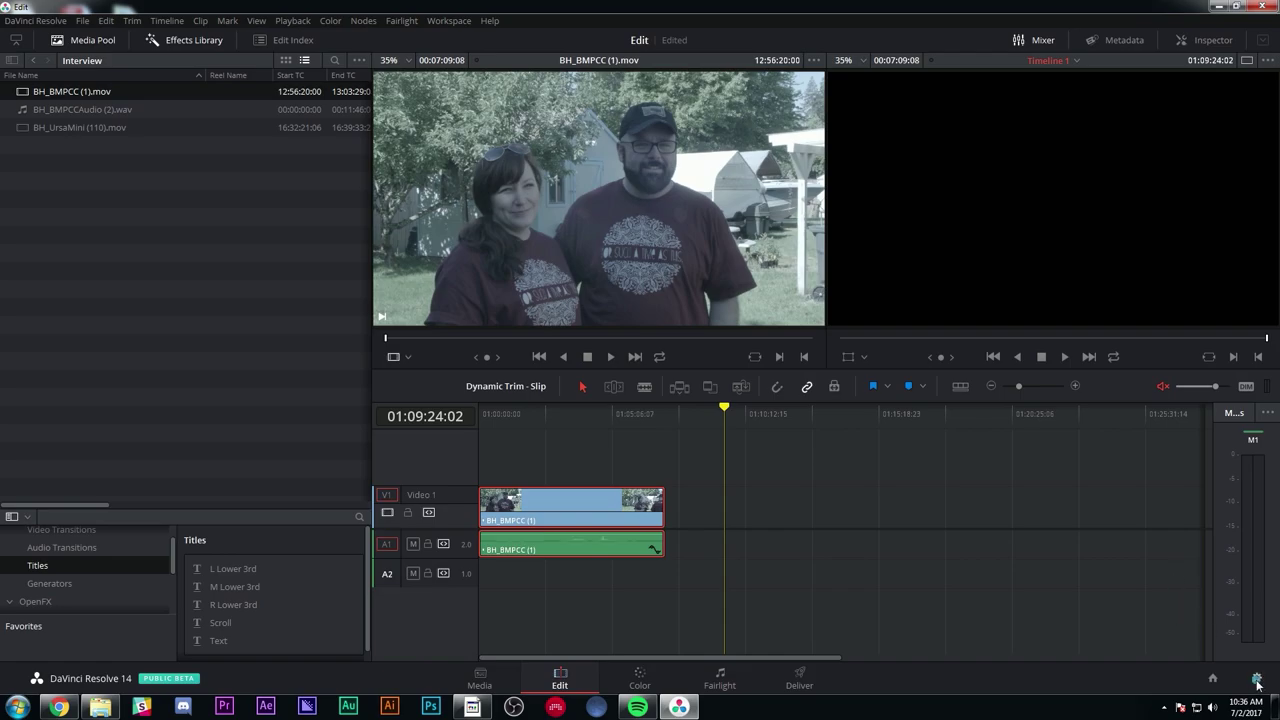
- Review the timeline format and video monitoring options in the project settings, and close them without changes
{"action": "left_click", "coordinate": [1257, 680]}
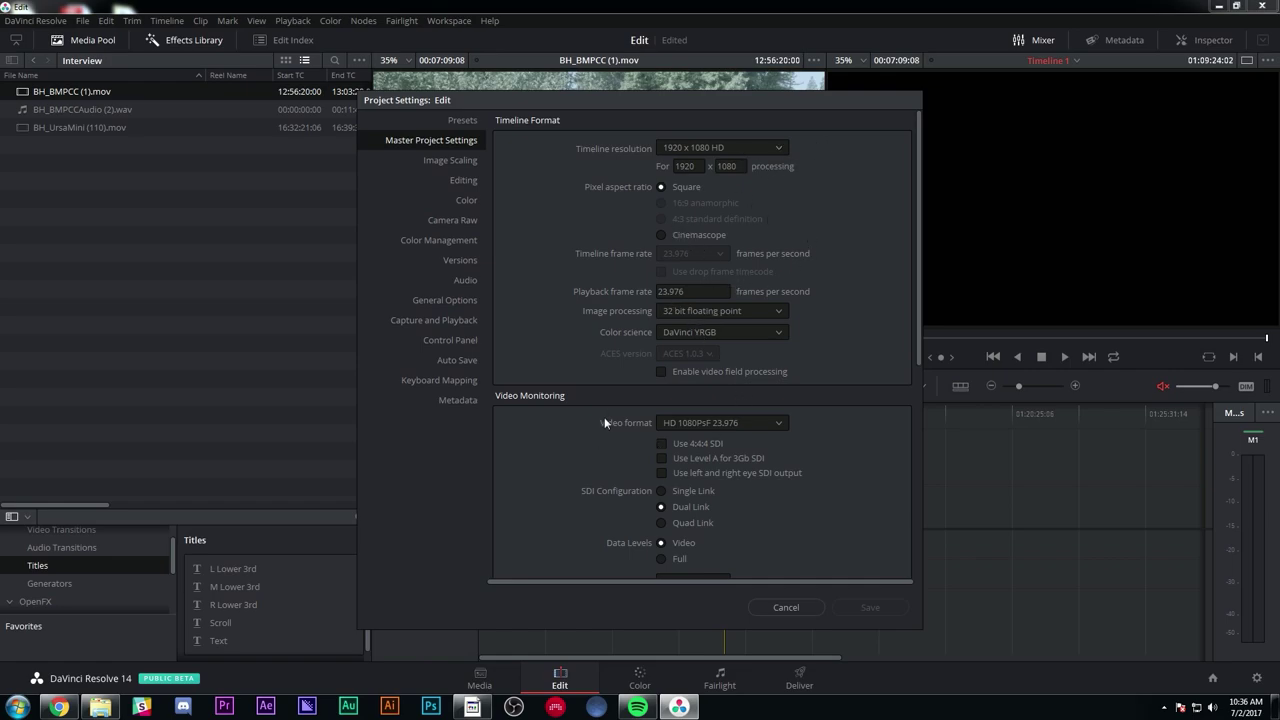
{"action": "scroll", "coordinate": [594, 445], "scroll_direction": "down", "scroll_amount": 2}
{"action": "scroll", "coordinate": [593, 442], "scroll_direction": "up", "scroll_amount": 2}
{"action": "left_click", "coordinate": [787, 608]}
- Add BH_UrsaMini (110).mov on Video 2 and BH_BMPCCAudio (2).wav on Audio 3, roughly level with the start of BH_BMPCC (1)
{"action": "left_click_drag", "start_coordinate": [566, 414], "coordinate": [470, 420]}
{"action": "left_click", "coordinate": [561, 521]}
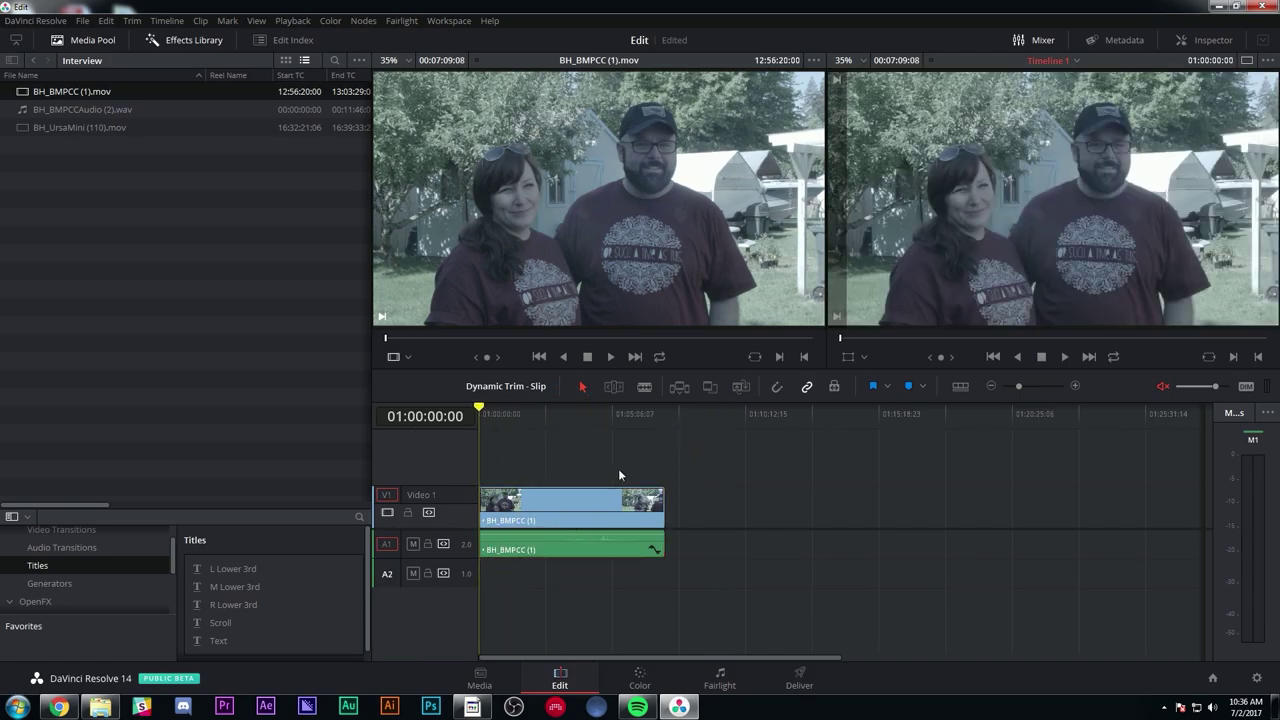
{"action": "left_click", "coordinate": [217, 221]}
{"action": "left_click", "coordinate": [129, 128]}
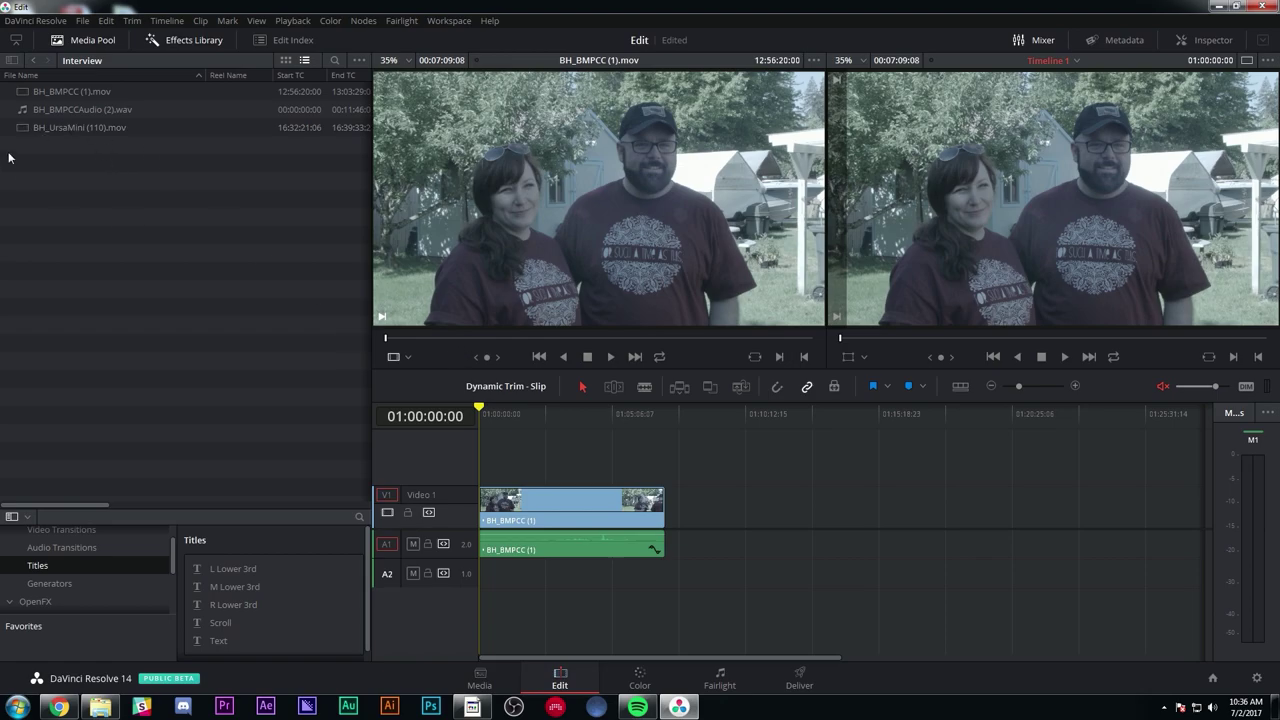
{"action": "left_click_drag", "start_coordinate": [70, 128], "coordinate": [517, 603]}
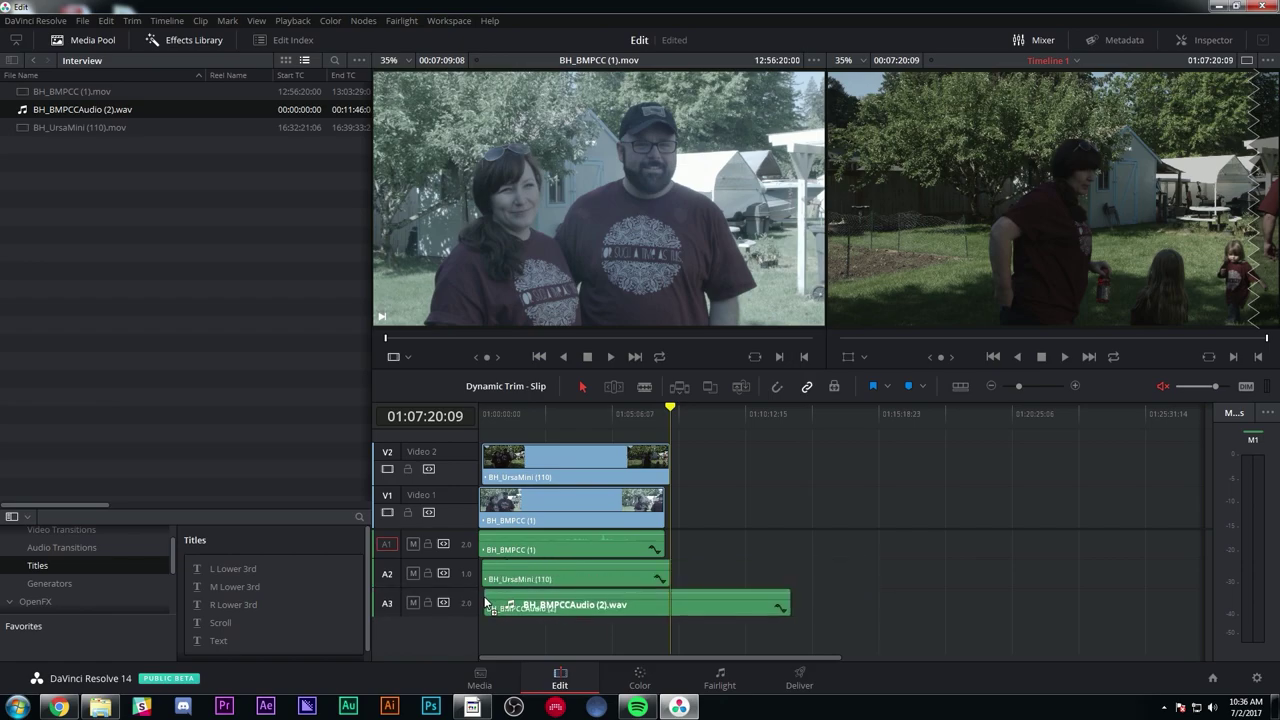
- Enlarge the timeline area and audio tracks to show waveforms, and shift all clips to start at about 01:04:30
{"action": "left_click_drag", "start_coordinate": [563, 372], "coordinate": [563, 200]}
{"action": "left_click", "coordinate": [689, 327]}
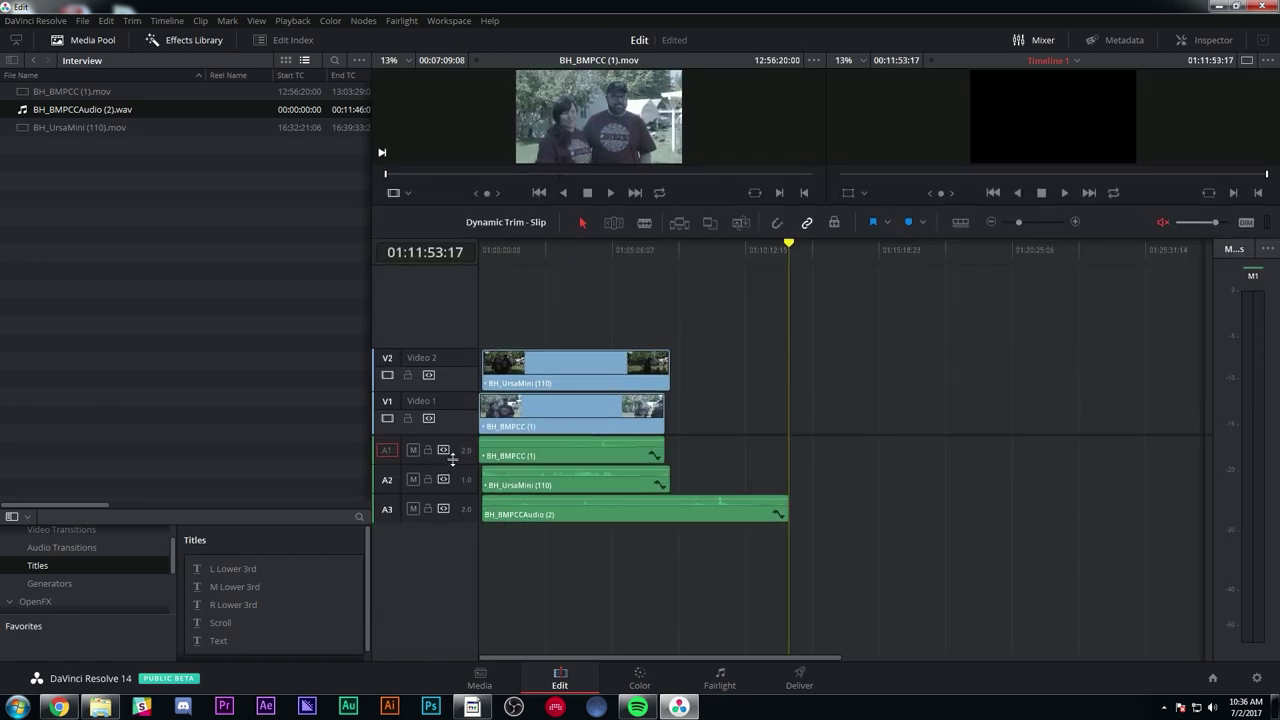
{"action": "left_click", "coordinate": [715, 305]}
{"action": "left_click", "coordinate": [722, 358]}
{"action": "left_click", "coordinate": [781, 550]}
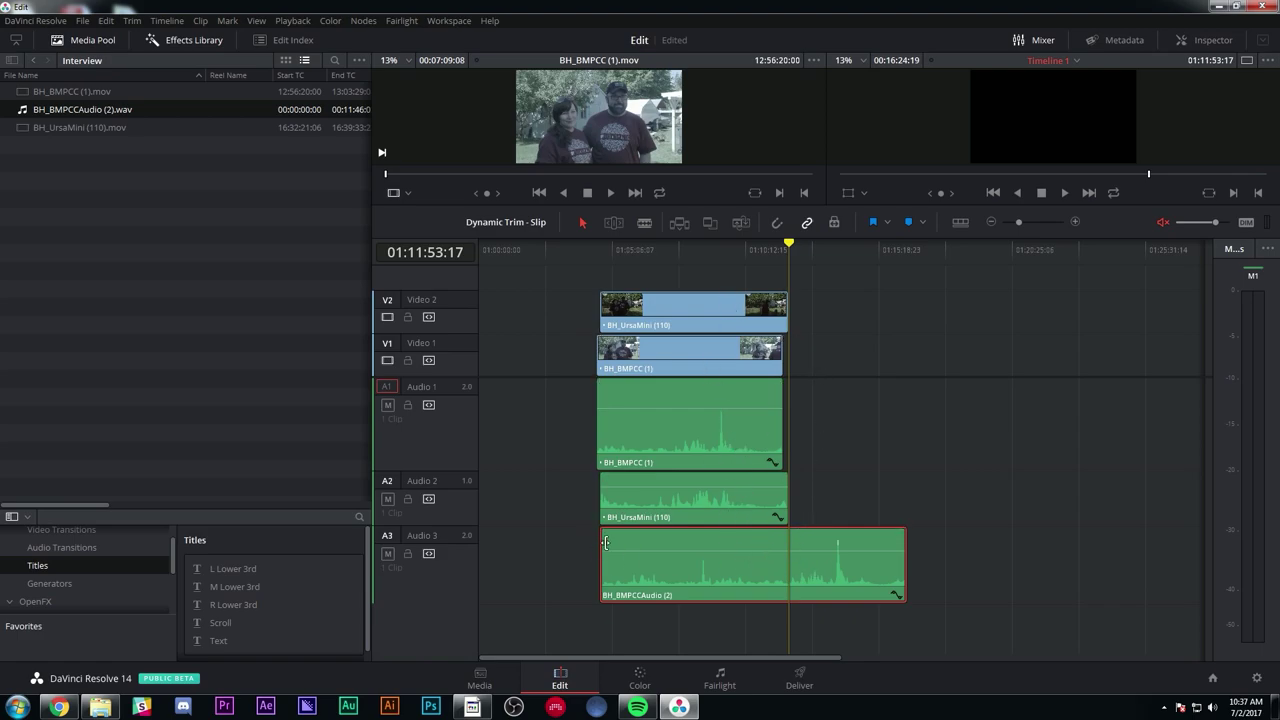
- Trim the start of BH_BMPCCAudio (2) and slide it so its peak roughly meets the camera audio peak, with the playhead at 01:09:20:13
{"action": "left_click", "coordinate": [881, 452]}
{"action": "left_click", "coordinate": [745, 548]}
{"action": "left_click", "coordinate": [705, 395]}
{"action": "left_click", "coordinate": [821, 543]}
{"action": "mouse_move", "coordinate": [814, 546]}
{"action": "left_mouse_down"}
{"action": "mouse_move", "coordinate": [722, 550]}
{"action": "mouse_move", "coordinate": [800, 552]}
{"action": "left_mouse_up"}
{"action": "left_click_drag", "start_coordinate": [588, 550], "coordinate": [752, 549]}
{"action": "left_click_drag", "start_coordinate": [857, 548], "coordinate": [757, 548]}
{"action": "left_click", "coordinate": [722, 255]}
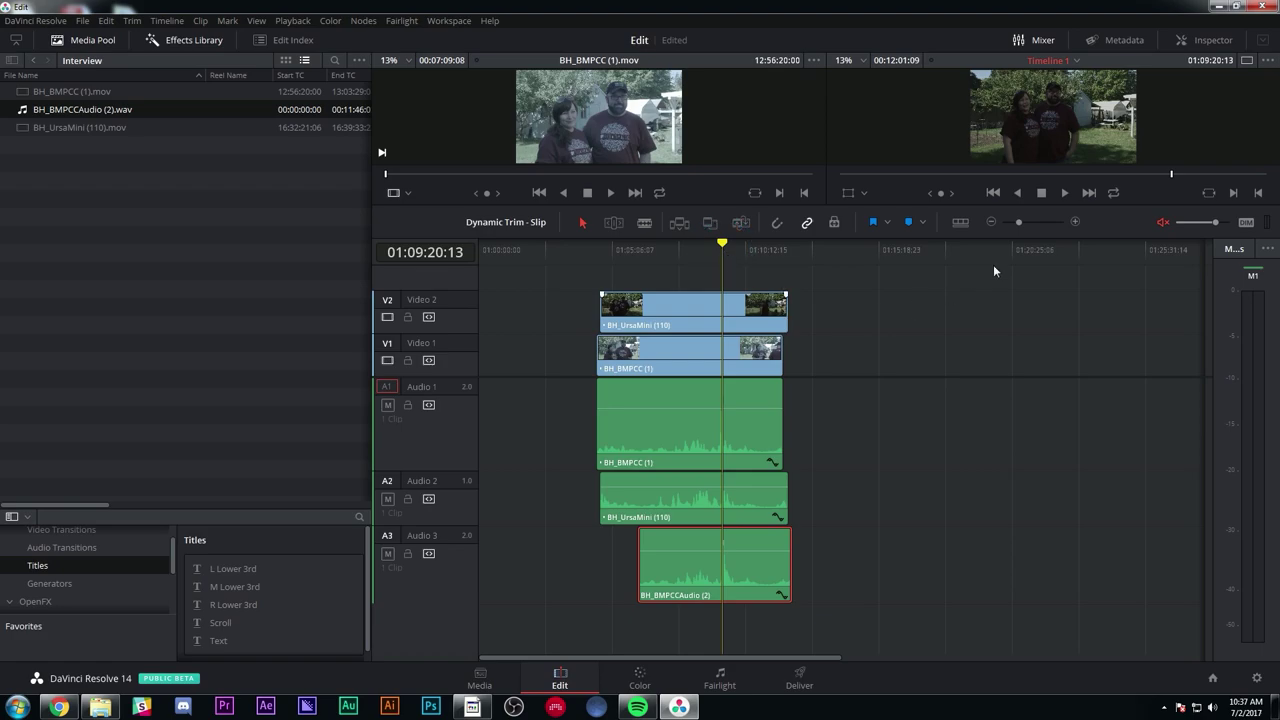
- Fine-align the waveform peaks of BH_BMPCCAudio (2) and BH_UrsaMini (110) with the BH_BMPCC (1) peak at the playhead
{"action": "left_click", "coordinate": [1075, 222]}
{"action": "left_click", "coordinate": [1075, 222]}
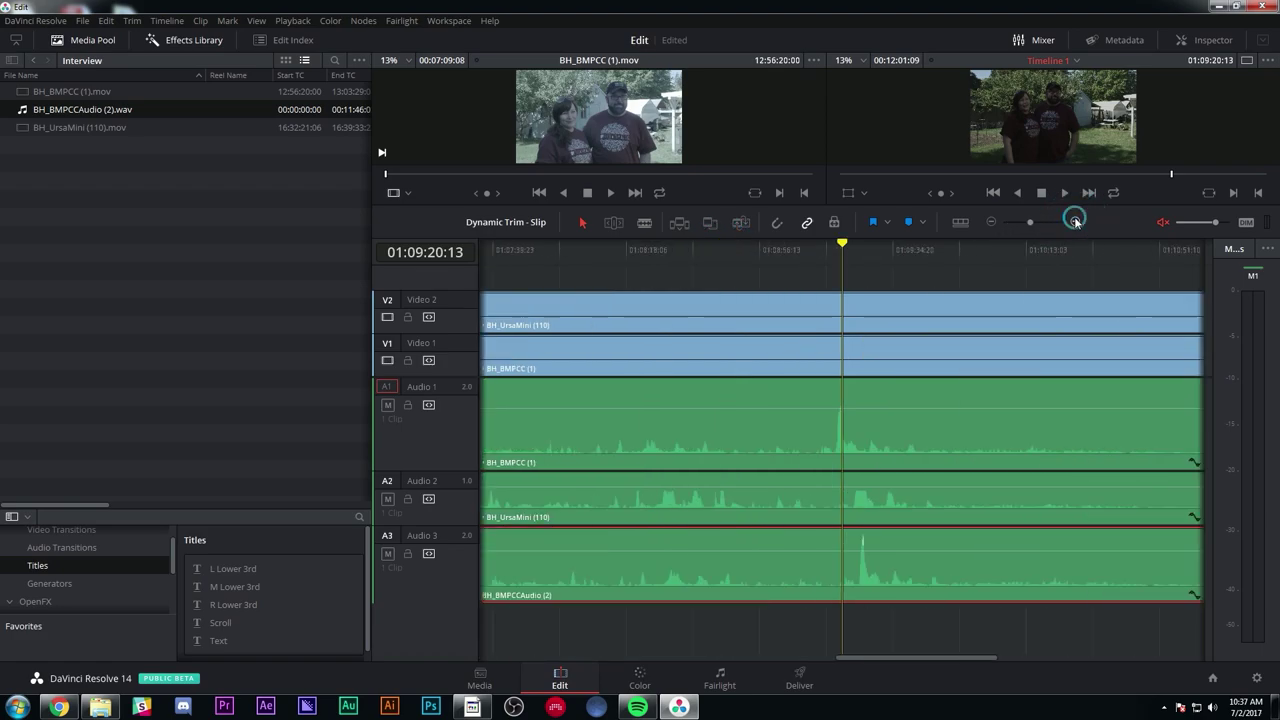
{"action": "left_click_drag", "start_coordinate": [850, 543], "coordinate": [858, 548]}
{"action": "left_click_drag", "start_coordinate": [884, 482], "coordinate": [848, 483]}
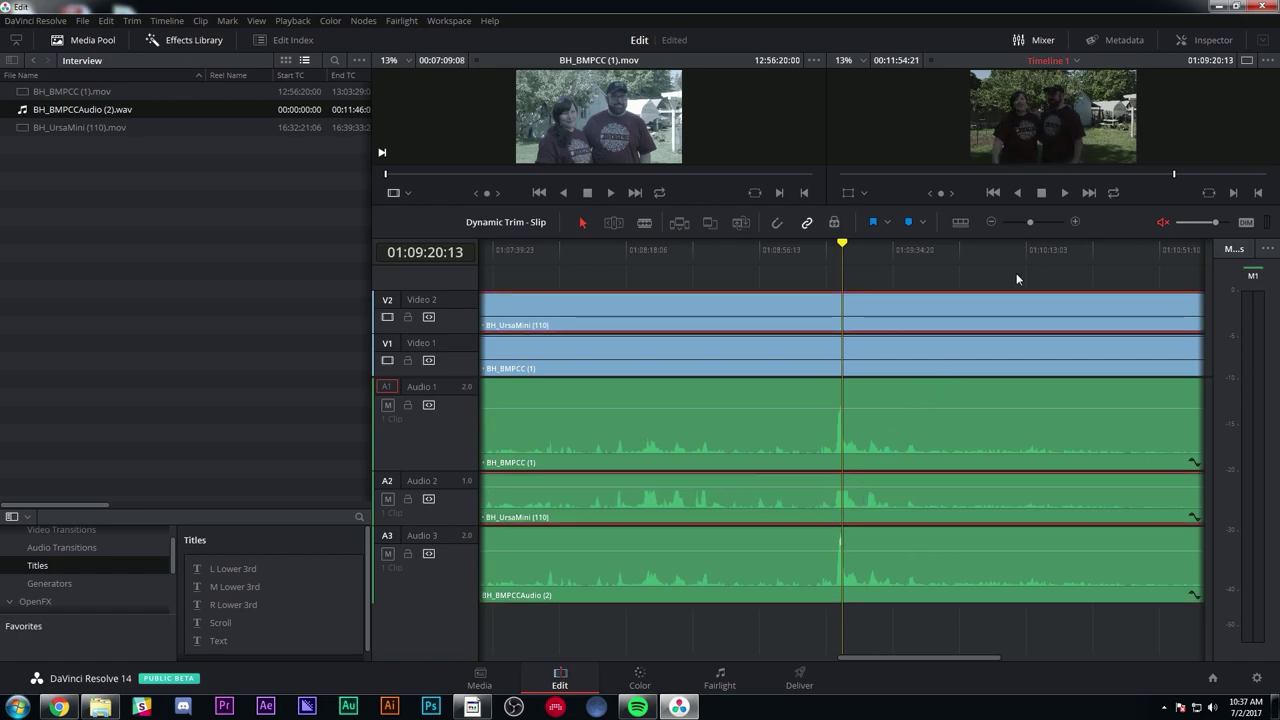
- Increase the Audio 2 track height and bring the starts of the three synced clips into view
{"action": "left_click", "coordinate": [991, 222]}
{"action": "left_click_drag", "start_coordinate": [634, 251], "coordinate": [601, 251]}
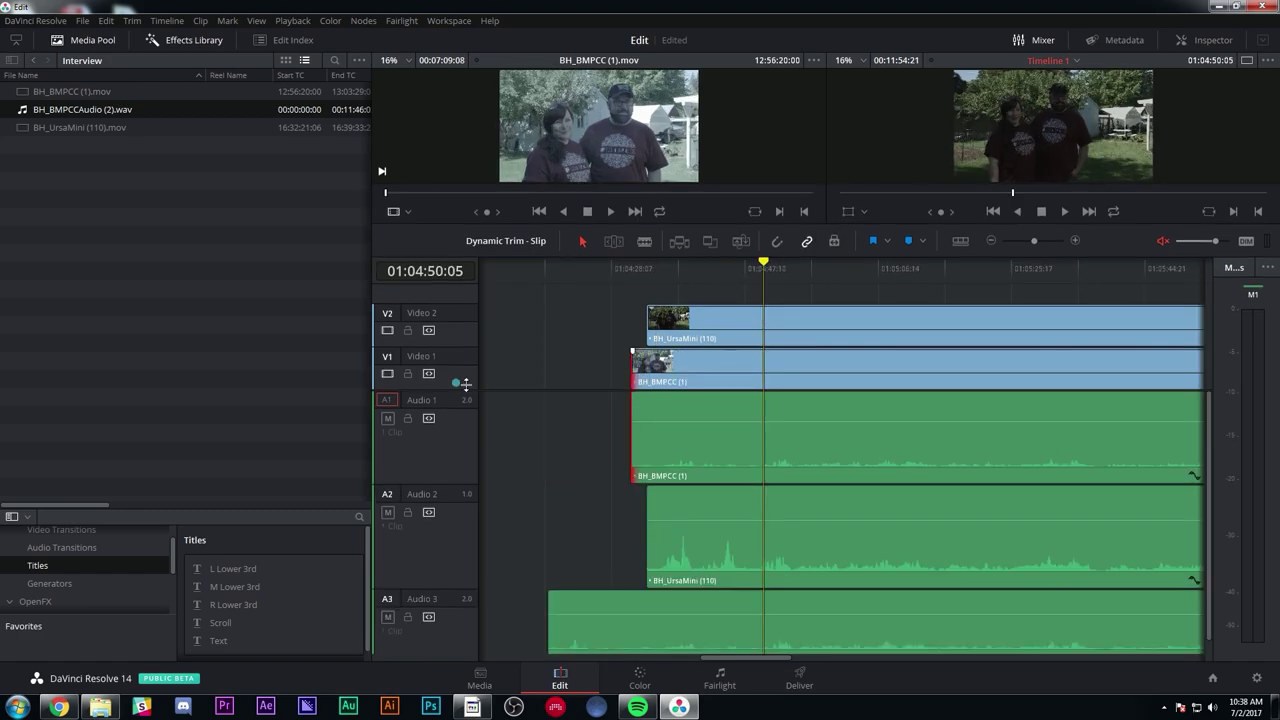
{"action": "scroll", "coordinate": [484, 340], "scroll_direction": "down", "scroll_amount": 2}
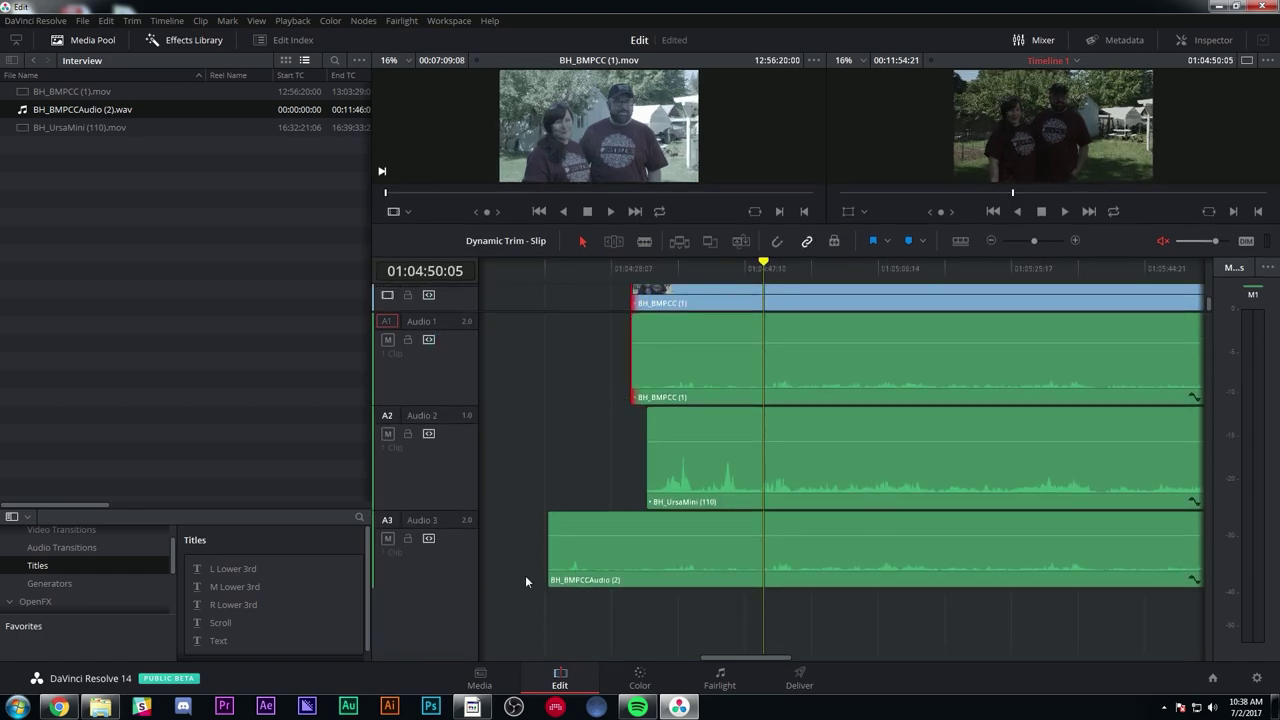
- Turn on timeline audio monitoring and play the clips from 01:04:38:01 to check the sync by ear
{"action": "left_click", "coordinate": [681, 264]}
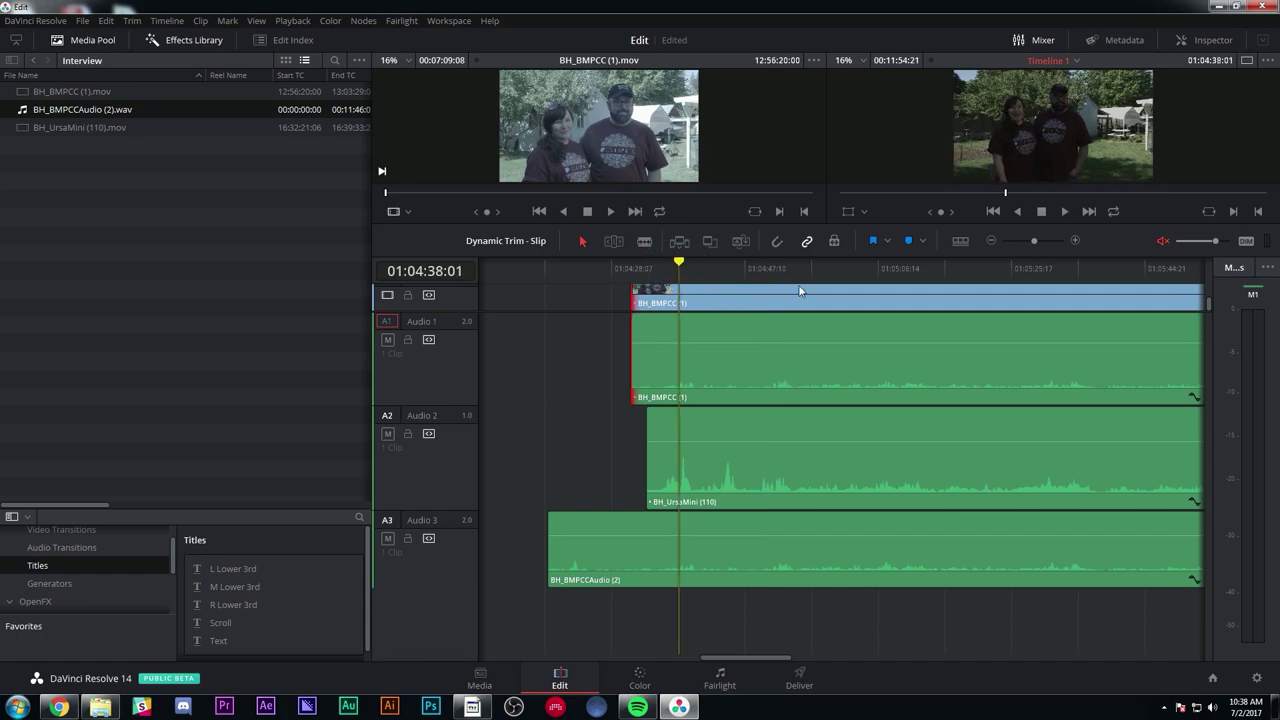
{"action": "left_click", "coordinate": [1163, 242]}
{"action": "left_click", "coordinate": [1065, 212]}
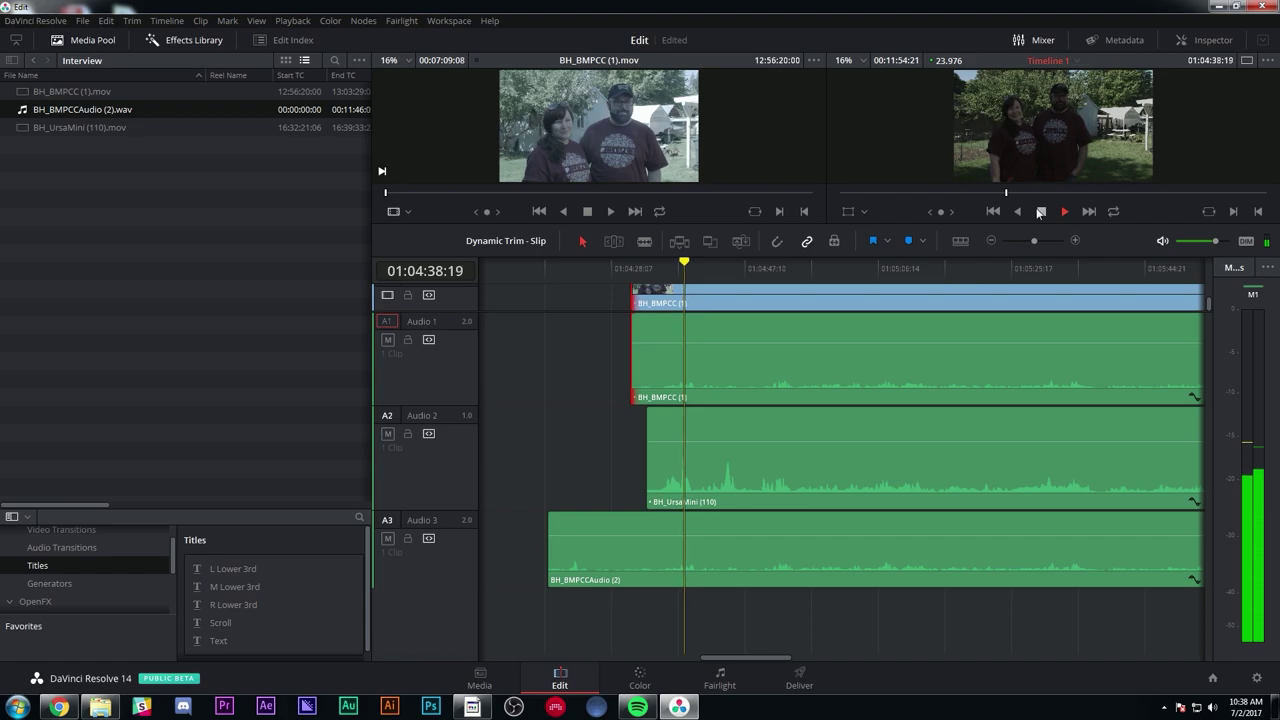
{"action": "left_click", "coordinate": [1075, 241]}
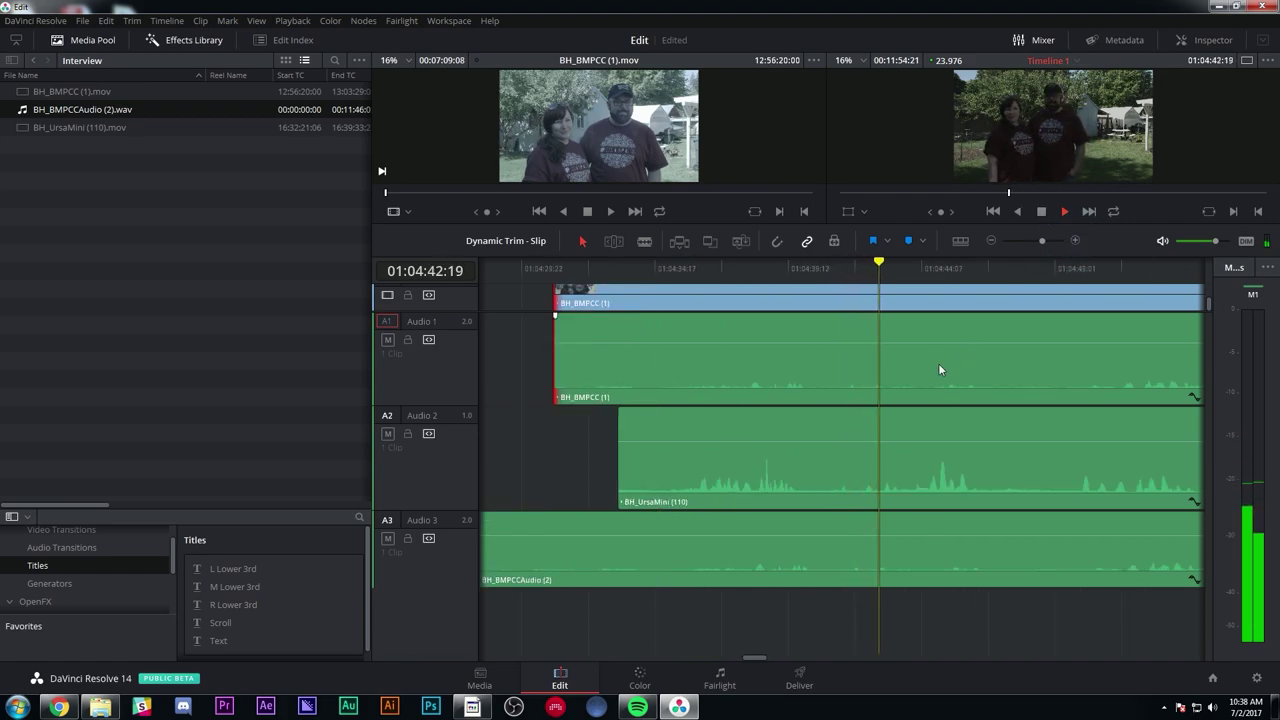
{"action": "key", "text": "ctrl+minus"}
{"action": "left_click", "coordinate": [829, 268]}
{"action": "left_click_drag", "start_coordinate": [829, 267], "coordinate": [818, 267]}
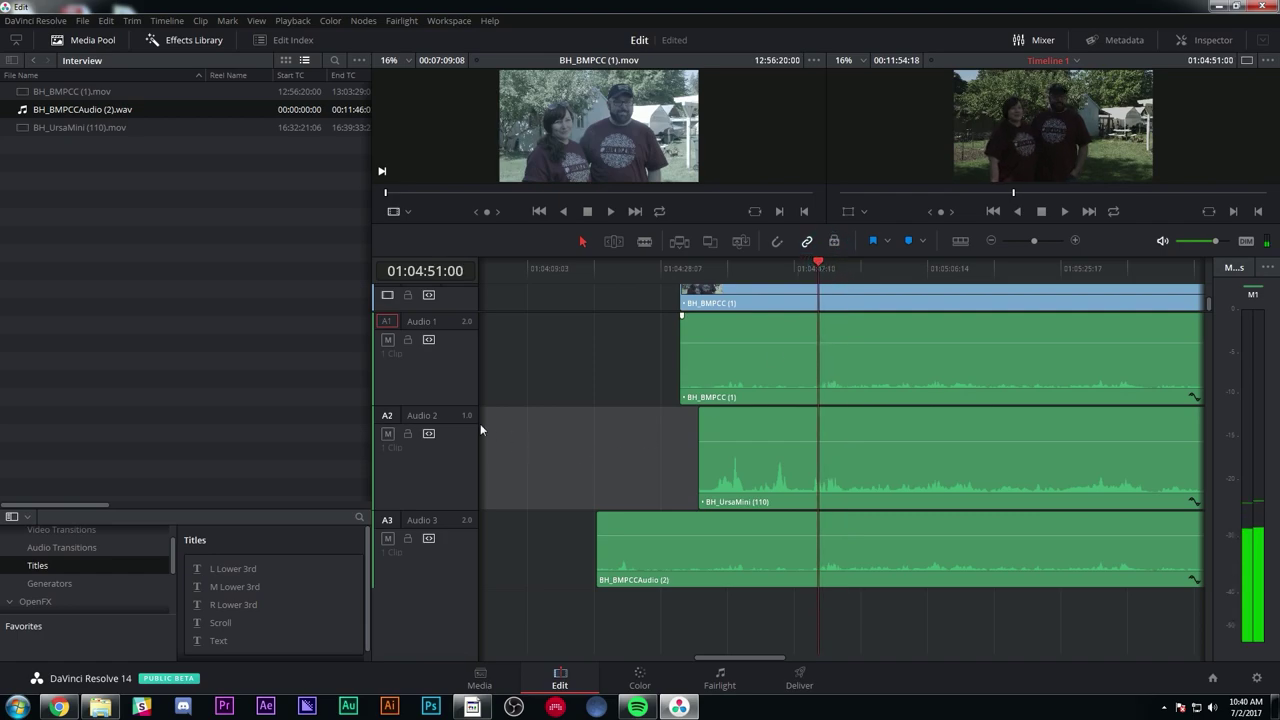
- Mute Audio 2 and Audio 1 so that only the external recording on Audio 3 plays
{"action": "left_click", "coordinate": [389, 433]}
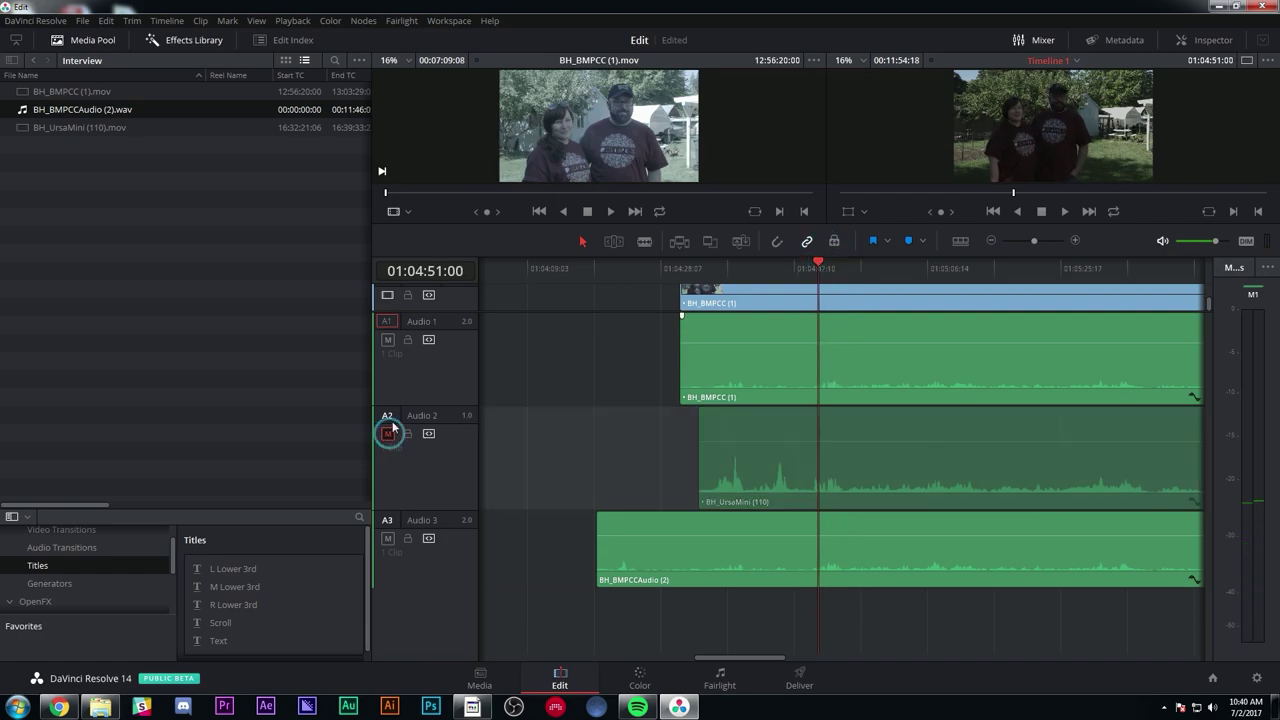
{"action": "left_click", "coordinate": [388, 340]}
{"action": "key", "text": "space"}
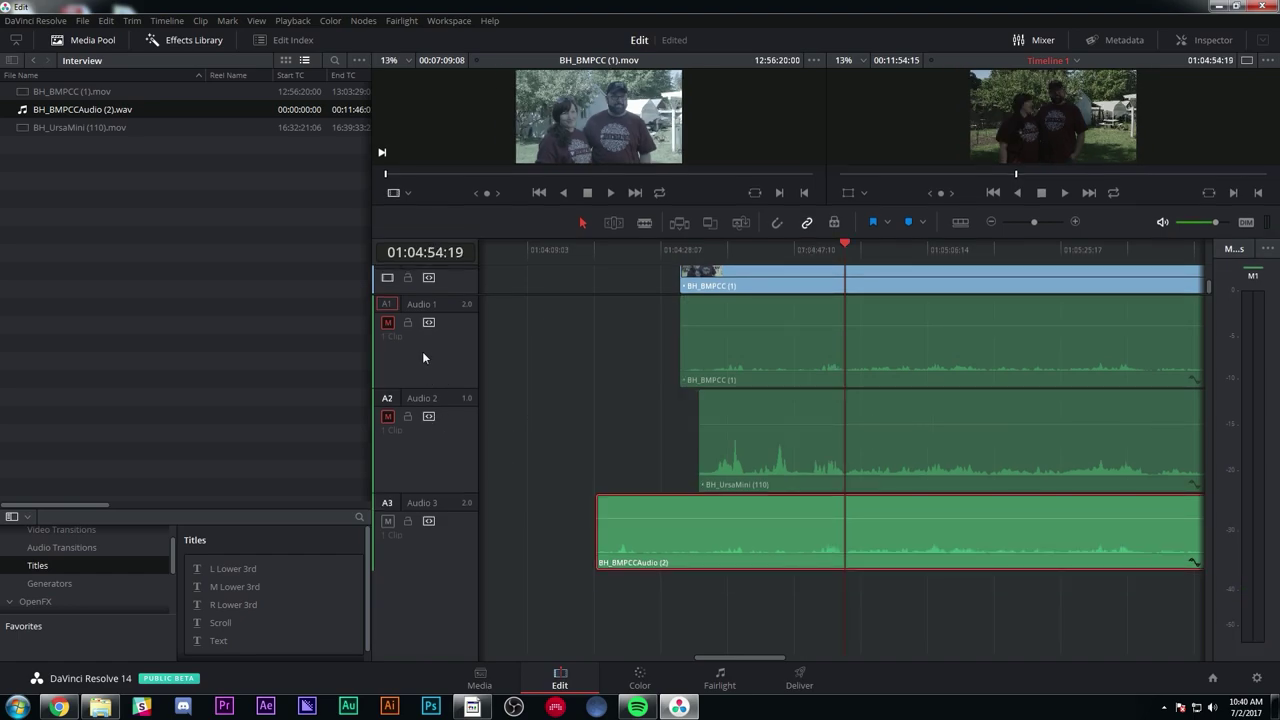
- Add a mono audio track below Audio 3 and play the external recording on its stereo track
{"action": "right_click", "coordinate": [438, 454]}
{"action": "mouse_move", "coordinate": [486, 463]}
{"action": "left_click", "coordinate": [606, 479]}
{"action": "left_click_drag", "start_coordinate": [643, 510], "coordinate": [662, 559]}
{"action": "key", "text": "space"}
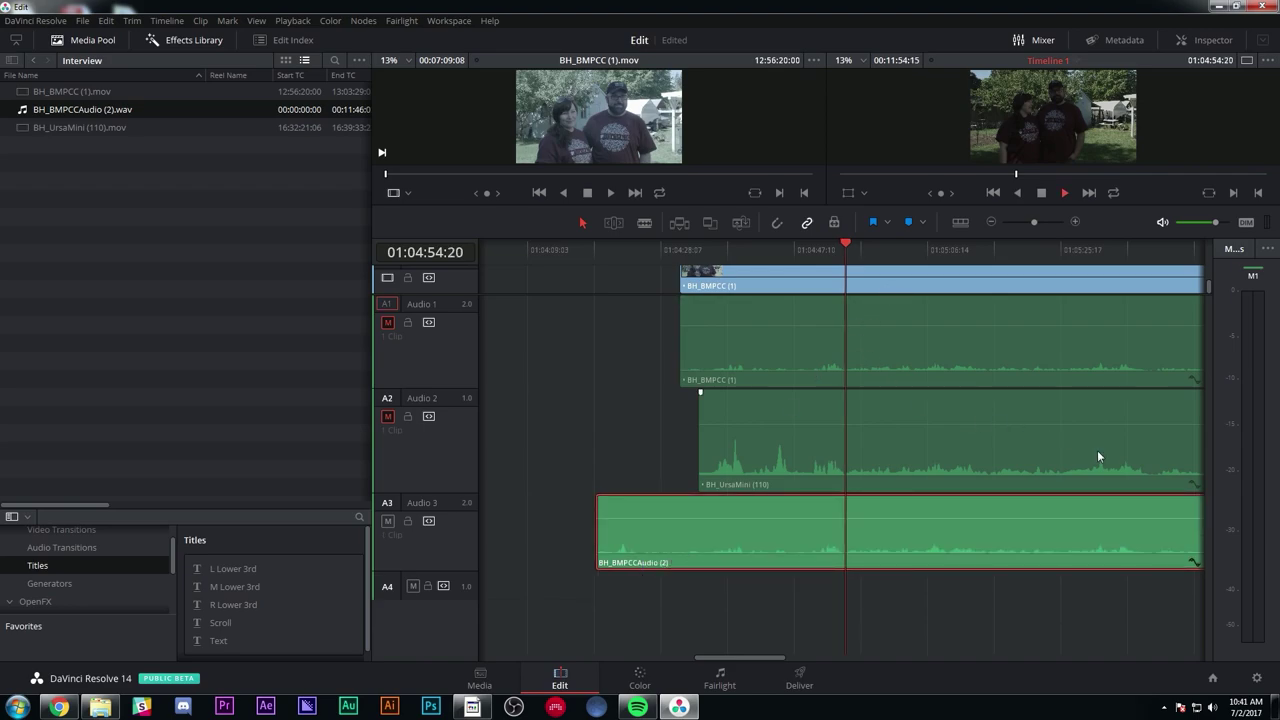
{"action": "key", "text": "space"}
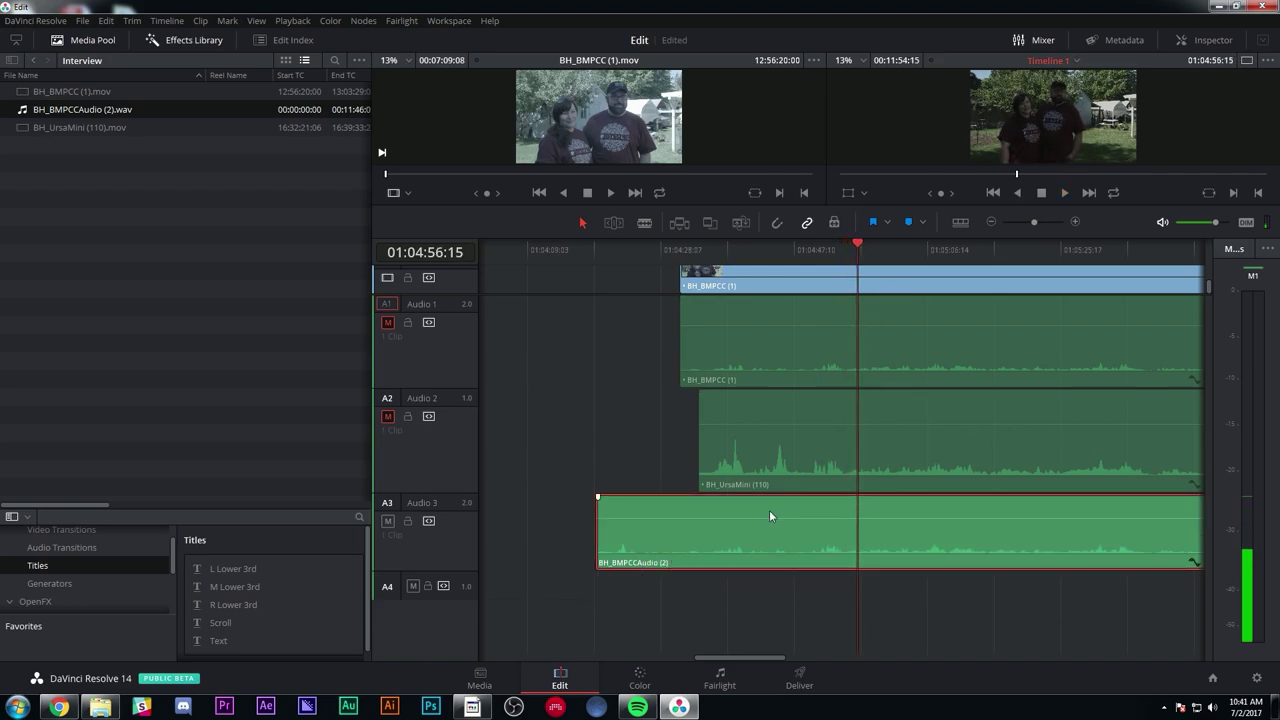
- Move BH_BMPCCAudio (2) from Audio 3 to the mono track A4 and play it to check both channels
{"action": "left_click_drag", "start_coordinate": [732, 514], "coordinate": [728, 583]}
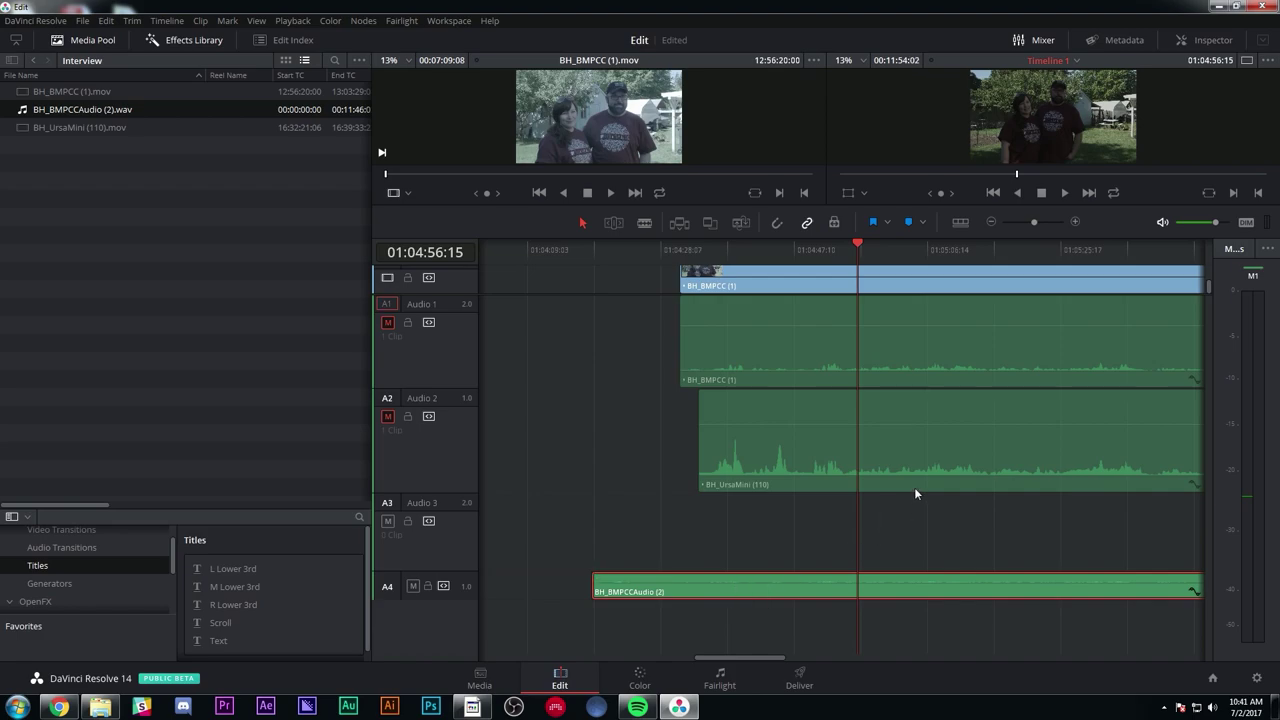
{"action": "key", "text": "space"}
{"action": "key", "text": "space"}
{"action": "left_click", "coordinate": [734, 542]}
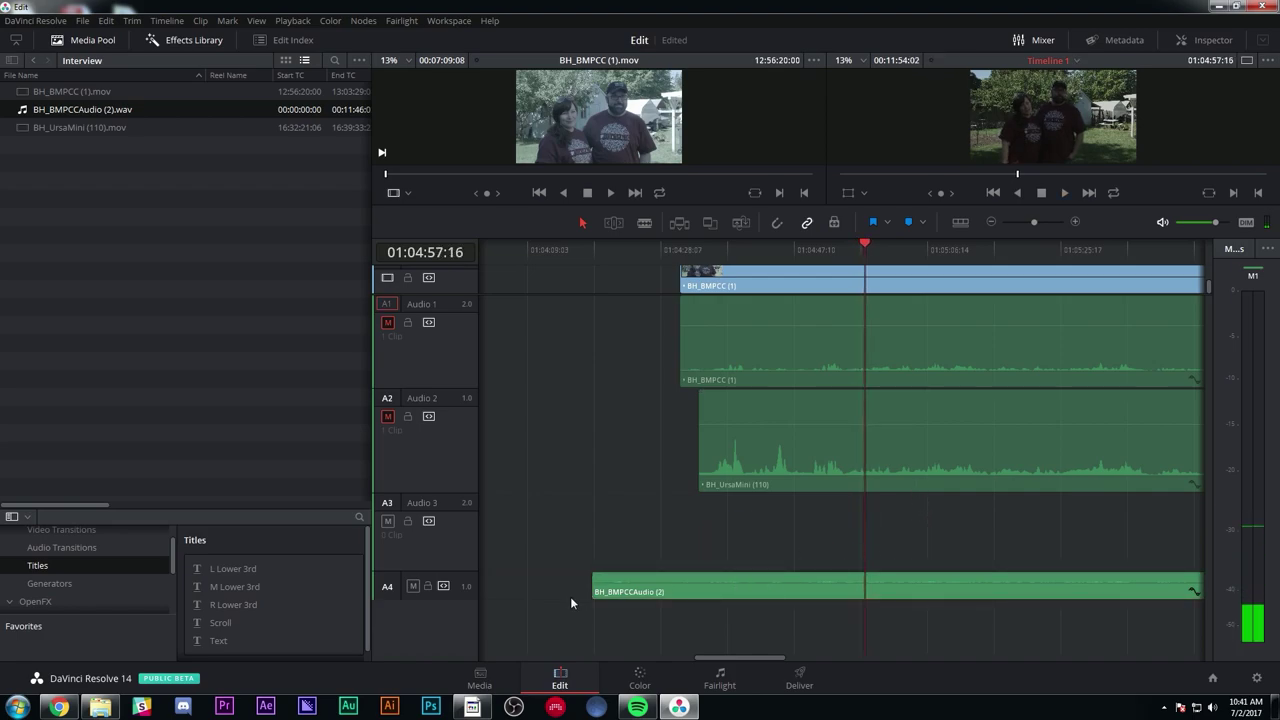
- Delete the empty stereo Audio 3 track and increase the height of the mono track holding BH_BMPCCAudio (2)
{"action": "right_click", "coordinate": [450, 538]}
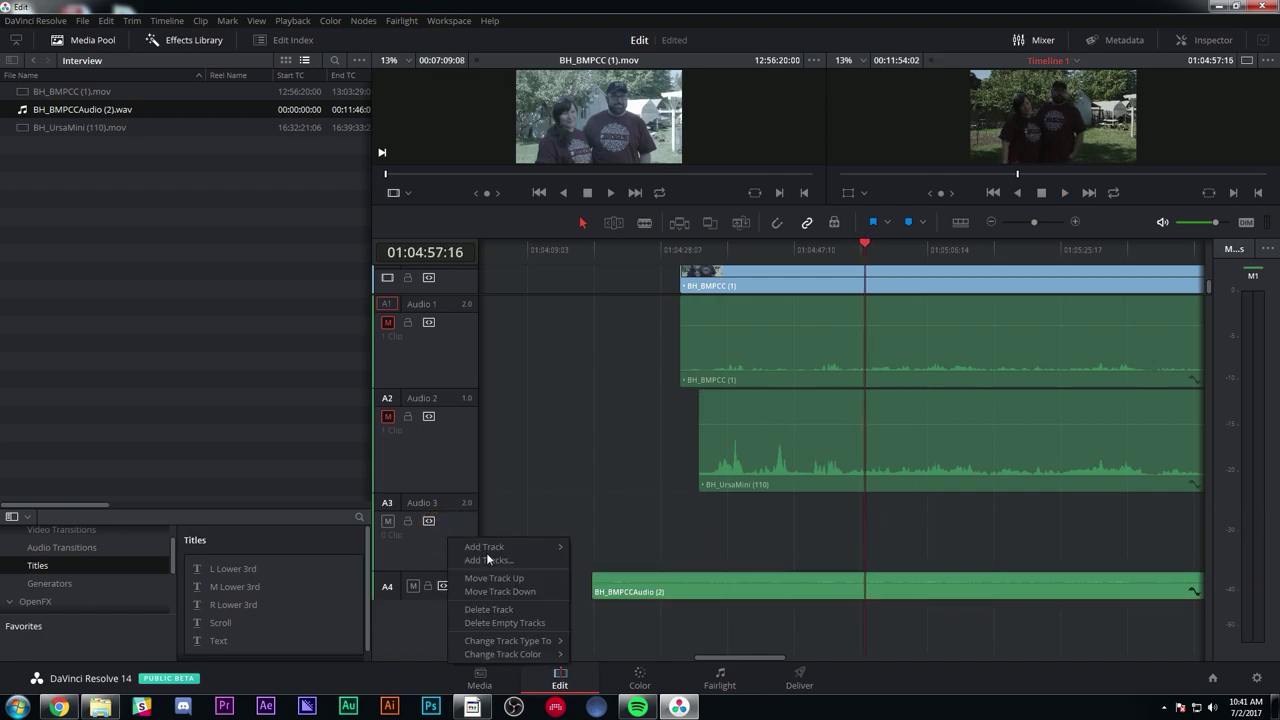
{"action": "left_click", "coordinate": [498, 610]}
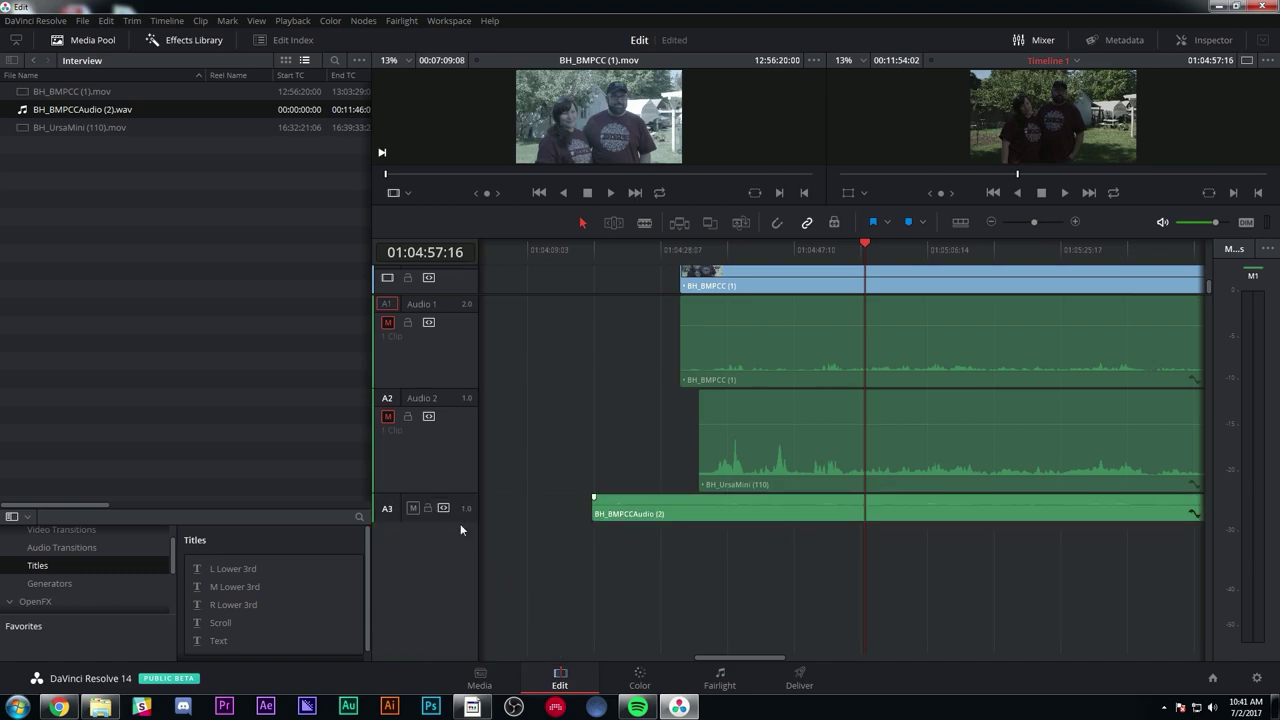
{"action": "left_click_drag", "start_coordinate": [459, 520], "coordinate": [445, 665]}
- Raise the volume of BH_BMPCCAudio (2) to 13.47 in the Inspector
{"action": "left_click", "coordinate": [620, 570]}
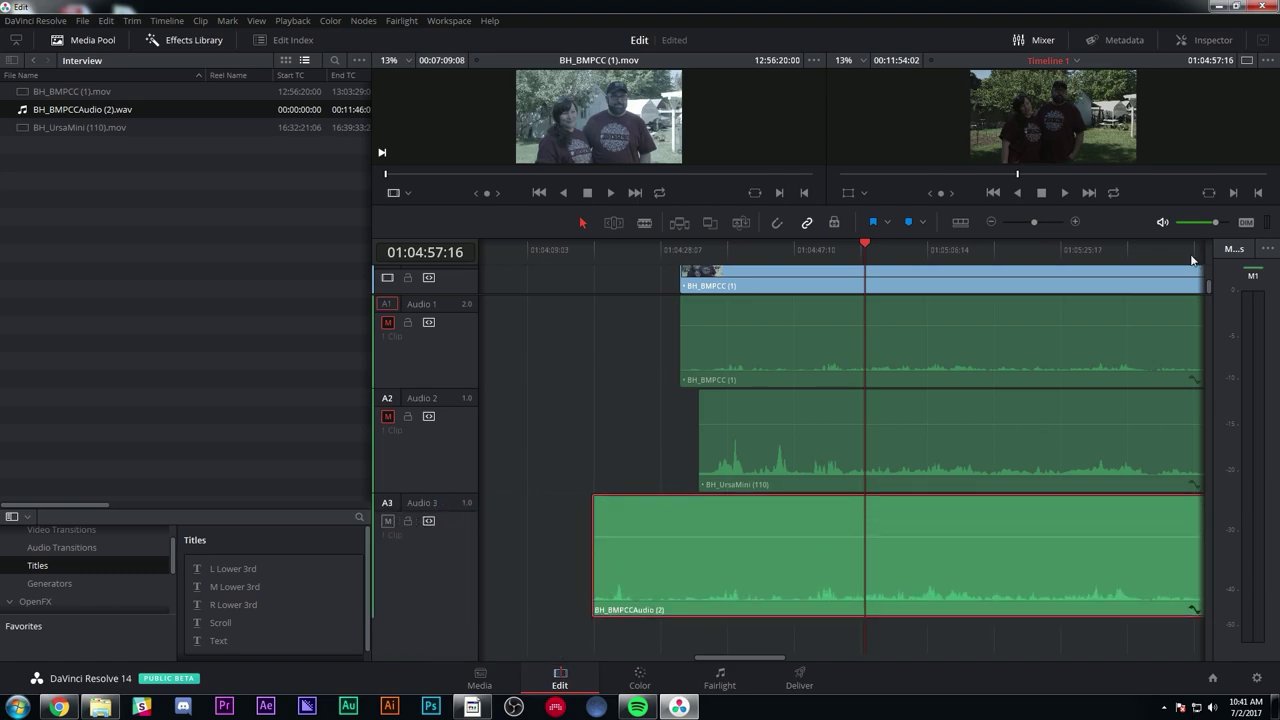
{"action": "left_click", "coordinate": [1213, 42]}
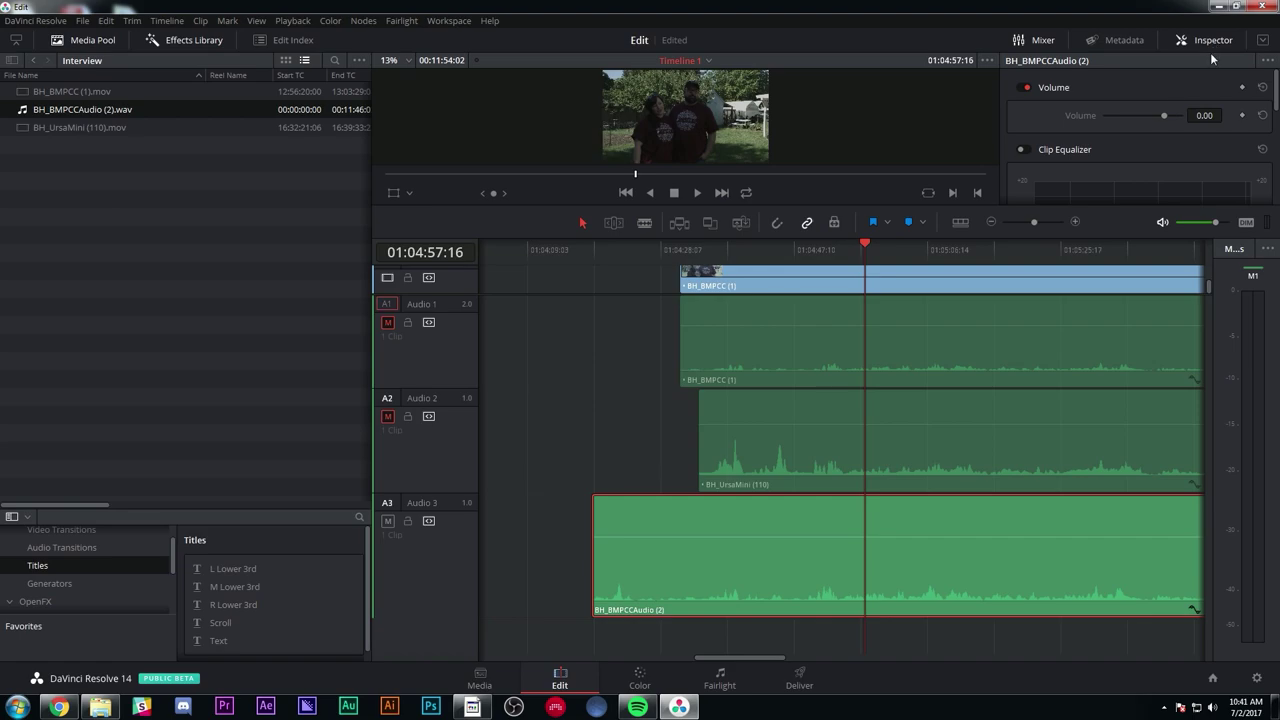
{"action": "left_click_drag", "start_coordinate": [1161, 115], "coordinate": [1172, 115]}
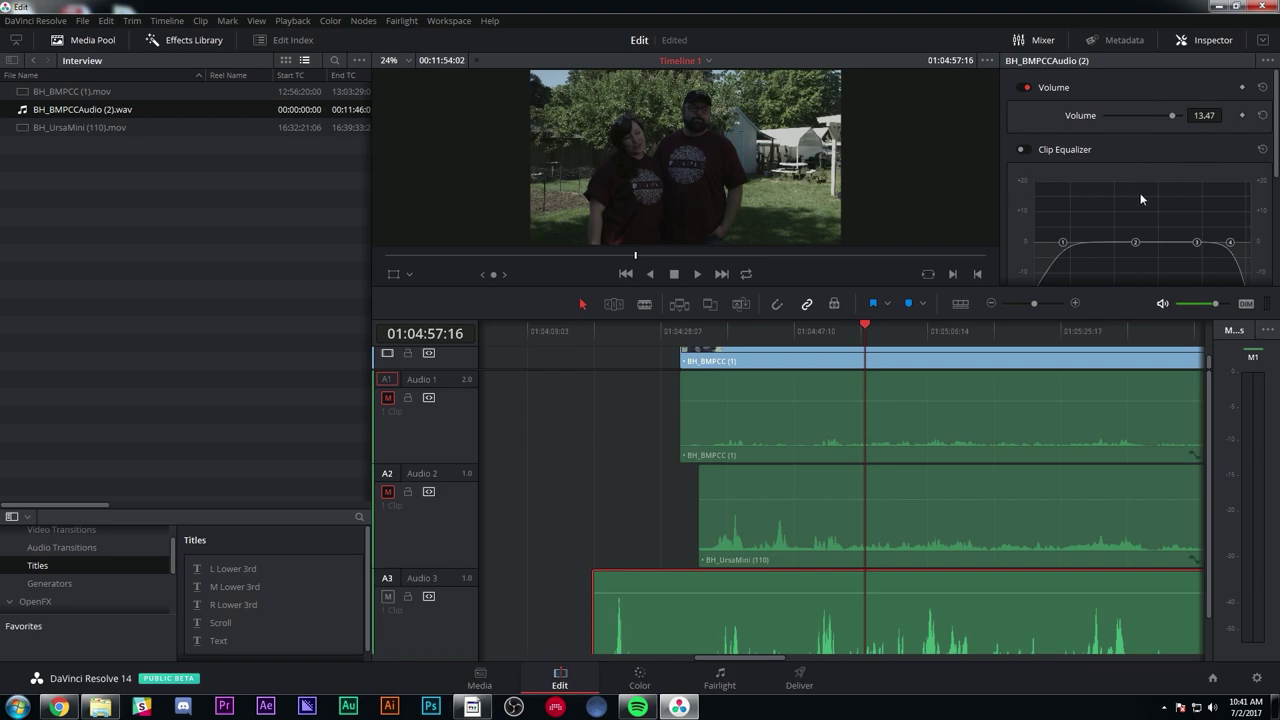
{"action": "left_click", "coordinate": [793, 403]}
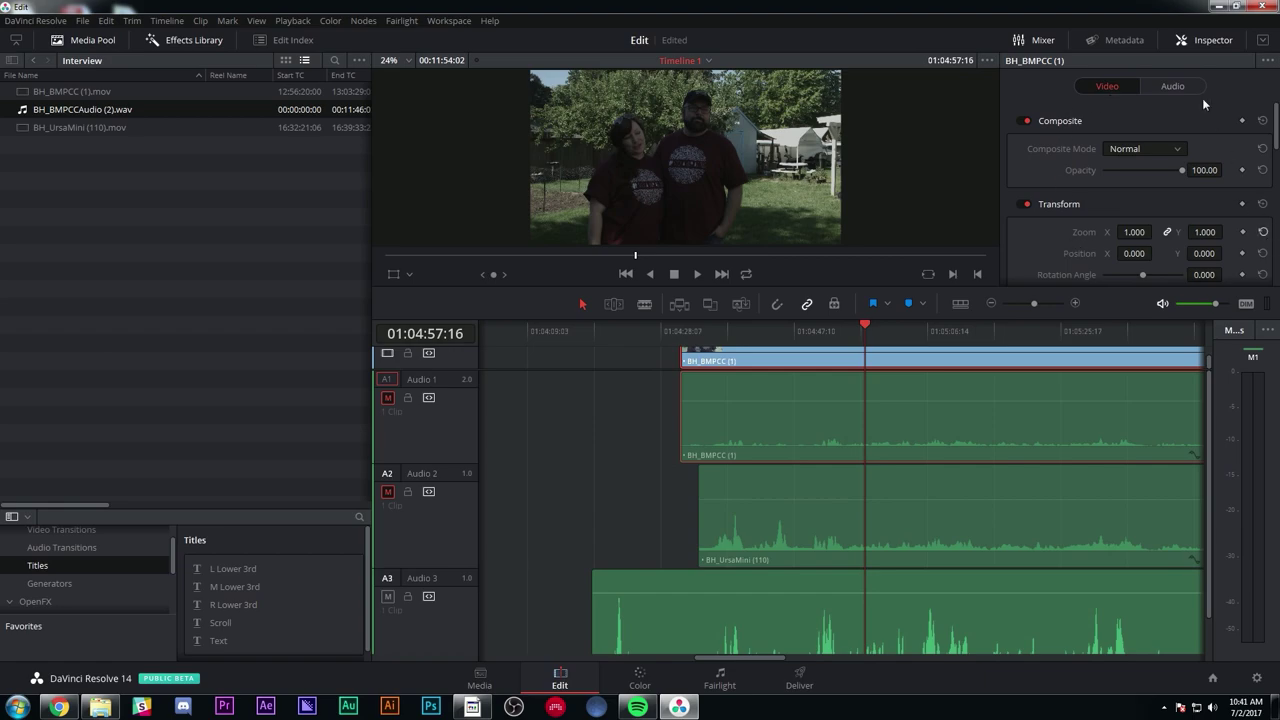
{"action": "left_click", "coordinate": [815, 581]}
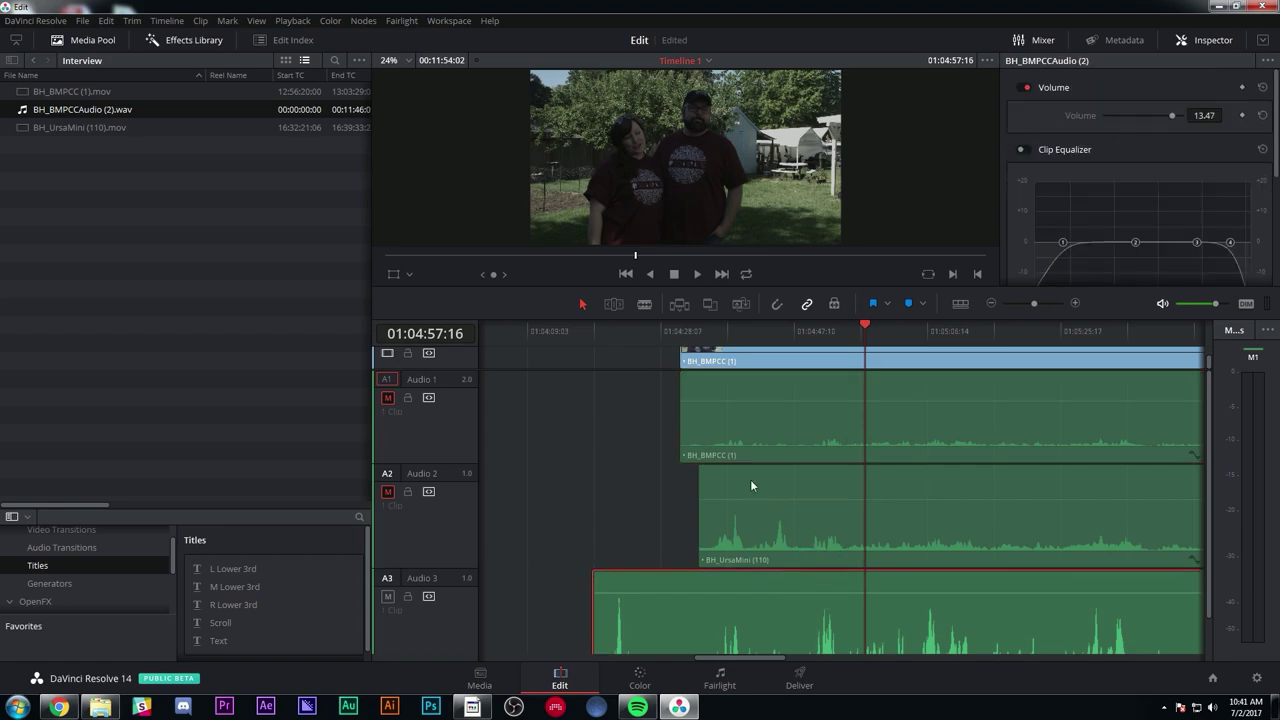
- Play the boosted audio, then return the playhead to 01:04:37:21 and examine the waveforms there up close
{"action": "left_click_drag", "start_coordinate": [1209, 430], "coordinate": [1209, 490]}
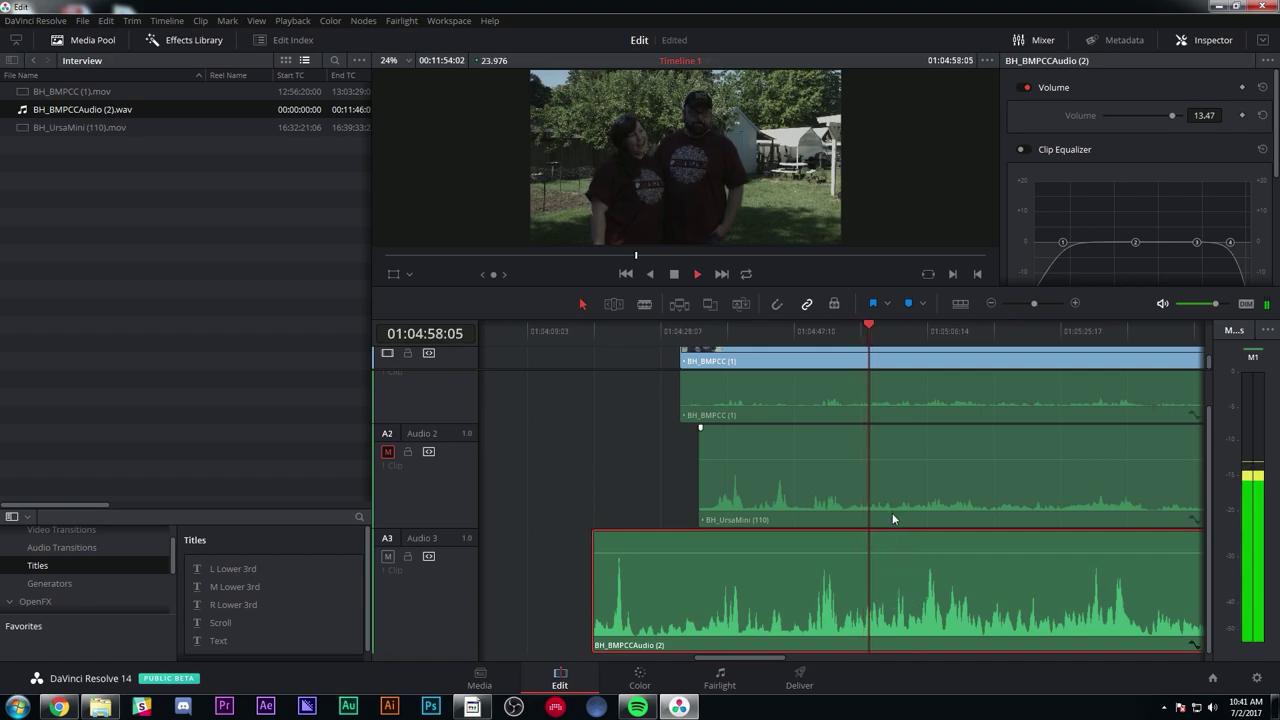
{"action": "left_click_drag", "start_coordinate": [812, 331], "coordinate": [727, 345]}
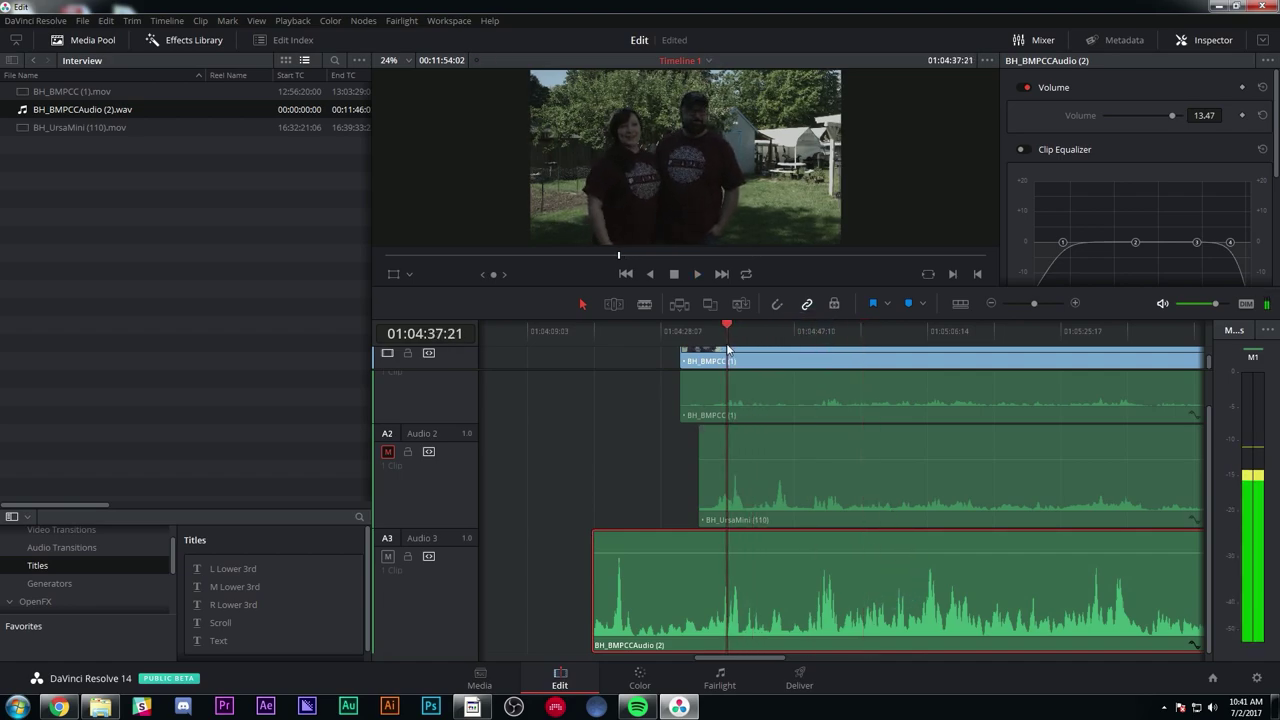
{"action": "left_click", "coordinate": [1075, 303]}
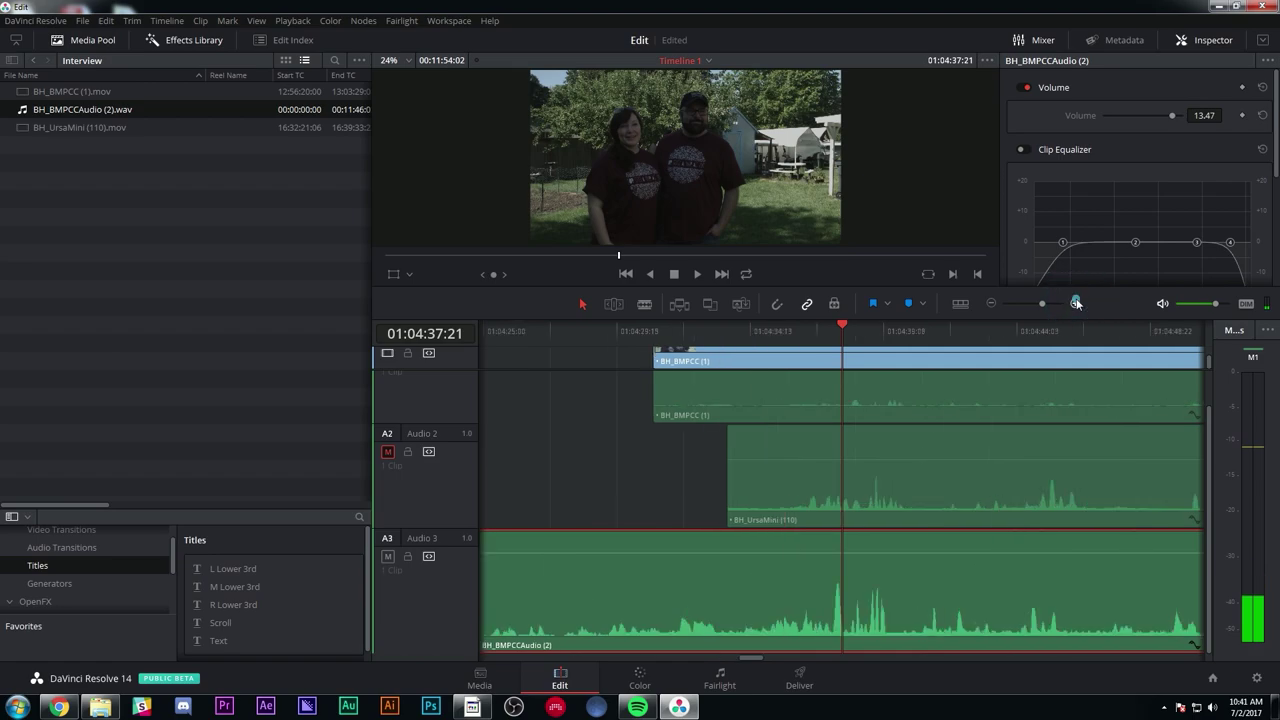
{"action": "left_click", "coordinate": [1075, 303]}
- Magnify the timeline viewer to 100%, enlarge its area and frame the faces of the two interviewees
{"action": "scroll", "coordinate": [798, 163], "scroll_direction": "up", "scroll_amount": 3}
{"action": "left_click_drag", "start_coordinate": [798, 163], "coordinate": [766, 178]}
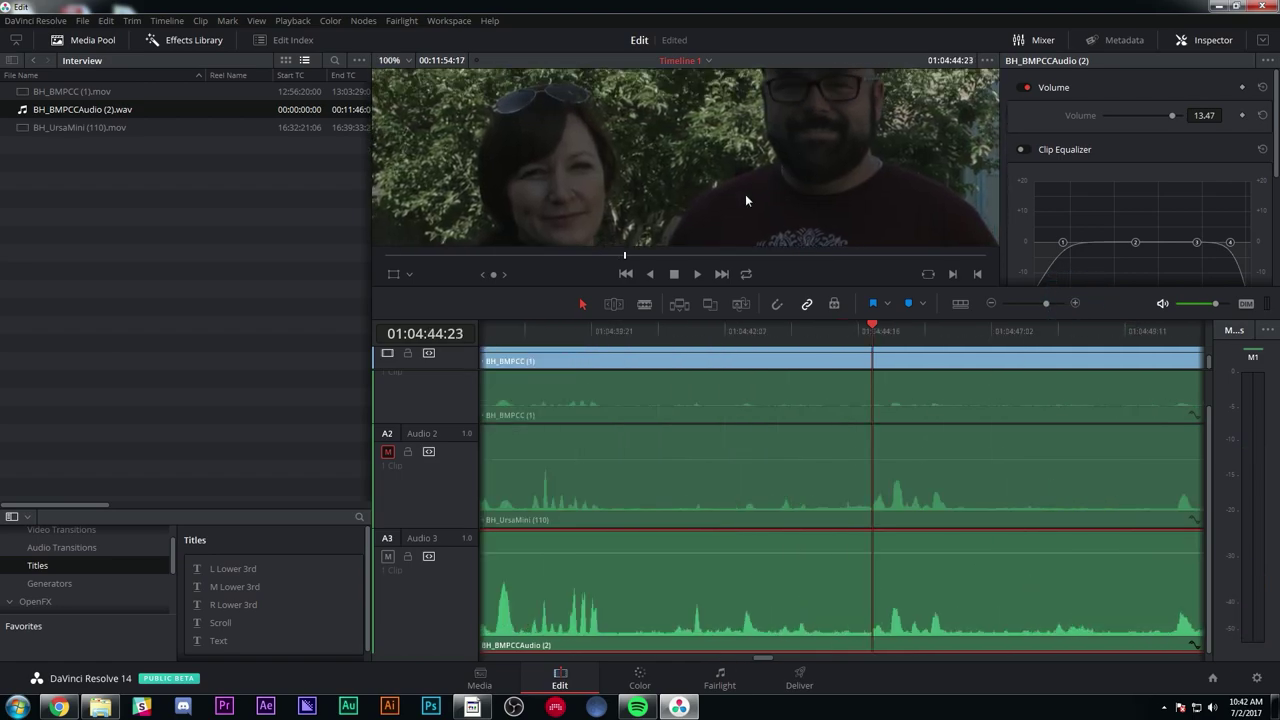
{"action": "left_click_drag", "start_coordinate": [572, 284], "coordinate": [572, 359]}
{"action": "left_click_drag", "start_coordinate": [784, 215], "coordinate": [746, 263]}
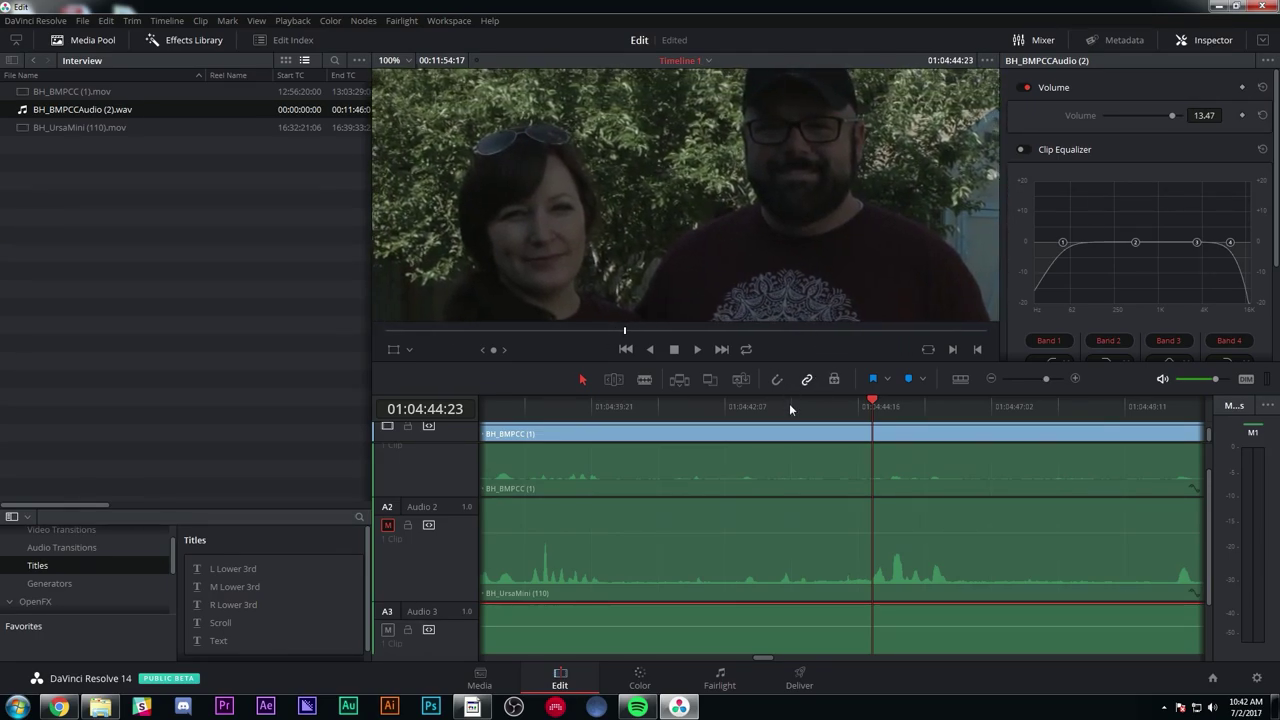
- Play the close-up from shortly before 01:04:40 to check the lip sync against the external audio
{"action": "left_click", "coordinate": [571, 406]}
{"action": "key", "text": "space"}
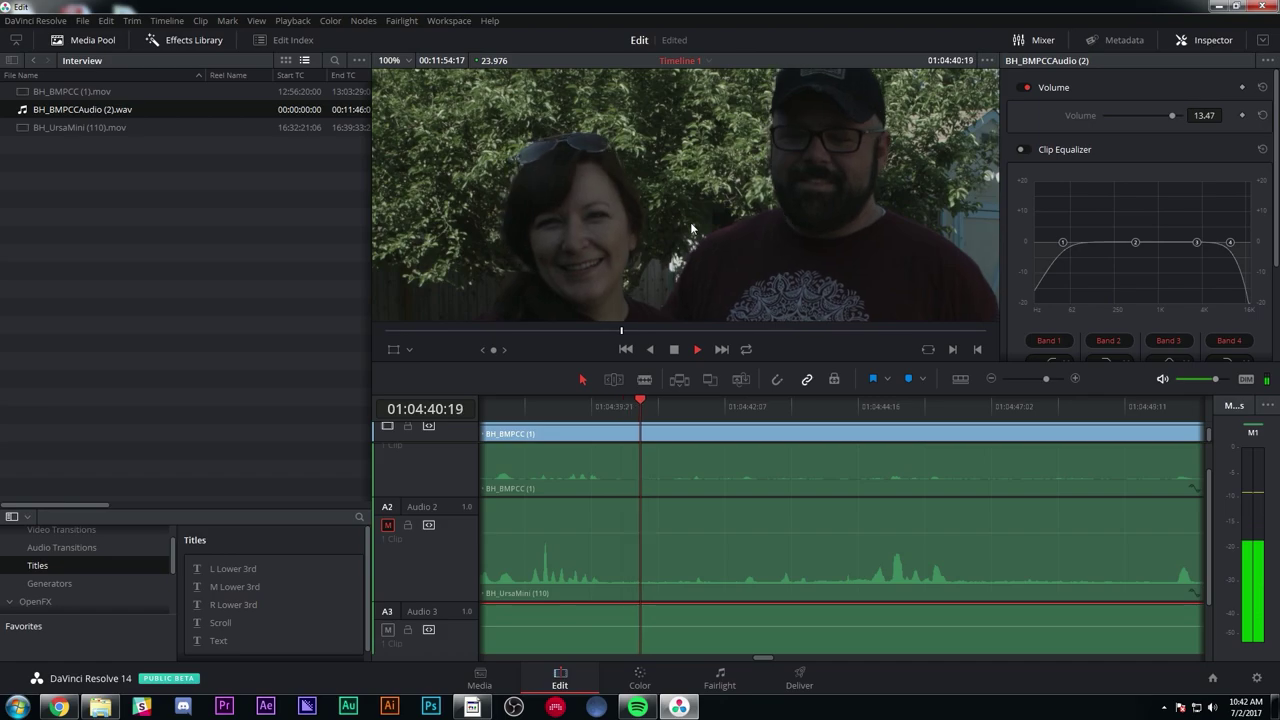
{"action": "key", "text": "space"}
{"action": "key", "text": "slash"}
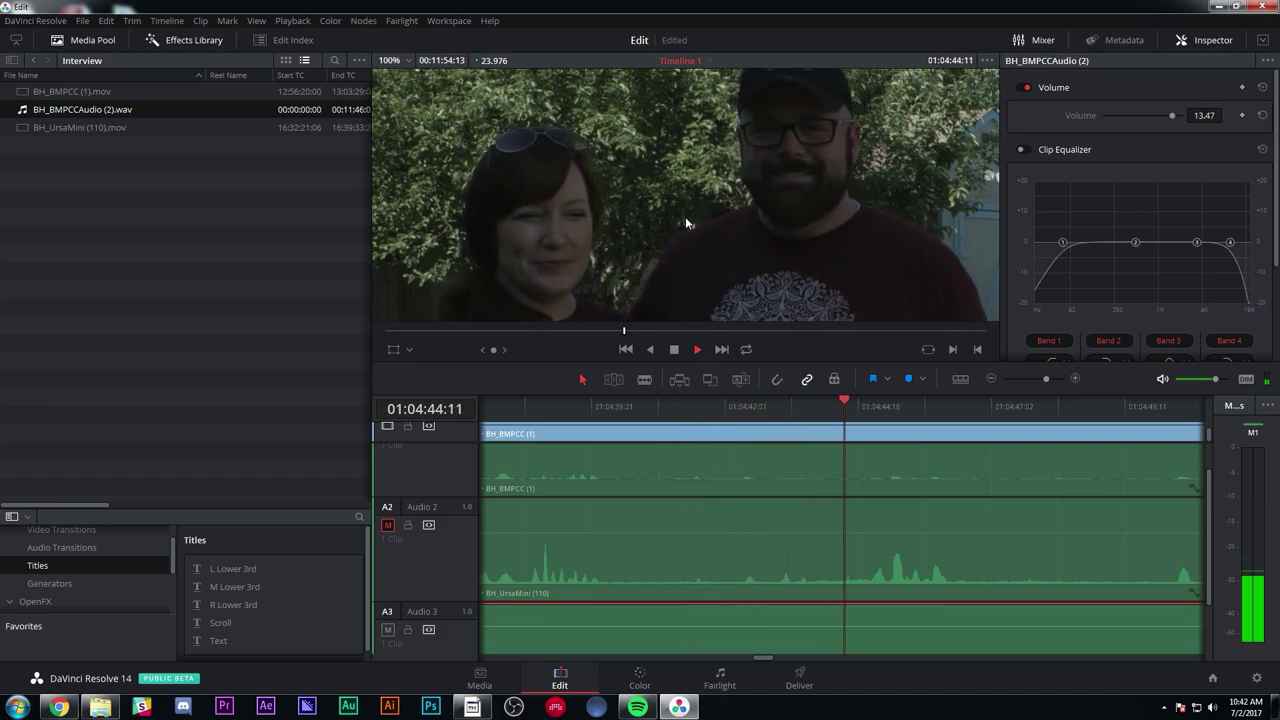
- Stop the playback, hide Video 2 and play BH_BMPCC (1) from shortly before 01:04:53 to check its lip sync
{"action": "left_click", "coordinate": [991, 378]}
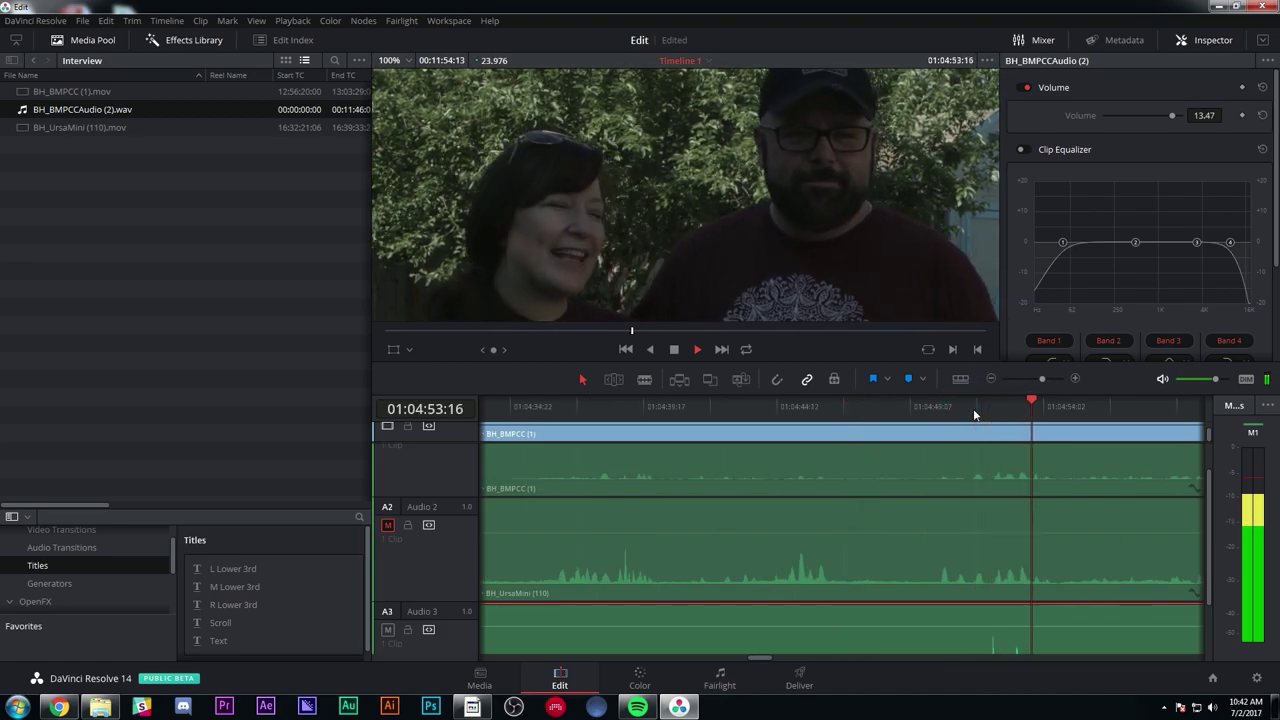
{"action": "key", "text": "space"}
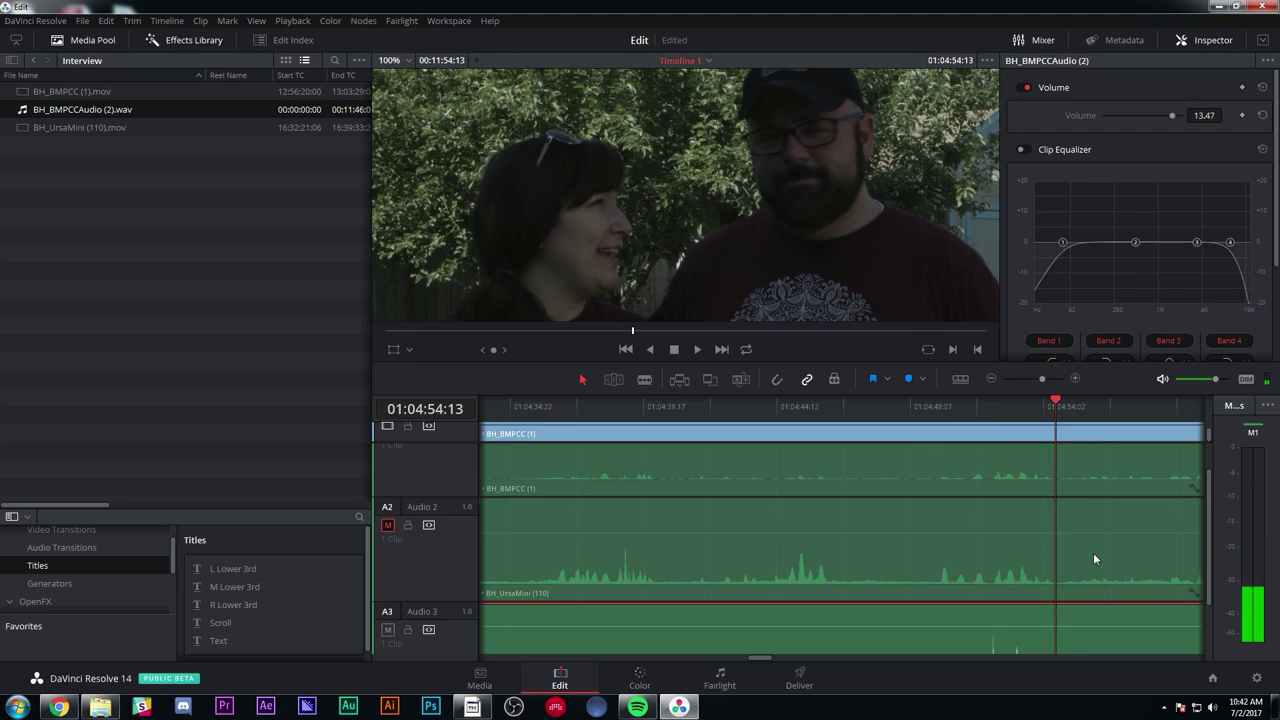
{"action": "scroll", "coordinate": [949, 463], "scroll_direction": "up", "scroll_amount": 3}
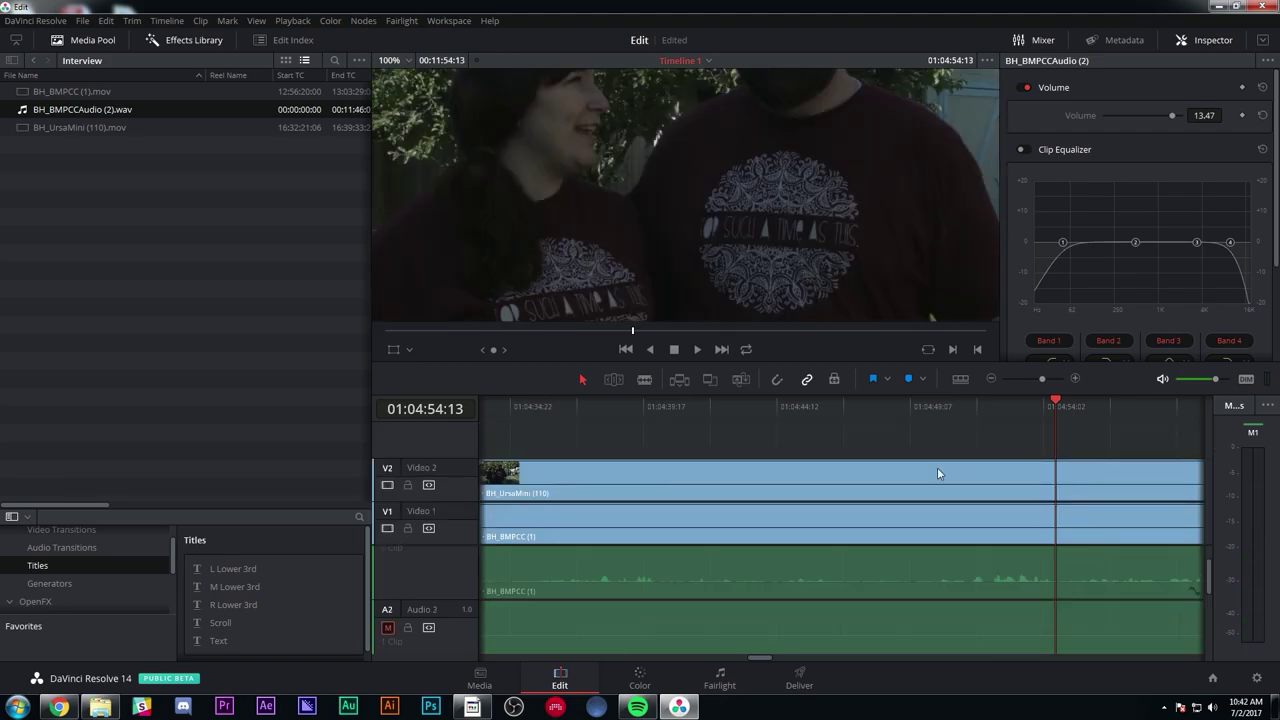
{"action": "left_click", "coordinate": [387, 486]}
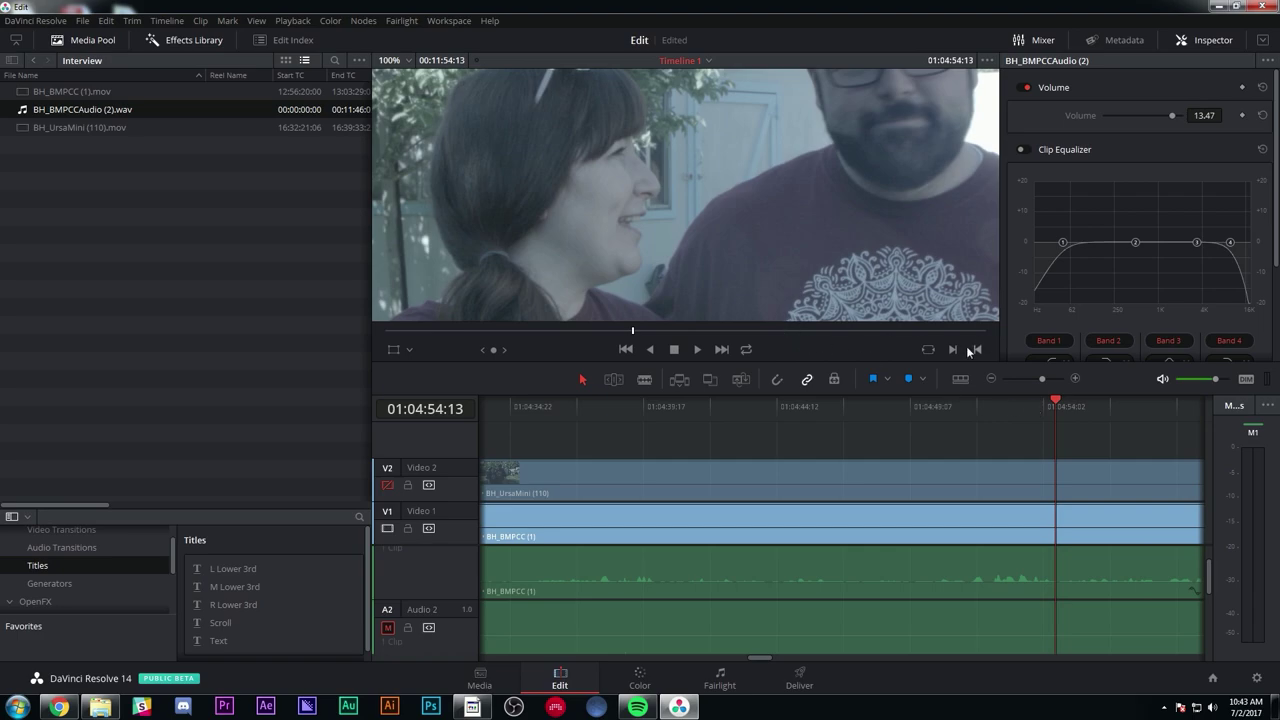
{"action": "left_click_drag", "start_coordinate": [1056, 405], "coordinate": [956, 411]}
{"action": "key", "text": "space"}
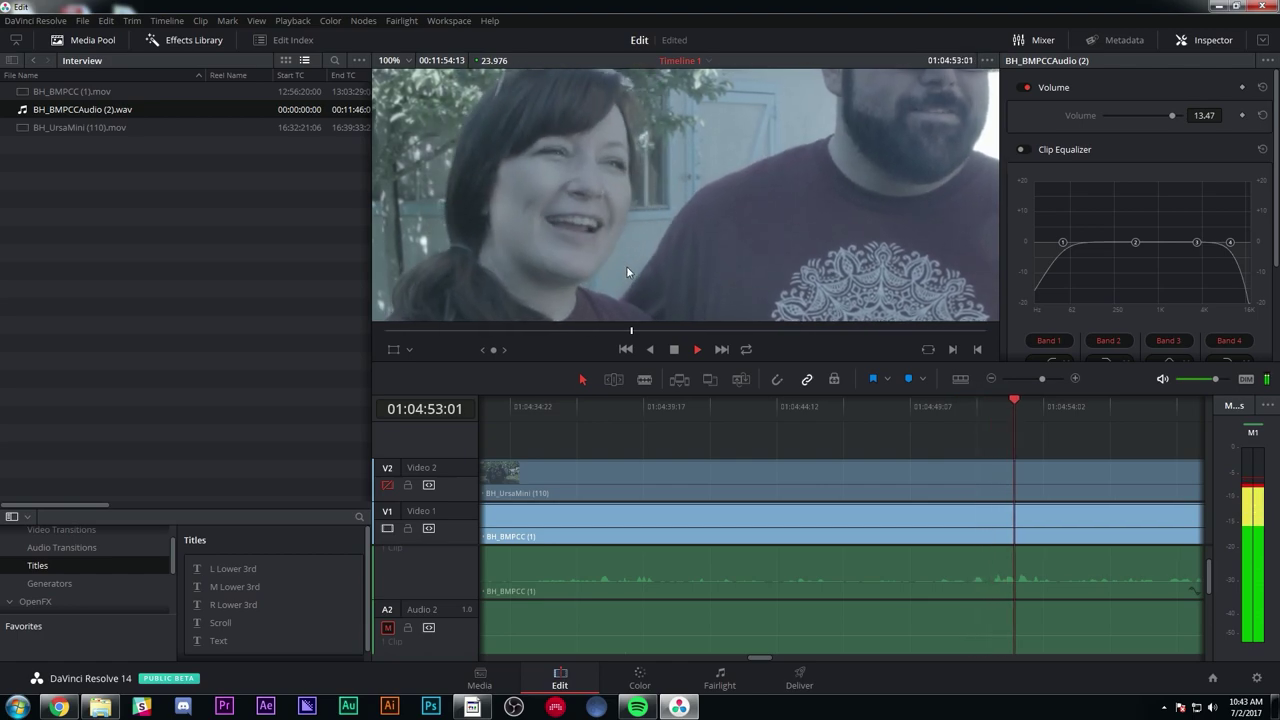
{"action": "key", "text": "space"}
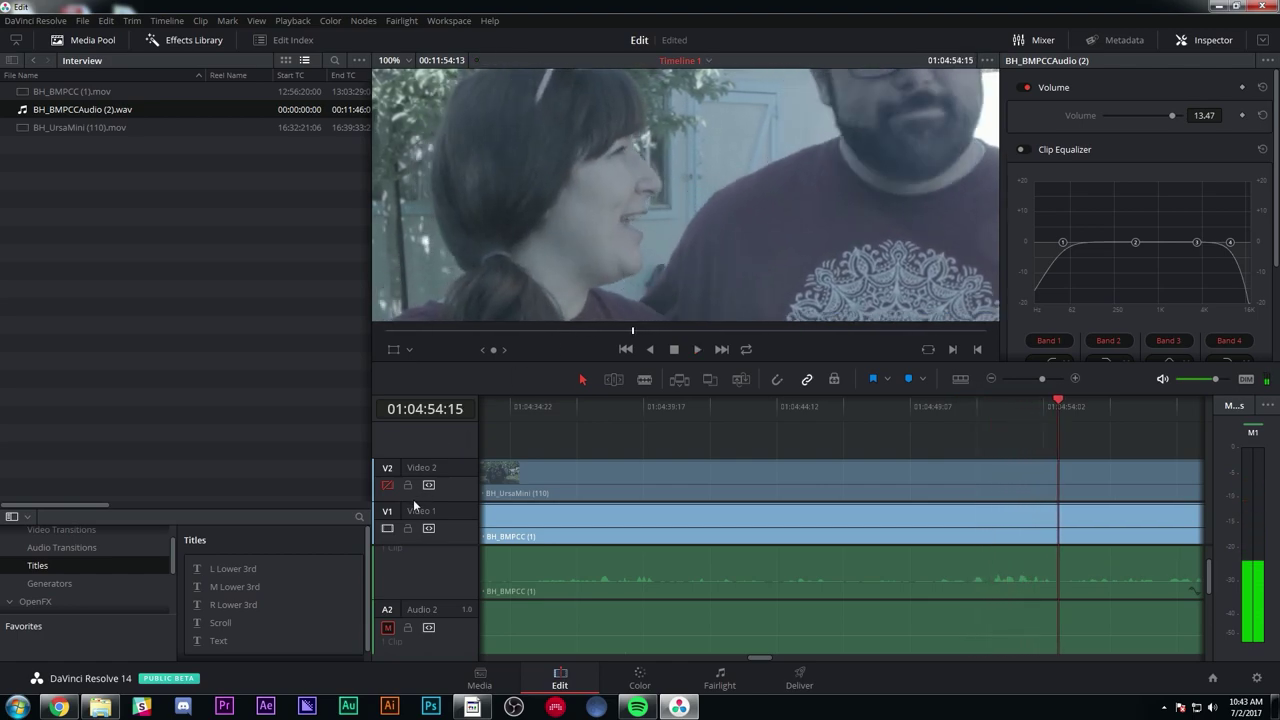
- Show Video 2 again, fit the picture to the viewer and give the timeline area more height
{"action": "key", "text": "shift+z"}
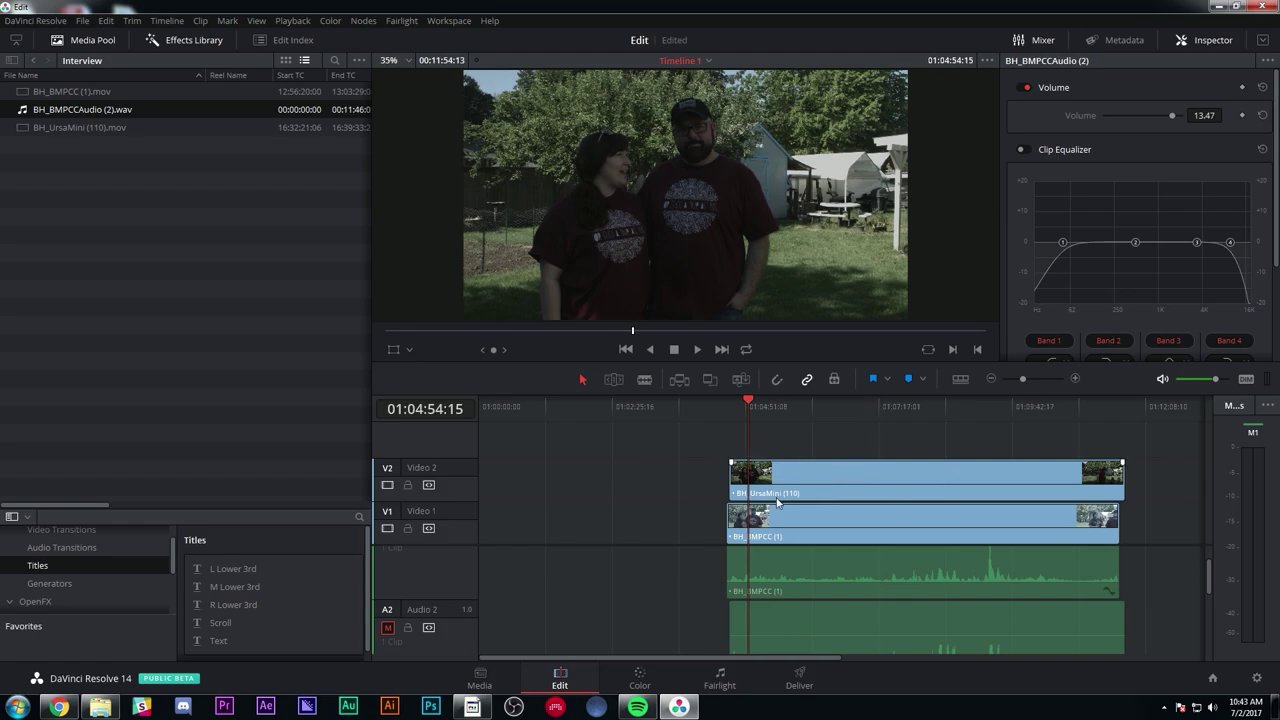
{"action": "left_click_drag", "start_coordinate": [660, 437], "coordinate": [757, 527]}
{"action": "left_click", "coordinate": [657, 486]}
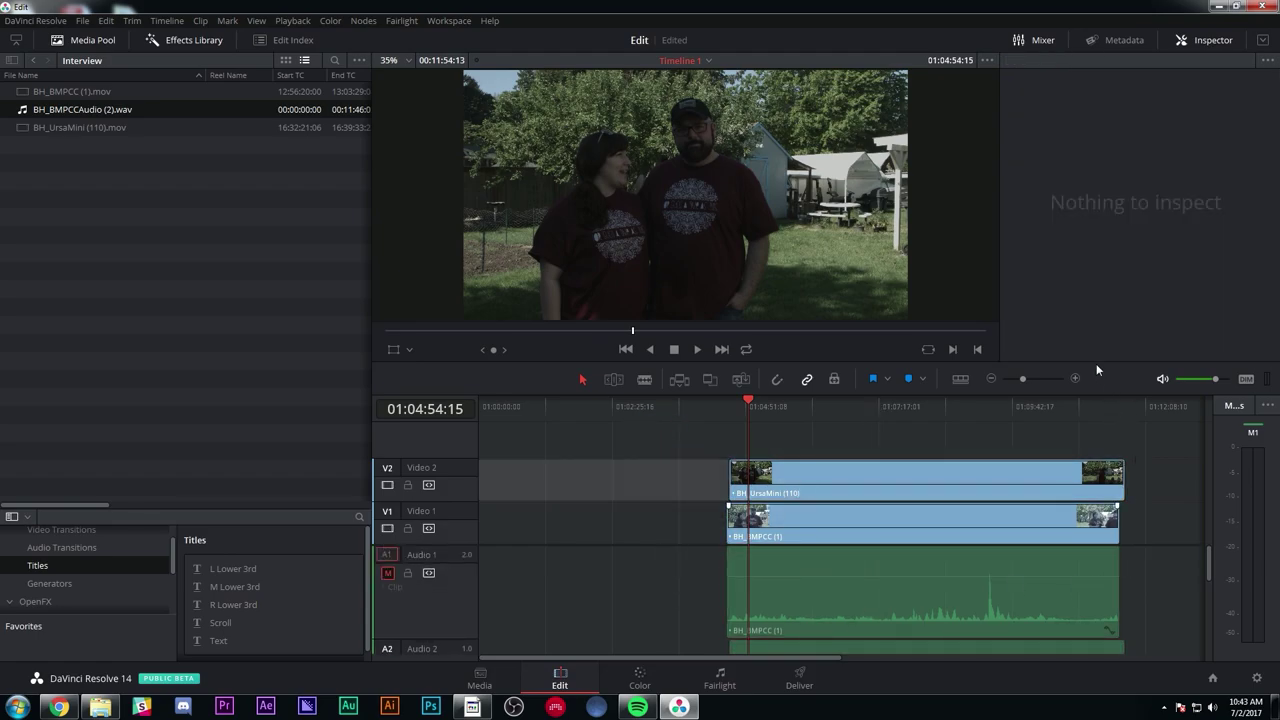
{"action": "left_click_drag", "start_coordinate": [1097, 366], "coordinate": [1081, 242]}
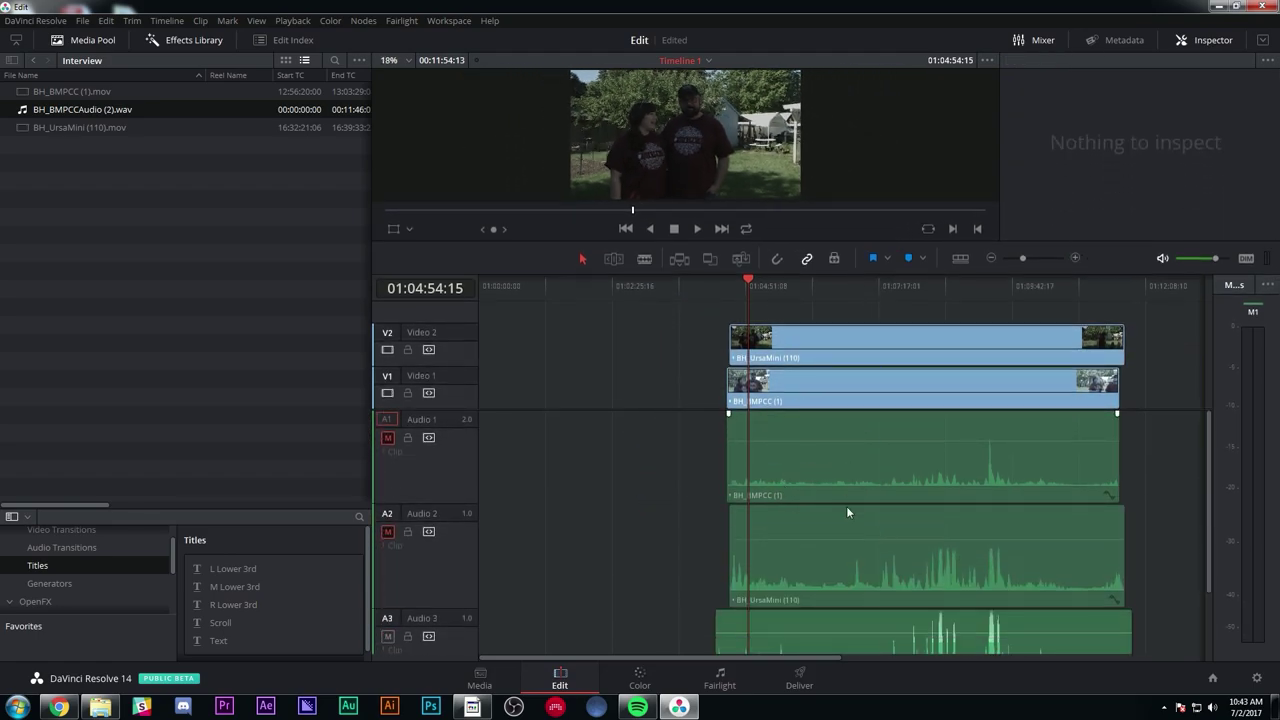
- Delete the Audio 1 and Audio 2 tracks holding the camera sound, keeping only the external audio track
{"action": "right_click", "coordinate": [463, 471]}
{"action": "left_click", "coordinate": [521, 540]}
{"action": "right_click", "coordinate": [437, 467]}
{"action": "left_click", "coordinate": [466, 537]}
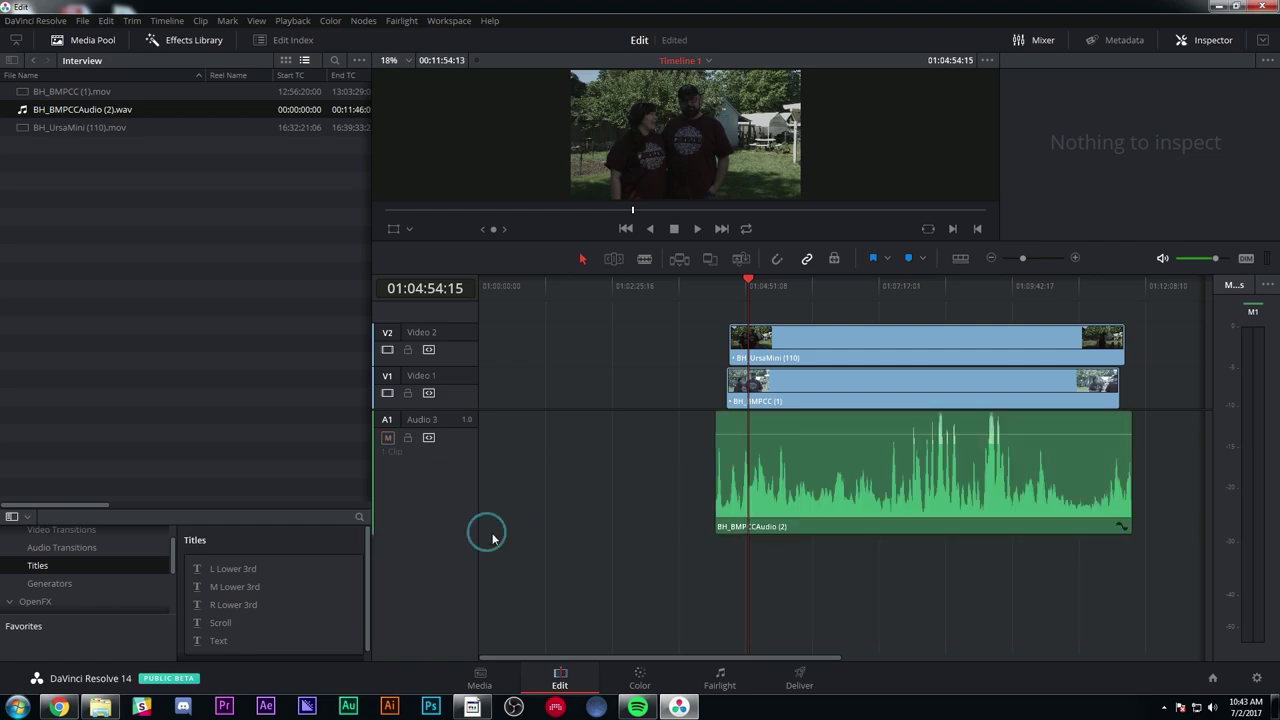
- Turn on snapping and trim the starts of BH_BMPCCAudio (2) and BH_BMPCC (1) to the start of BH_UrsaMini (110)
{"action": "mouse_move", "coordinate": [719, 429]}
{"action": "left_mouse_down"}
{"action": "mouse_move", "coordinate": [697, 424]}
{"action": "mouse_move", "coordinate": [731, 426]}
{"action": "left_mouse_up"}
{"action": "left_click", "coordinate": [776, 258]}
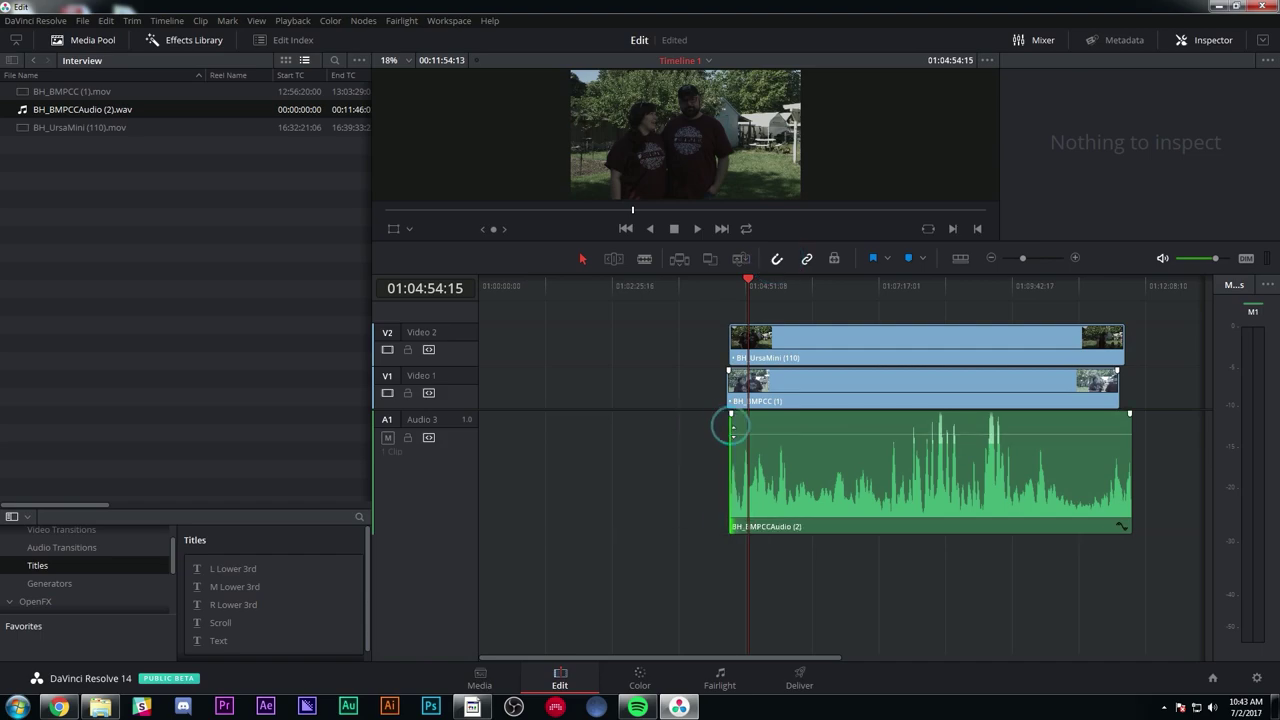
{"action": "left_click", "coordinate": [1075, 258]}
{"action": "left_click", "coordinate": [1075, 258]}
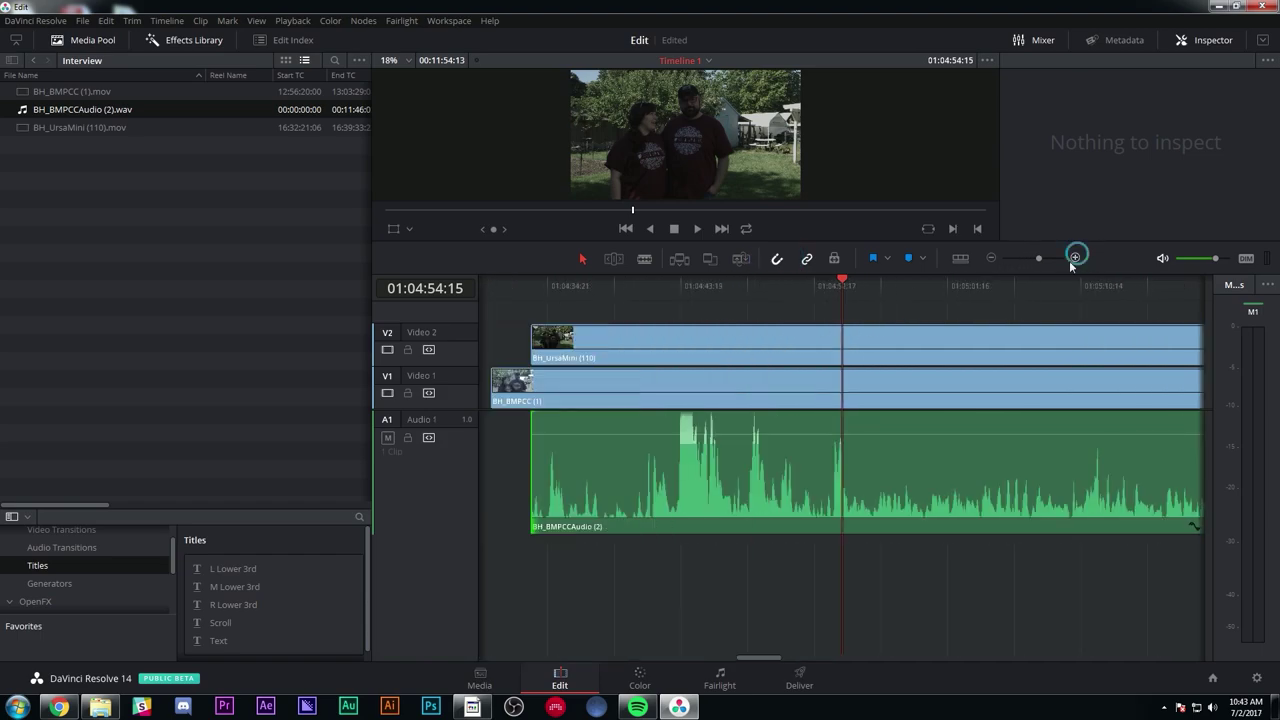
{"action": "left_click_drag", "start_coordinate": [493, 378], "coordinate": [533, 382]}
{"action": "mouse_move", "coordinate": [537, 448]}
{"action": "left_mouse_down"}
{"action": "mouse_move", "coordinate": [551, 440]}
{"action": "mouse_move", "coordinate": [532, 440]}
{"action": "left_mouse_up"}
- Ripple delete the empty gap before the clips and return the playhead to the start of the timeline
{"action": "key", "text": "ctrl+minus"}
{"action": "left_click", "coordinate": [697, 503]}
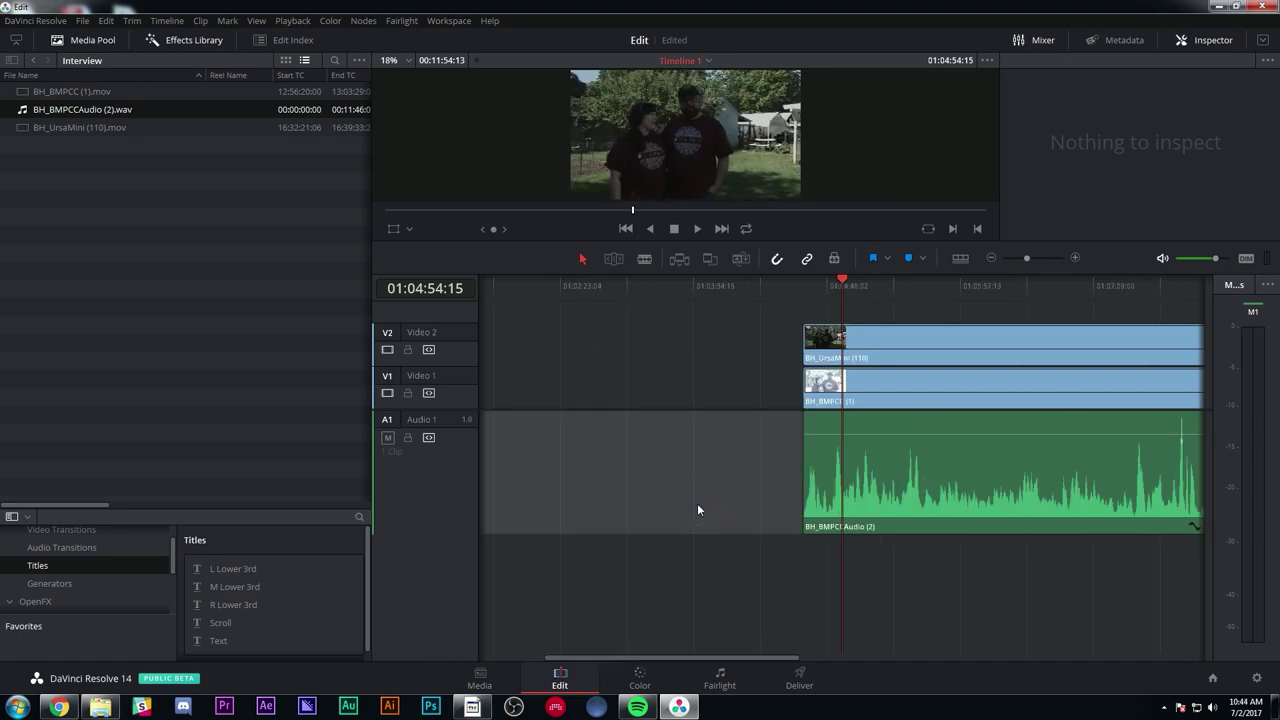
{"action": "key", "text": "Delete"}
{"action": "left_click", "coordinate": [762, 285]}
{"action": "key", "text": "ctrl+equal"}
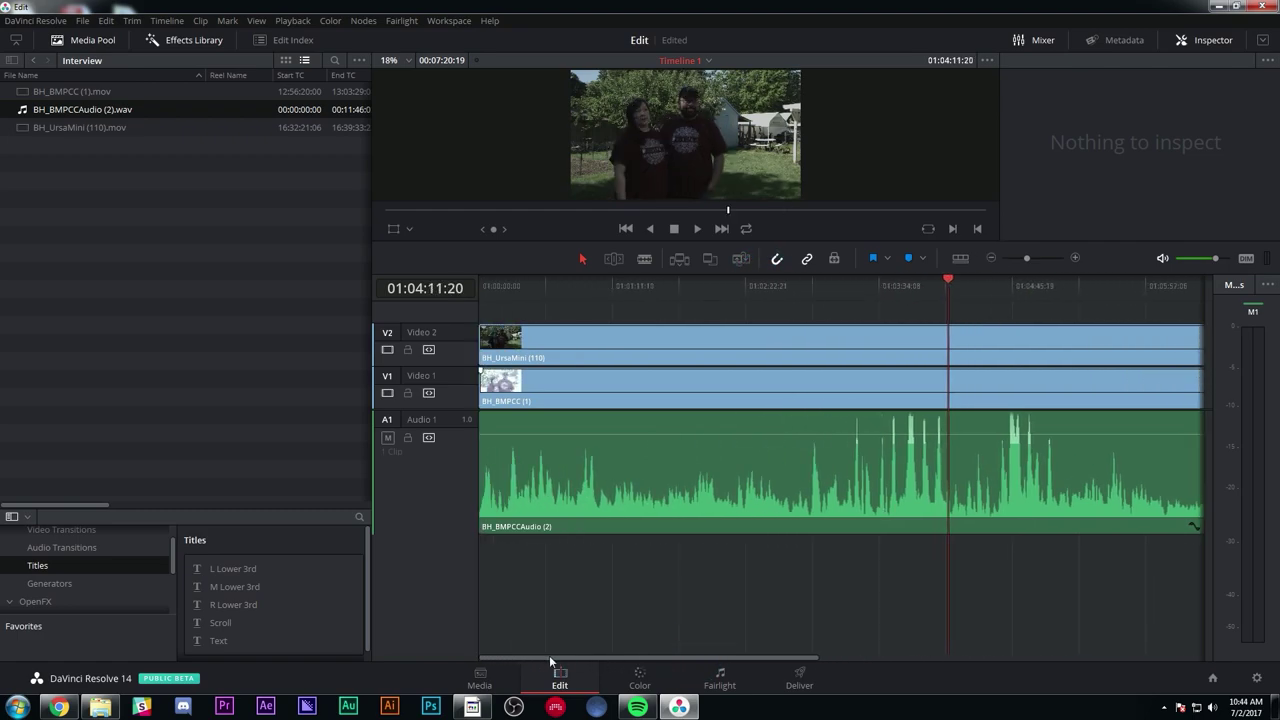
{"action": "key", "text": "Home"}
{"action": "left_click", "coordinate": [991, 258]}
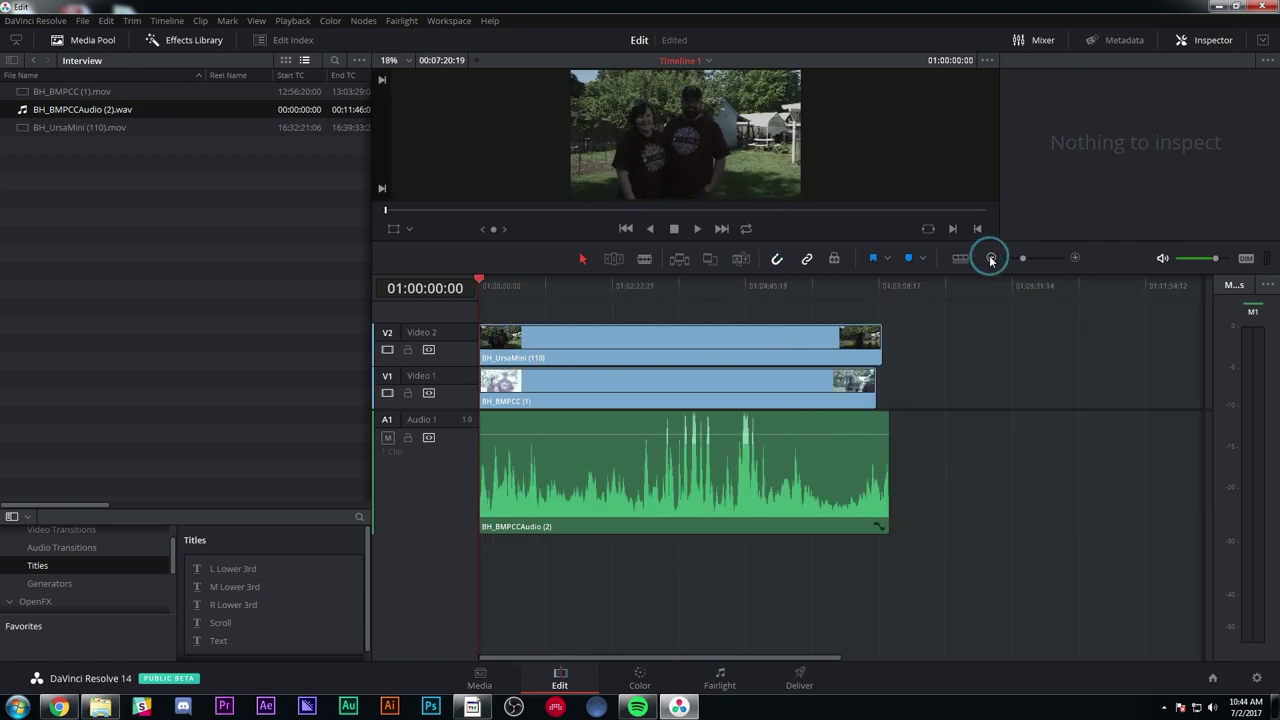
- Select both video clips and the external audio clip and split them at 01:02:23:14
{"action": "left_click", "coordinate": [964, 418]}
{"action": "left_click", "coordinate": [518, 290]}
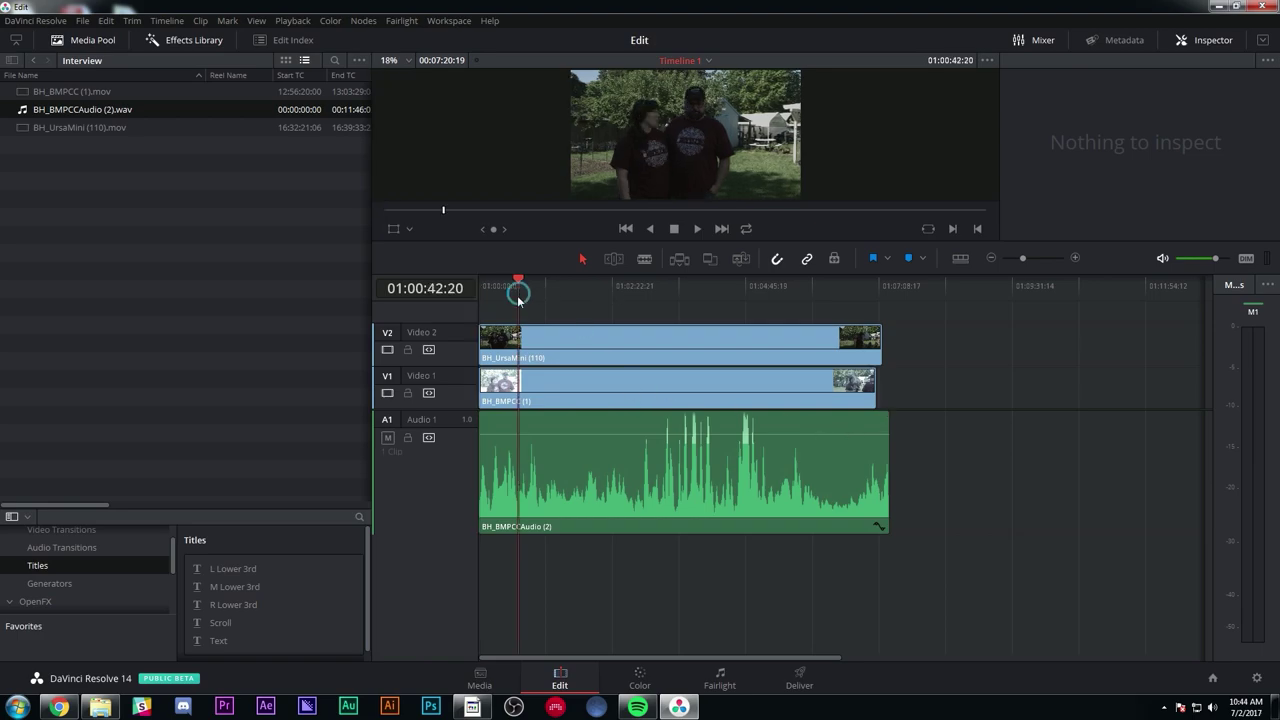
{"action": "scroll", "coordinate": [578, 300], "scroll_direction": "up", "scroll_amount": 4}
{"action": "left_click_drag", "start_coordinate": [738, 310], "coordinate": [851, 460]}
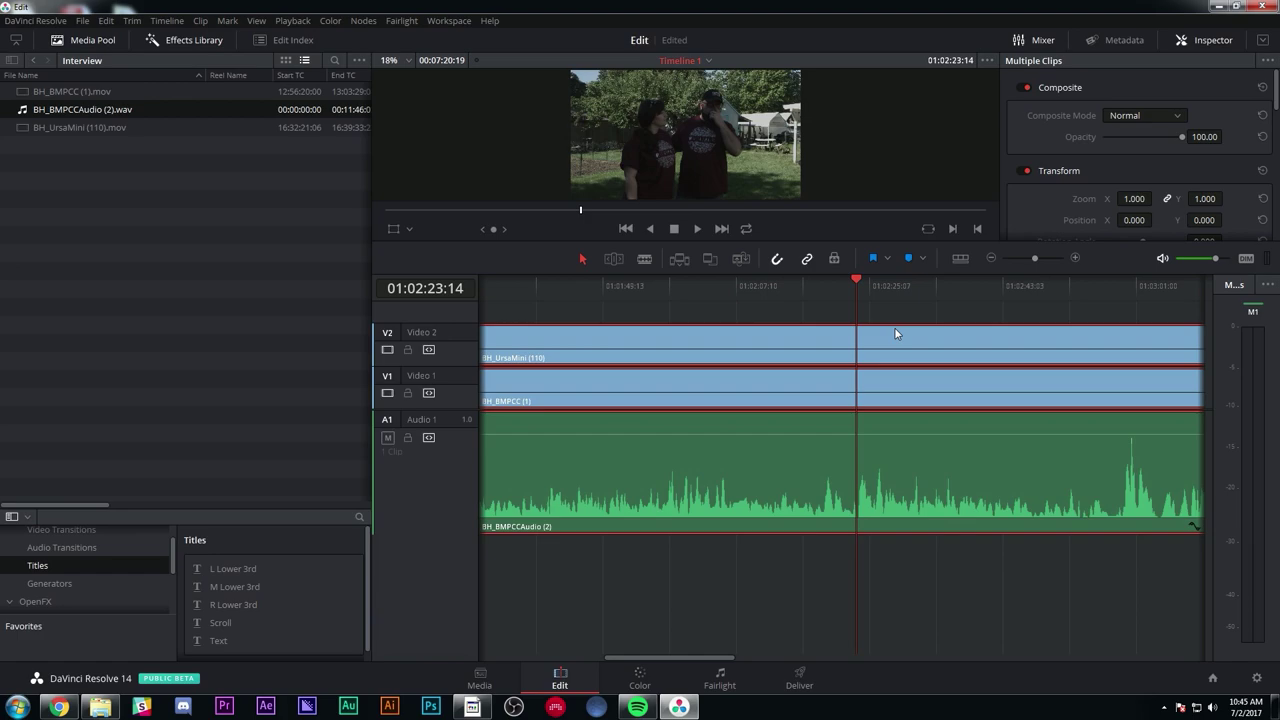
{"action": "key", "text": "ctrl+b"}
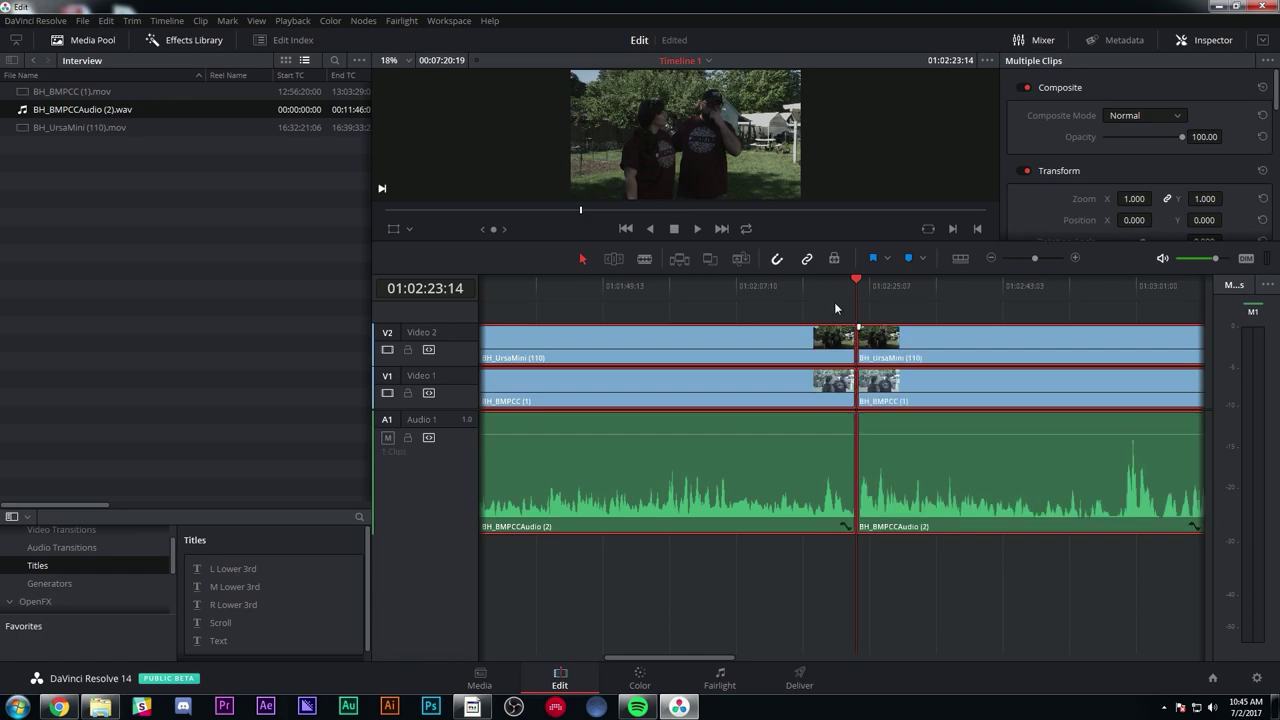
- Ripple delete the video and audio segments before the cut at 01:02:23:14
{"action": "key", "text": "ctrl+minus"}
{"action": "left_click", "coordinate": [636, 310]}
{"action": "left_click_drag", "start_coordinate": [636, 310], "coordinate": [573, 515]}
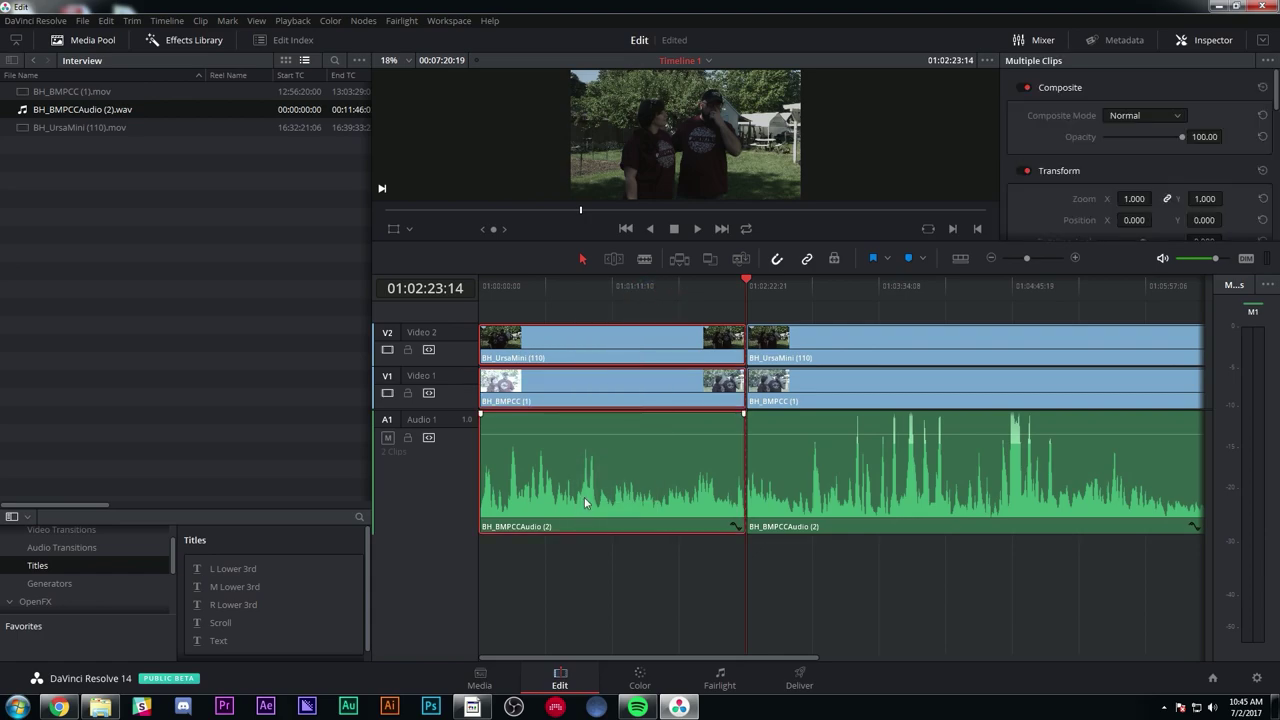
{"action": "key", "text": "Delete"}
- Play the shortened interview from the start of the timeline in an enlarged viewer
{"action": "left_click_drag", "start_coordinate": [756, 290], "coordinate": [374, 304]}
{"action": "key", "text": "space"}
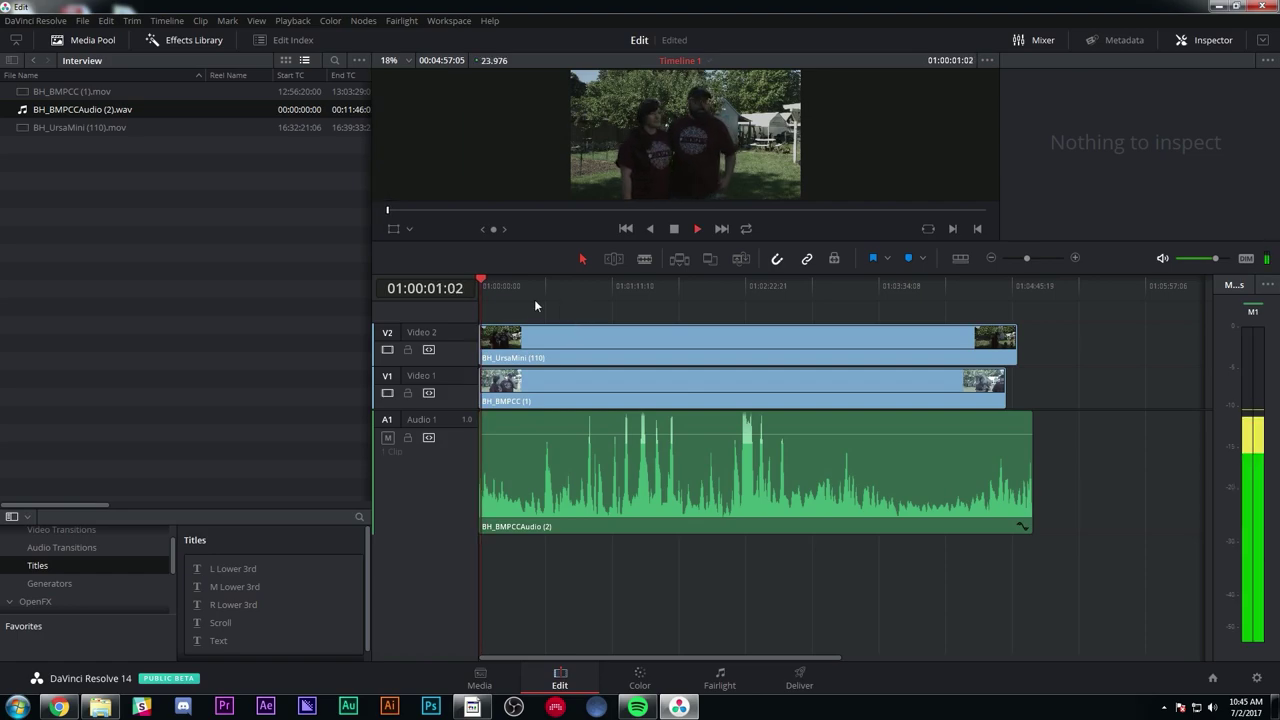
{"action": "left_click_drag", "start_coordinate": [524, 242], "coordinate": [760, 339]}
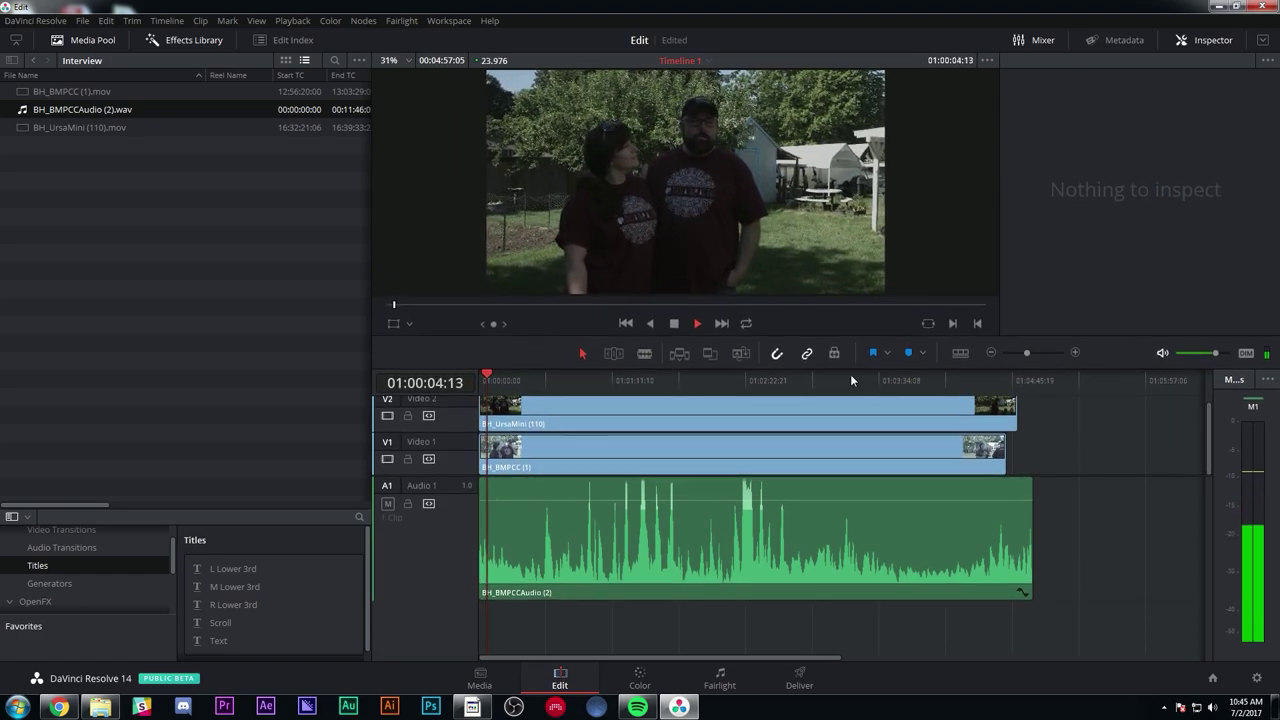
{"action": "left_click", "coordinate": [1075, 353]}
{"action": "left_click", "coordinate": [1076, 353]}
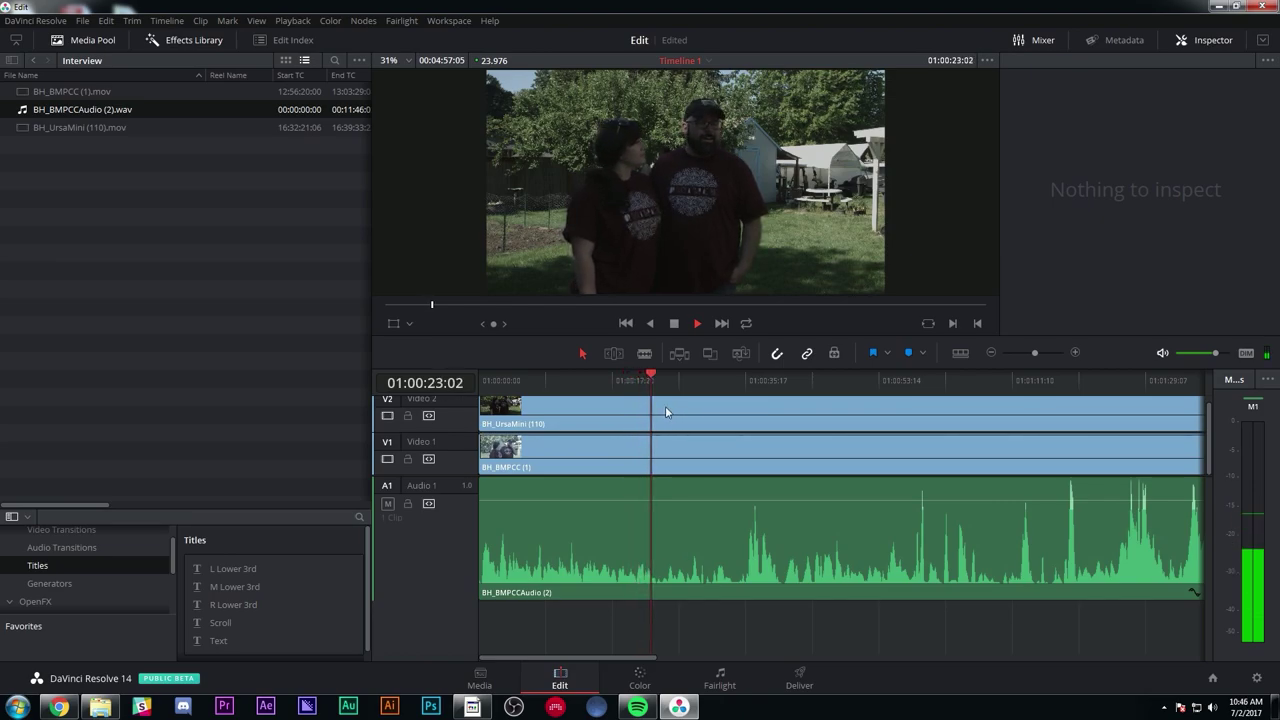
- Stop the playback at 01:00:24:09 and split all video and audio clips there
{"action": "key", "text": "space"}
{"action": "key", "text": "ctrl+minus"}
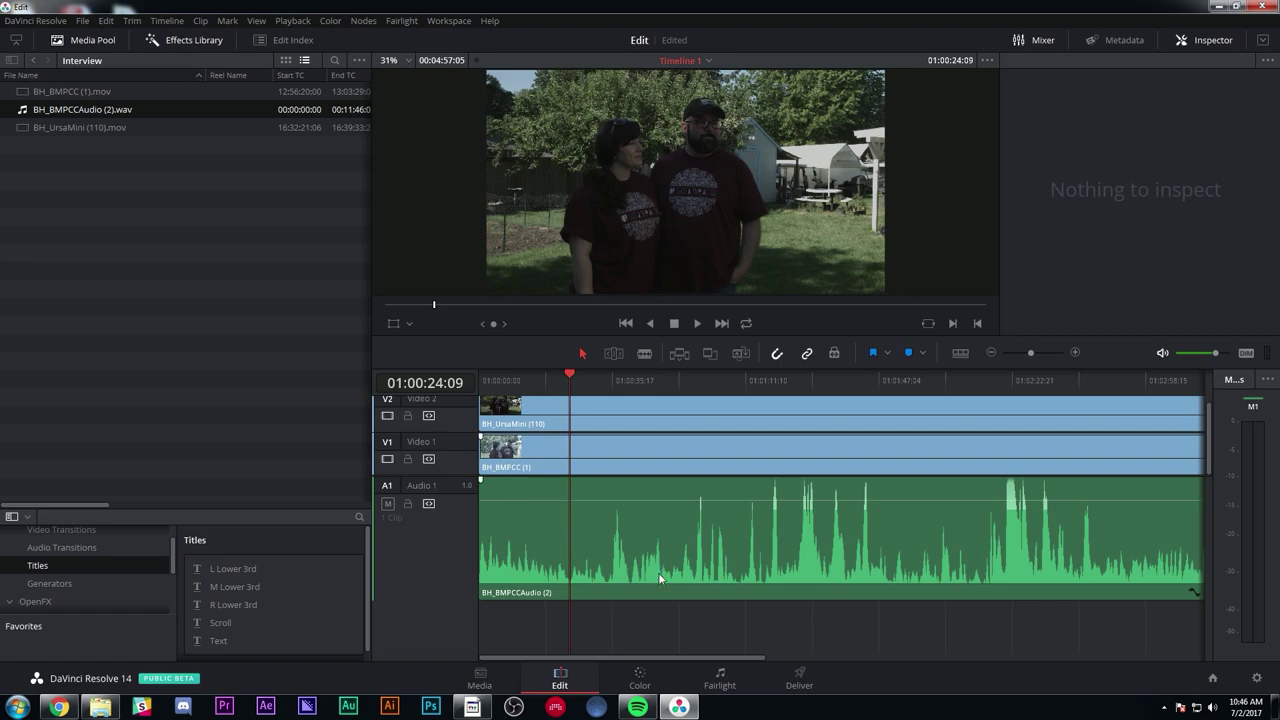
{"action": "key", "text": "ctrl+b"}
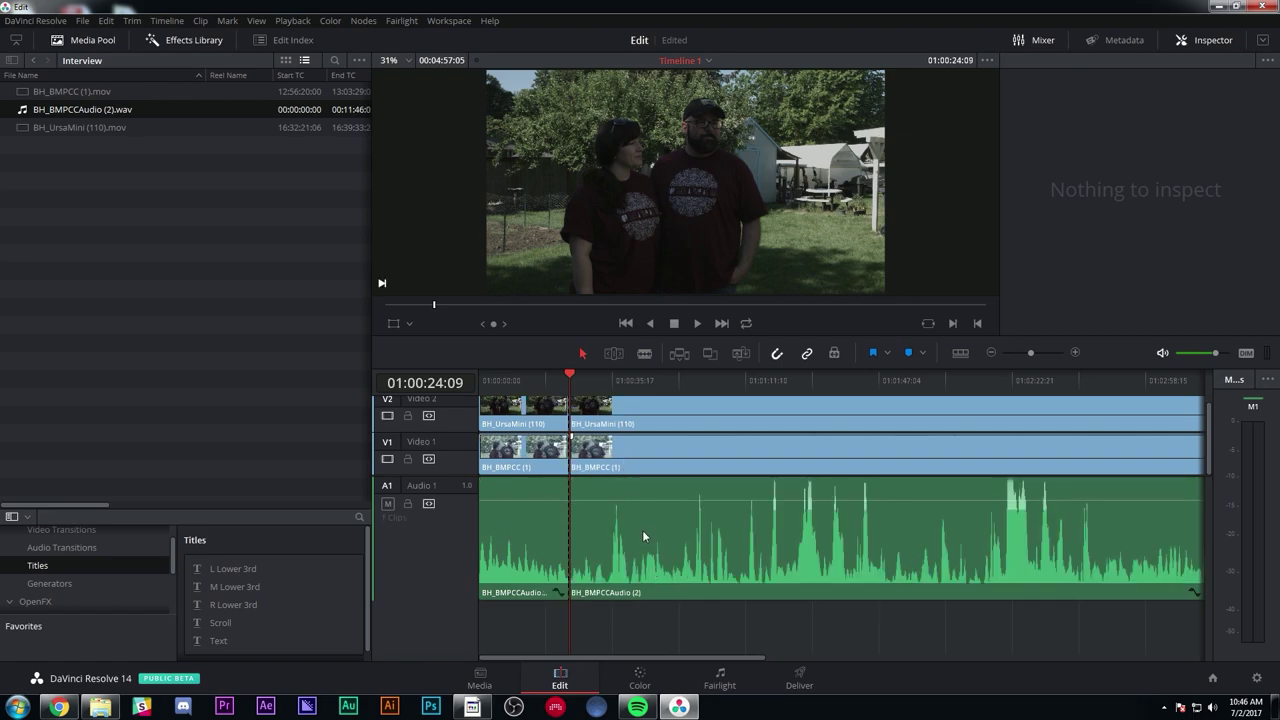
- Go up to the Master bin and rename Timeline 1 as Interview
{"action": "left_click", "coordinate": [145, 192]}
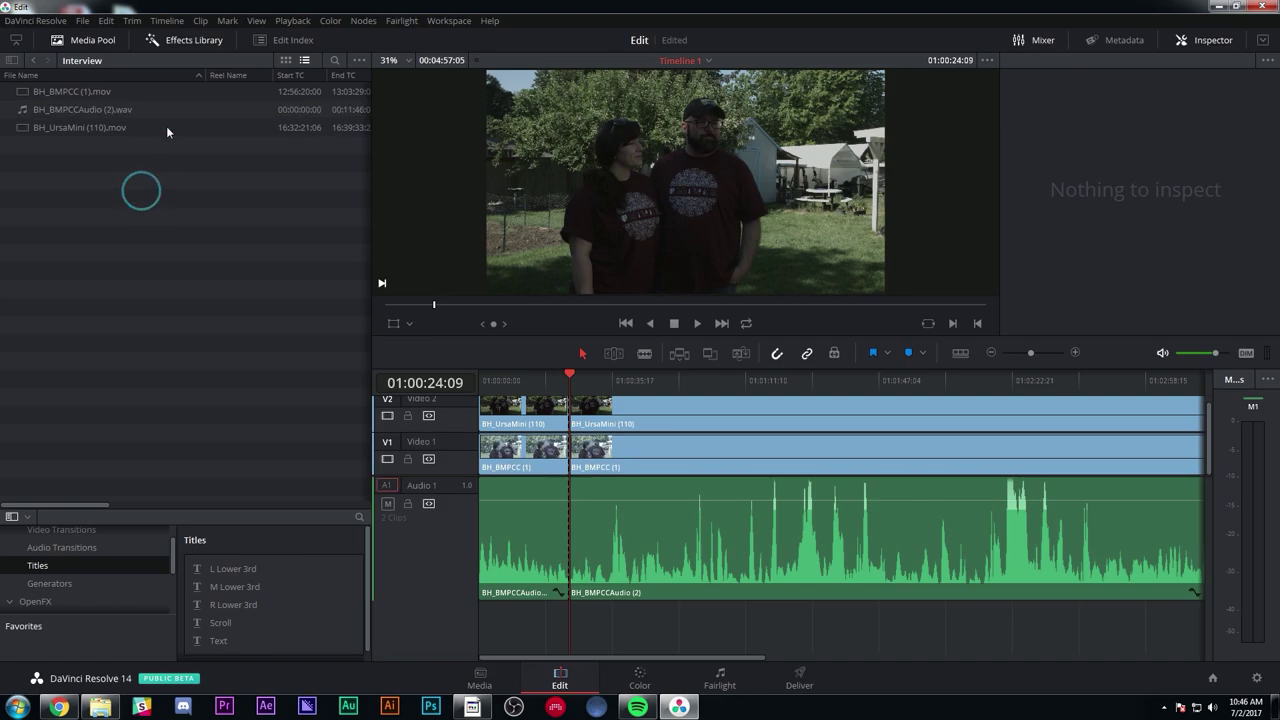
{"action": "left_click", "coordinate": [33, 60]}
{"action": "left_click", "coordinate": [47, 60]}
{"action": "left_click", "coordinate": [35, 60]}
{"action": "left_click", "coordinate": [54, 129]}
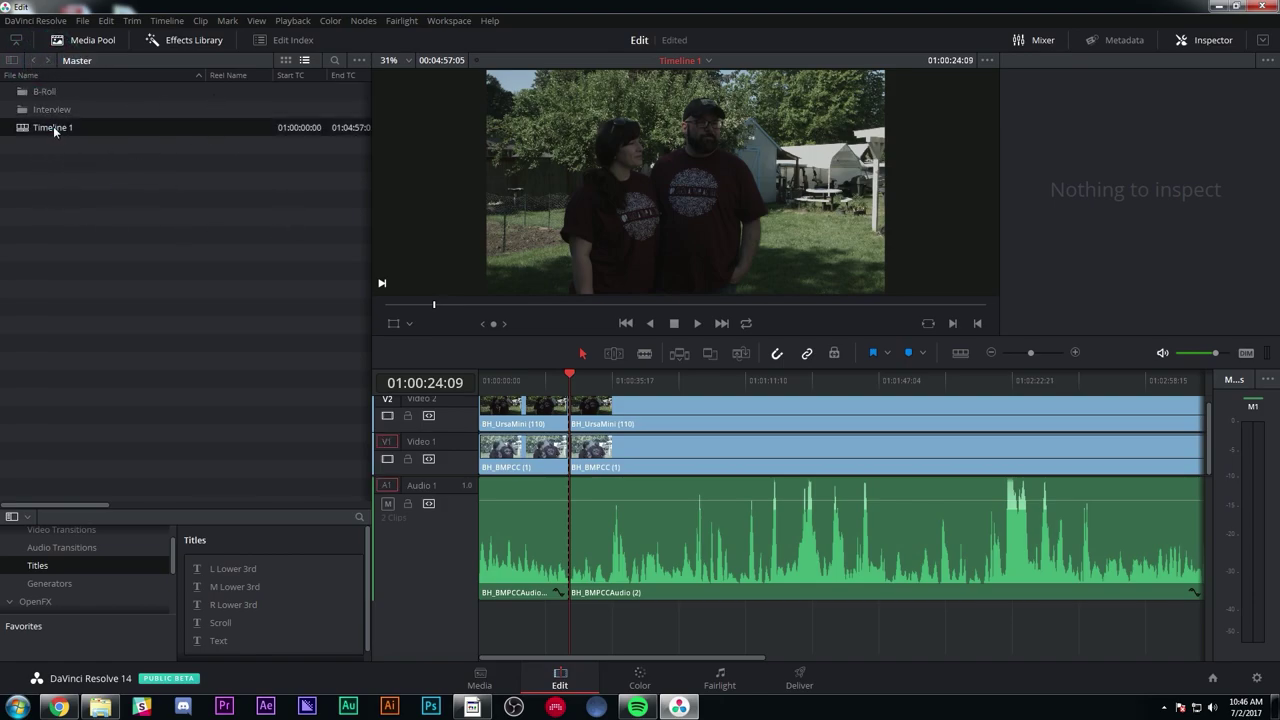
{"action": "left_click", "coordinate": [54, 127]}
{"action": "key", "text": "BackSpace"}
{"action": "type", "text": "Interview"}
{"action": "key", "text": "Return"}
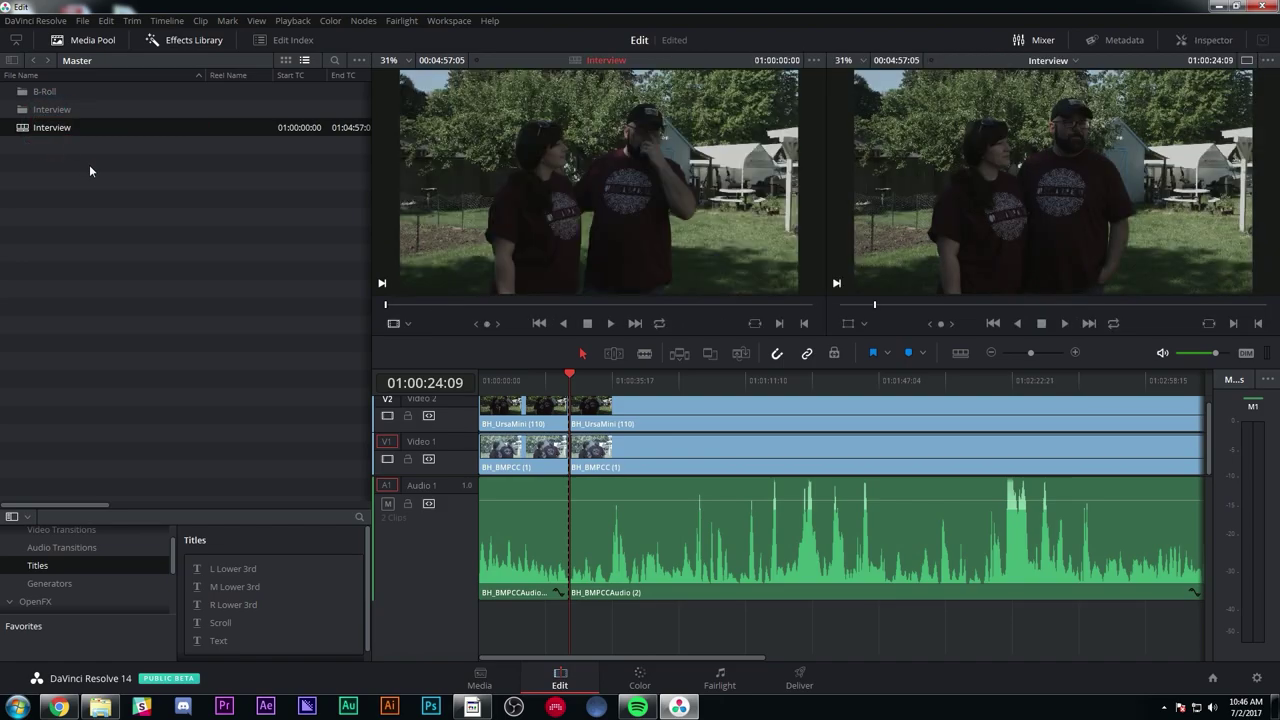
- Create an empty timeline named Edit in the Master bin, with one video track and one stereo audio track
{"action": "left_click_drag", "start_coordinate": [610, 380], "coordinate": [640, 380]}
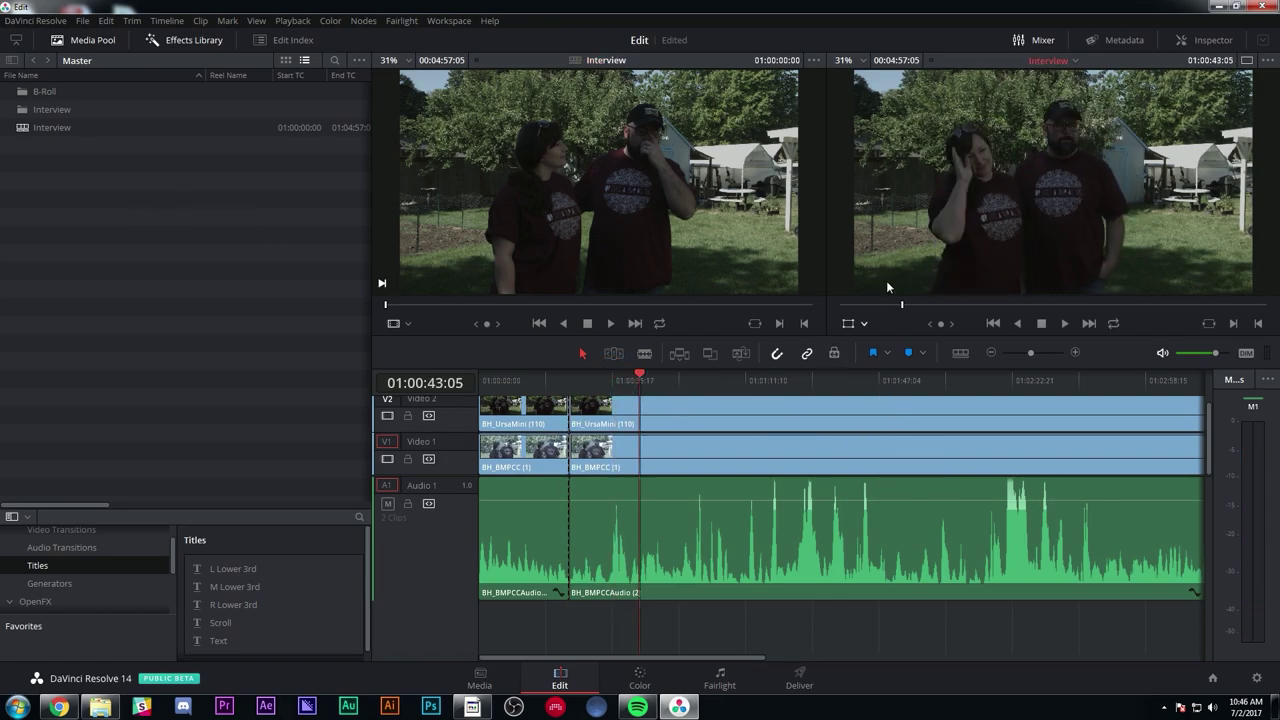
{"action": "right_click", "coordinate": [93, 195]}
{"action": "left_click", "coordinate": [218, 10]}
{"action": "type", "text": "Edit"}
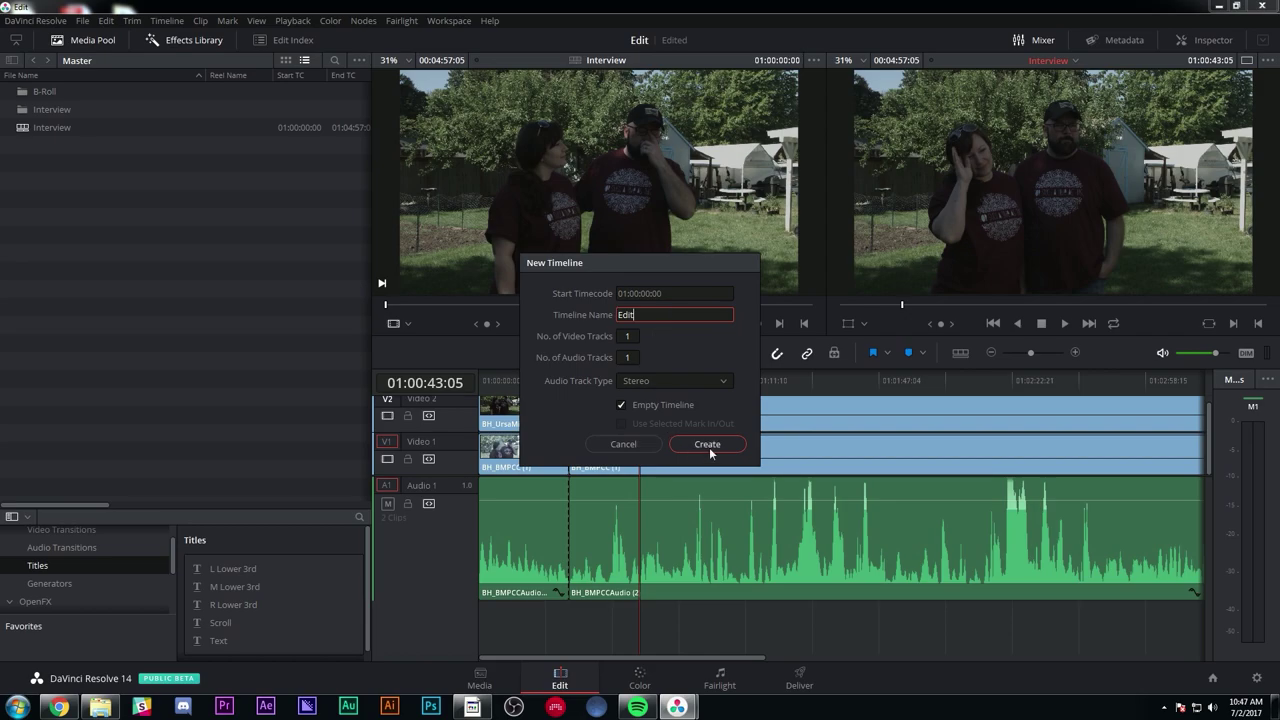
{"action": "left_click", "coordinate": [720, 443]}
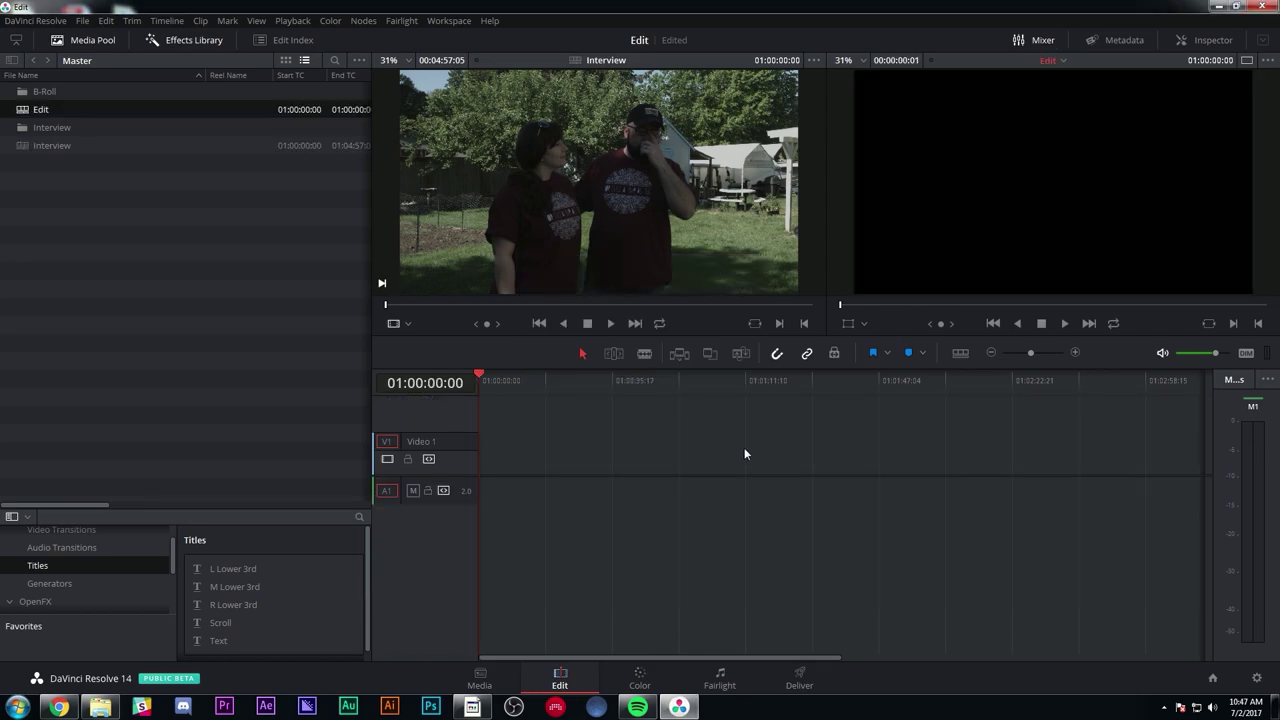
- Add a mono audio track to the Edit timeline
{"action": "right_click", "coordinate": [441, 526]}
{"action": "mouse_move", "coordinate": [497, 538]}
{"action": "left_click", "coordinate": [610, 543]}
- Copy the first segment of the Interview timeline into the Edit timeline at 01:00:15:08 and move the mono audio track up to A1
{"action": "double_click", "coordinate": [22, 145]}
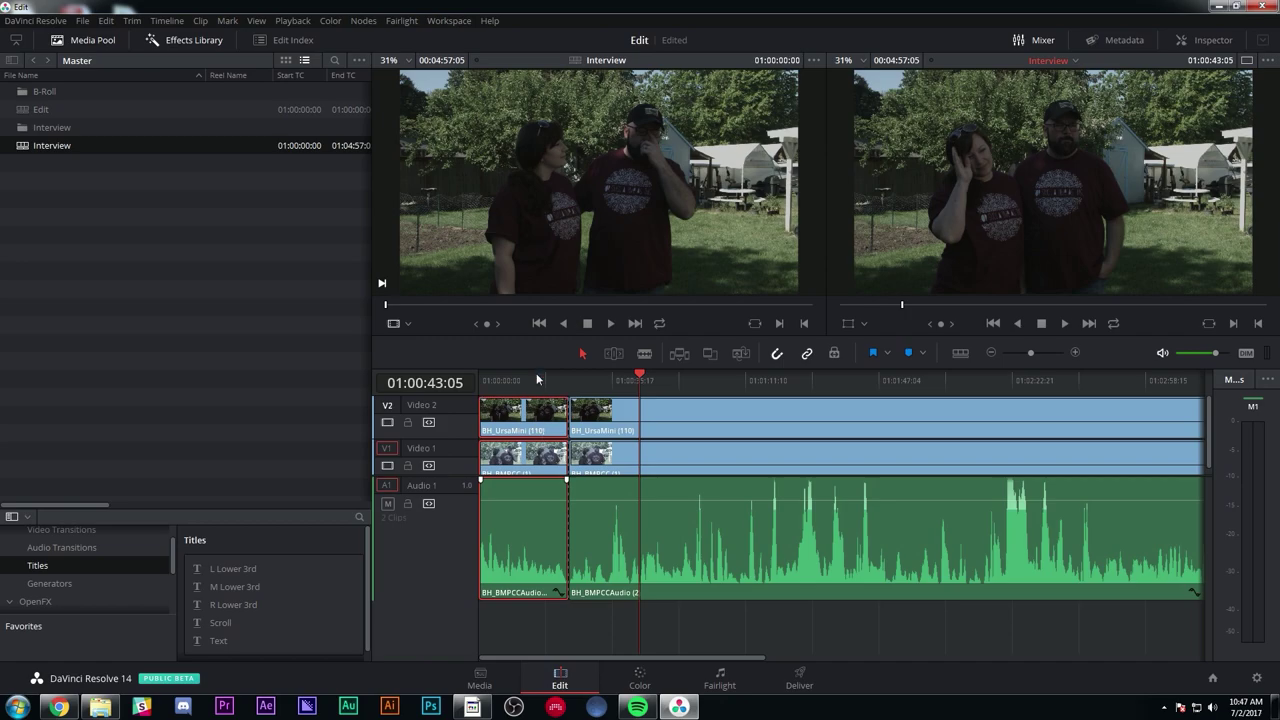
{"action": "double_click", "coordinate": [22, 109]}
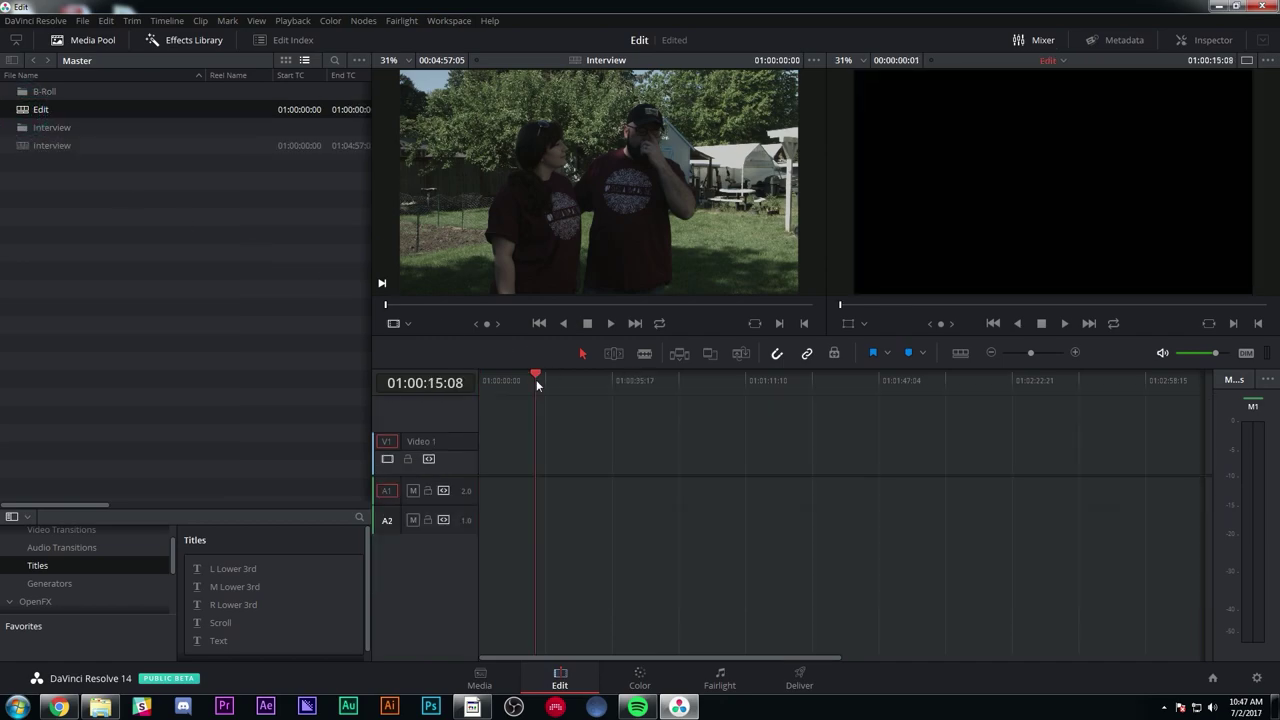
{"action": "key", "text": "ctrl+v"}
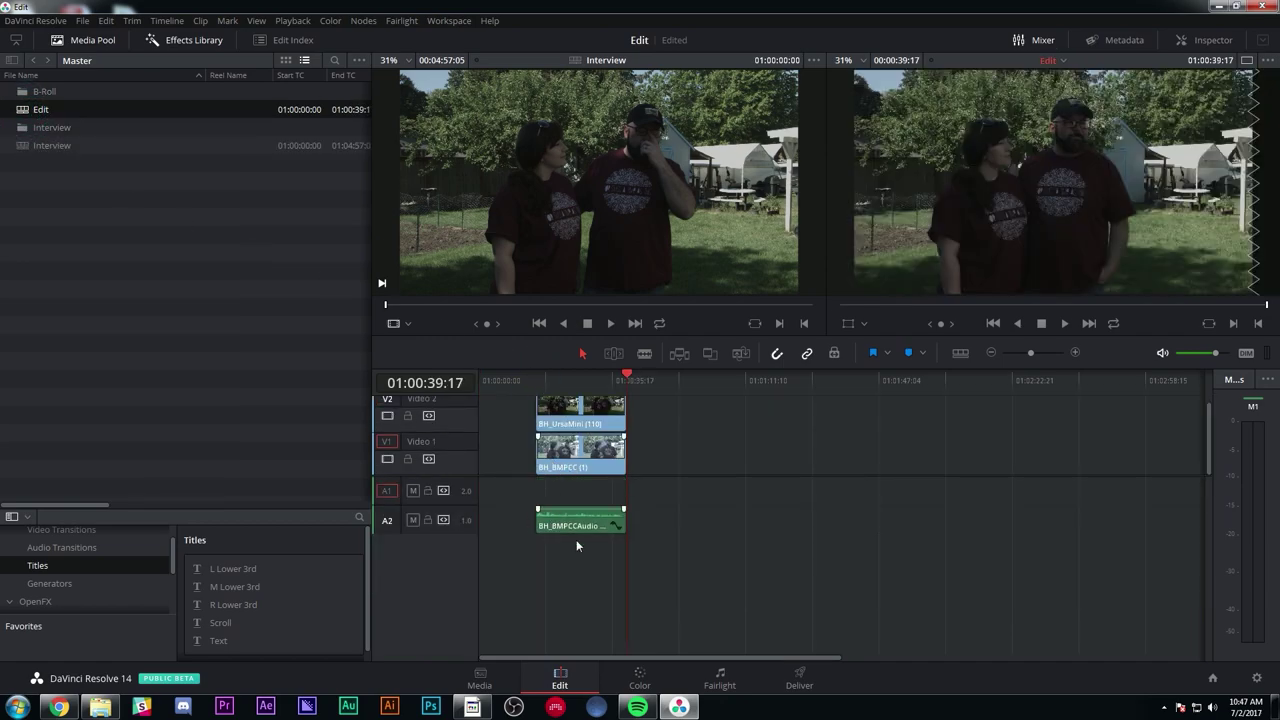
{"action": "right_click", "coordinate": [460, 514]}
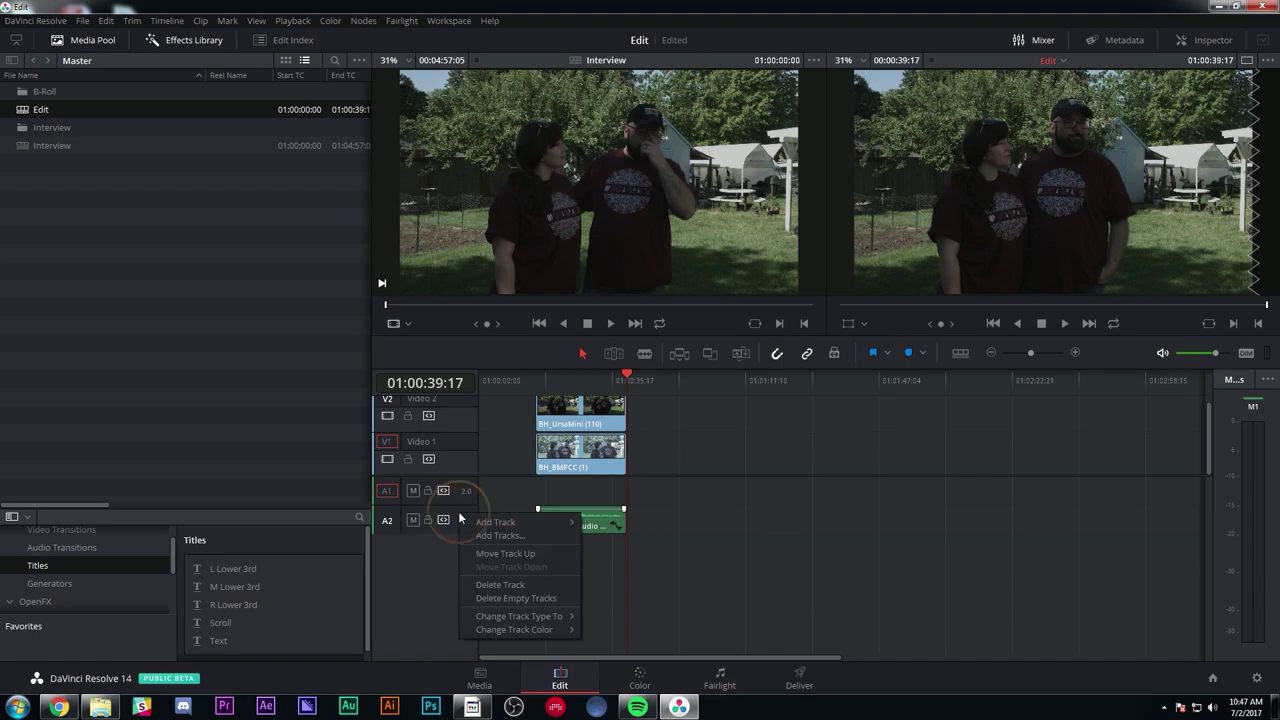
{"action": "left_click", "coordinate": [529, 552]}
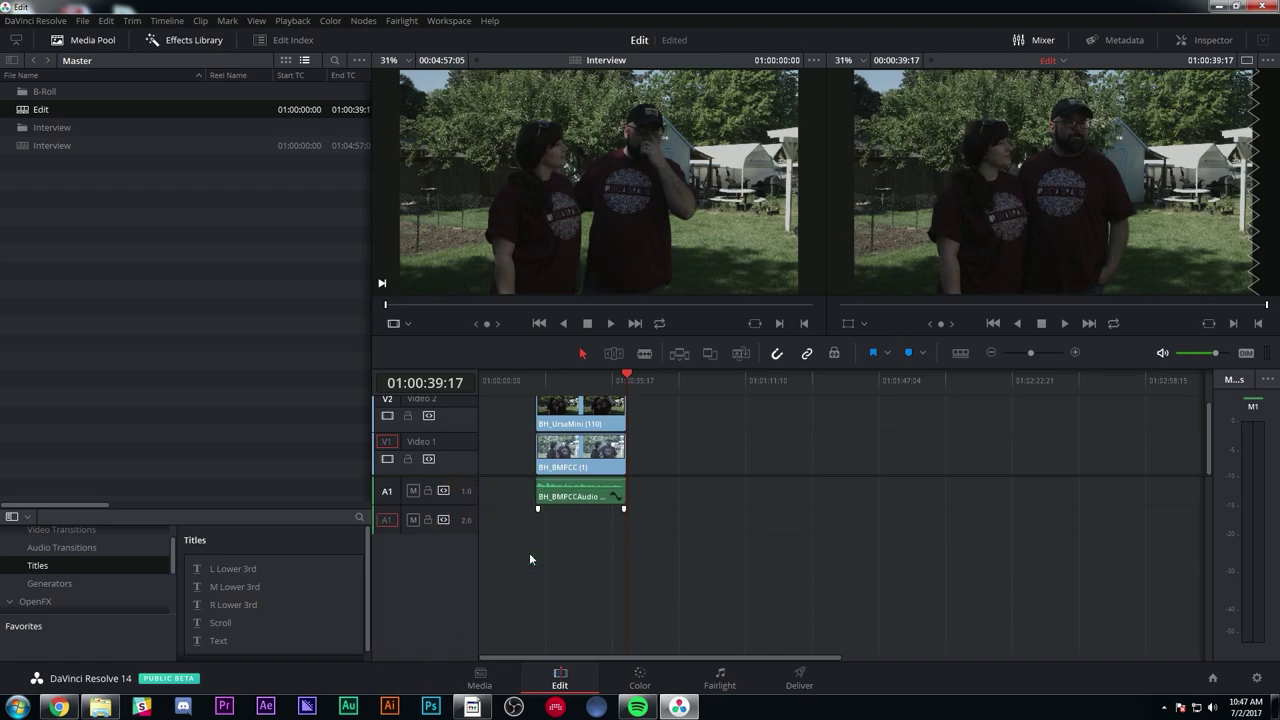
- Make the Edit timeline's audio tracks taller and play back the beginning of the interview segment
{"action": "left_click", "coordinate": [573, 605]}
{"action": "left_click", "coordinate": [550, 376]}
{"action": "left_click_drag", "start_coordinate": [550, 372], "coordinate": [539, 376]}
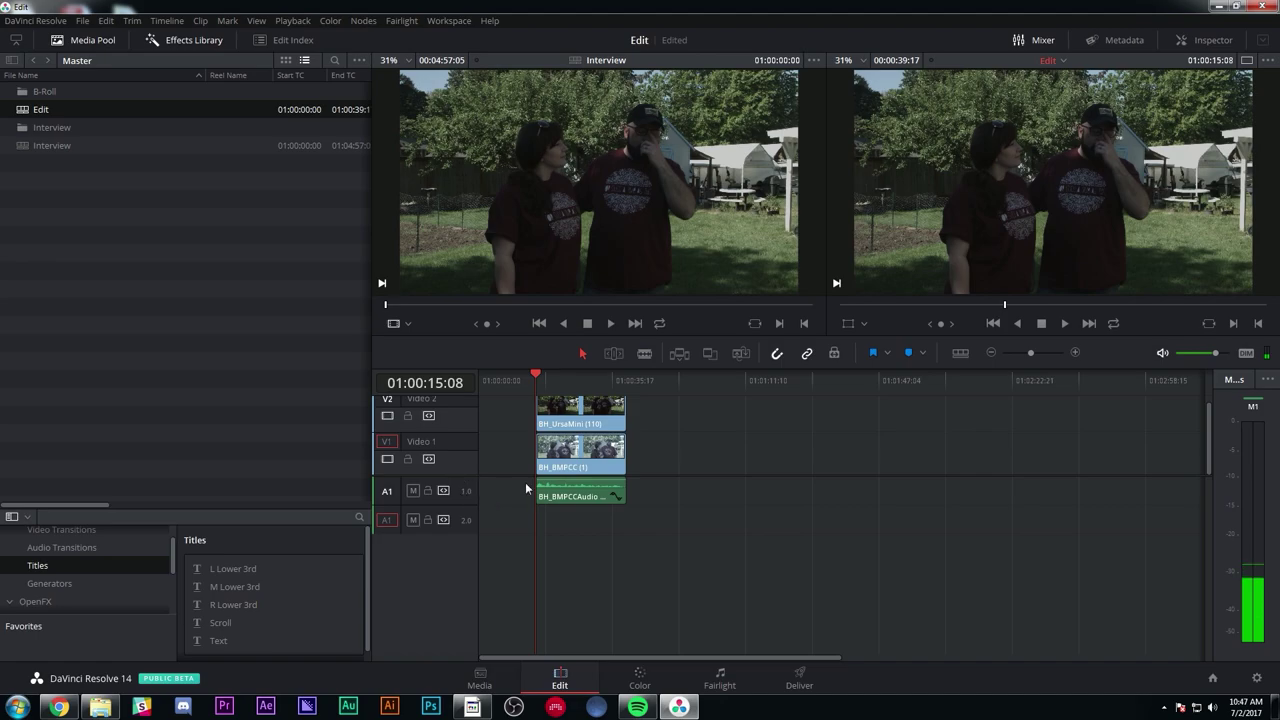
{"action": "key", "text": "ctrl+equal"}
{"action": "left_click_drag", "start_coordinate": [447, 505], "coordinate": [458, 624]}
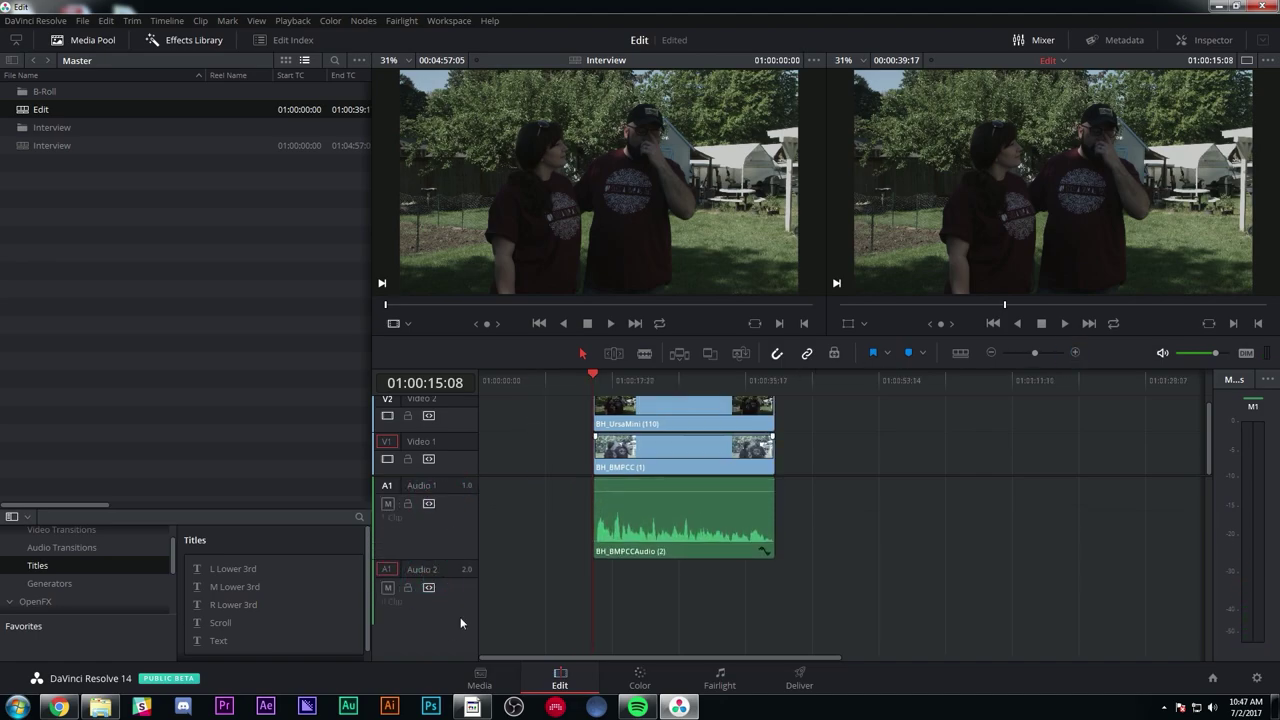
{"action": "left_click", "coordinate": [608, 378]}
{"action": "key", "text": "space"}
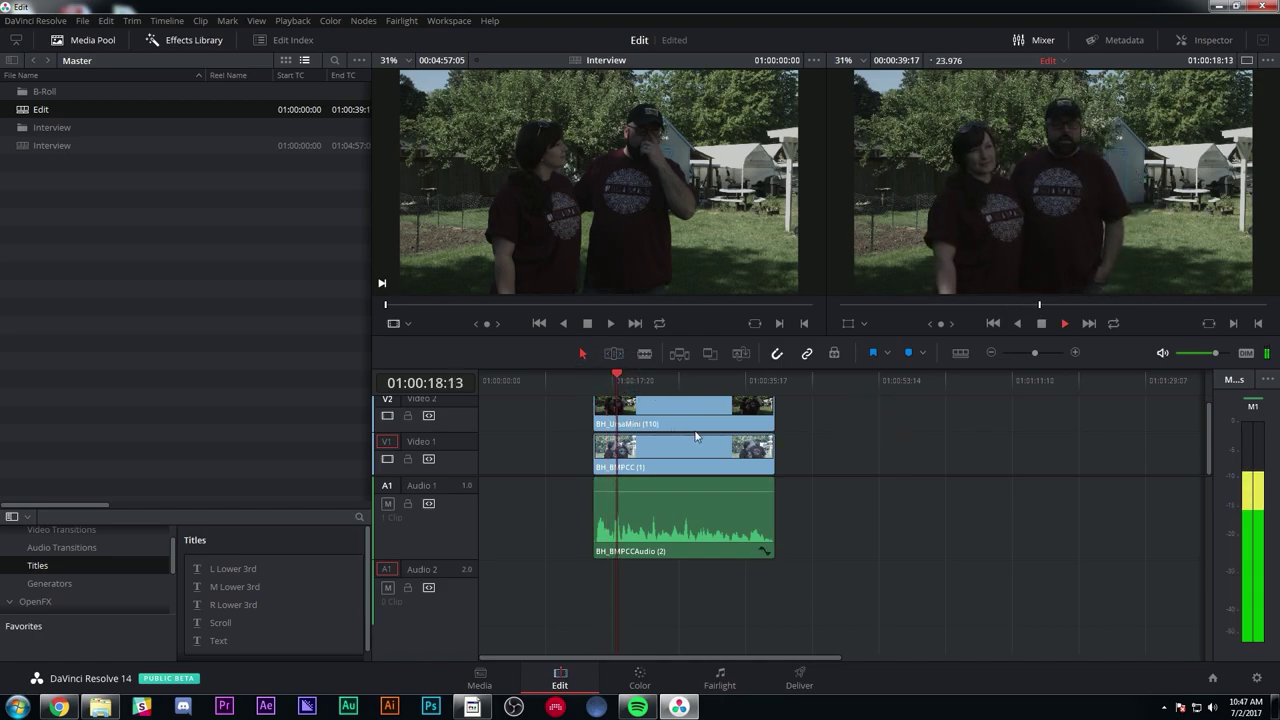
{"action": "key", "text": "space"}
{"action": "left_click", "coordinate": [857, 407]}
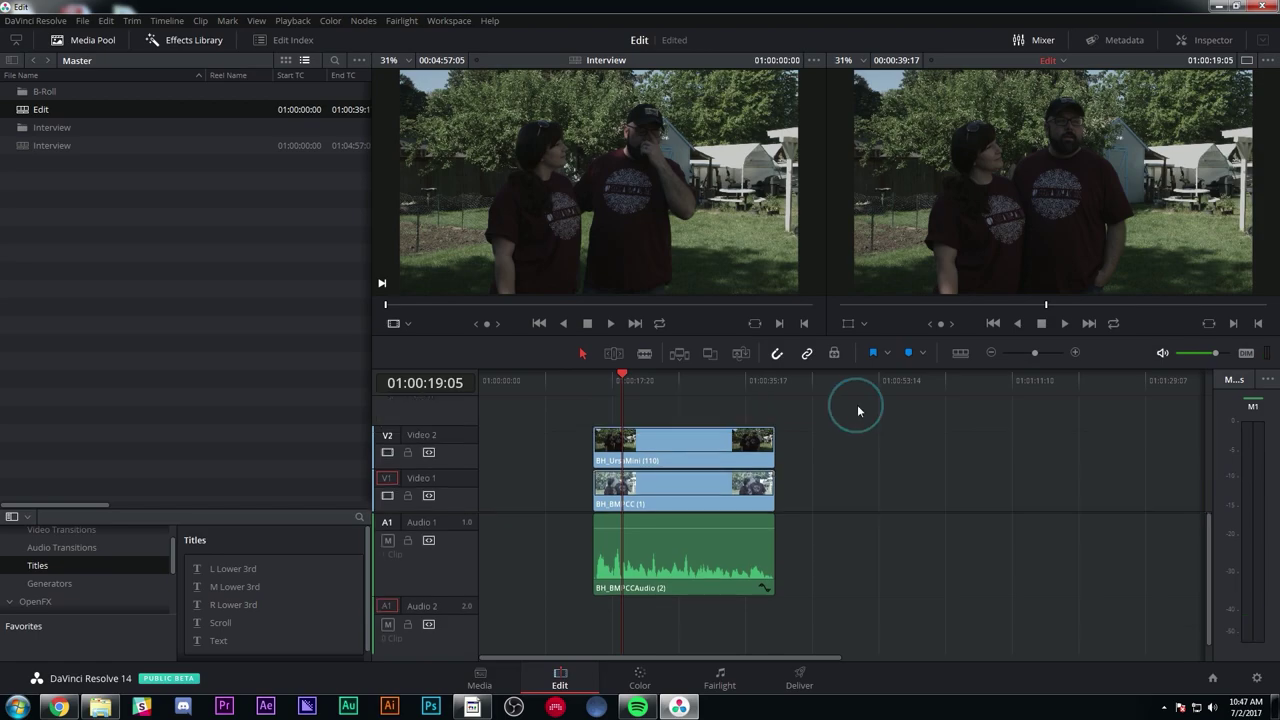
- Import Eviction.mp3 from the Favs music folder into the Master bin and place it on the Audio 2 track
{"action": "left_click", "coordinate": [162, 251]}
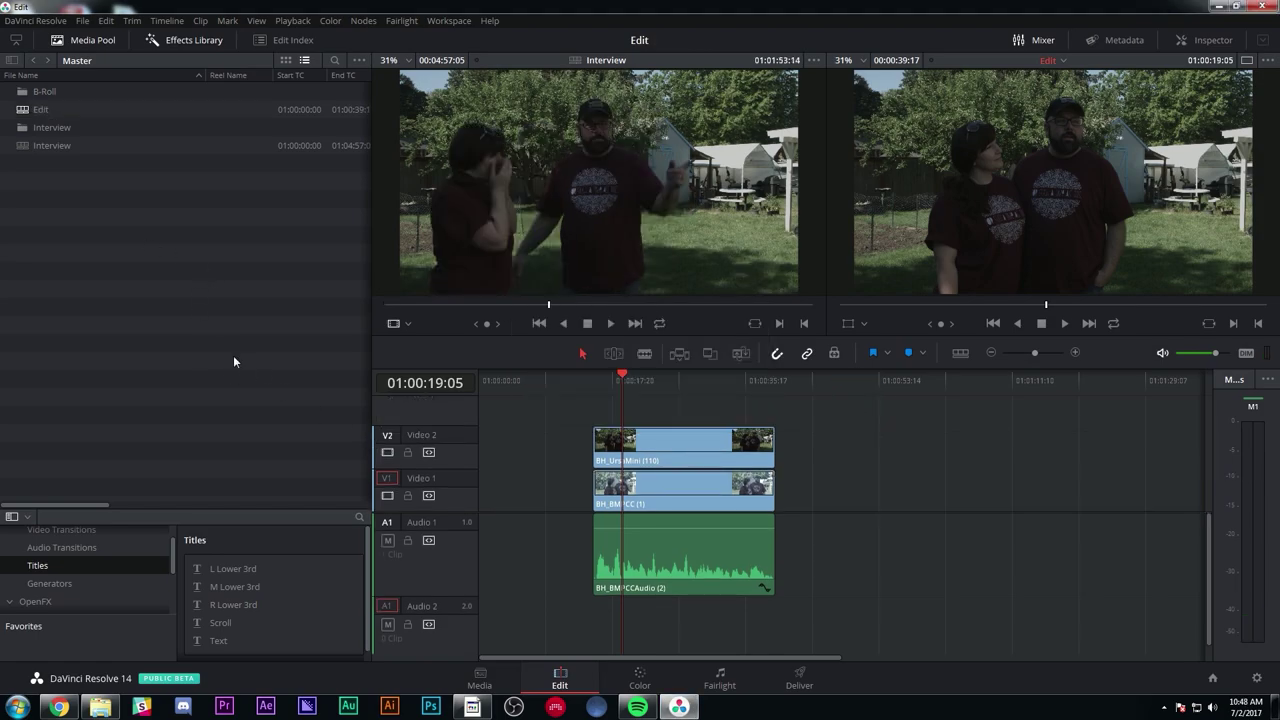
{"action": "key", "text": "alt+Tab"}
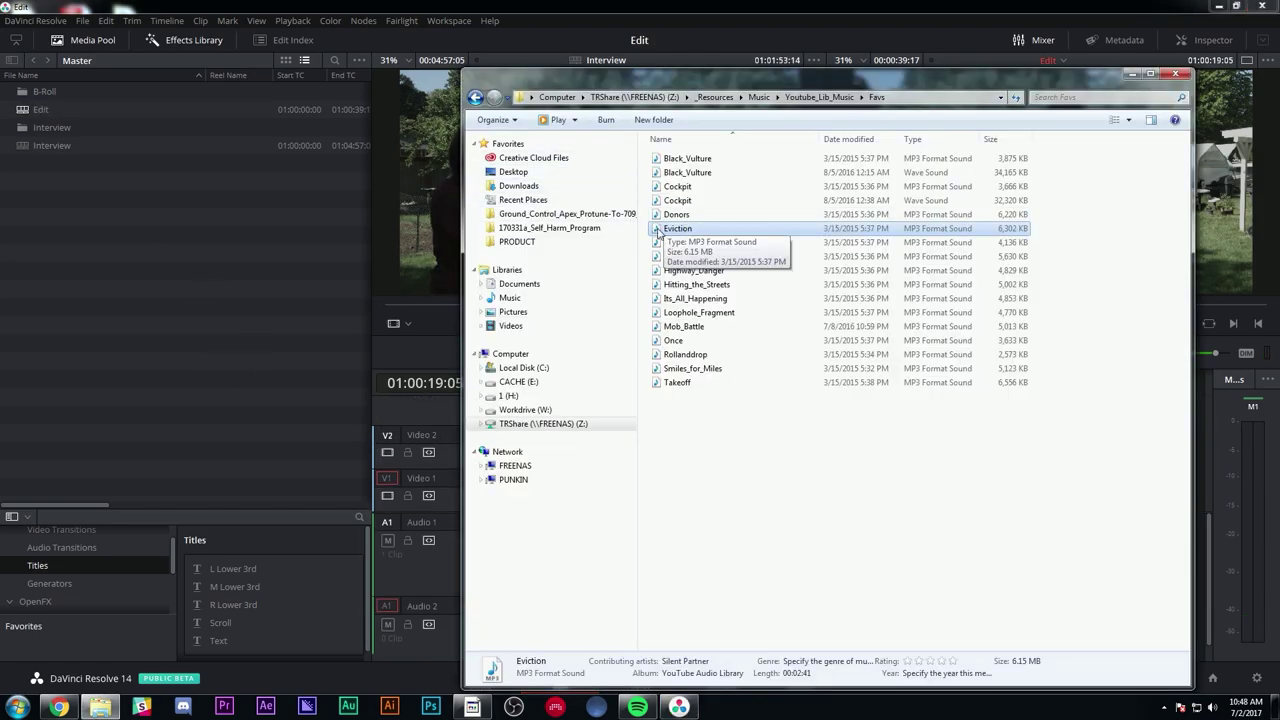
{"action": "left_click_drag", "start_coordinate": [658, 244], "coordinate": [174, 240]}
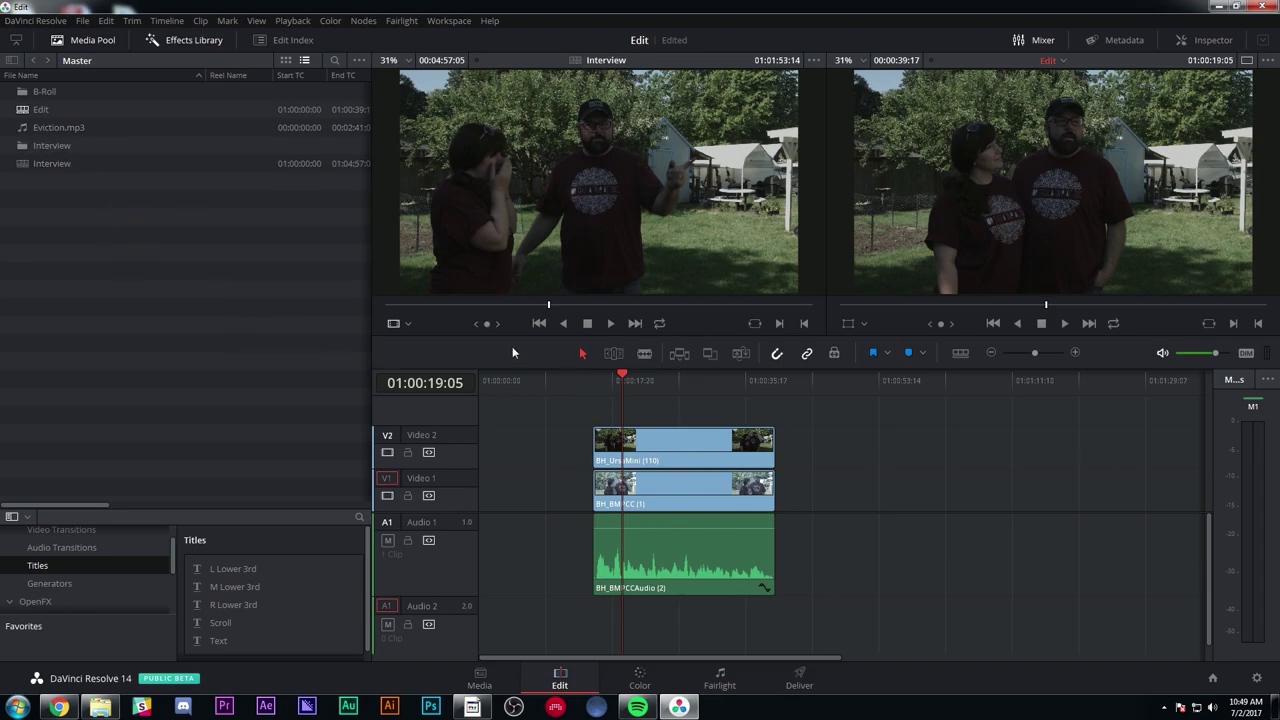
{"action": "double_click", "coordinate": [60, 127]}
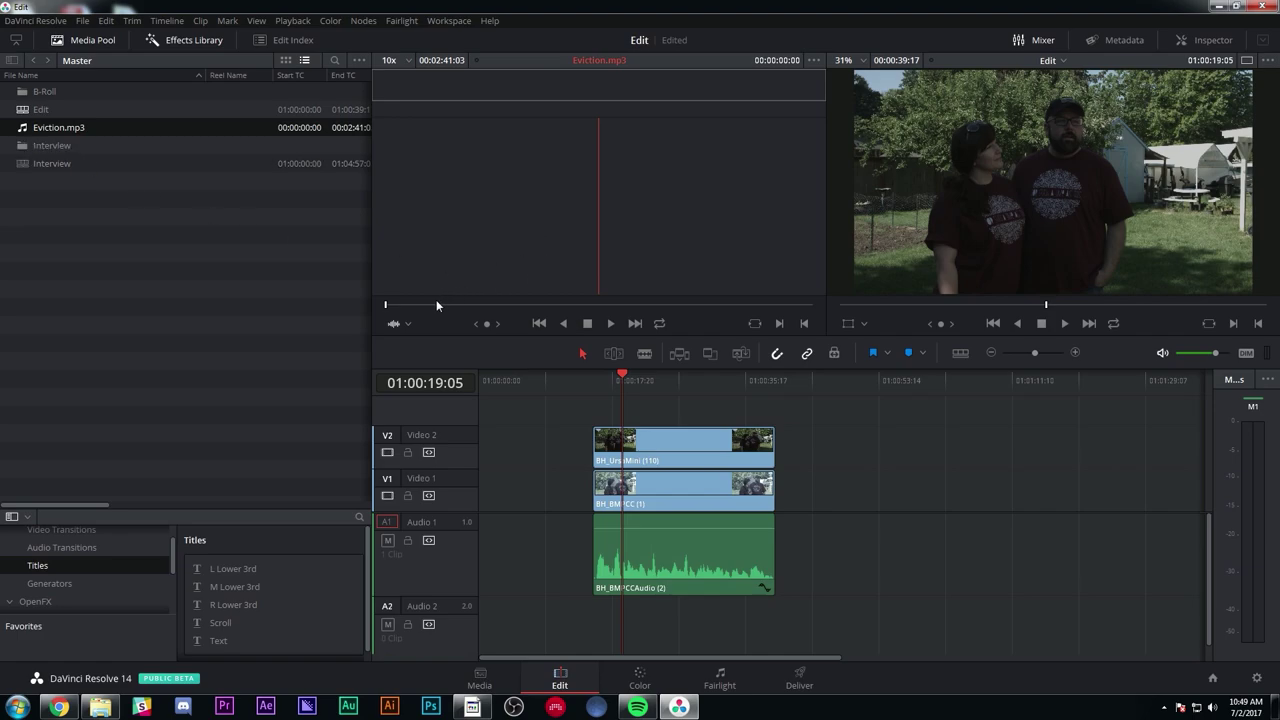
{"action": "left_click_drag", "start_coordinate": [55, 127], "coordinate": [506, 621]}
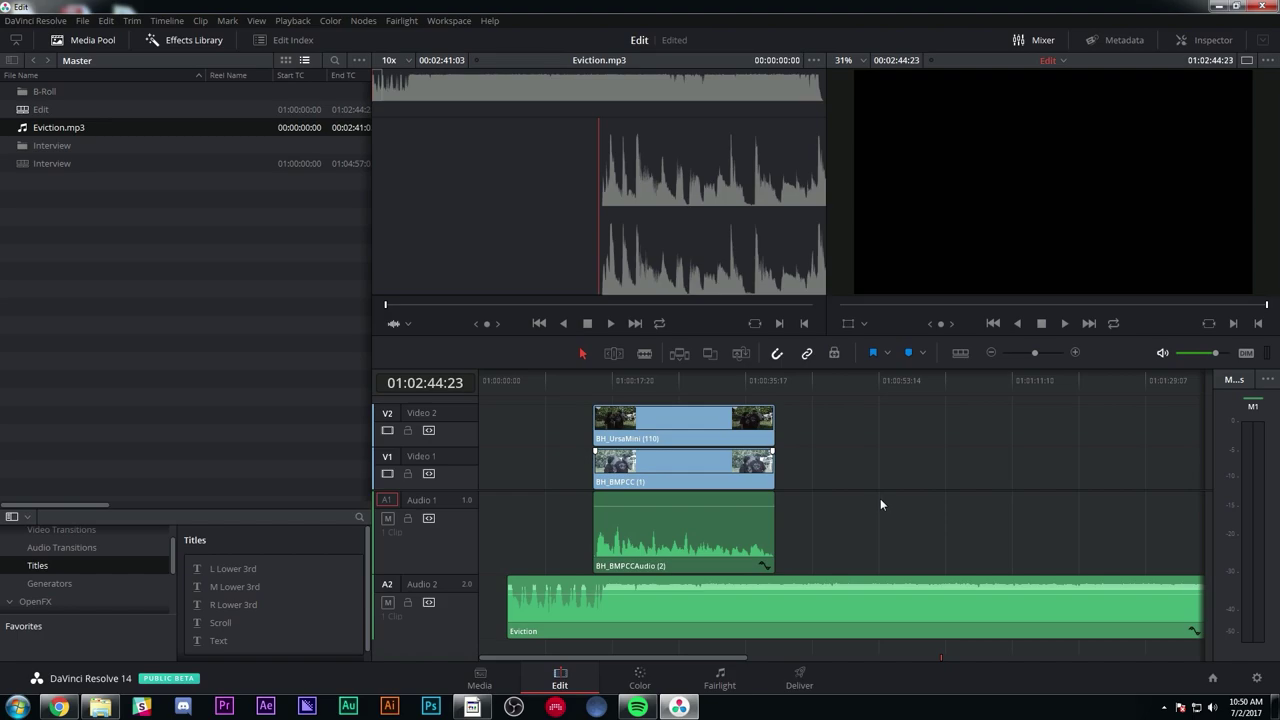
- Listen to the Eviction music clip, lower its volume to -6.36, and move it to the start of the timeline
{"action": "left_click", "coordinate": [532, 382]}
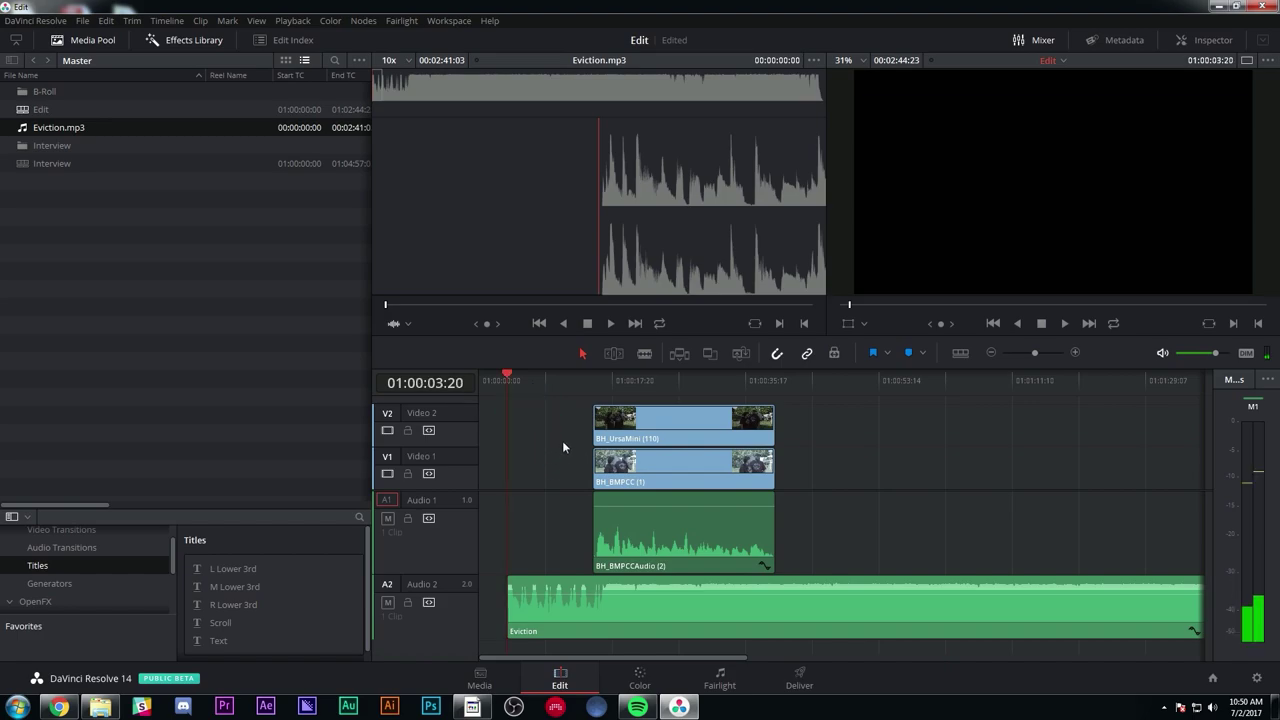
{"action": "key", "text": "space"}
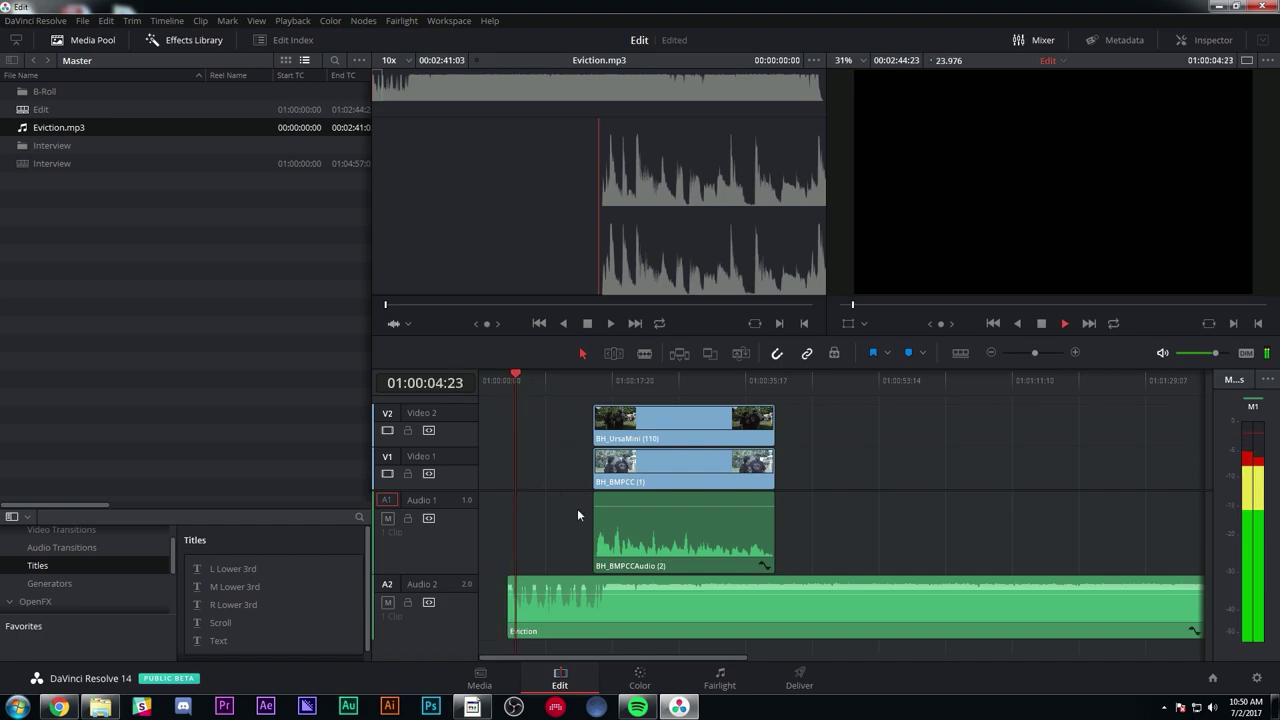
{"action": "left_click", "coordinate": [761, 615]}
{"action": "key", "text": "space"}
{"action": "left_click", "coordinate": [1205, 40]}
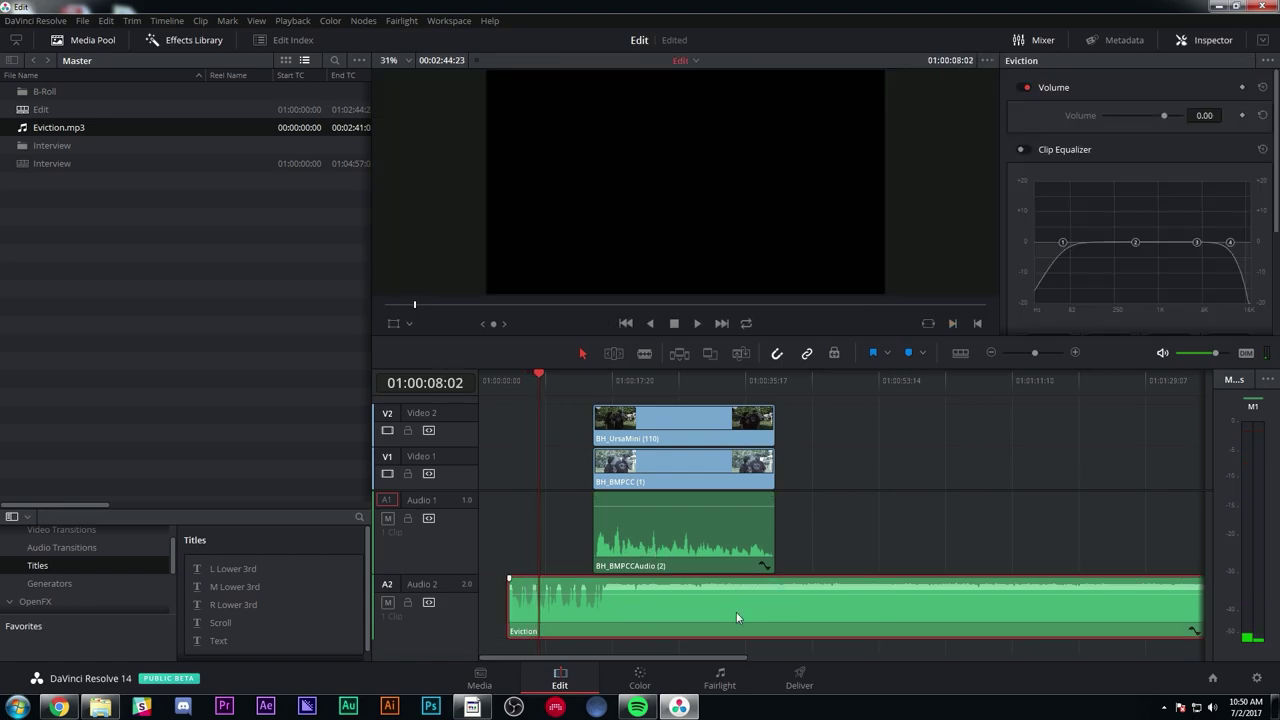
{"action": "left_click_drag", "start_coordinate": [1169, 114], "coordinate": [1160, 115]}
{"action": "key", "text": "space"}
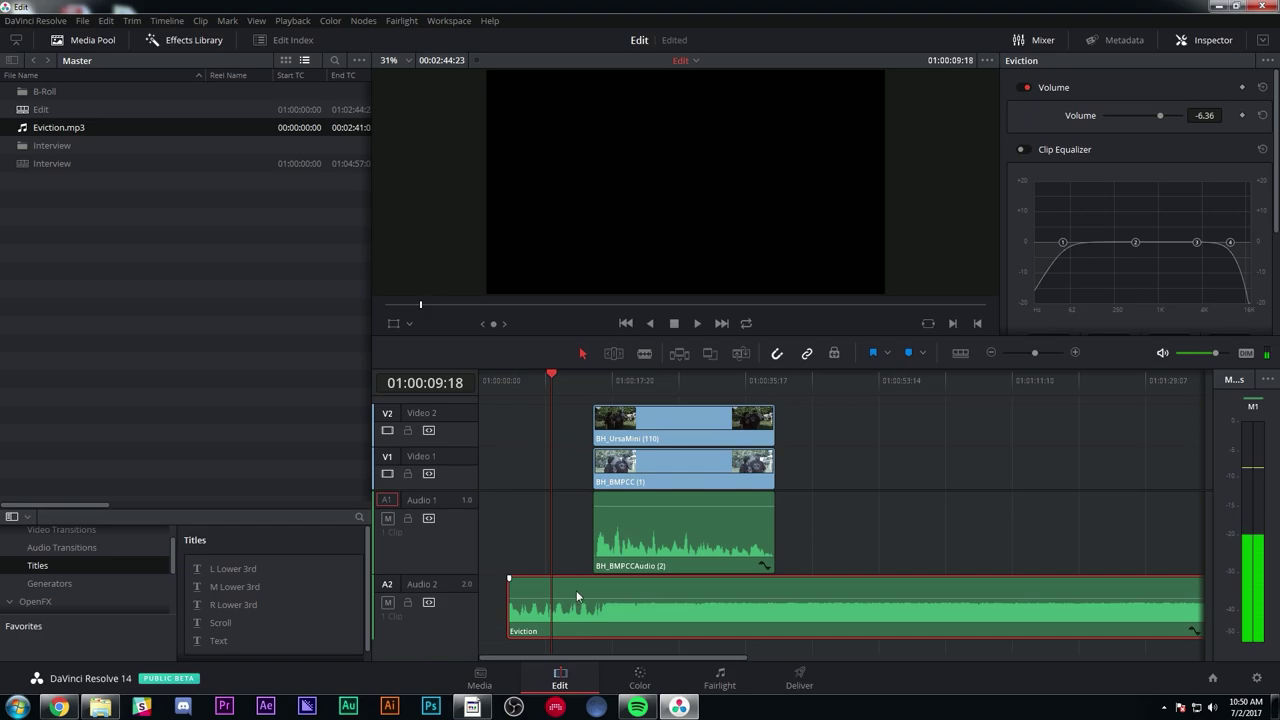
{"action": "left_click_drag", "start_coordinate": [576, 590], "coordinate": [548, 592]}
{"action": "key", "text": "Home"}
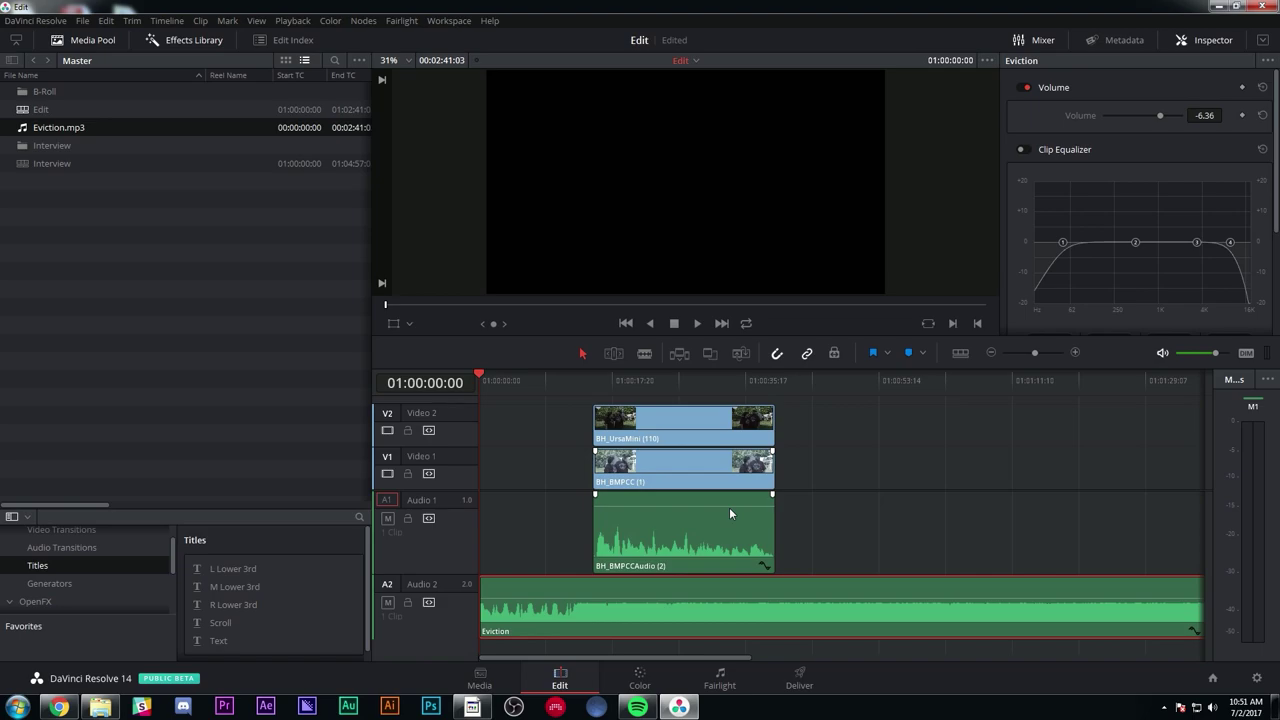
- Move both interview video clips and their audio to start at 01:00:07:08, and play them against the music
{"action": "left_click", "coordinate": [814, 500]}
{"action": "key", "text": "ctrl+equal"}
{"action": "key", "text": "space"}
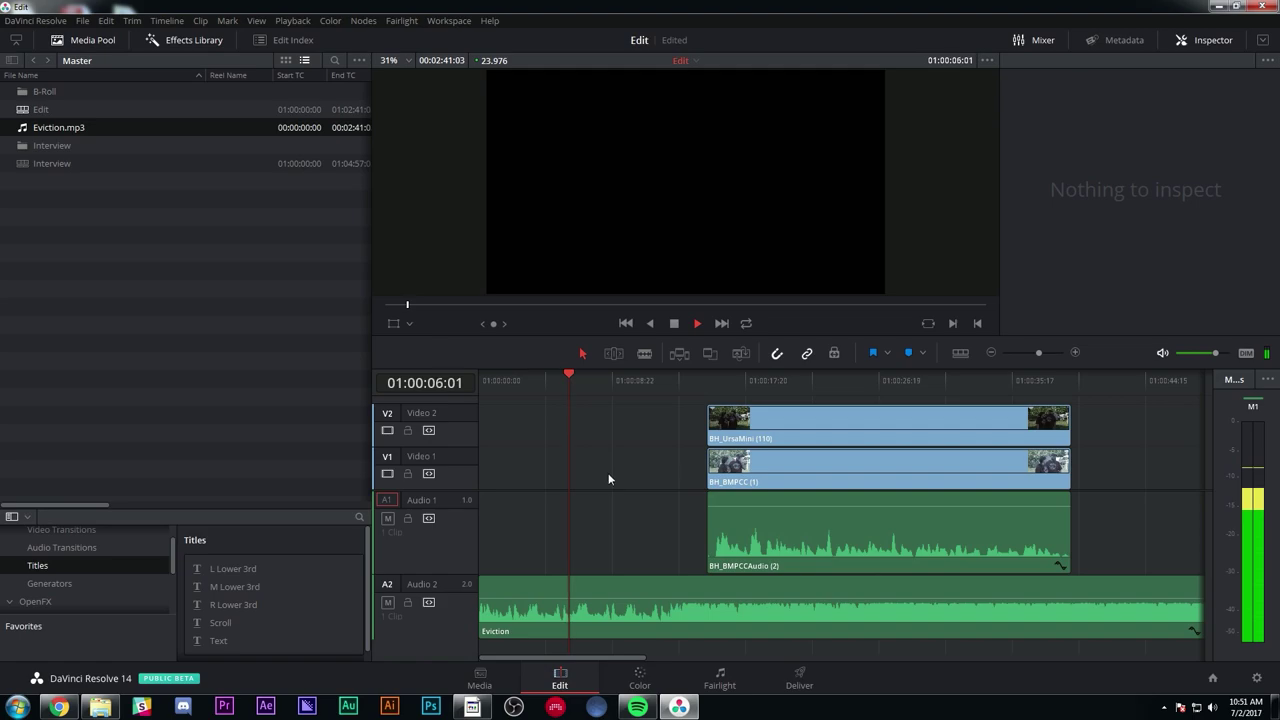
{"action": "key", "text": "space"}
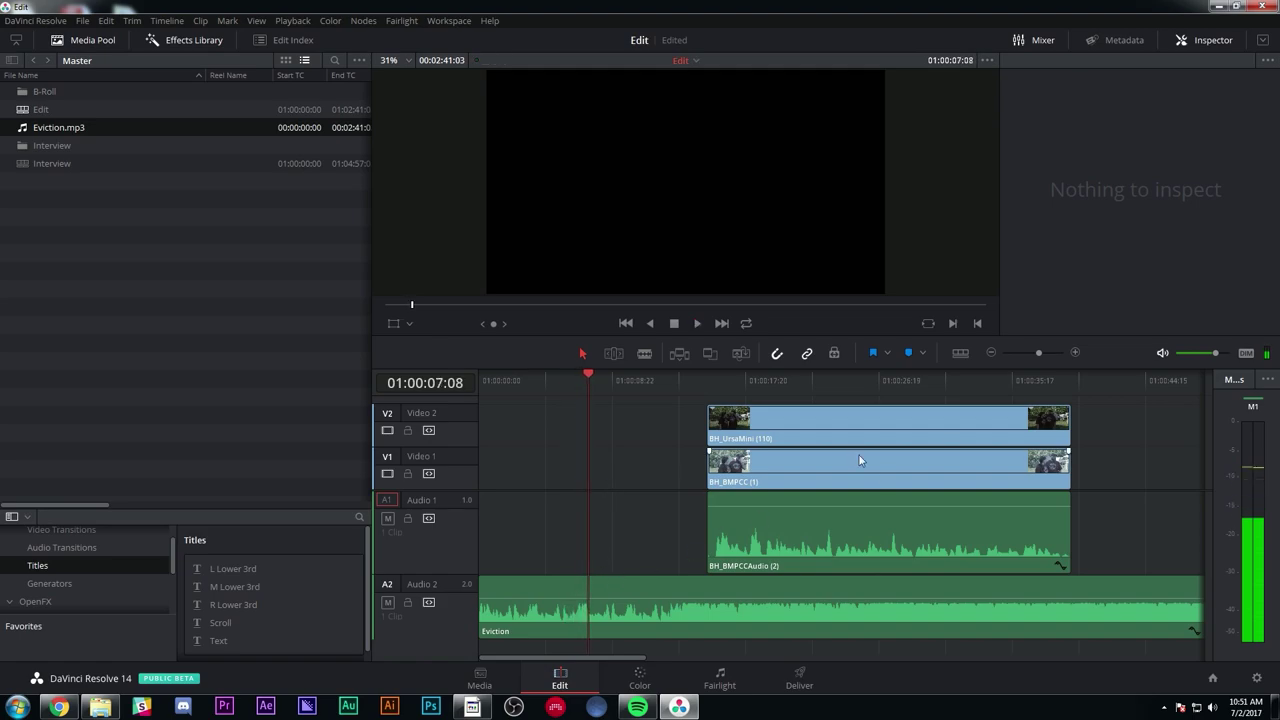
{"action": "left_click_drag", "start_coordinate": [1096, 528], "coordinate": [777, 481]}
{"action": "left_click_drag", "start_coordinate": [817, 527], "coordinate": [702, 528]}
{"action": "key", "text": "space"}
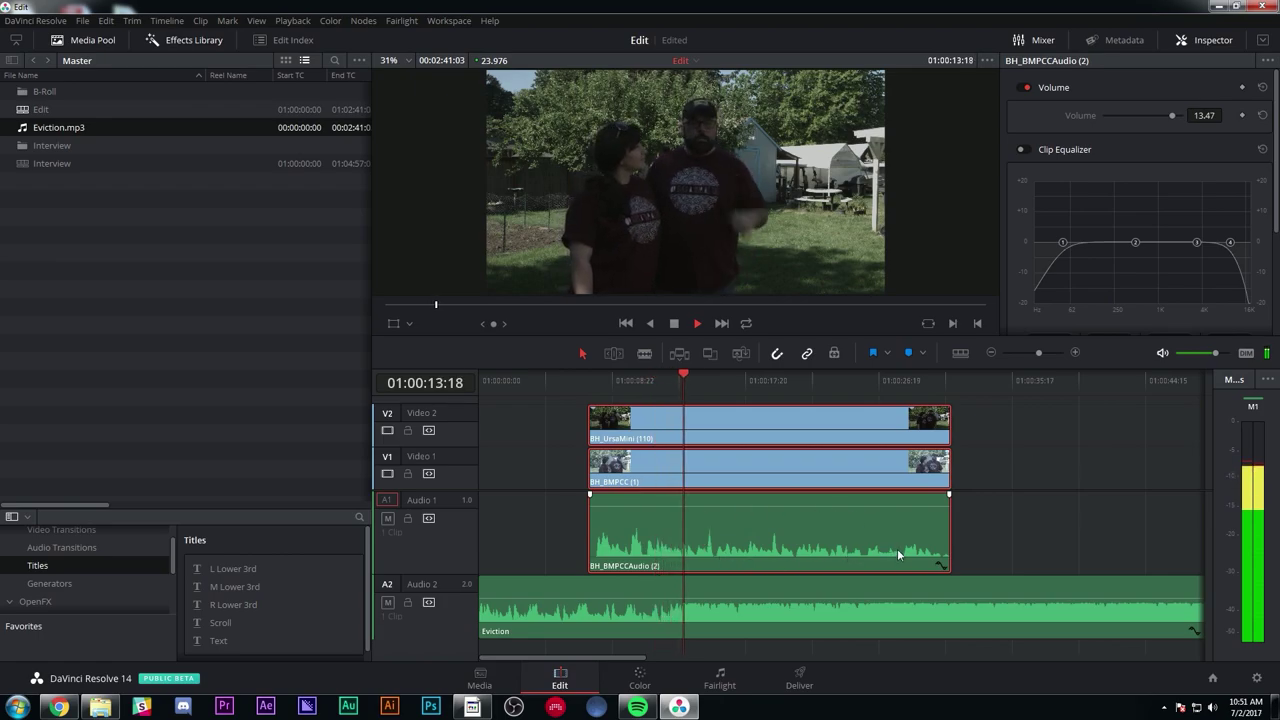
{"action": "key", "text": "space"}
{"action": "key", "text": "ctrl+shift+a"}
- Split the Eviction music clip where the interview segment starts and where it ends
{"action": "left_click", "coordinate": [645, 354]}
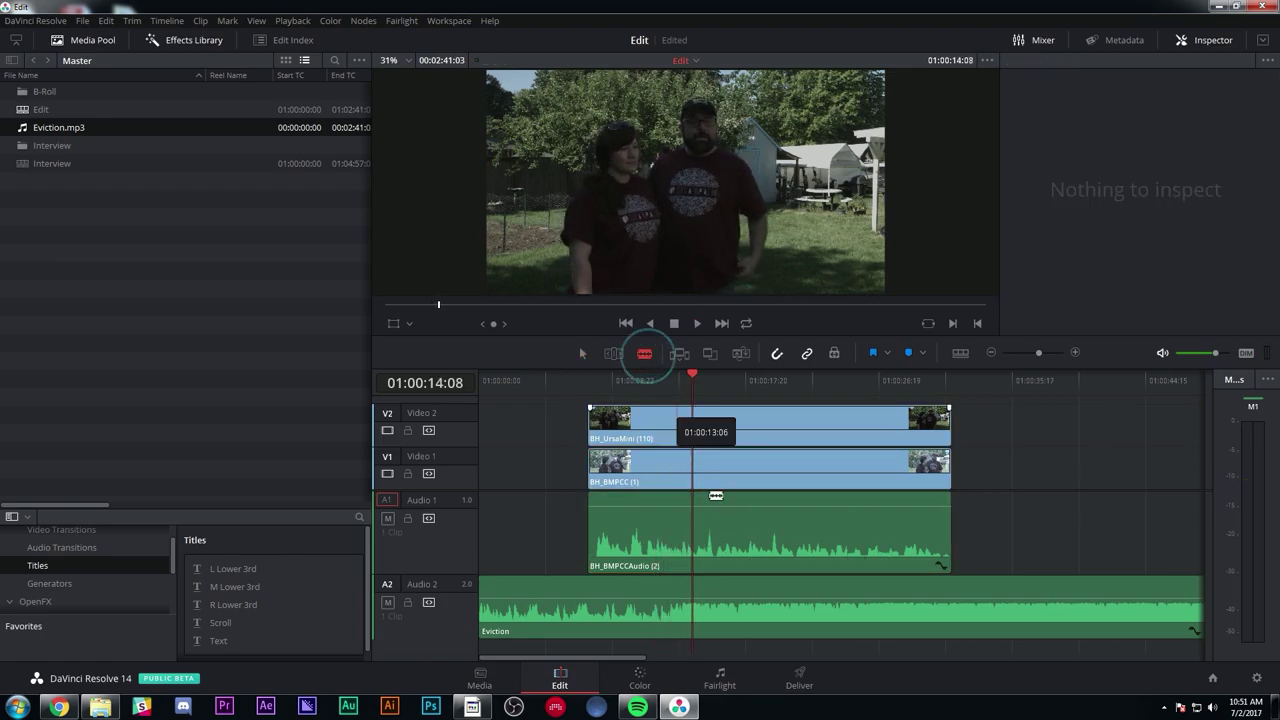
{"action": "left_click", "coordinate": [588, 600]}
{"action": "left_click", "coordinate": [953, 590]}
{"action": "key", "text": "a"}
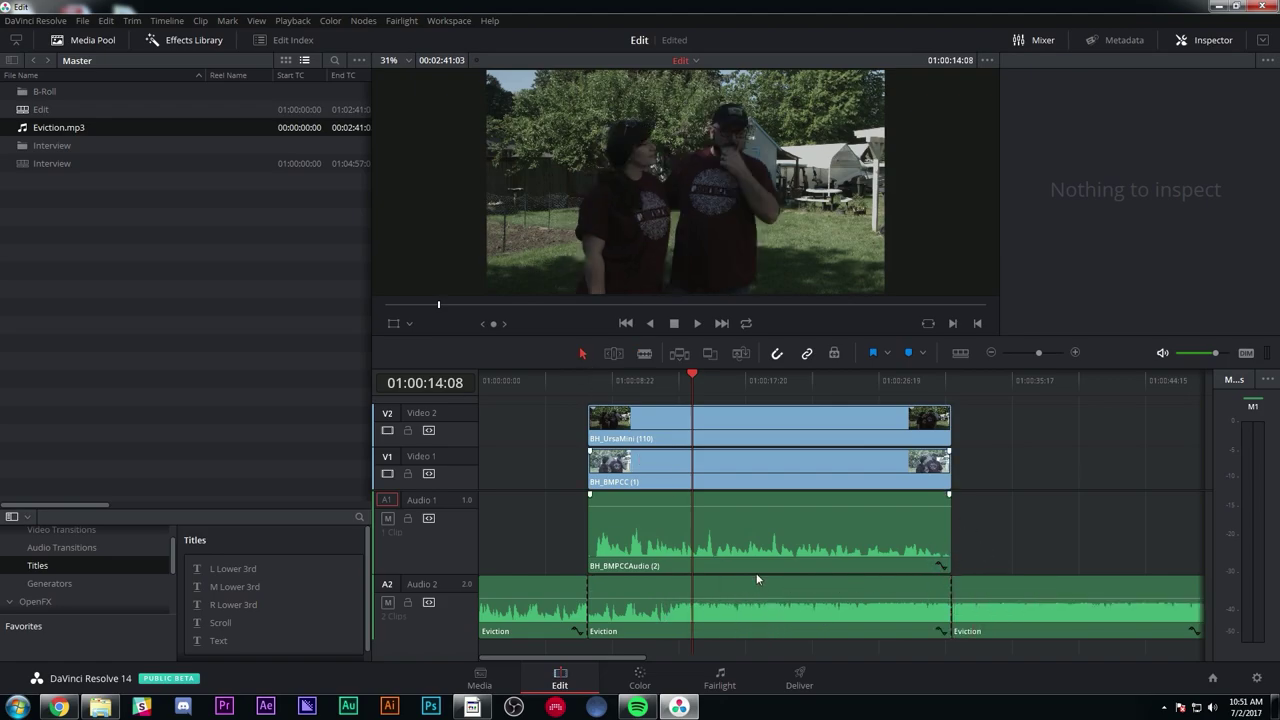
- Lower the volume of the Eviction section beneath the interview to -21.78 and check the mix by playing it
{"action": "left_click", "coordinate": [591, 591]}
{"action": "left_click_drag", "start_coordinate": [1160, 116], "coordinate": [1150, 116]}
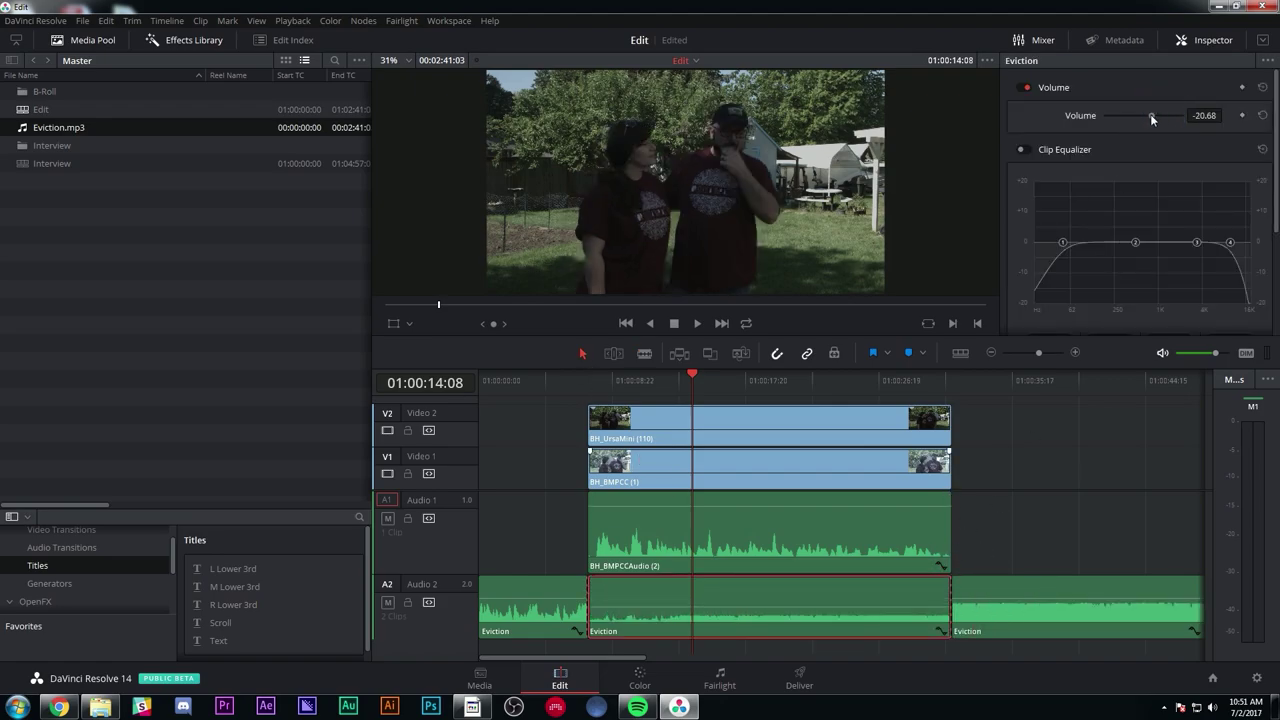
{"action": "key", "text": "space"}
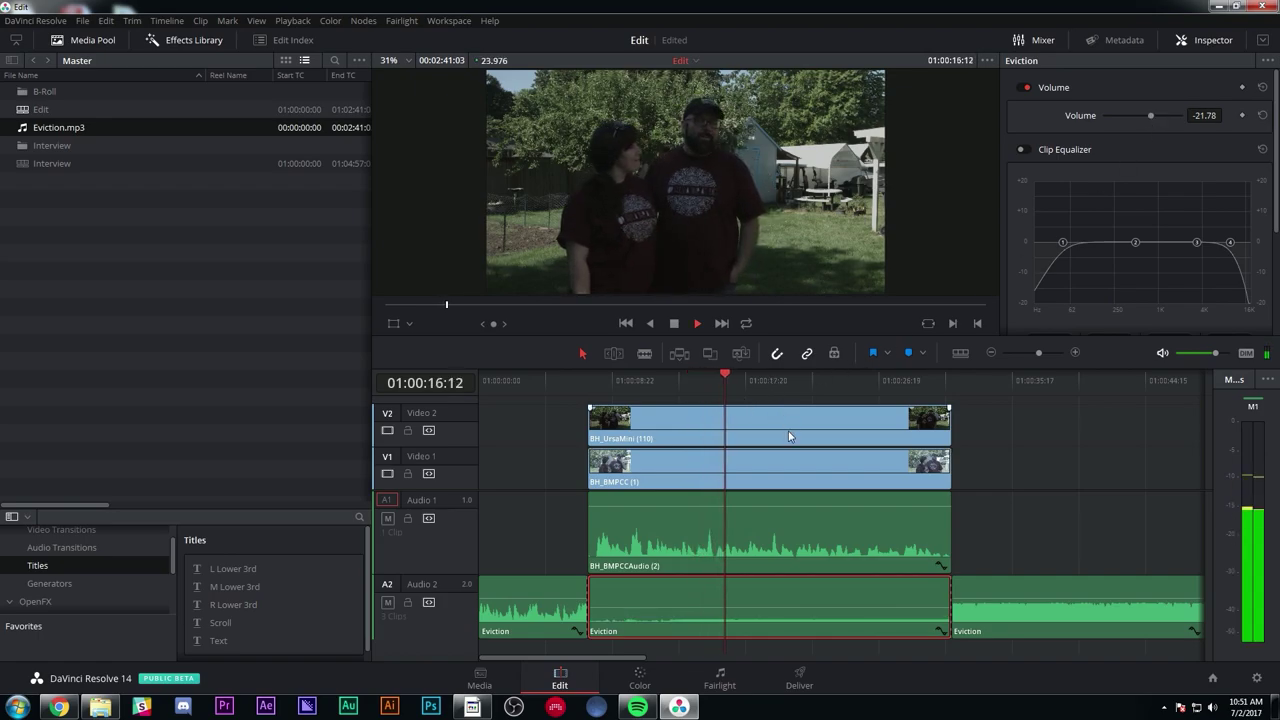
{"action": "key", "text": "space"}
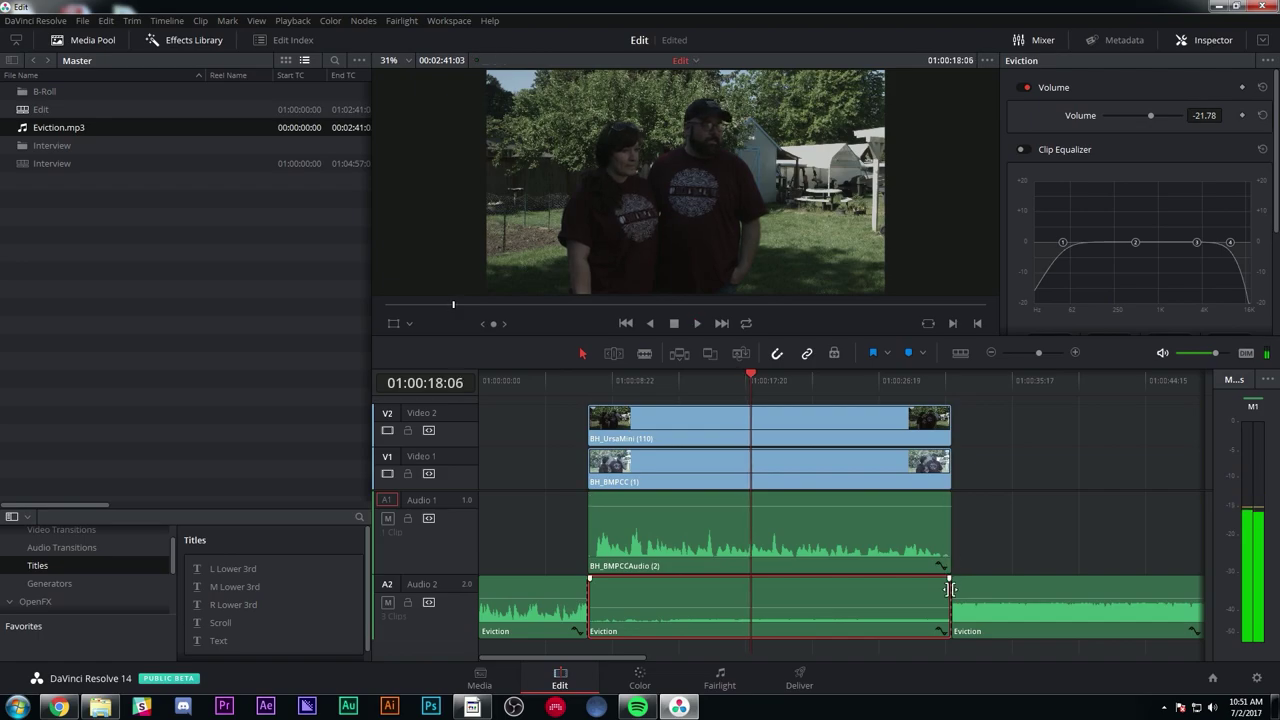
- Add a 24 frame Cross Fade -3 dB at both cuts in the Eviction music
{"action": "right_click", "coordinate": [950, 591]}
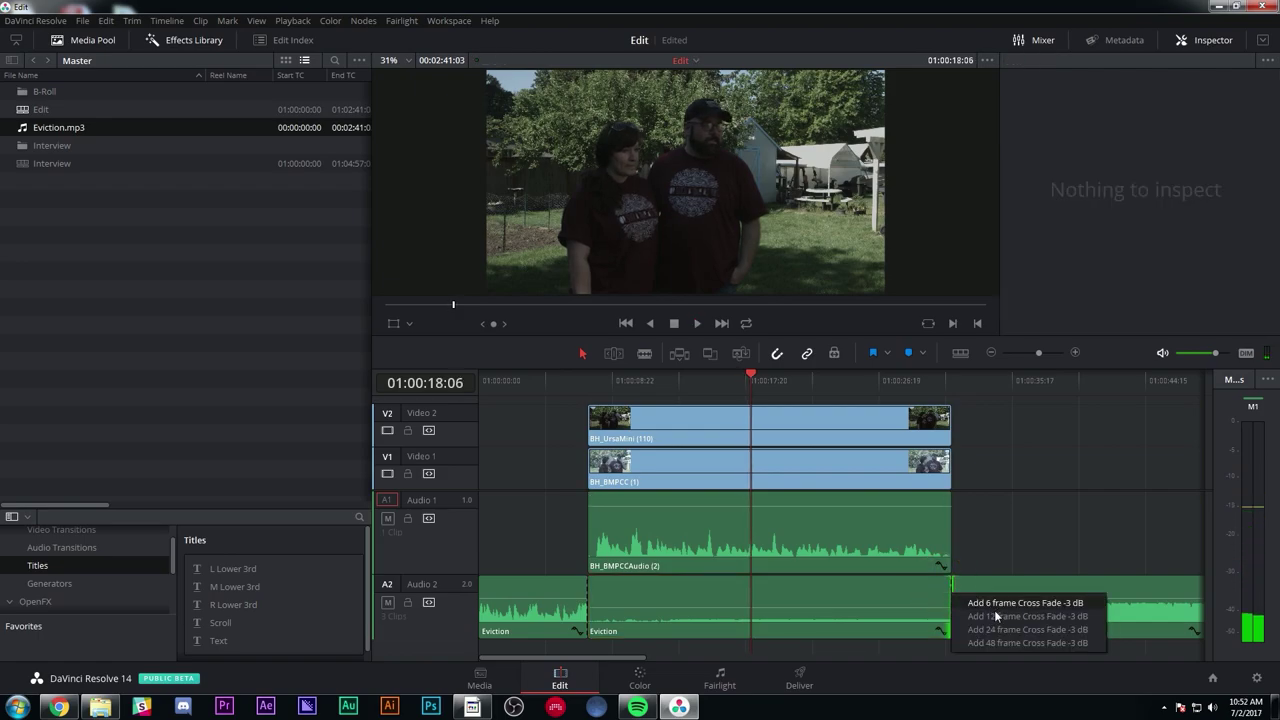
{"action": "left_click", "coordinate": [1001, 626]}
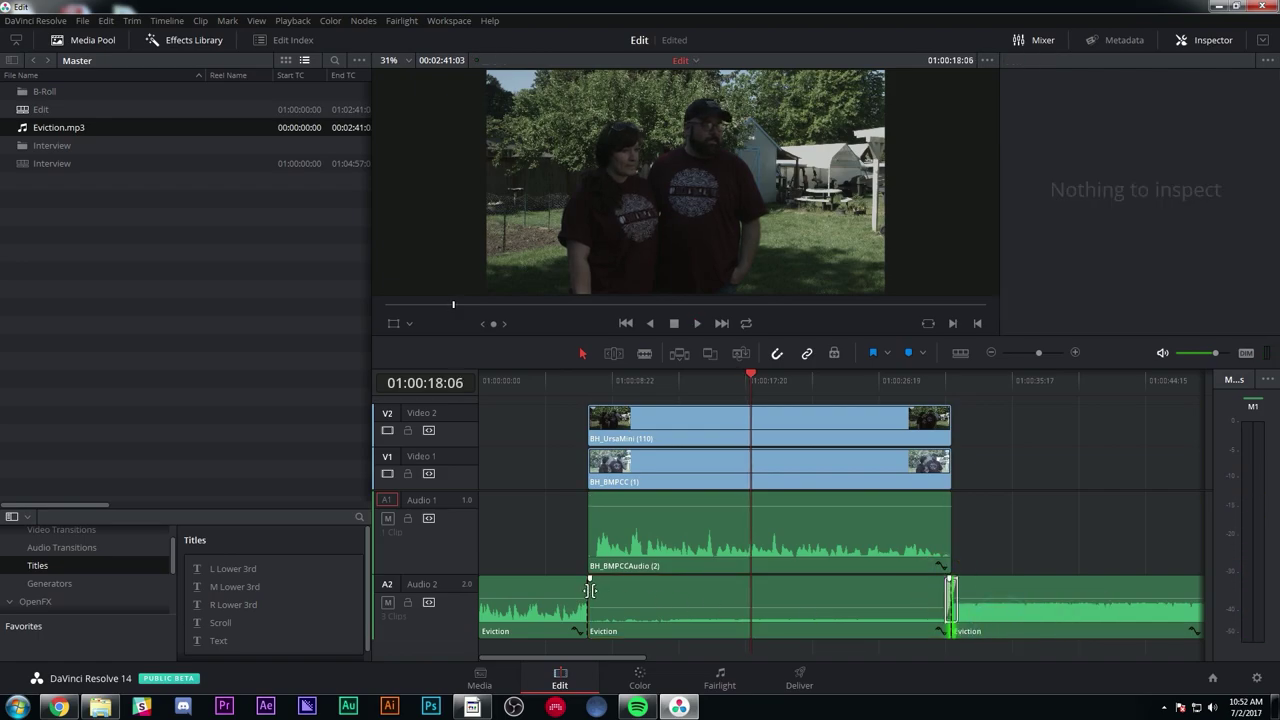
{"action": "right_click", "coordinate": [590, 591]}
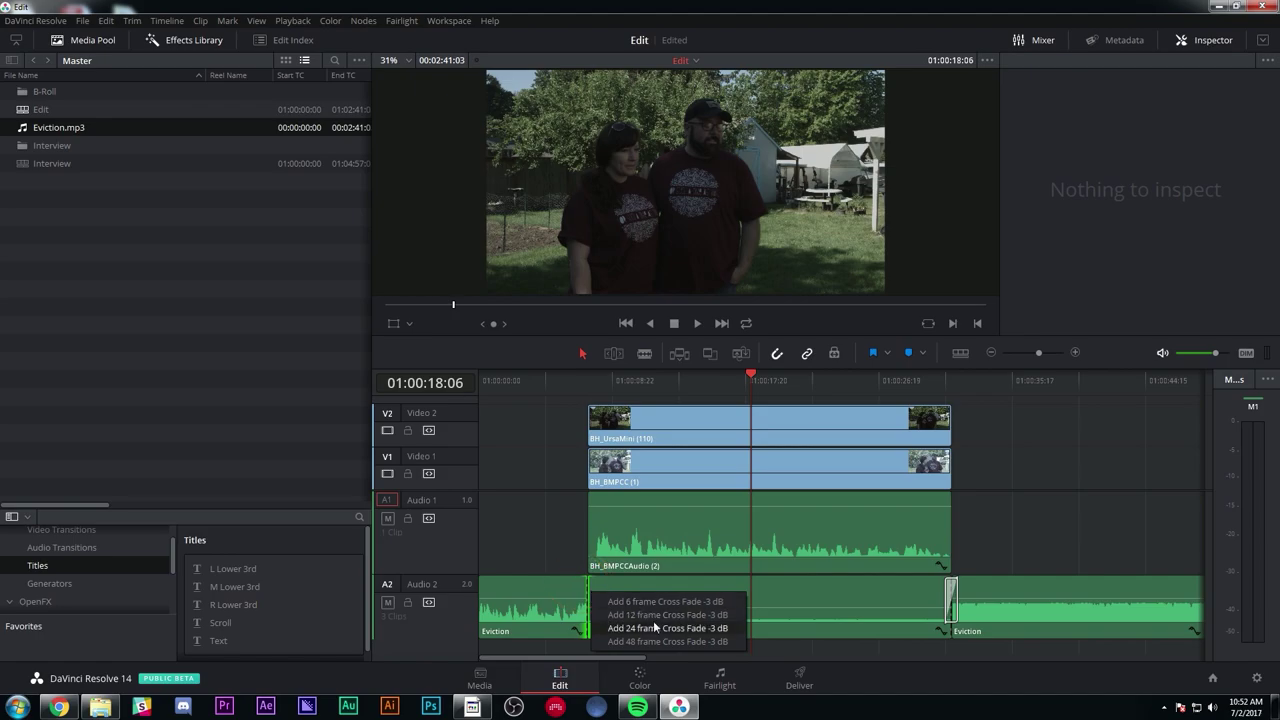
{"action": "left_click", "coordinate": [655, 627]}
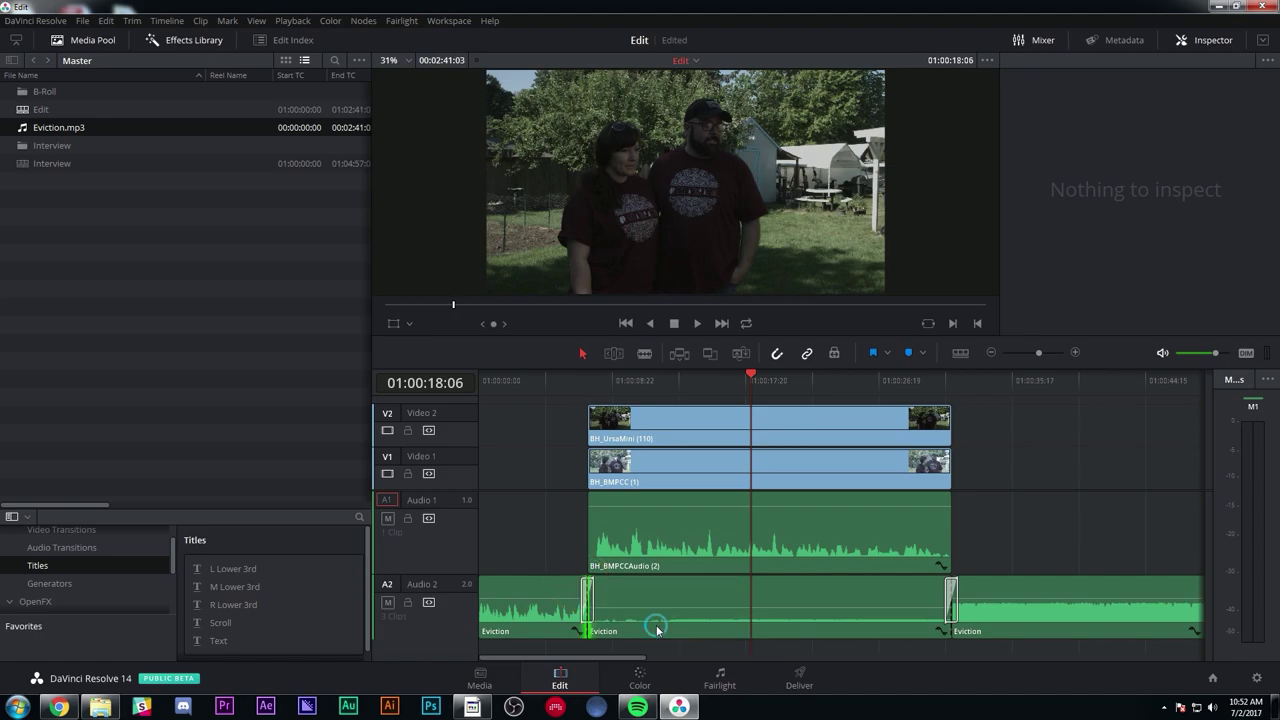
- Play back the first music cross fade to check how the music dips as the interview begins
{"action": "left_click", "coordinate": [570, 379]}
{"action": "key", "text": "space"}
{"action": "left_click", "coordinate": [564, 379]}
{"action": "key", "text": "space"}
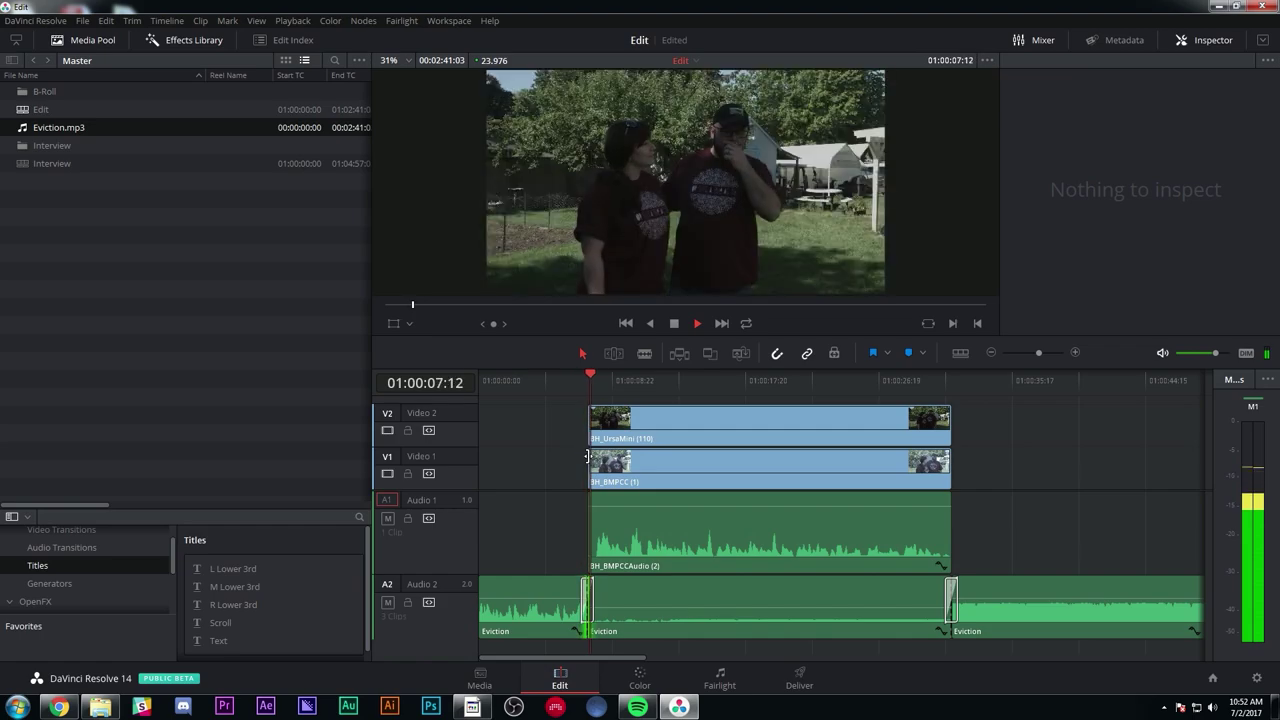
{"action": "key", "text": "ctrl+equal"}
{"action": "key", "text": "space"}
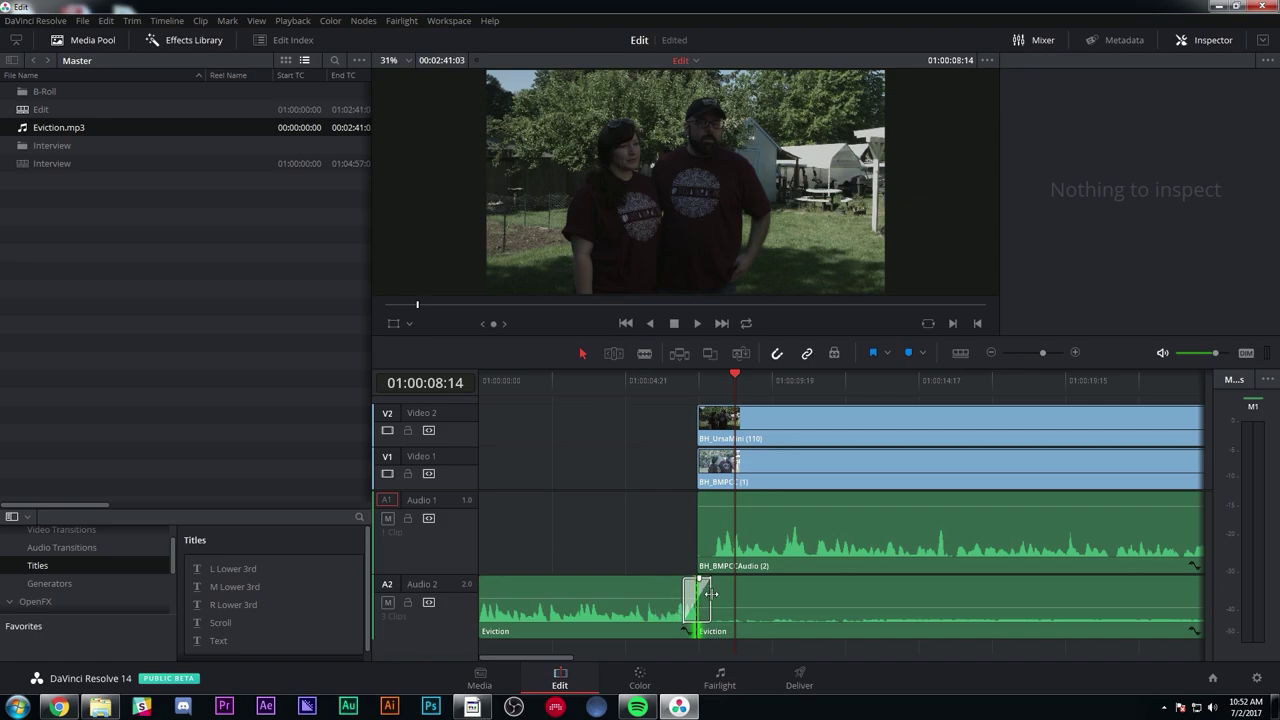
{"action": "left_click", "coordinate": [991, 353]}
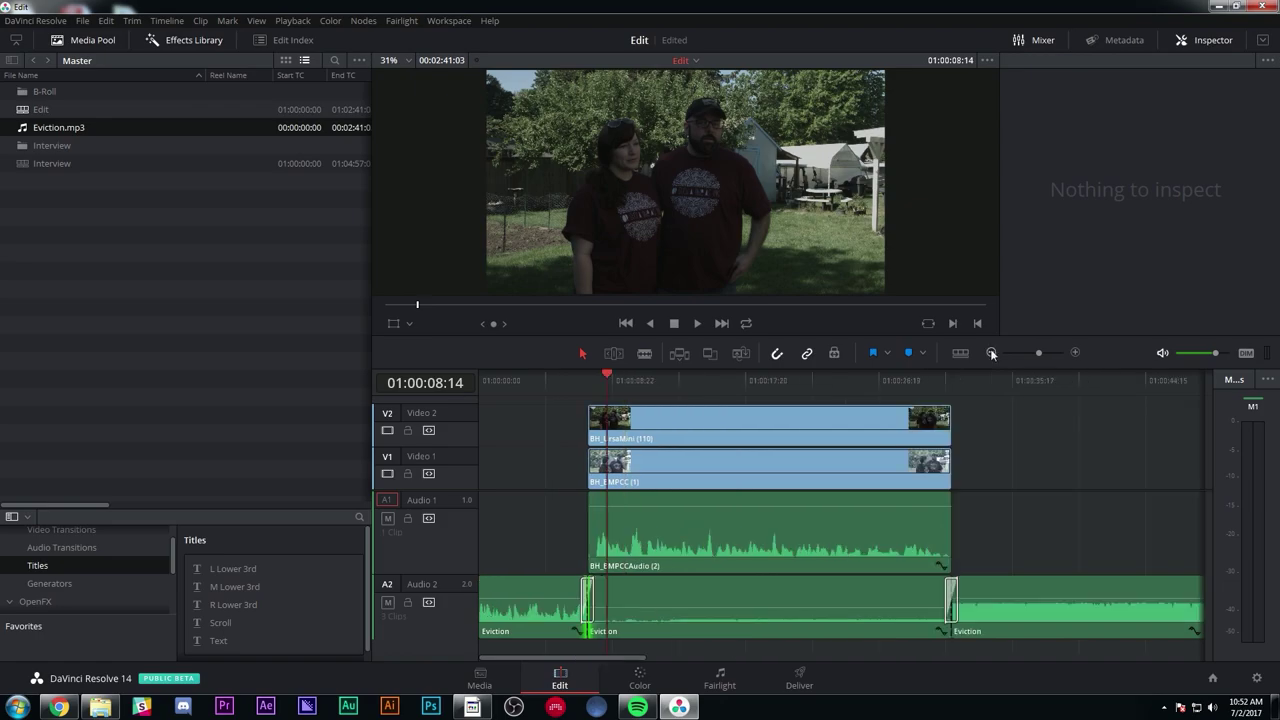
- Try shifting the interview clips about two seconds later and rolling both music cuts to match their new start and end
{"action": "key", "text": "t"}
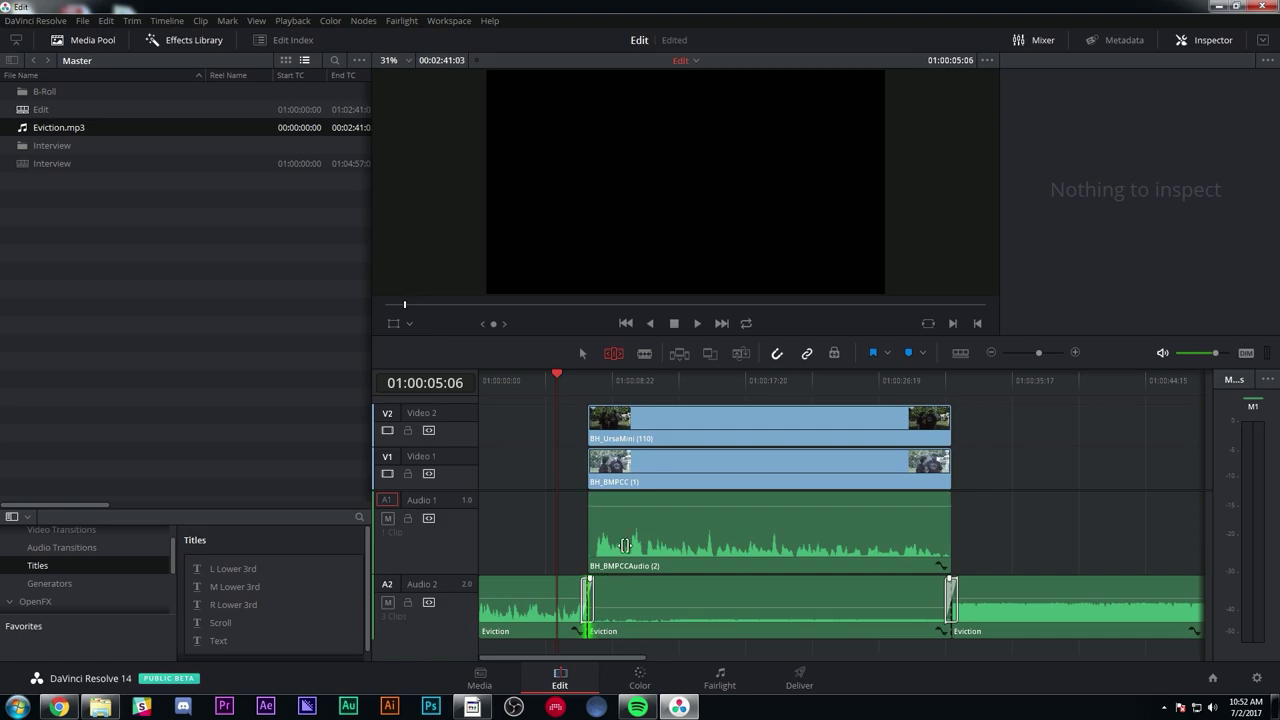
{"action": "key", "text": "a"}
{"action": "left_click_drag", "start_coordinate": [664, 430], "coordinate": [695, 430]}
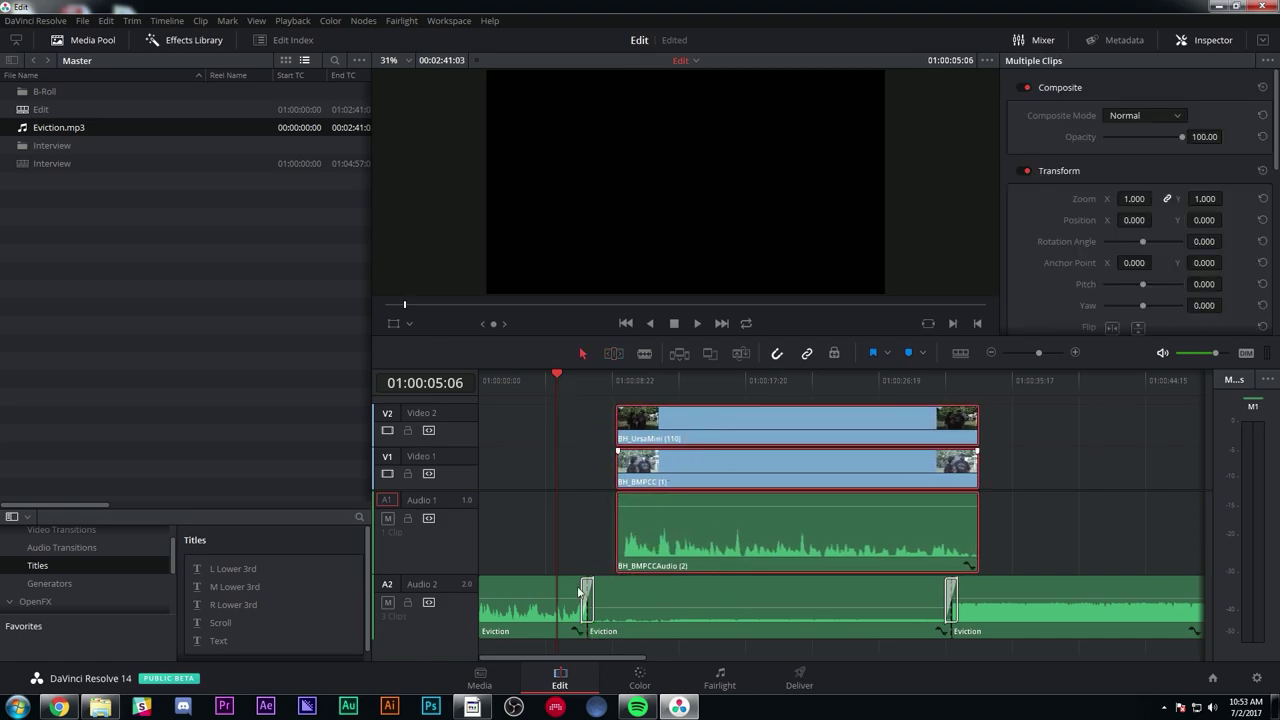
{"action": "left_click_drag", "start_coordinate": [587, 592], "coordinate": [616, 594]}
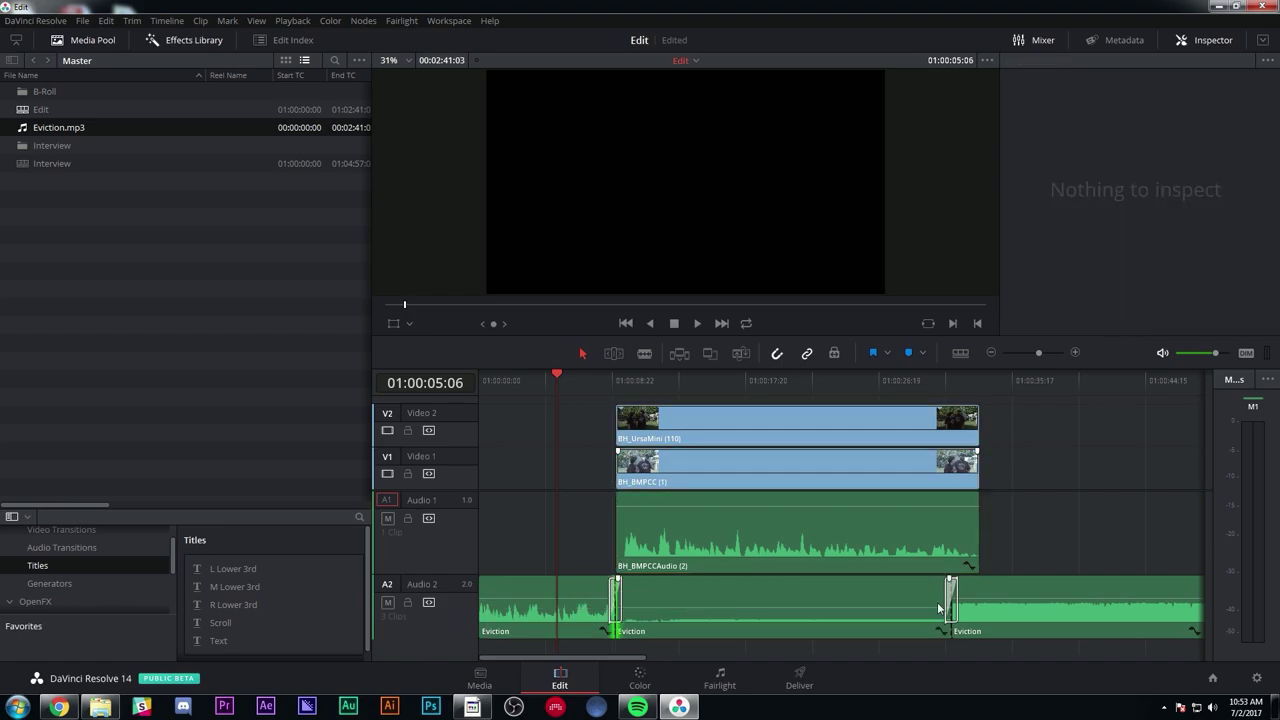
{"action": "left_click_drag", "start_coordinate": [951, 594], "coordinate": [978, 594]}
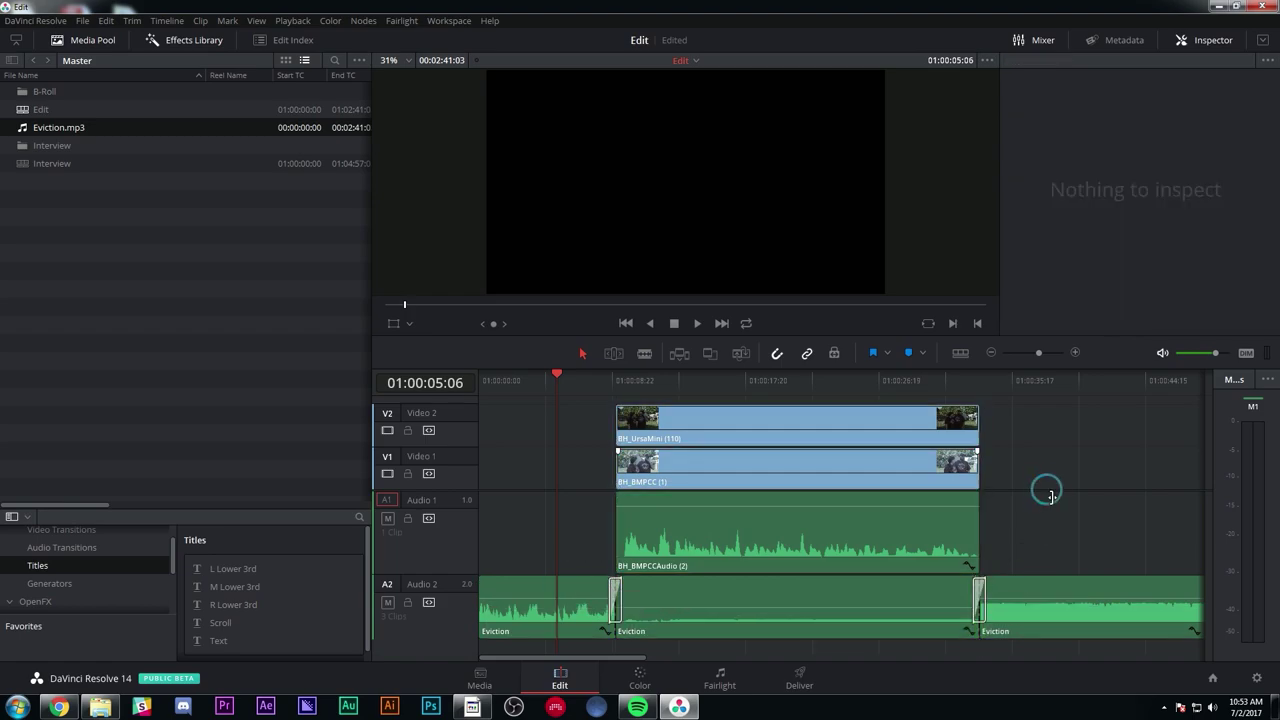
- Replay the lead-in music from 01:00:05:06 through its fade into the start of the interview clips
{"action": "left_click", "coordinate": [1075, 352]}
{"action": "key", "text": "space"}
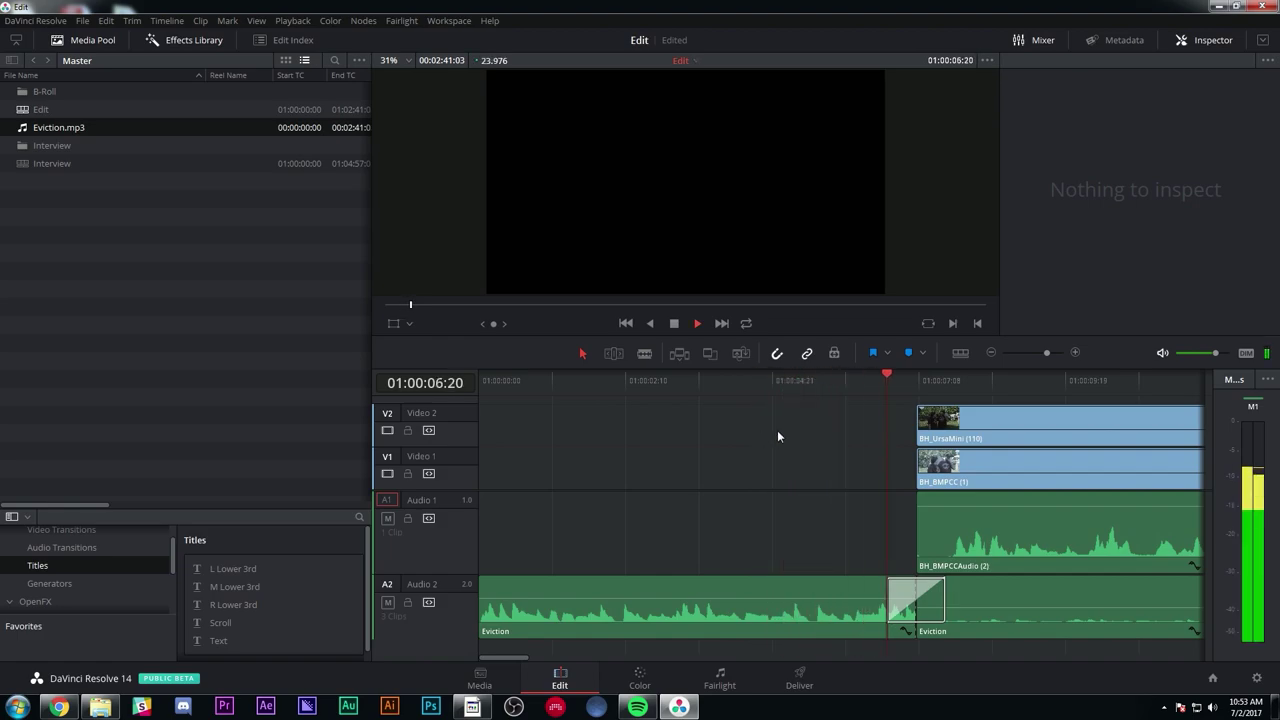
{"action": "key", "text": "space"}
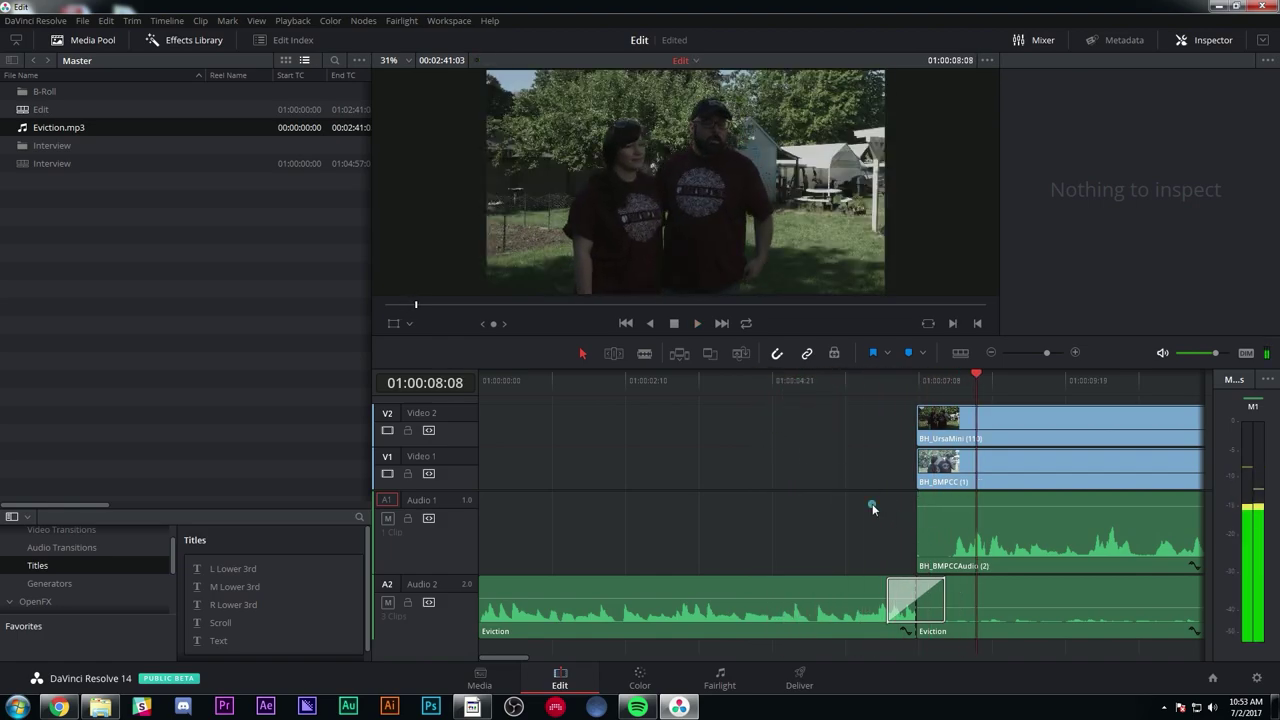
- Trim about half a second off the start of all three interview clips, realign them with the first music cut and play it back
{"action": "left_click_drag", "start_coordinate": [918, 508], "coordinate": [946, 531]}
{"action": "left_click_drag", "start_coordinate": [921, 462], "coordinate": [946, 462]}
{"action": "left_click_drag", "start_coordinate": [919, 420], "coordinate": [986, 528]}
{"action": "left_click", "coordinate": [887, 389]}
{"action": "key", "text": "space"}
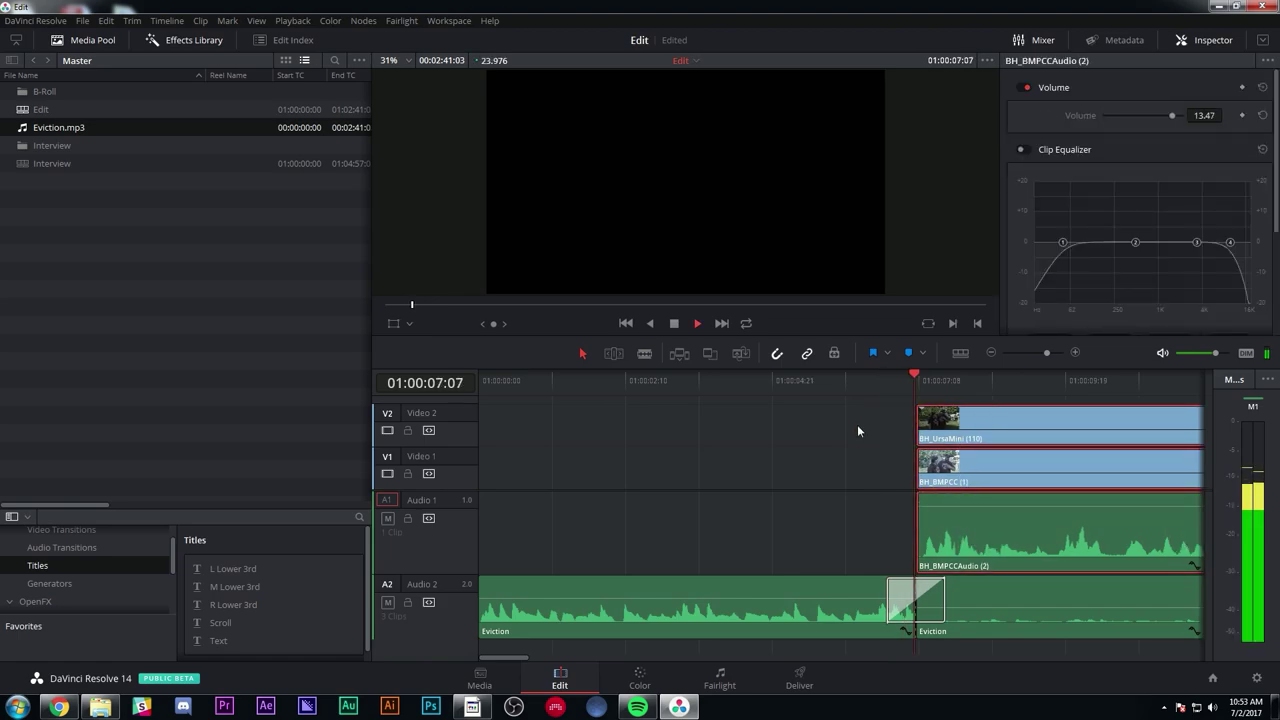
{"action": "key", "text": "space"}
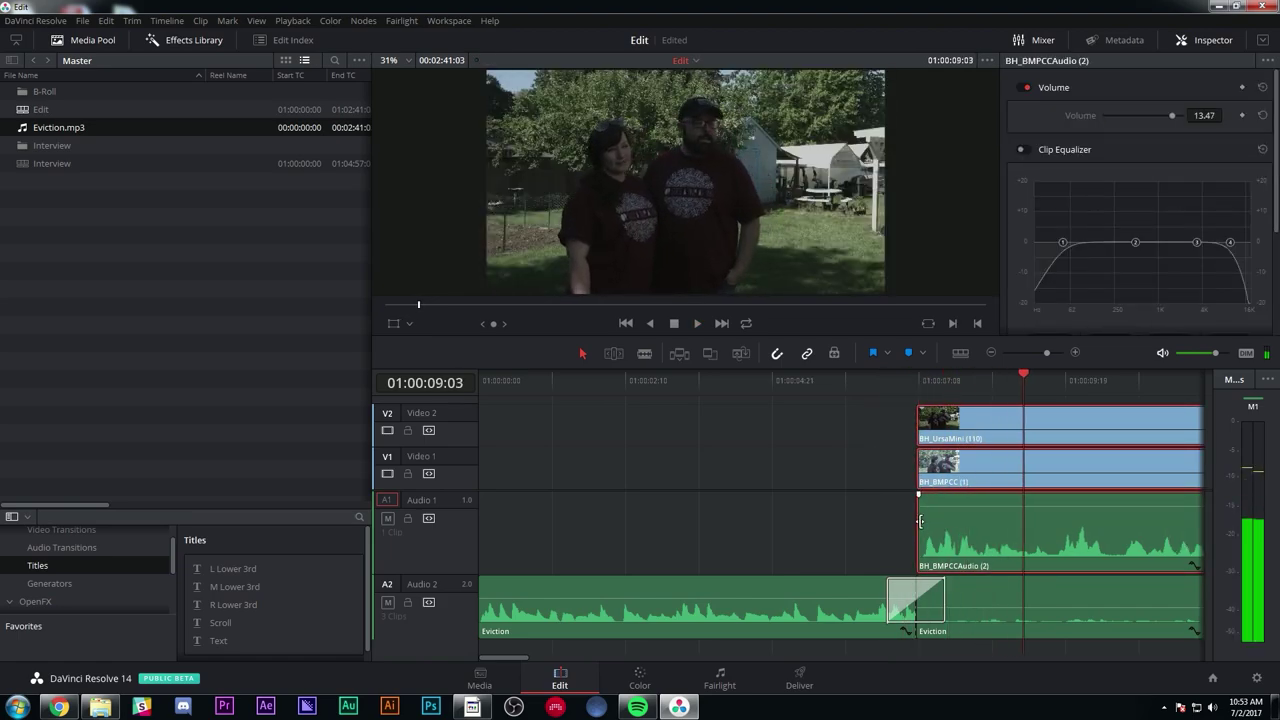
- Add a fade-in a few frames long to the start of the interview audio clip, testing its length by playing it
{"action": "left_click", "coordinate": [914, 487]}
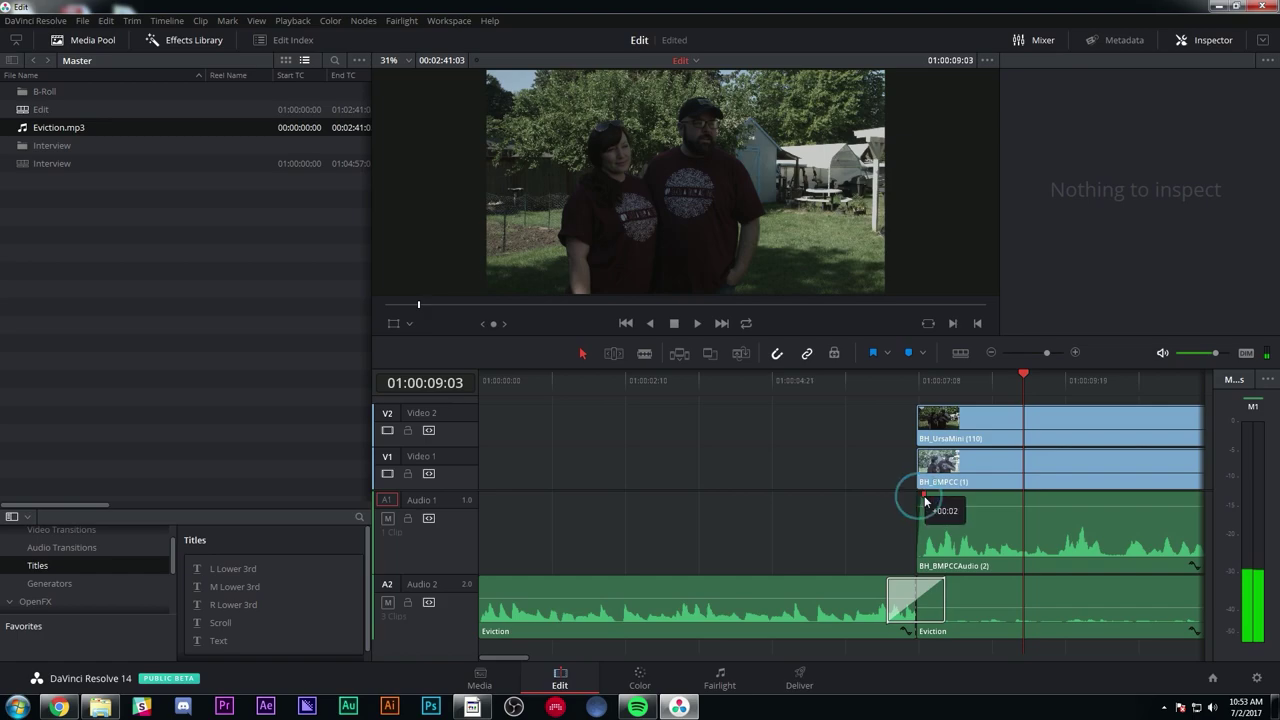
{"action": "left_click", "coordinate": [864, 382]}
{"action": "key", "text": "space"}
{"action": "key", "text": "space"}
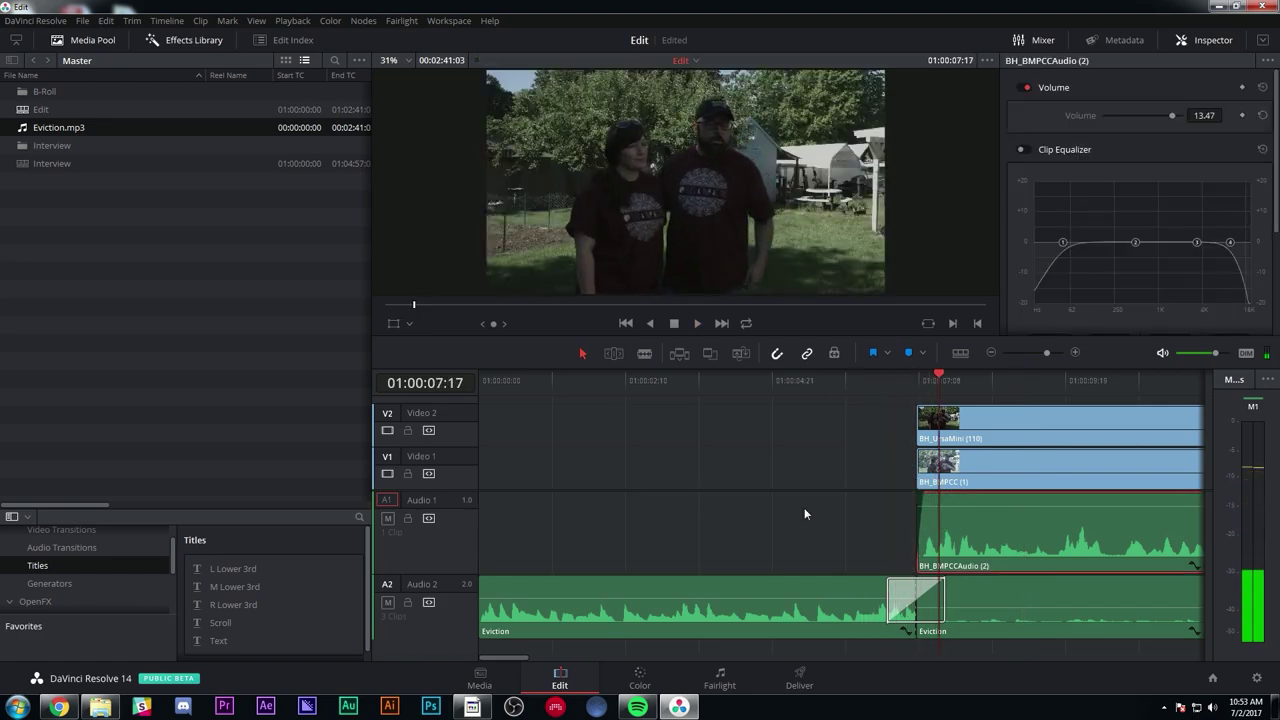
{"action": "left_click", "coordinate": [917, 500]}
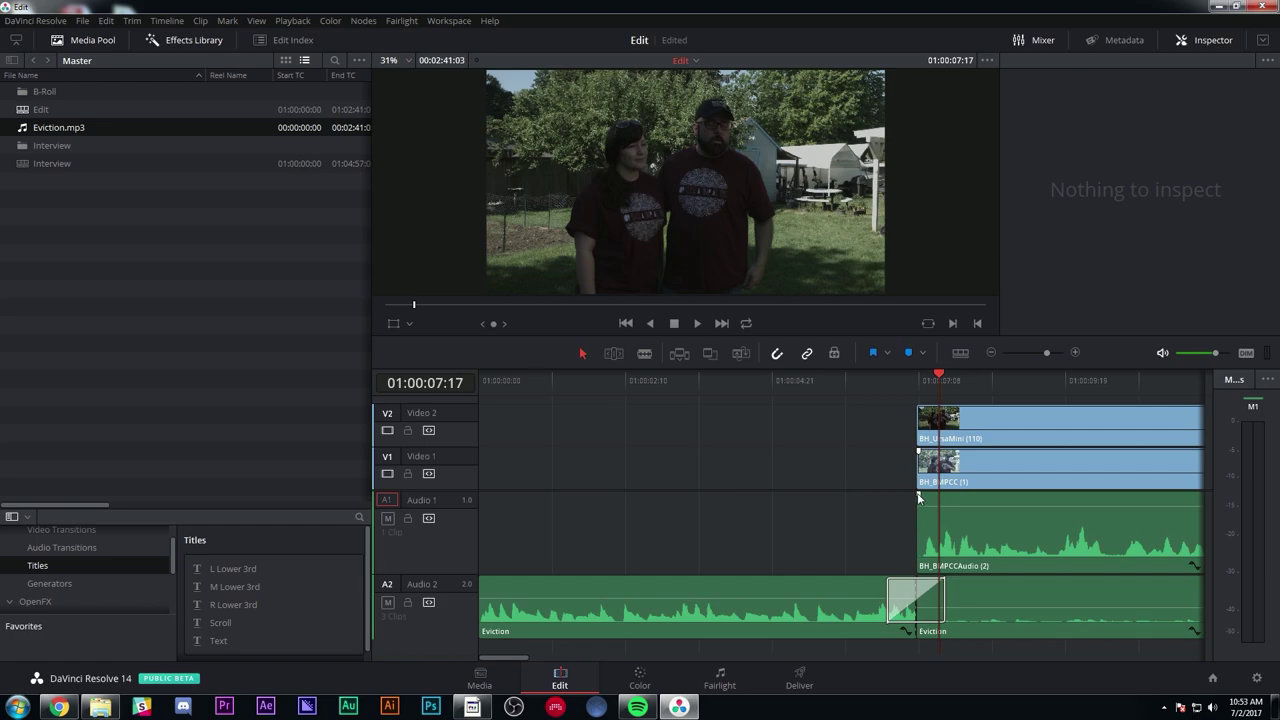
{"action": "left_click_drag", "start_coordinate": [918, 497], "coordinate": [1006, 481]}
- Play the edit from the lead-in music through the whole interview to where the louder music returns
{"action": "left_click_drag", "start_coordinate": [946, 381], "coordinate": [771, 383]}
{"action": "key", "text": "space"}
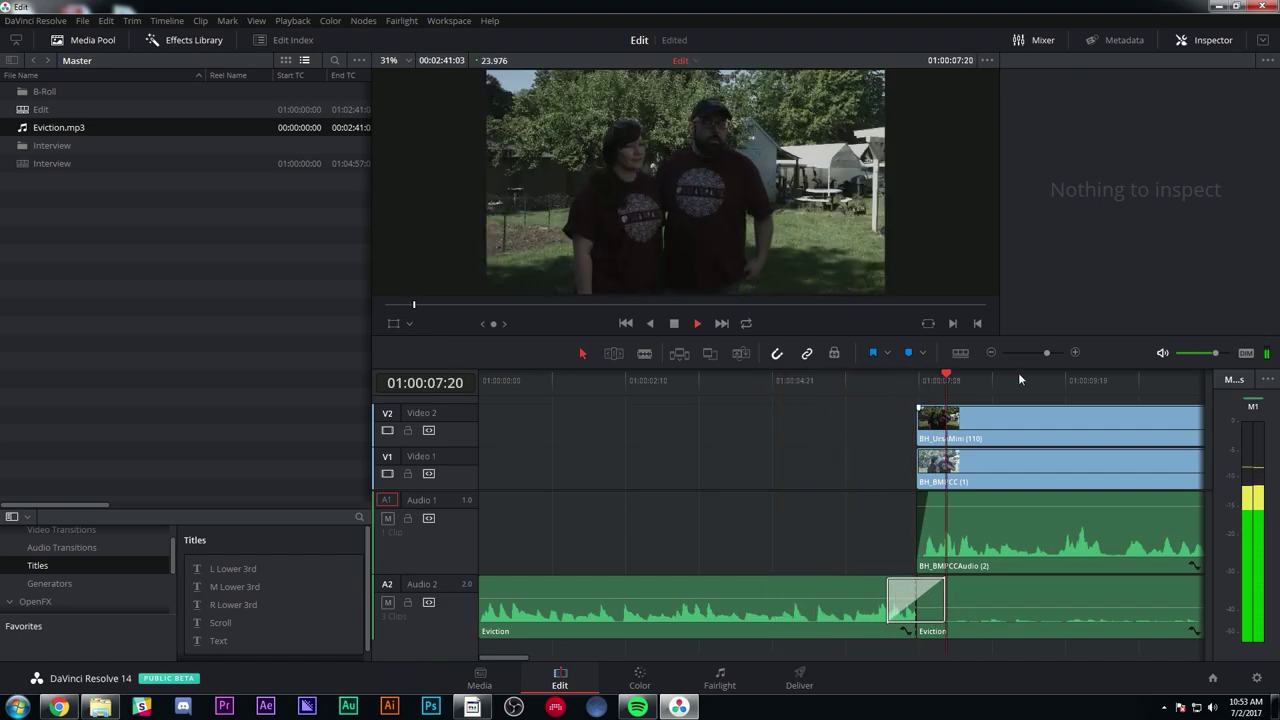
{"action": "key", "text": "ctrl+minus"}
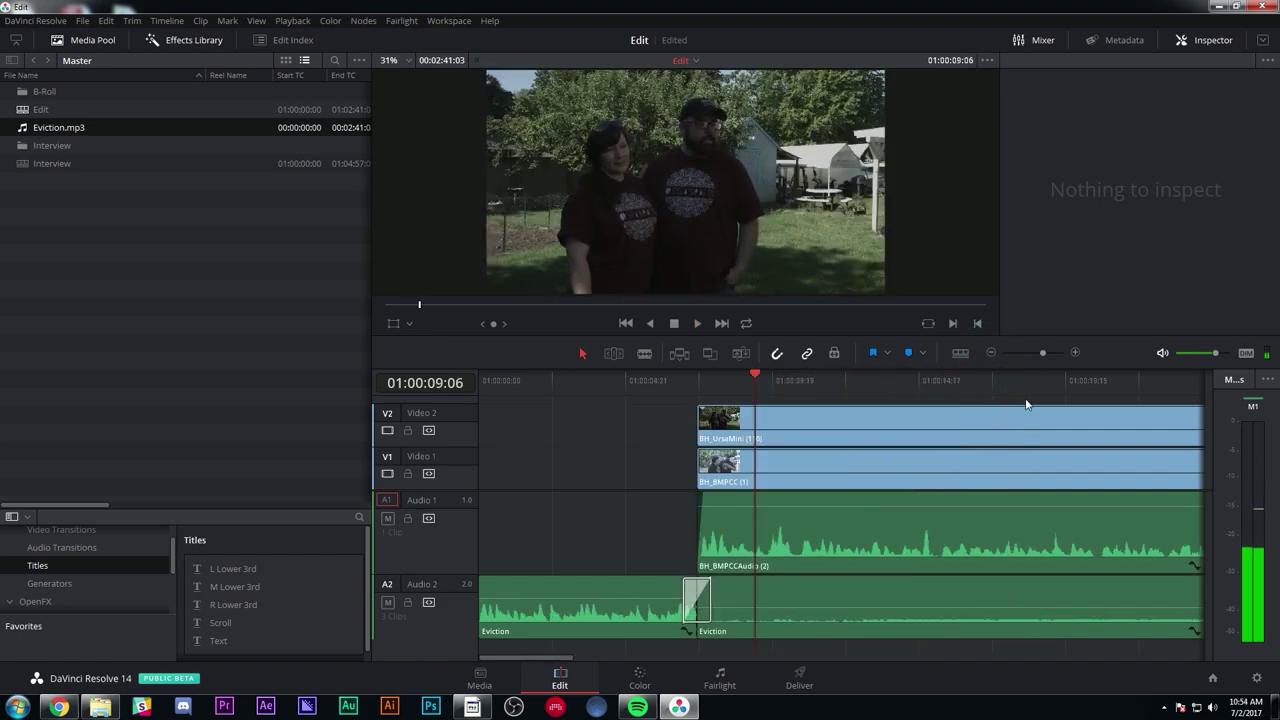
{"action": "key", "text": "ctrl+minus"}
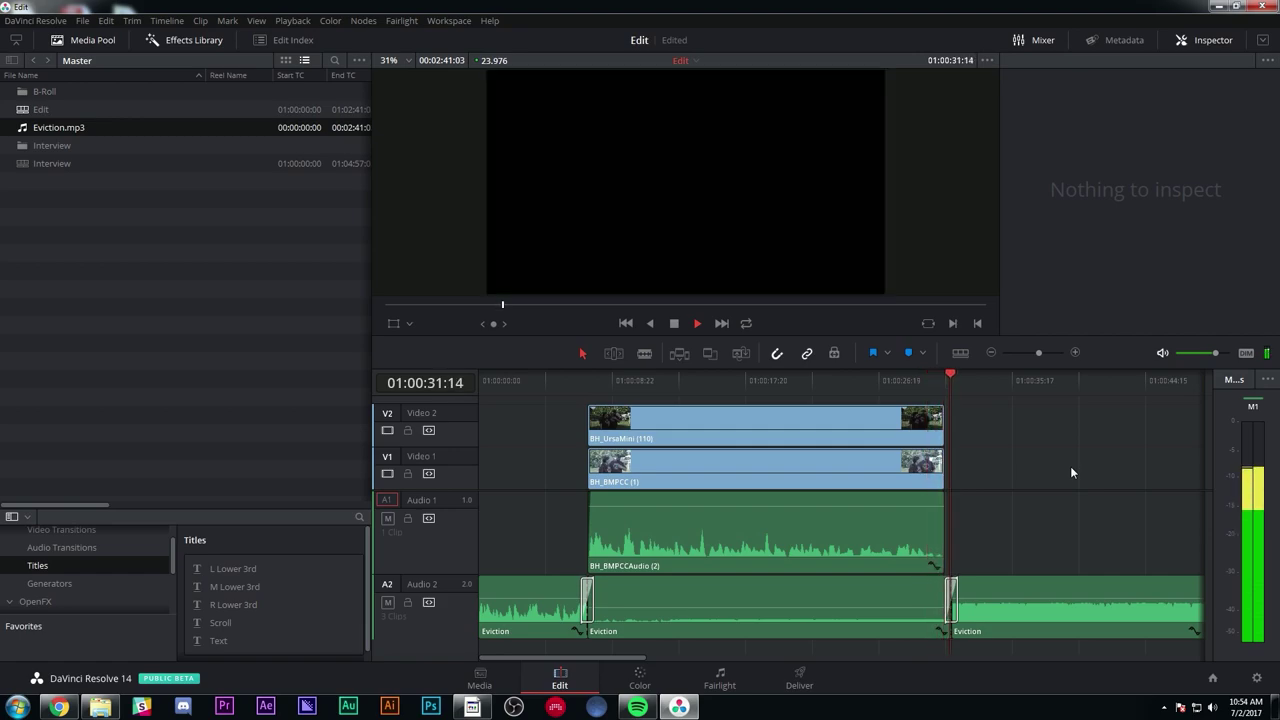
{"action": "key", "text": "ctrl+minus"}
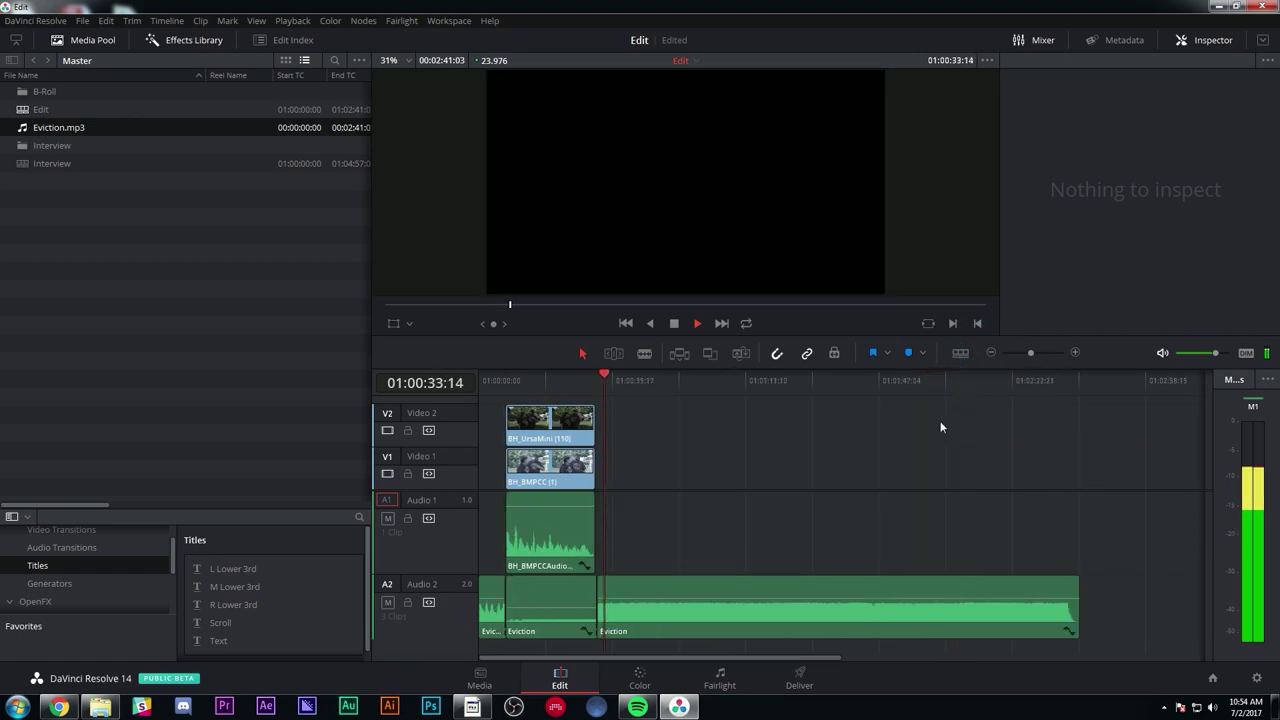
- Trim the last Eviction clip to its final 8.7 seconds or so, starting at the interview's end, and play it
{"action": "left_click", "coordinate": [649, 604]}
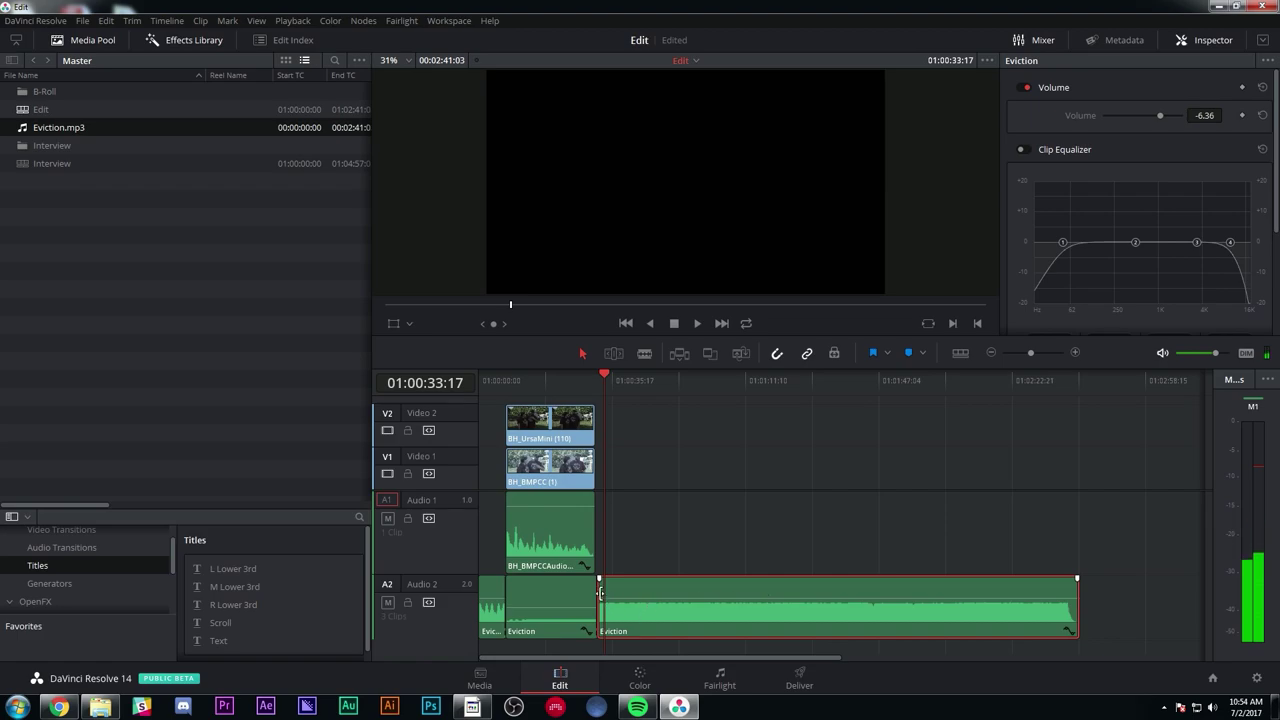
{"action": "mouse_move", "coordinate": [602, 590]}
{"action": "left_mouse_down"}
{"action": "mouse_move", "coordinate": [1048, 590]}
{"action": "mouse_move", "coordinate": [600, 605]}
{"action": "left_mouse_up"}
{"action": "left_click", "coordinate": [1074, 352]}
{"action": "left_click", "coordinate": [1074, 352]}
{"action": "left_click", "coordinate": [836, 379]}
{"action": "key", "text": "space"}
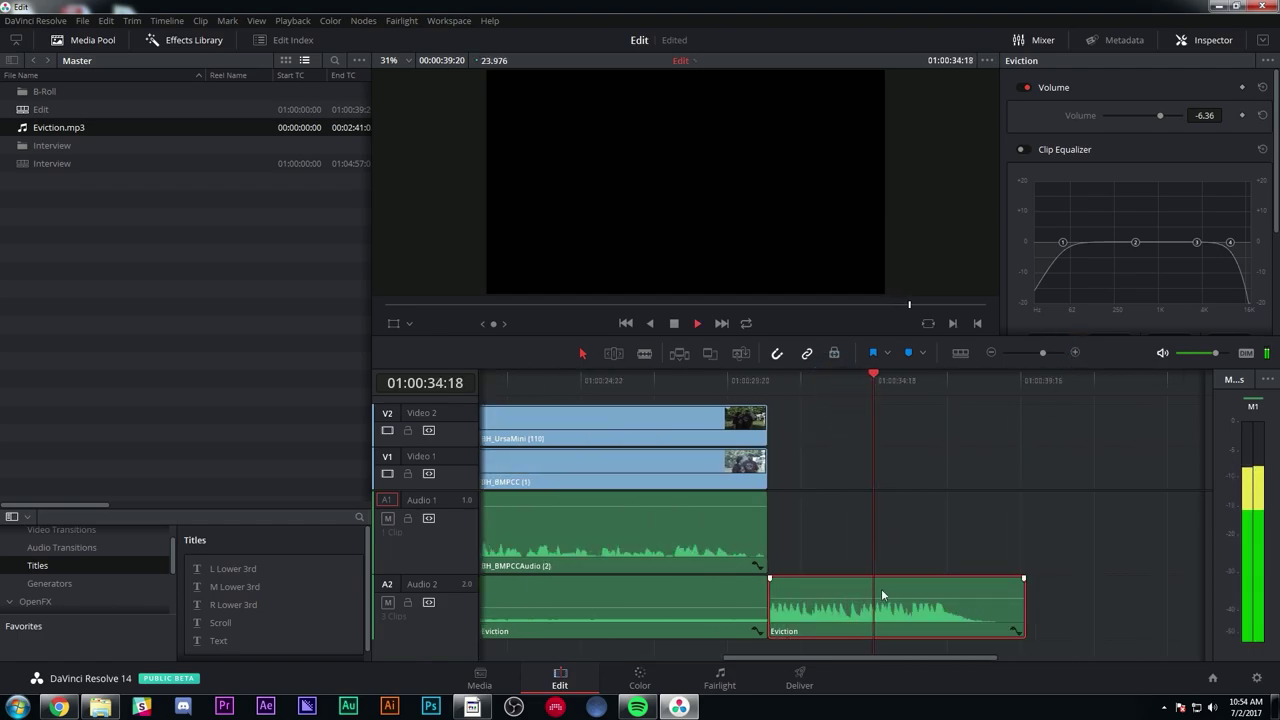
{"action": "left_click", "coordinate": [917, 507]}
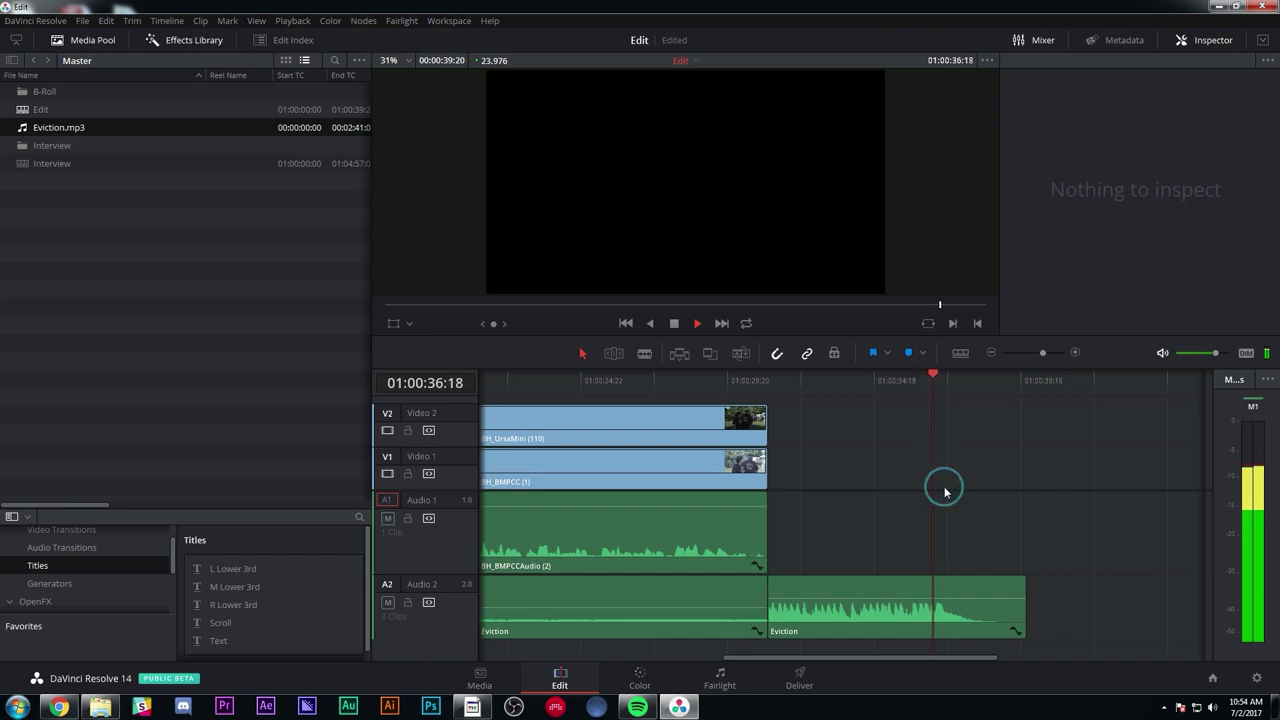
- Shorten the ending music by about 2.7 seconds from its start and add a 24 frame Cross Fade -3 dB at the interview's end
{"action": "left_click_drag", "start_coordinate": [769, 585], "coordinate": [810, 591]}
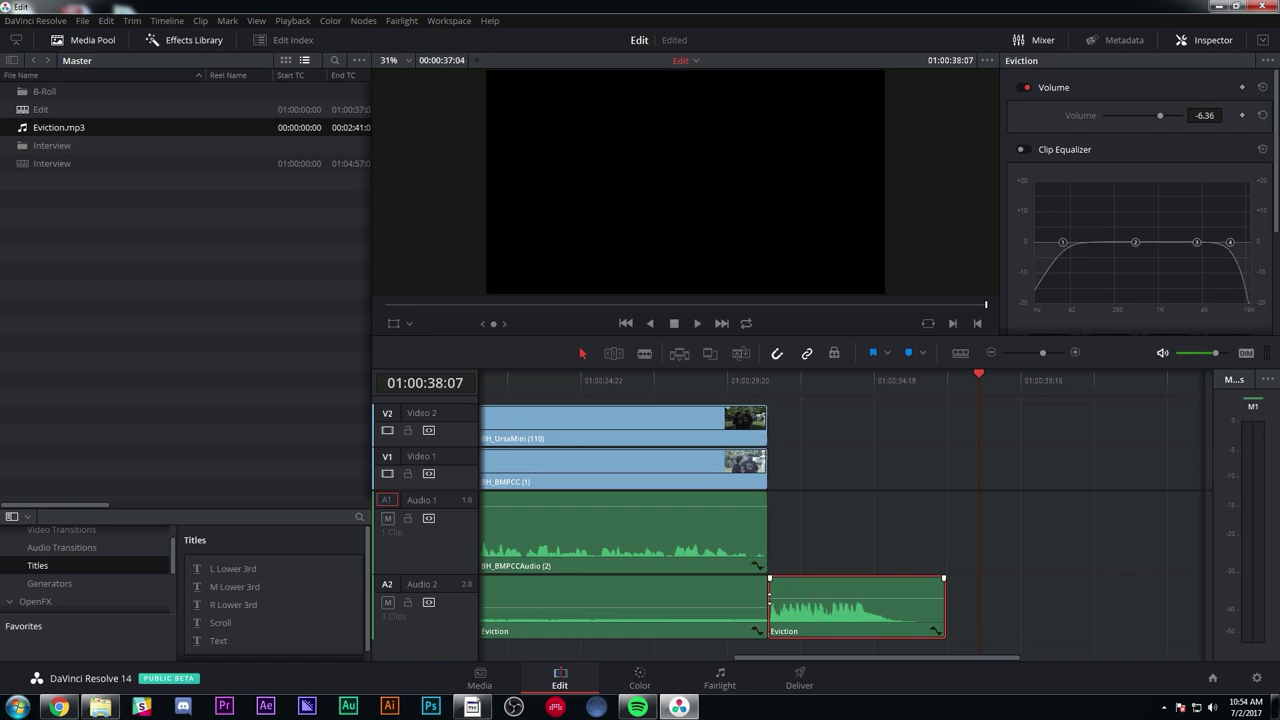
{"action": "left_click", "coordinate": [767, 619]}
{"action": "right_click", "coordinate": [768, 612]}
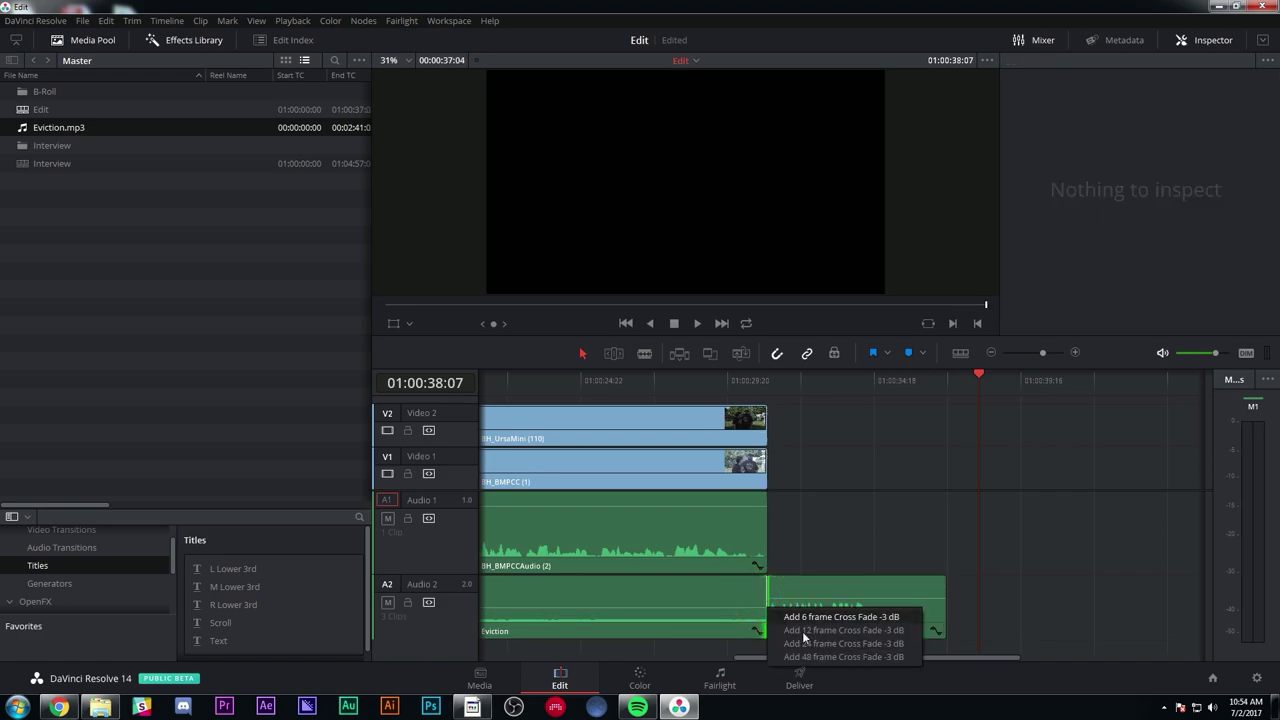
{"action": "left_click", "coordinate": [803, 630]}
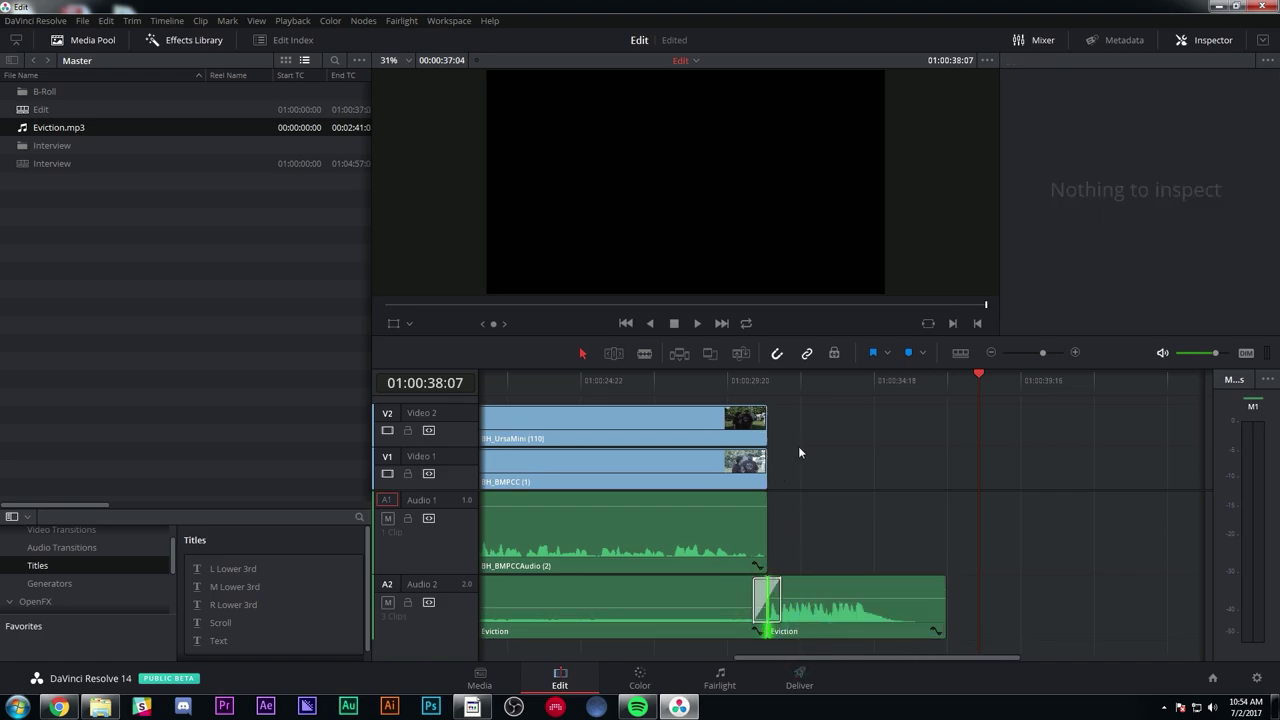
- Play back the end of the interview from about 01:00:27:22 to check the cross fade into the ending music
{"action": "left_click", "coordinate": [756, 375]}
{"action": "key", "text": "space"}
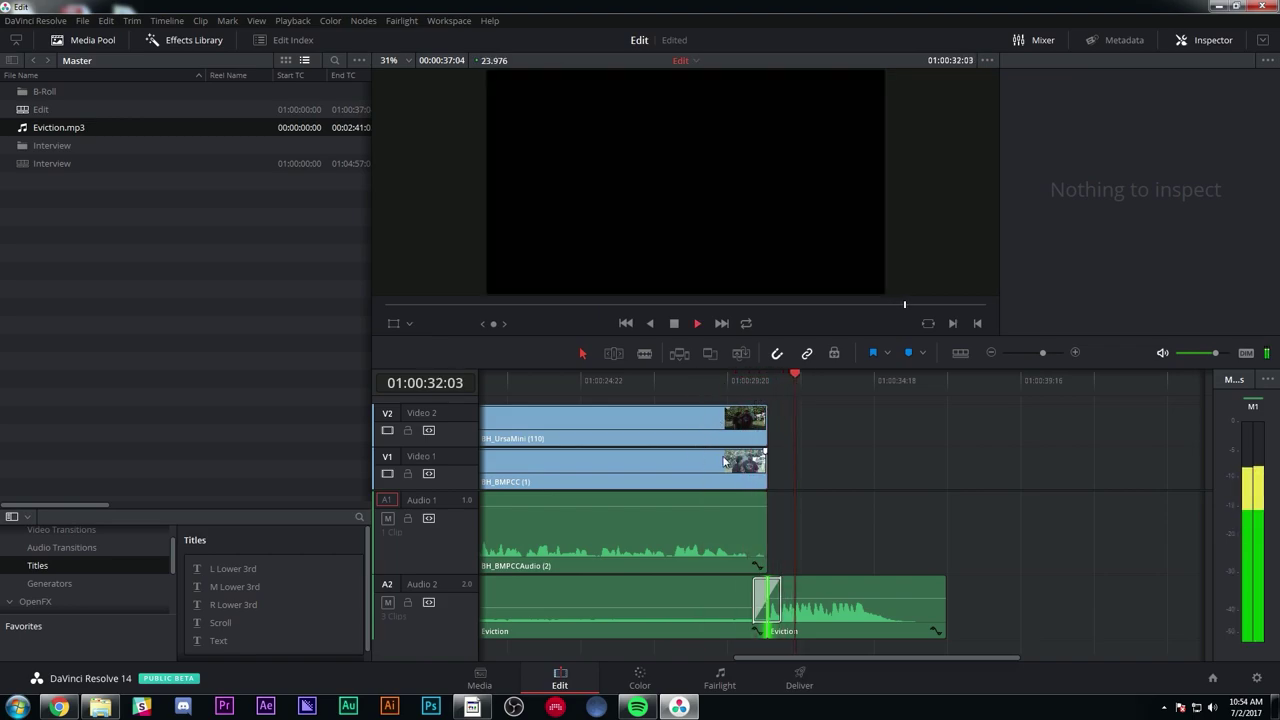
{"action": "left_click", "coordinate": [670, 376]}
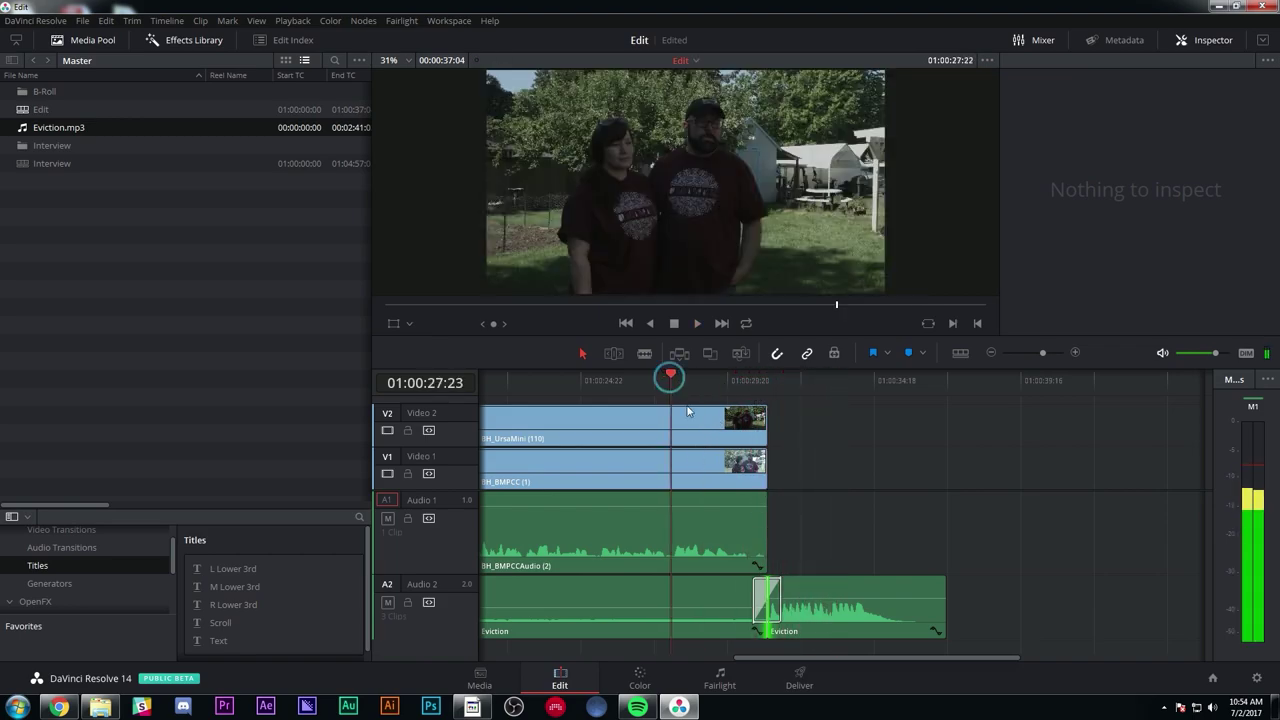
{"action": "key", "text": "space"}
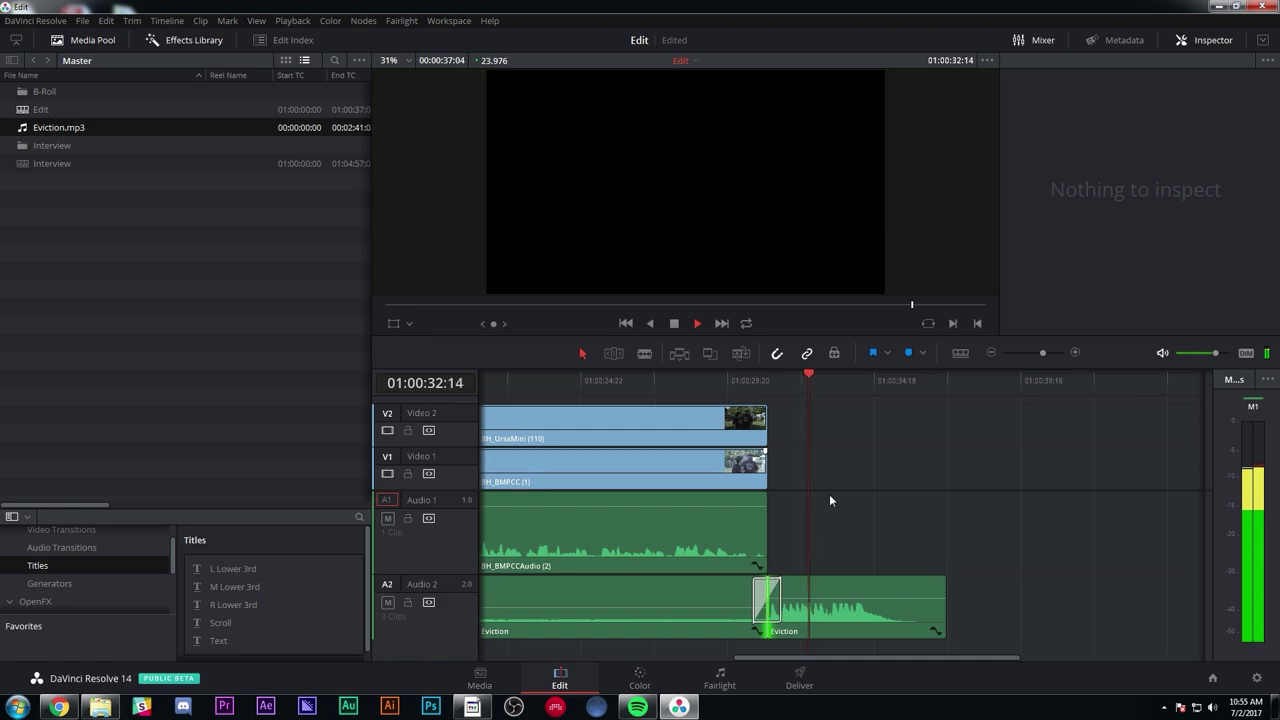
{"action": "key", "text": "space"}
- Move the ending music clip about five seconds later and delete the fade left at the end of the quiet music clip
{"action": "left_click_drag", "start_coordinate": [818, 587], "coordinate": [967, 590]}
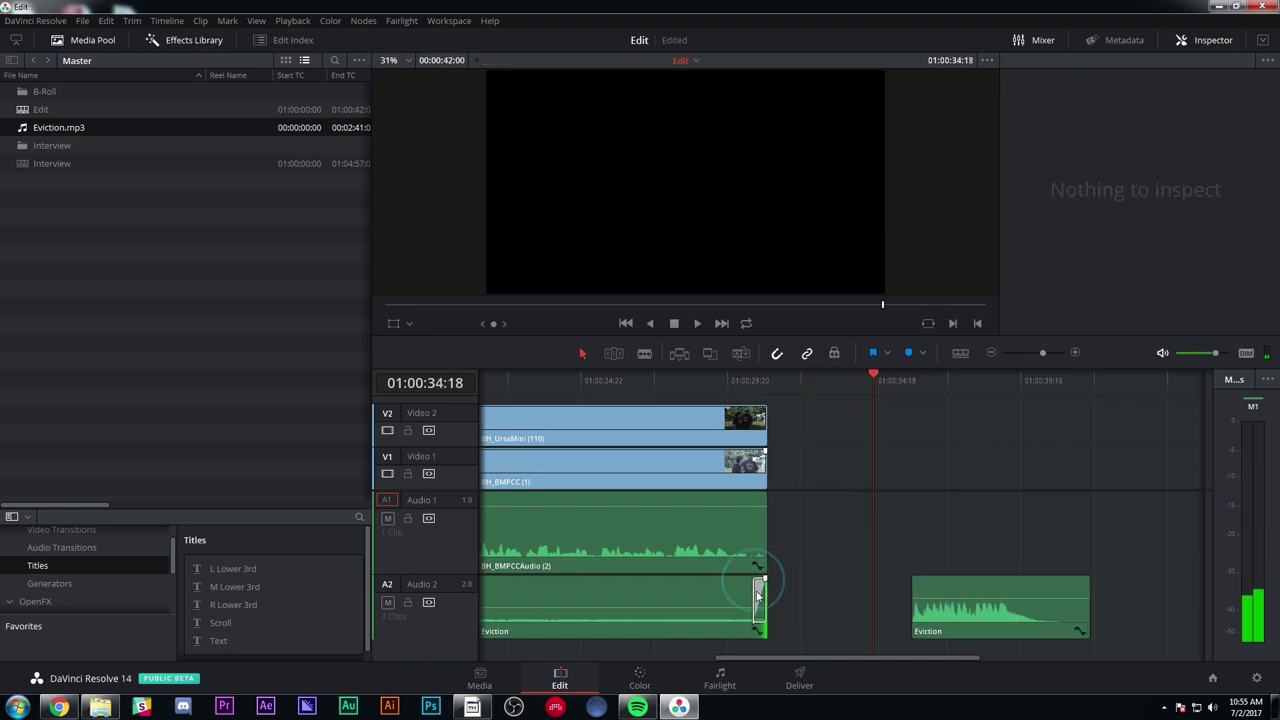
{"action": "left_click", "coordinate": [757, 595]}
{"action": "key", "text": "Delete"}
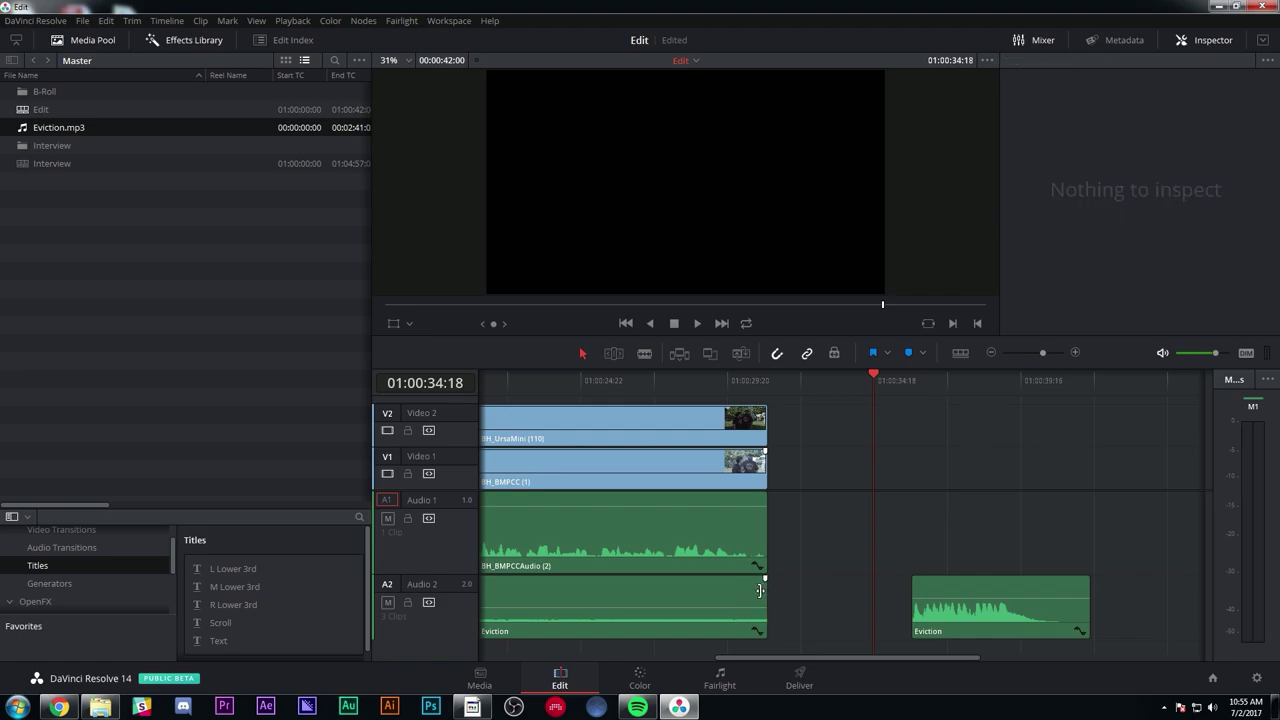
- Extend the quiet music clip past the interview's end and play it with the Audio 1 track muted
{"action": "left_click_drag", "start_coordinate": [760, 590], "coordinate": [846, 590]}
{"action": "left_click_drag", "start_coordinate": [765, 388], "coordinate": [674, 383]}
{"action": "left_click", "coordinate": [387, 518]}
{"action": "key", "text": "space"}
{"action": "key", "text": "space"}
- Try ending the quiet music at 01:00:30:05, closing the ending clip up to it with a 24 frame Cross Fade -3 dB
{"action": "left_click_drag", "start_coordinate": [846, 590], "coordinate": [741, 591]}
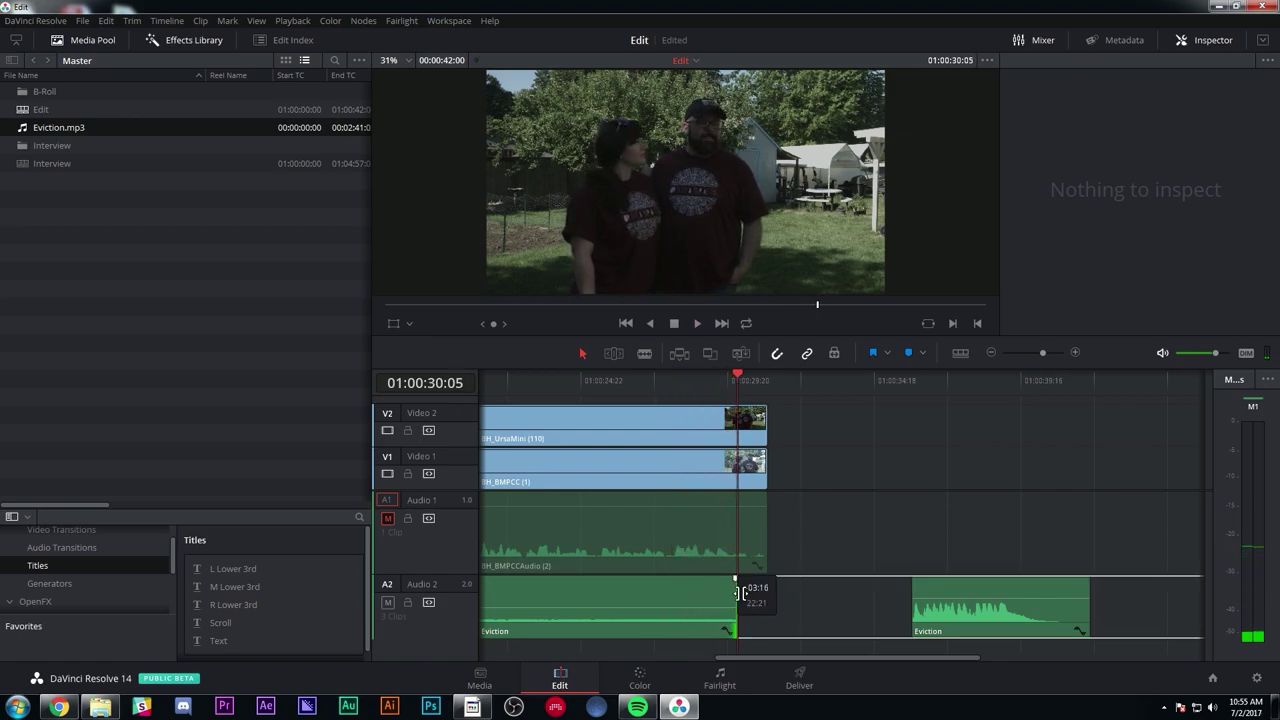
{"action": "left_click_drag", "start_coordinate": [977, 605], "coordinate": [805, 607]}
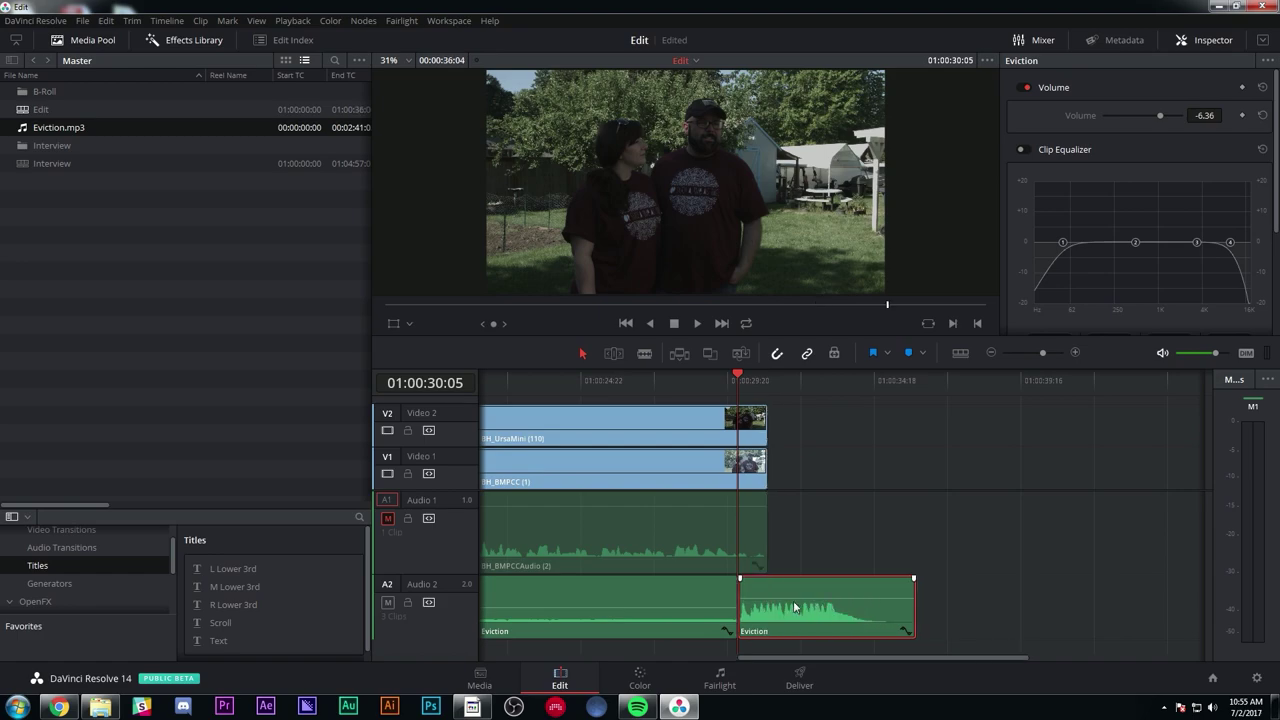
{"action": "right_click", "coordinate": [740, 593]}
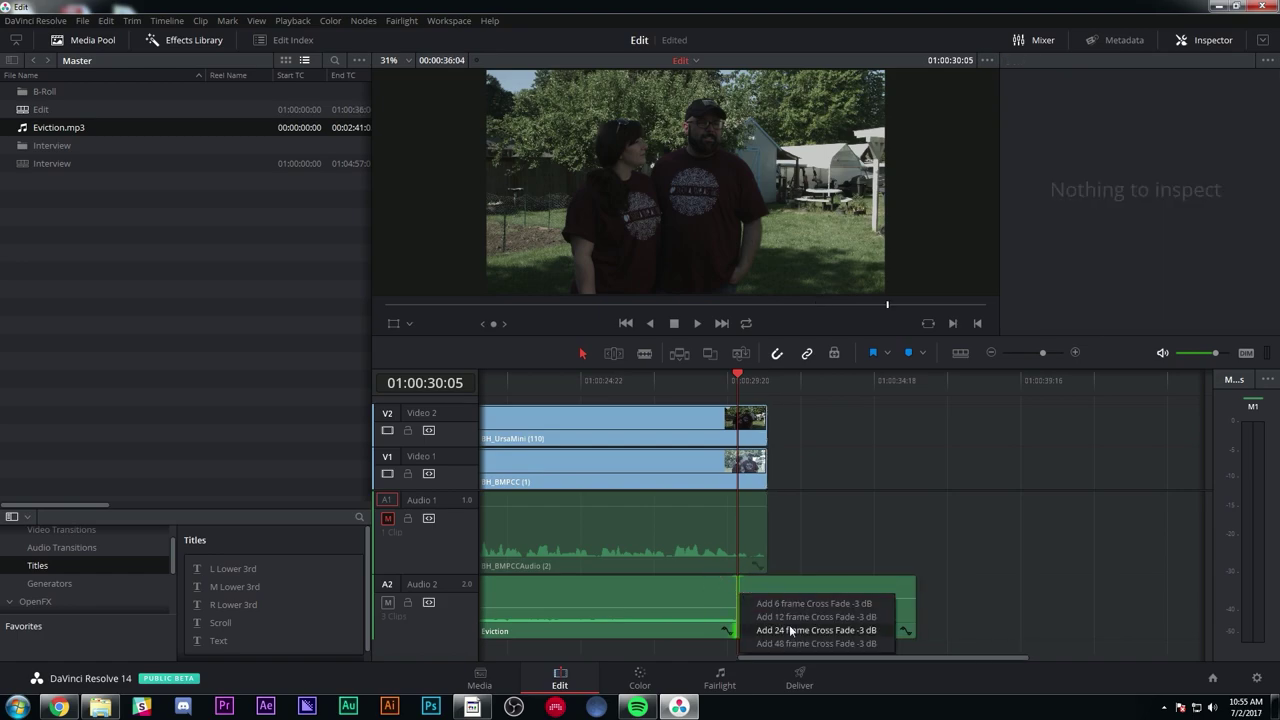
{"action": "left_click", "coordinate": [789, 620]}
{"action": "left_click", "coordinate": [682, 385]}
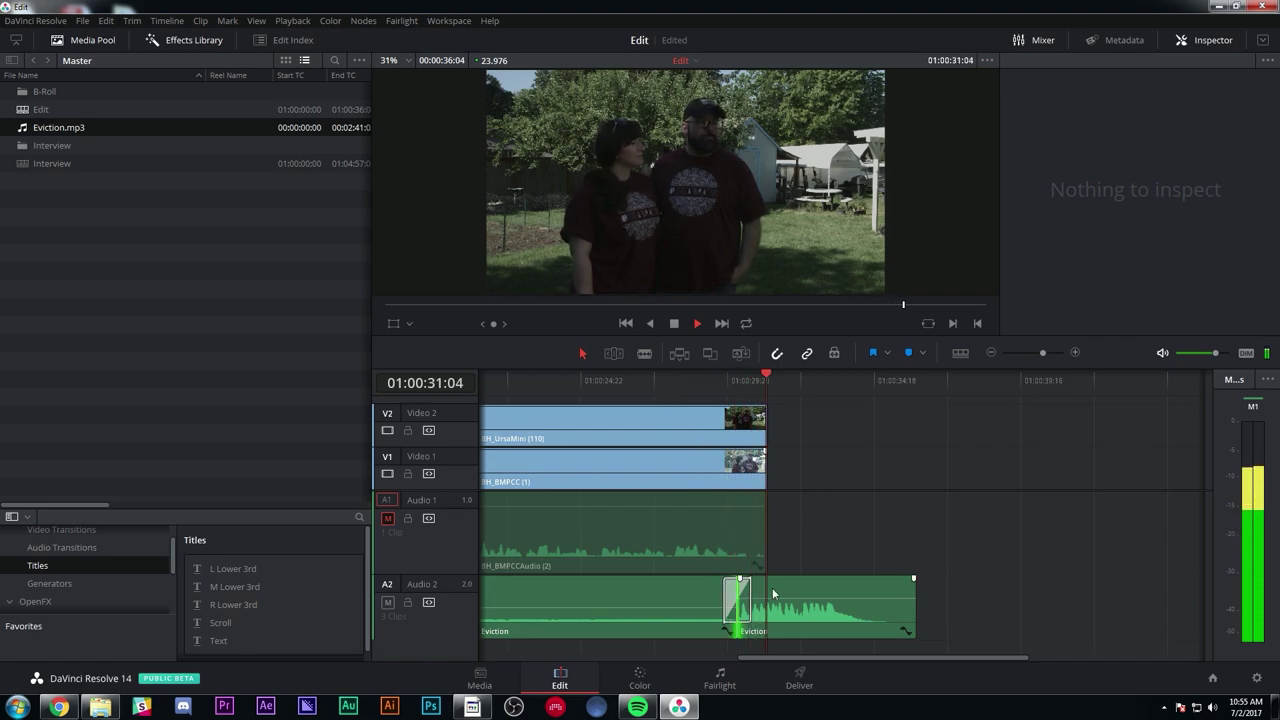
{"action": "key", "text": "space"}
- Add a 24 frame Cross Fade -3 dB at the music cut just after the interview's end and play across it
{"action": "left_click", "coordinate": [1075, 352]}
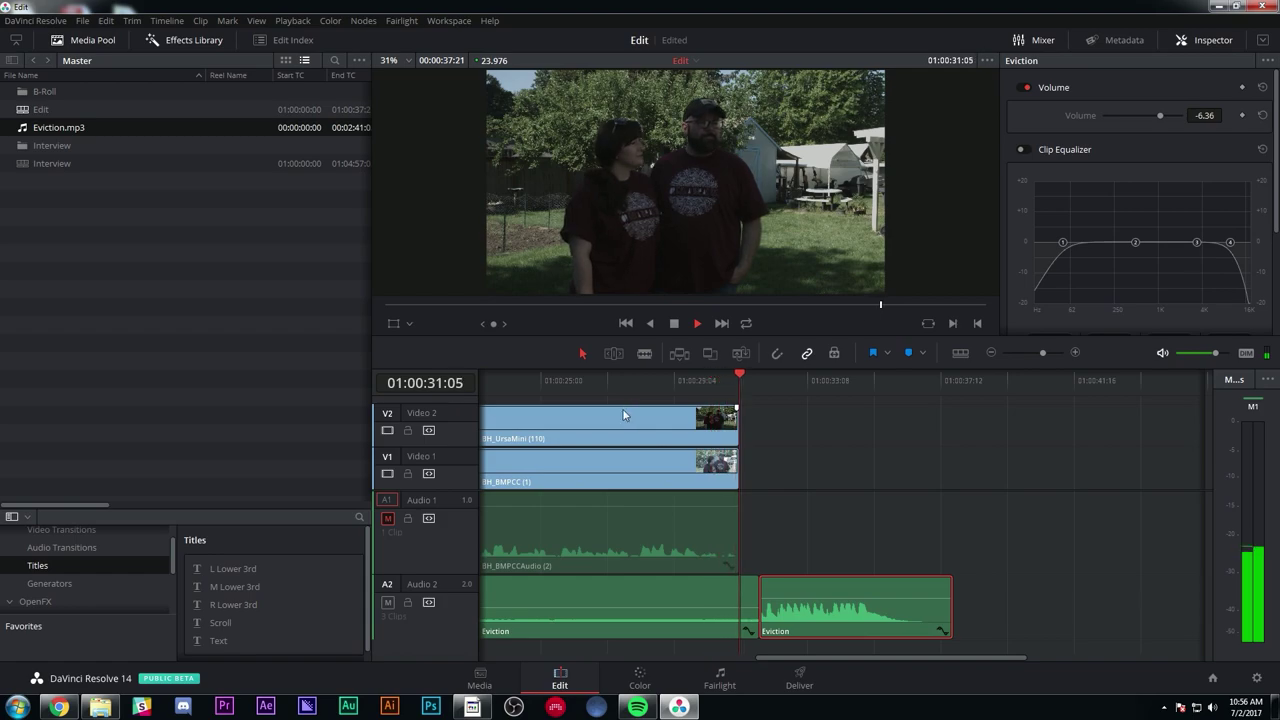
{"action": "key", "text": "space"}
{"action": "right_click", "coordinate": [758, 590]}
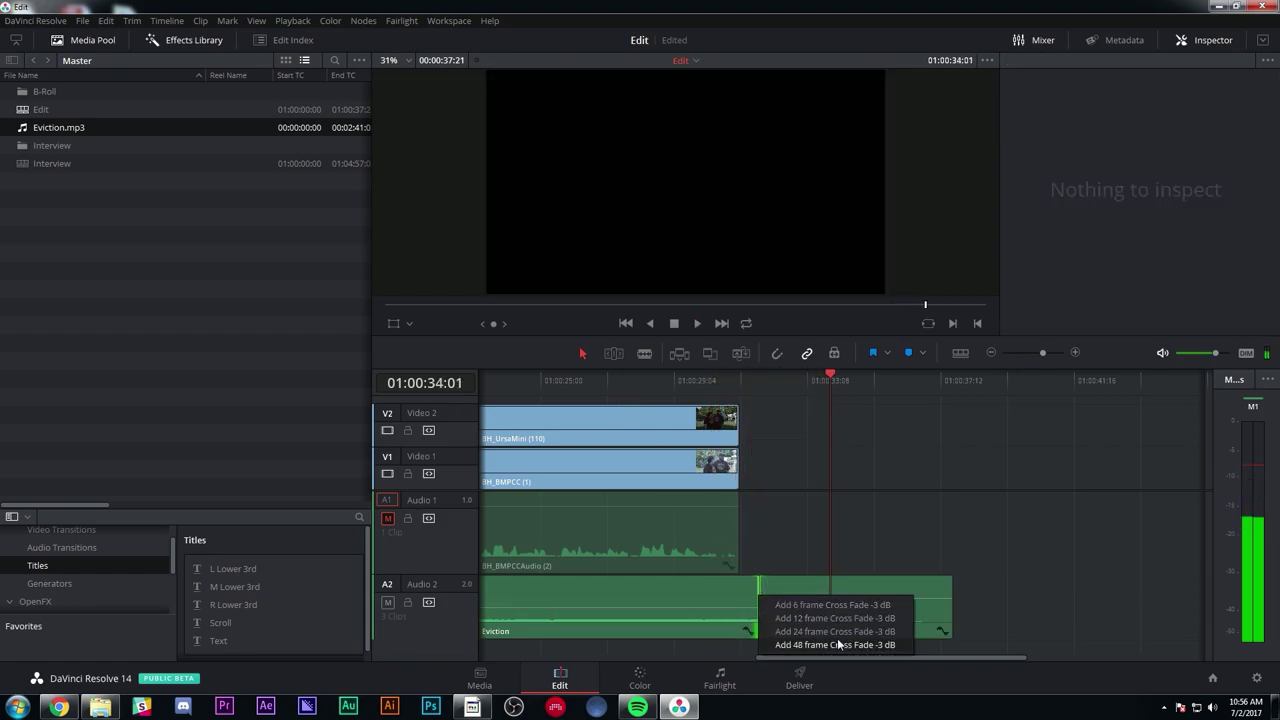
{"action": "left_click", "coordinate": [837, 644]}
{"action": "left_click", "coordinate": [697, 381]}
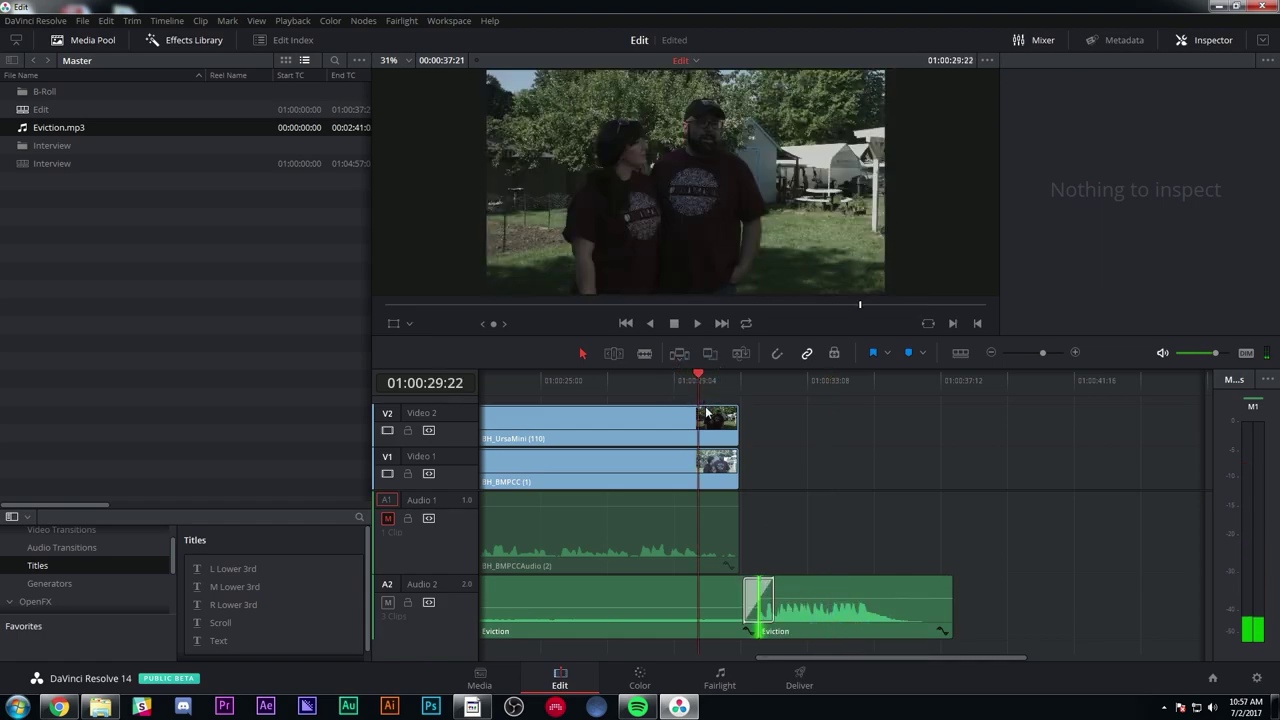
{"action": "key", "text": "space"}
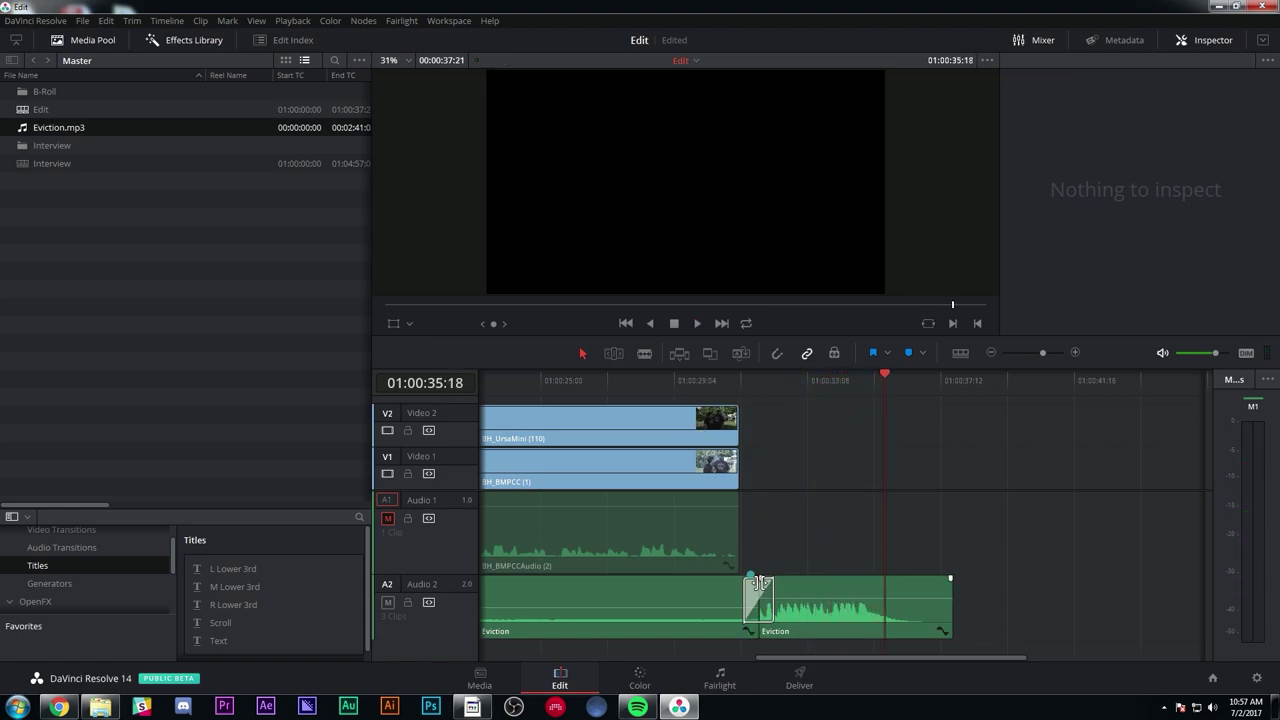
- Roll the cross-faded music cut about five seconds earlier under the interview and split the louder music at the interview's end
{"action": "left_click_drag", "start_coordinate": [760, 583], "coordinate": [592, 588]}
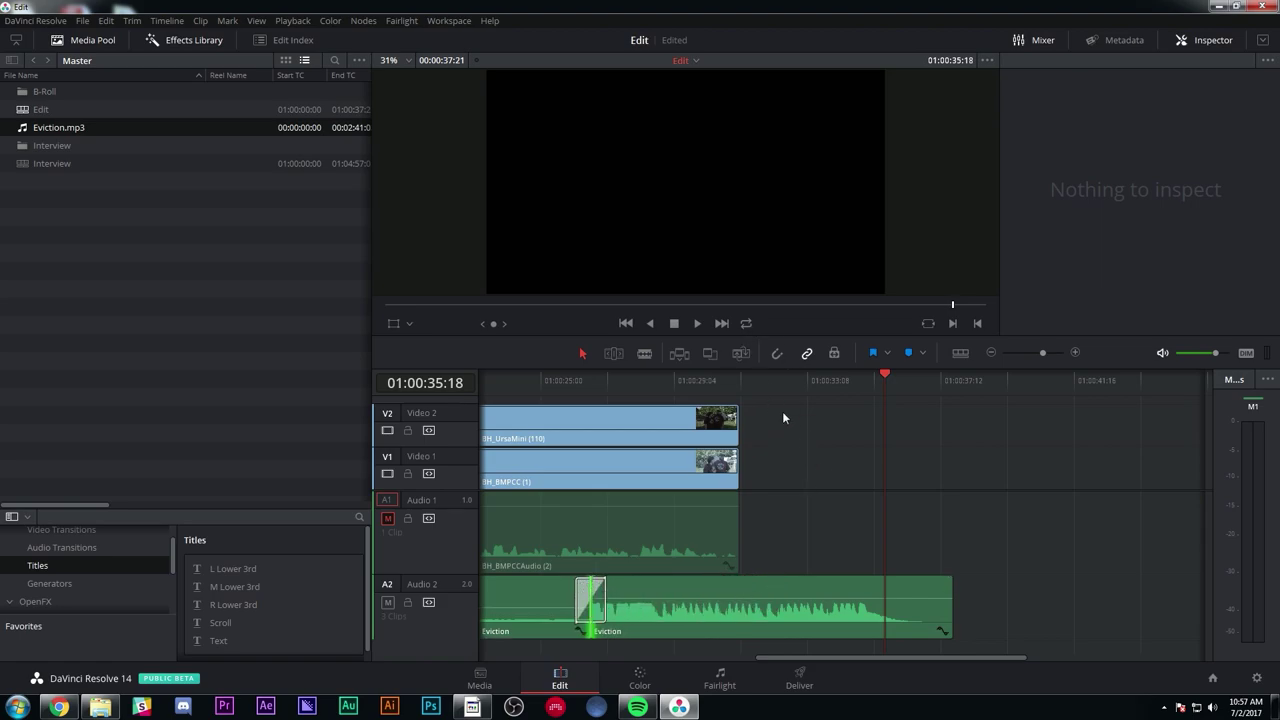
{"action": "left_click", "coordinate": [648, 354]}
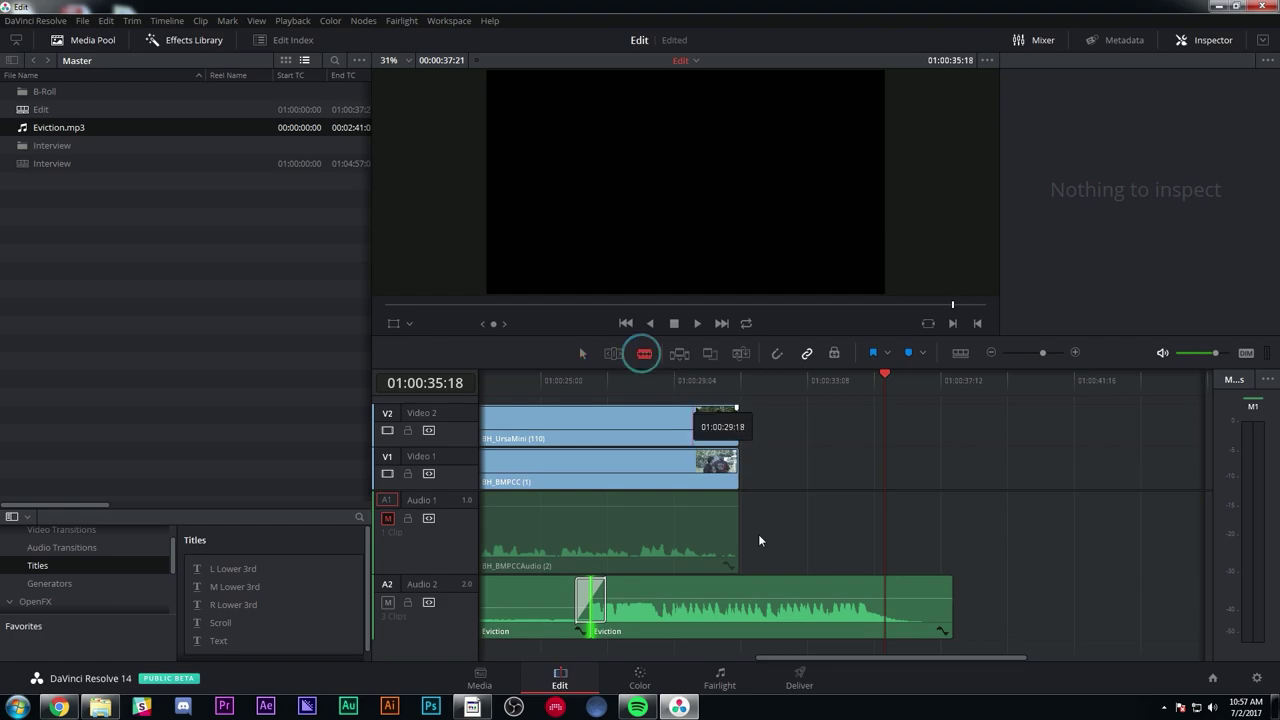
{"action": "left_click", "coordinate": [737, 600]}
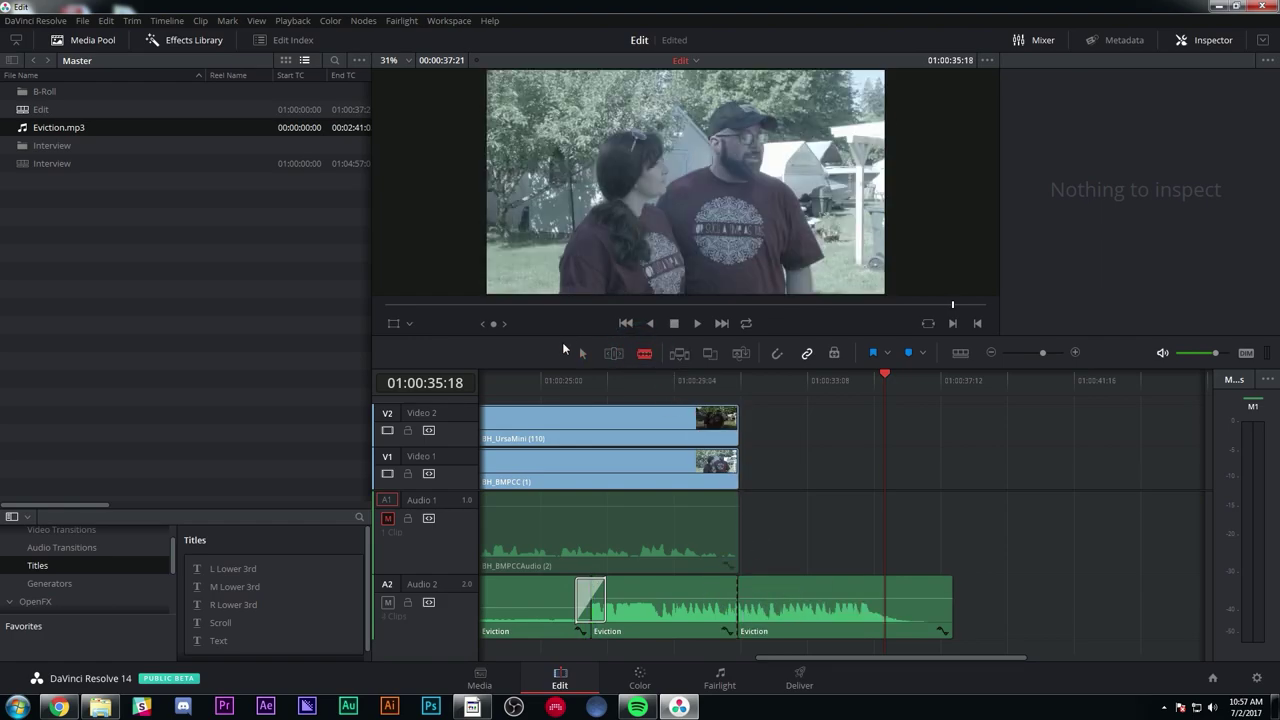
- Add a 24 frame Cross Fade -3 dB at the new split in the Eviction music
{"action": "right_click", "coordinate": [737, 589]}
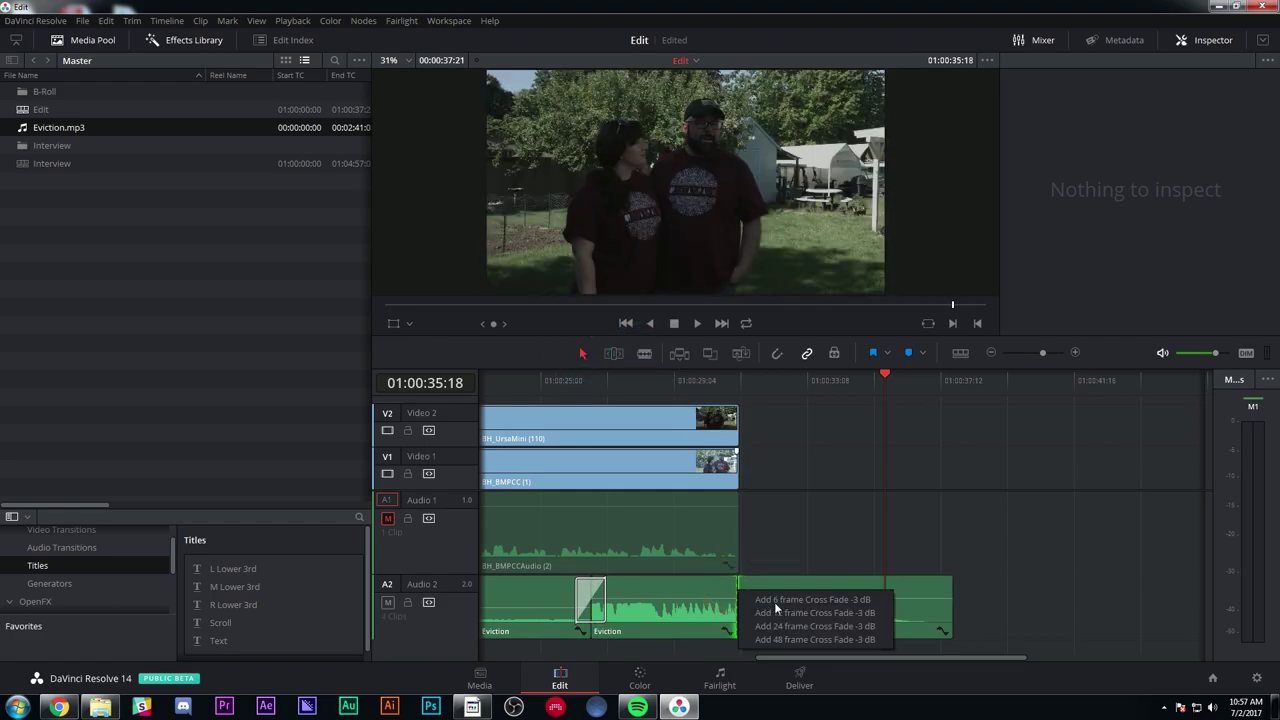
{"action": "left_click", "coordinate": [797, 628]}
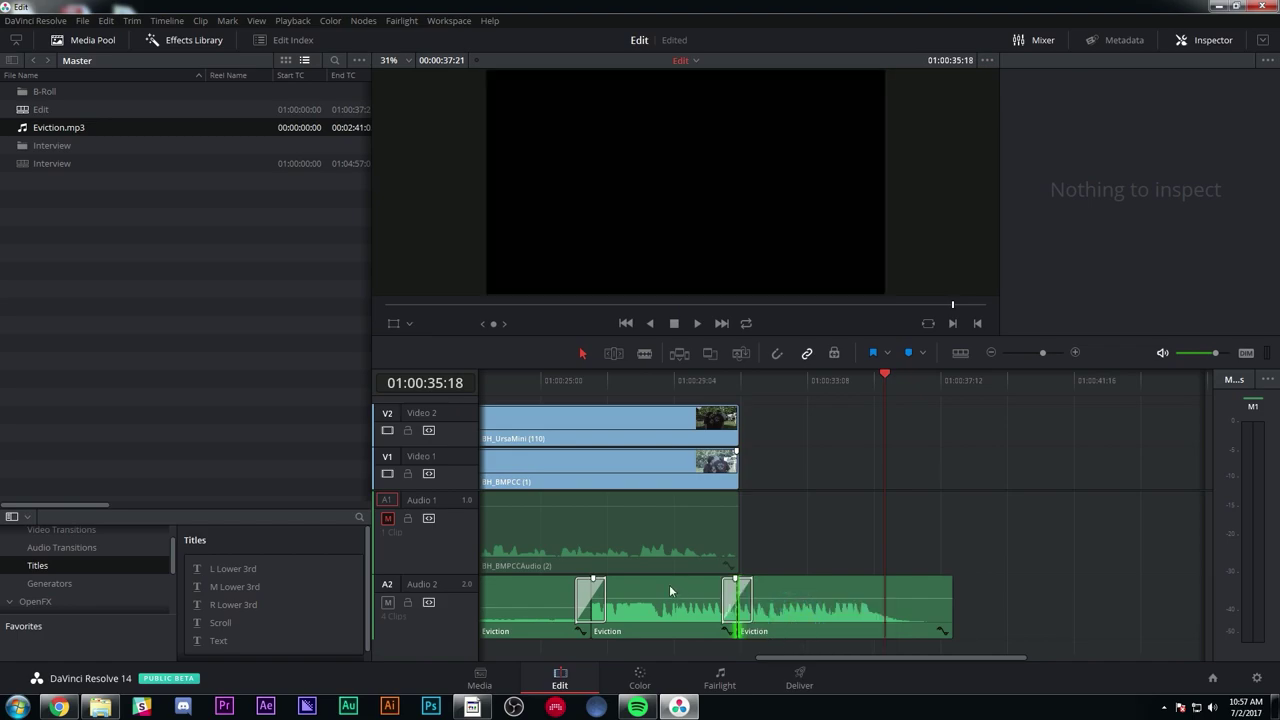
- Set the middle Eviction music clip's volume to -21.78 and reapply the cross fades at its ends
{"action": "left_click", "coordinate": [669, 589]}
{"action": "left_click", "coordinate": [525, 595]}
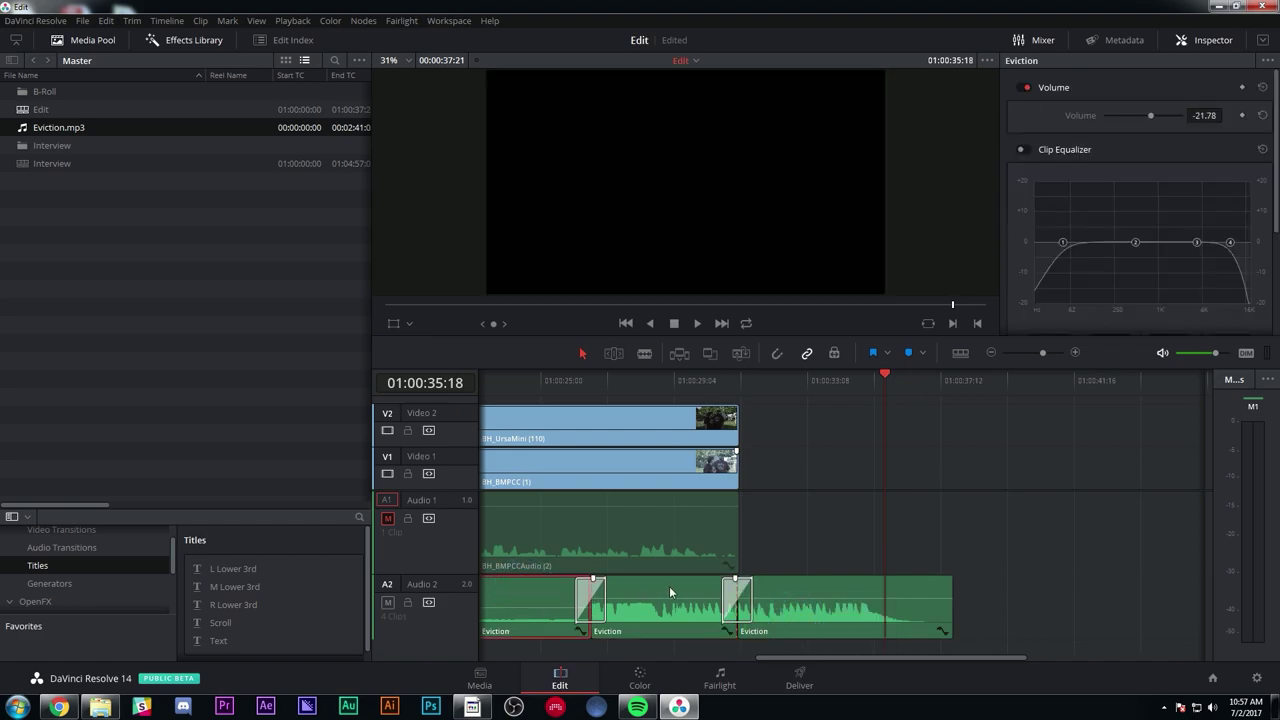
{"action": "left_click", "coordinate": [670, 590]}
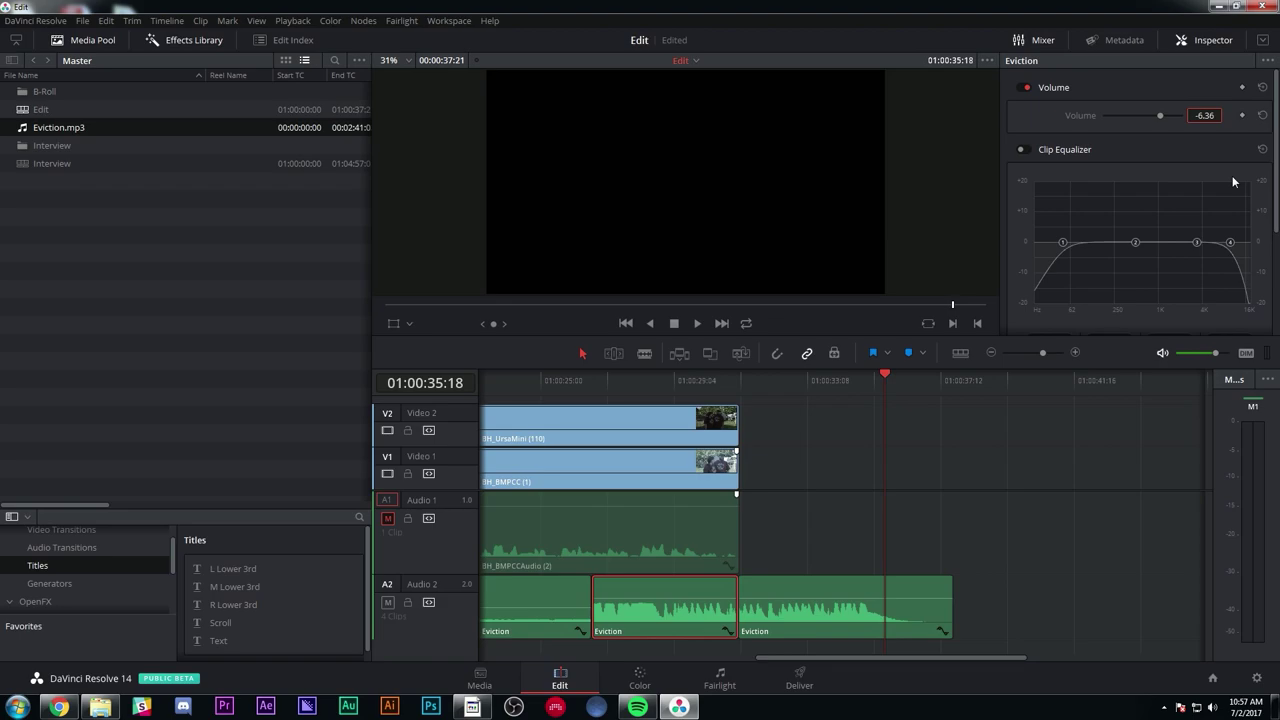
{"action": "type", "text": "-21.78"}
{"action": "key", "text": "Return"}
{"action": "key", "text": "ctrl+t"}
- Move the last music cut slightly earlier, lengthen its cross fade and play across the transition
{"action": "key", "text": "/"}
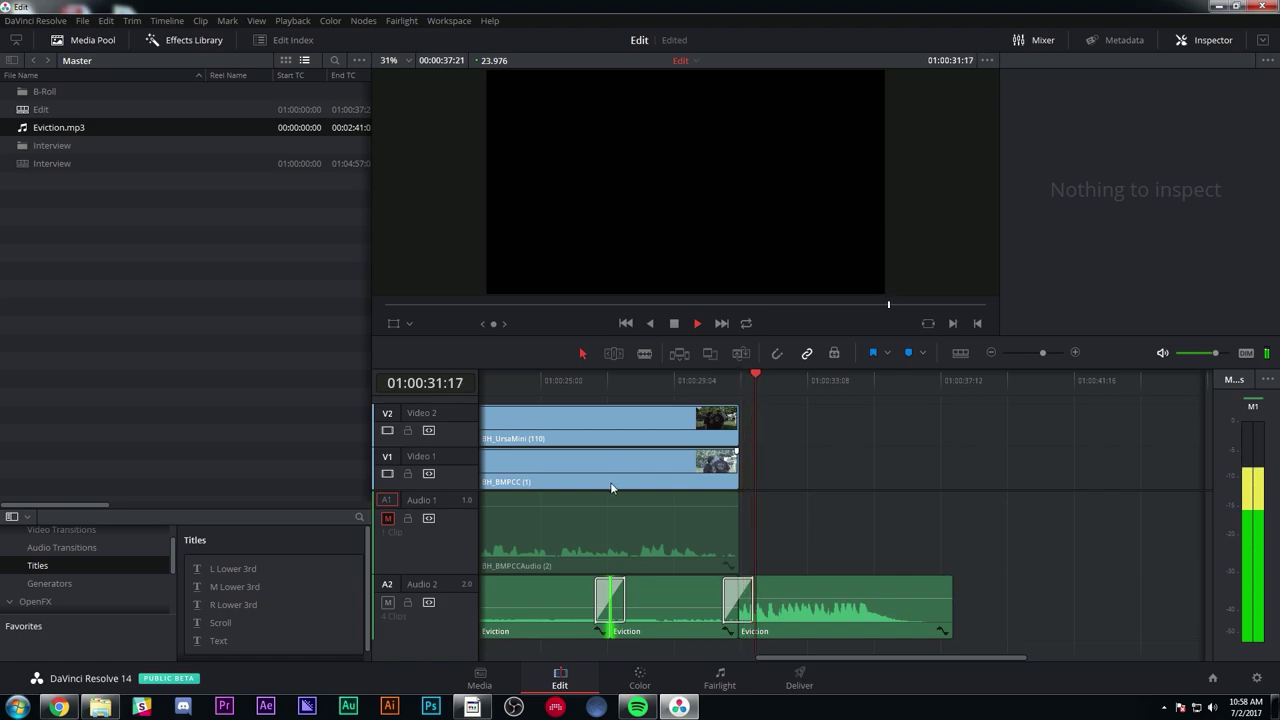
{"action": "key", "text": "space"}
{"action": "left_click_drag", "start_coordinate": [752, 590], "coordinate": [728, 595]}
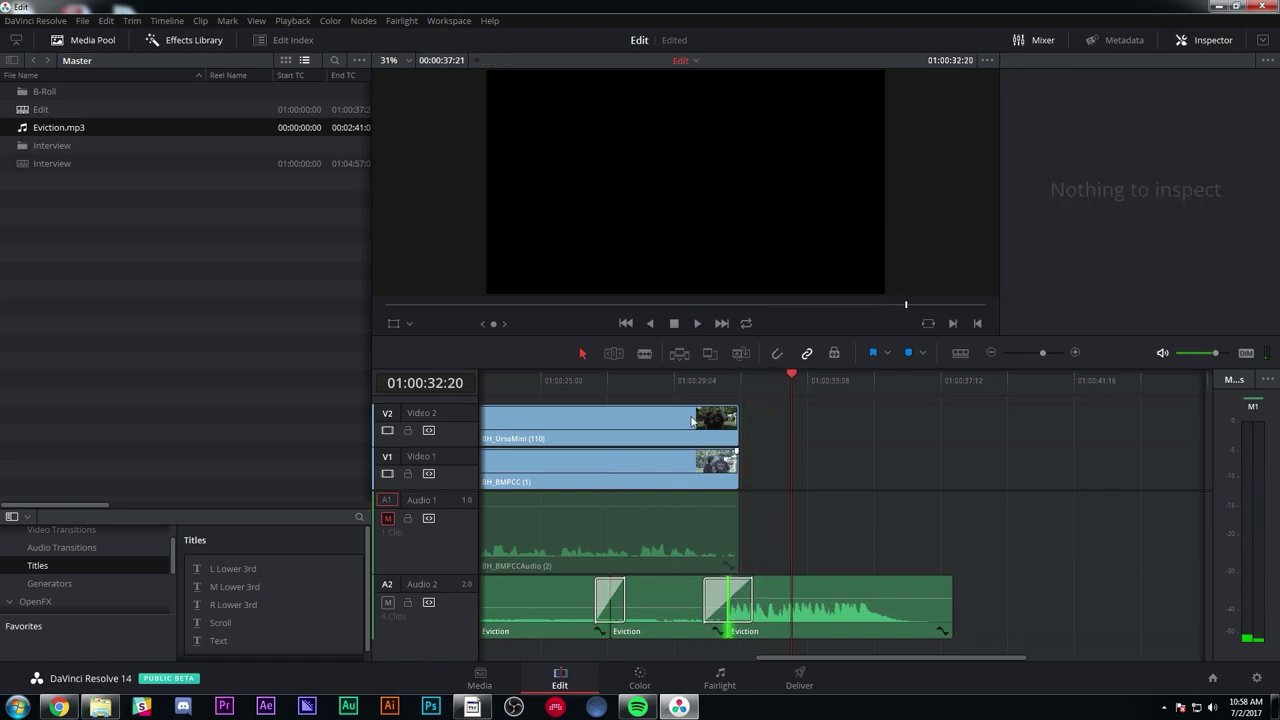
{"action": "key", "text": "/"}
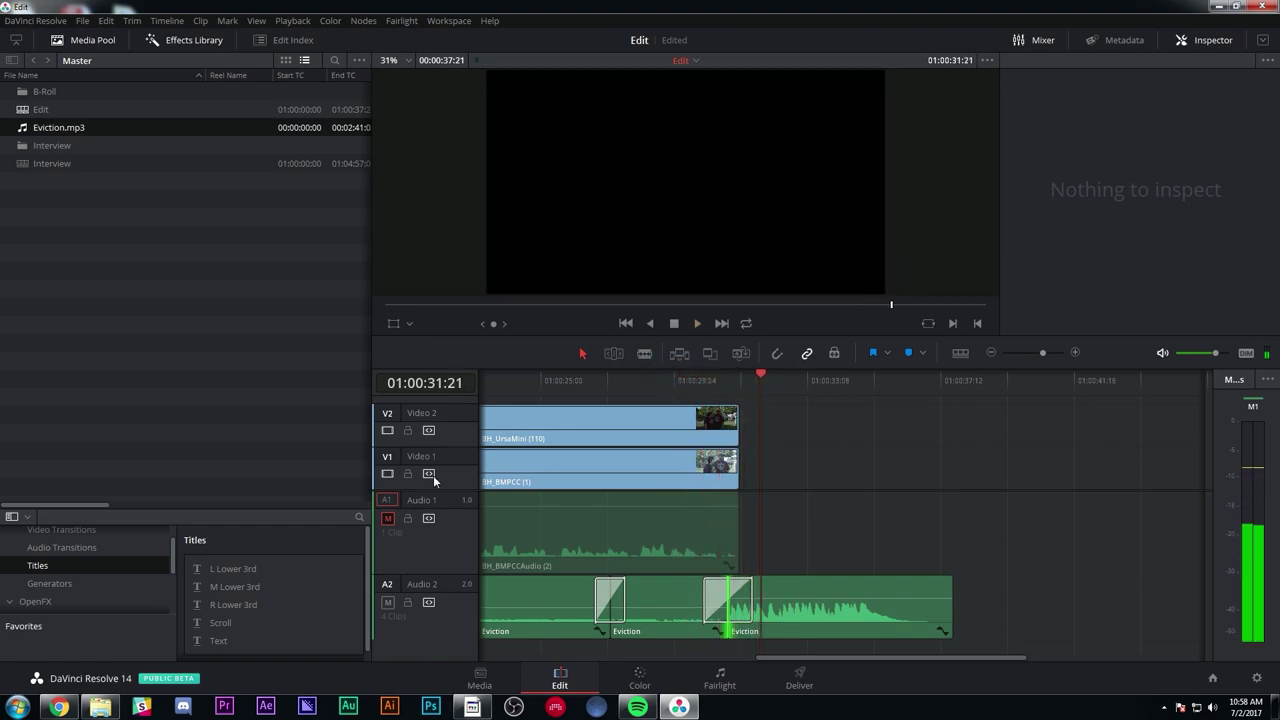
- Unmute Audio 1 and play the end of the interview through into the ending music
{"action": "left_click", "coordinate": [386, 518]}
{"action": "left_click_drag", "start_coordinate": [793, 664], "coordinate": [766, 660]}
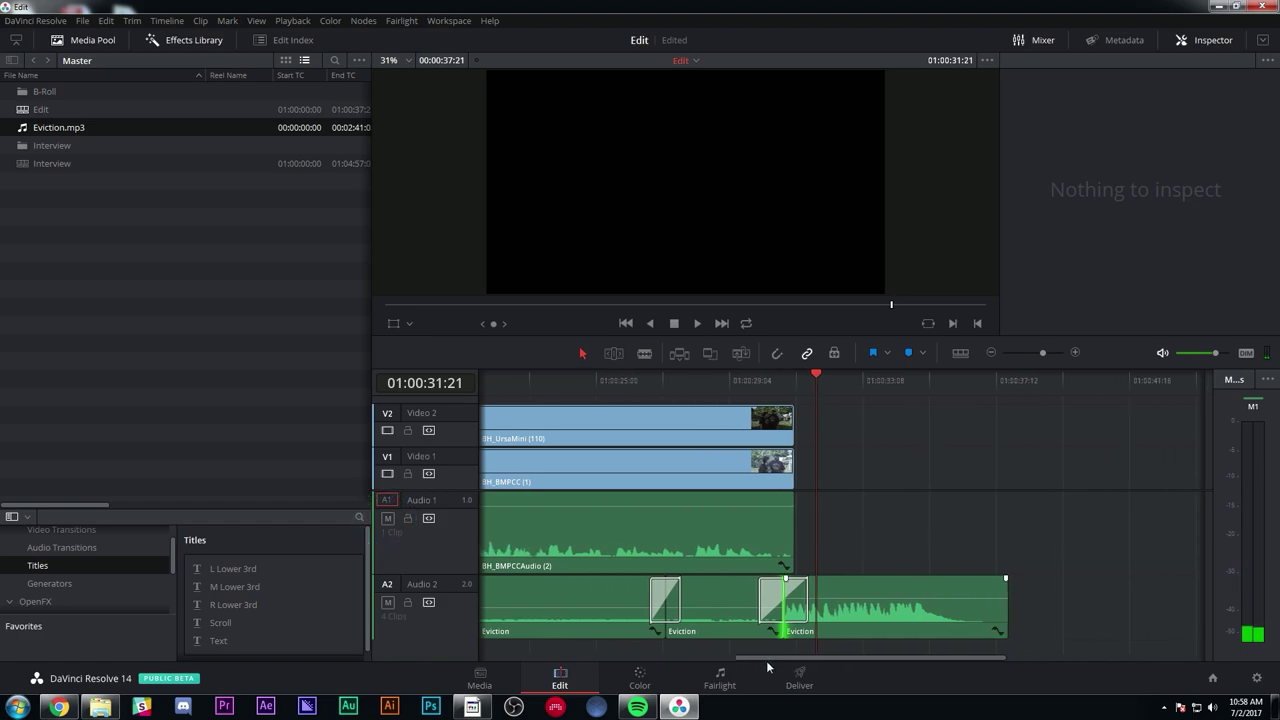
{"action": "left_click", "coordinate": [581, 375]}
{"action": "key", "text": "space"}
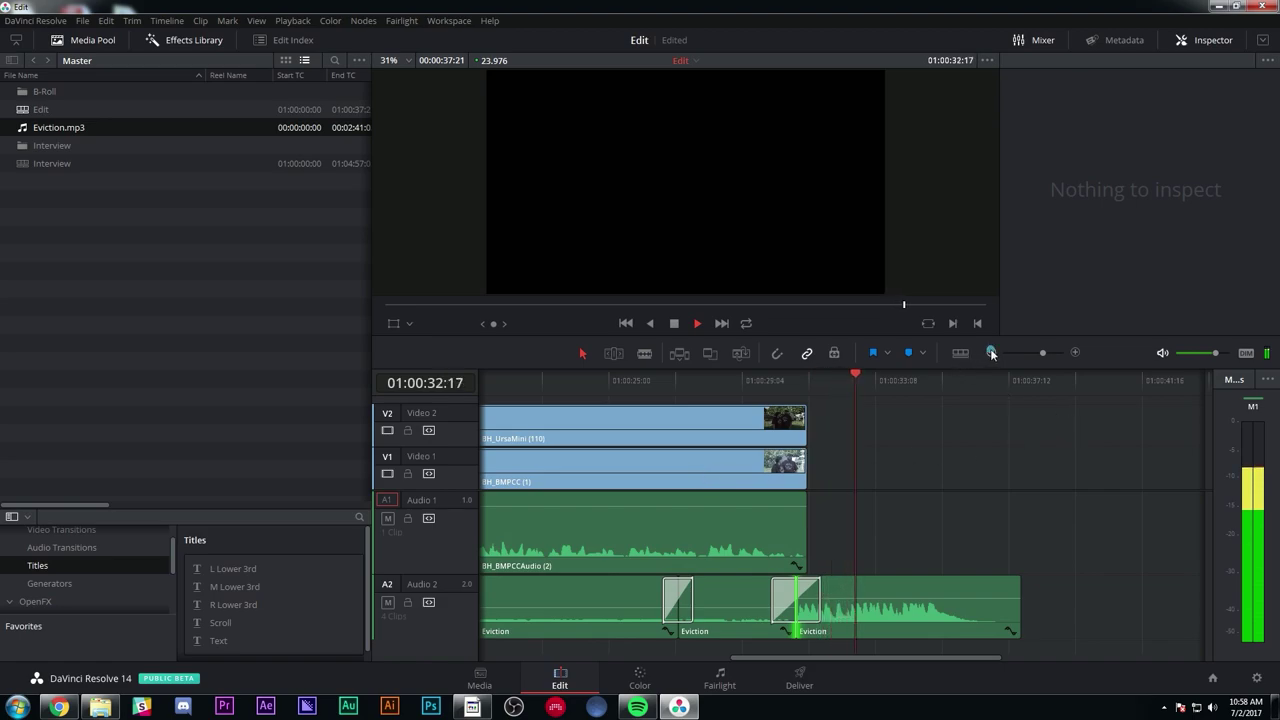
{"action": "key", "text": "ctrl+minus"}
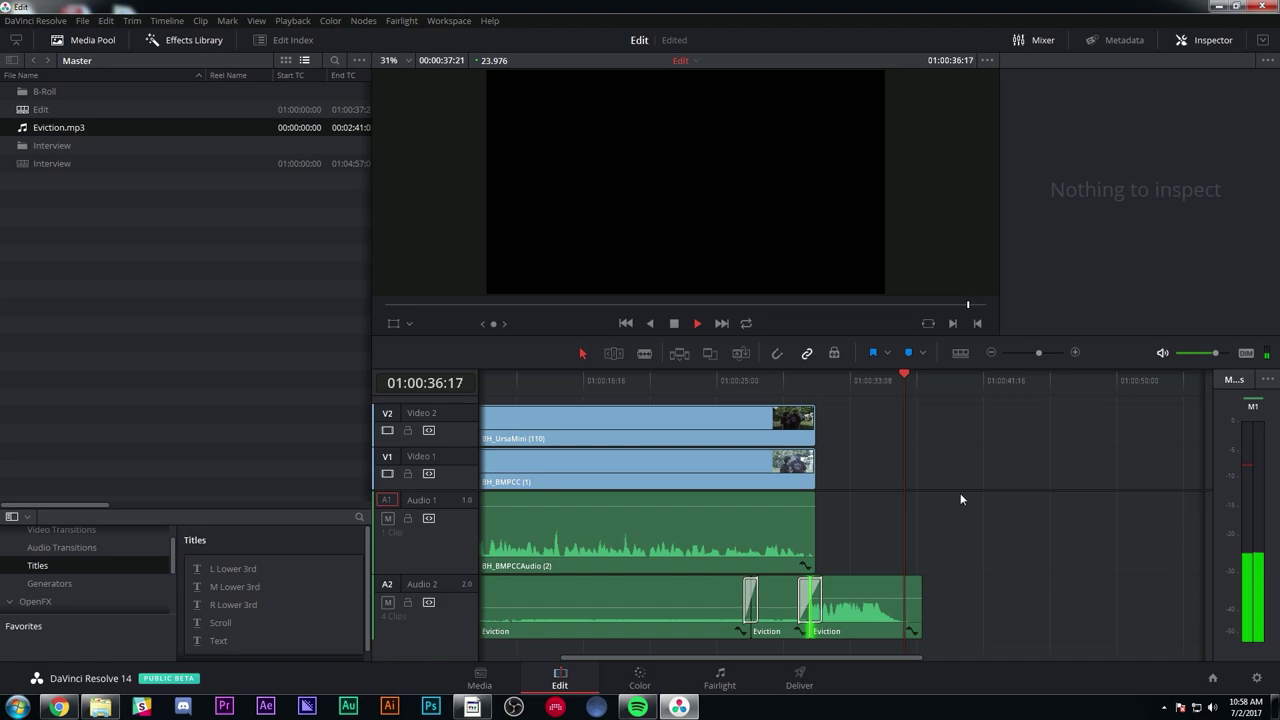
{"action": "key", "text": "space"}
- Split both interview camera clips and their audio at 01:00:17:07
{"action": "key", "text": "Home"}
{"action": "key", "text": "ctrl+minus"}
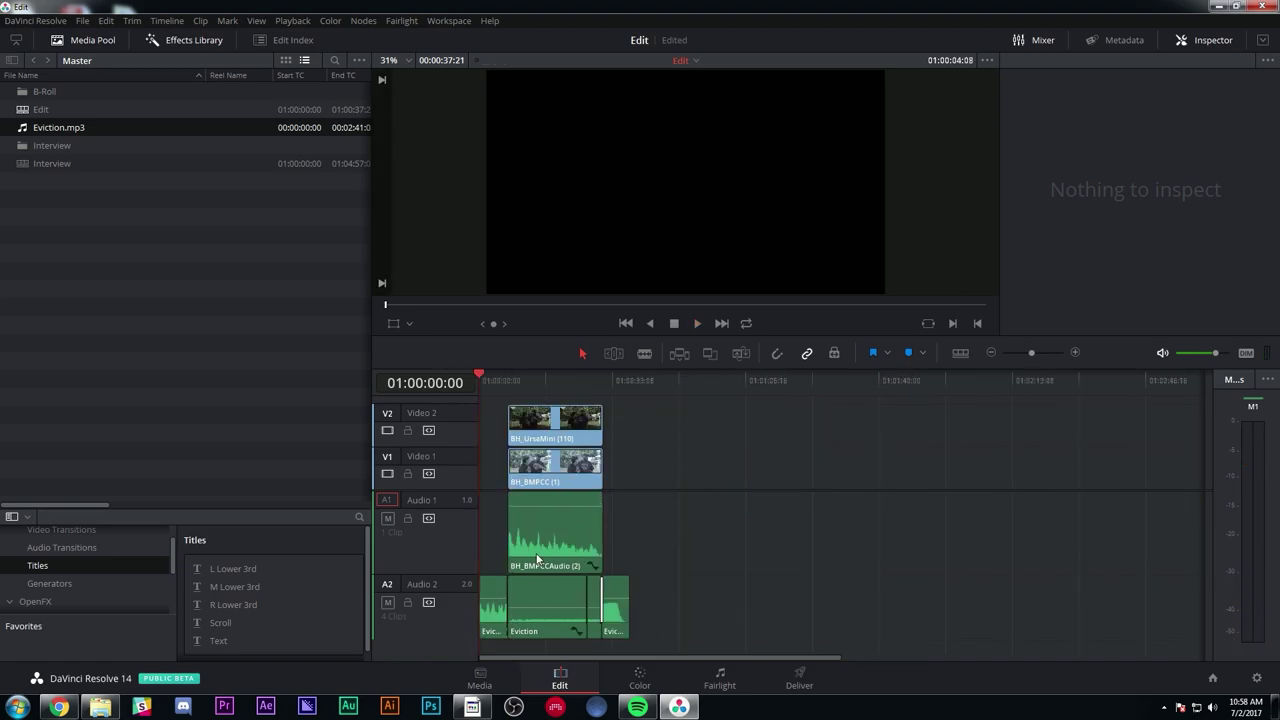
{"action": "key", "text": "ctrl+equal"}
{"action": "left_click", "coordinate": [732, 522]}
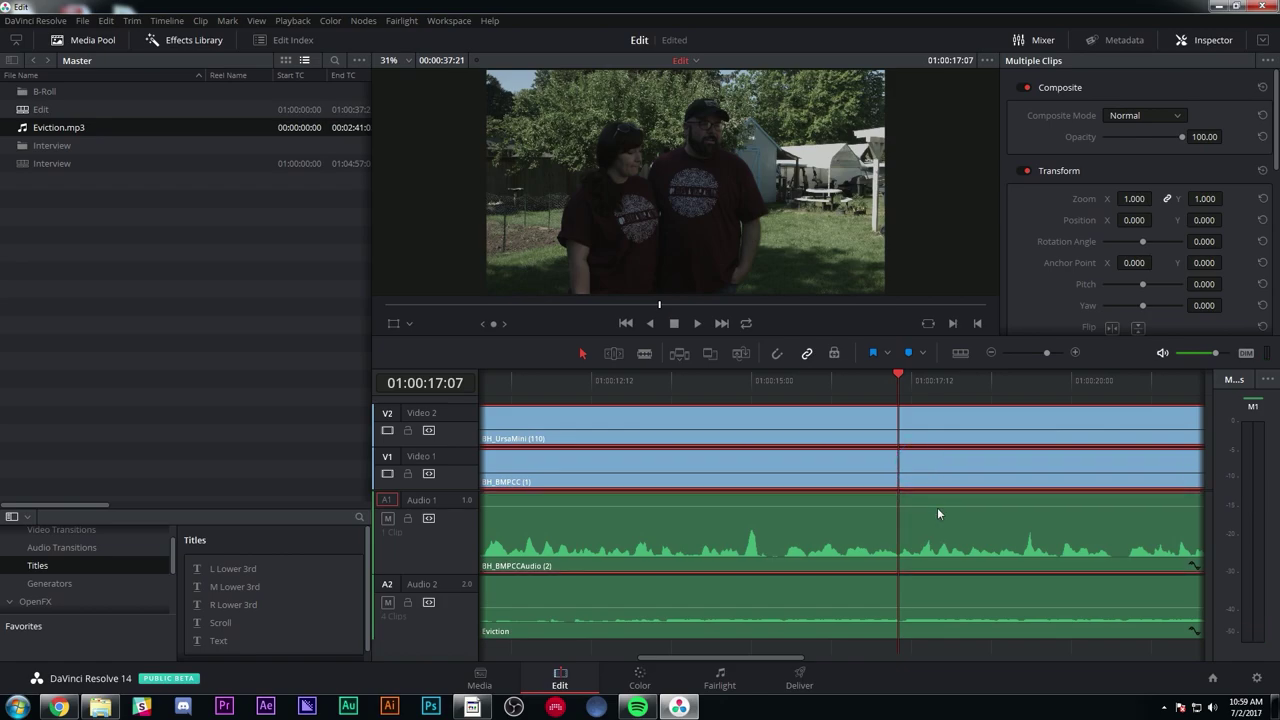
{"action": "key", "text": "ctrl+b"}
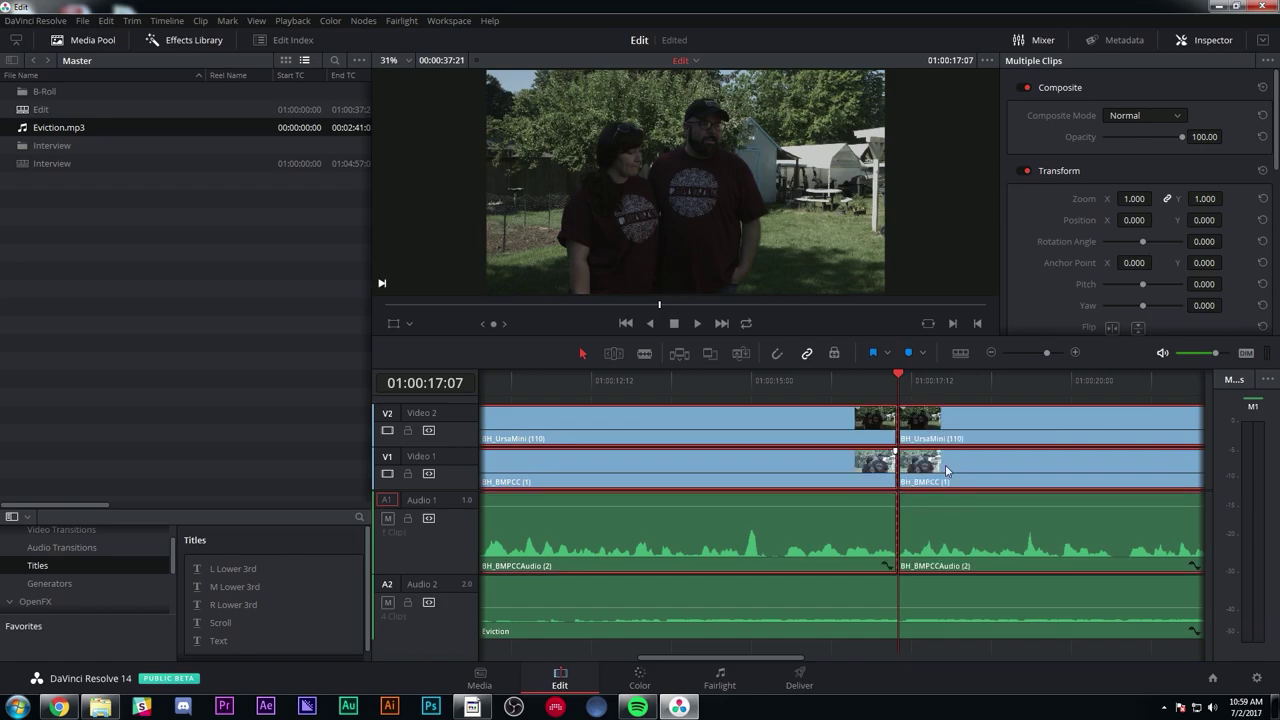
- Play back from before the split and cut the interview picture and audio again at 01:00:15:10
{"action": "left_click_drag", "start_coordinate": [840, 380], "coordinate": [638, 380]}
{"action": "key", "text": "ctrl+b"}
{"action": "key", "text": "space"}
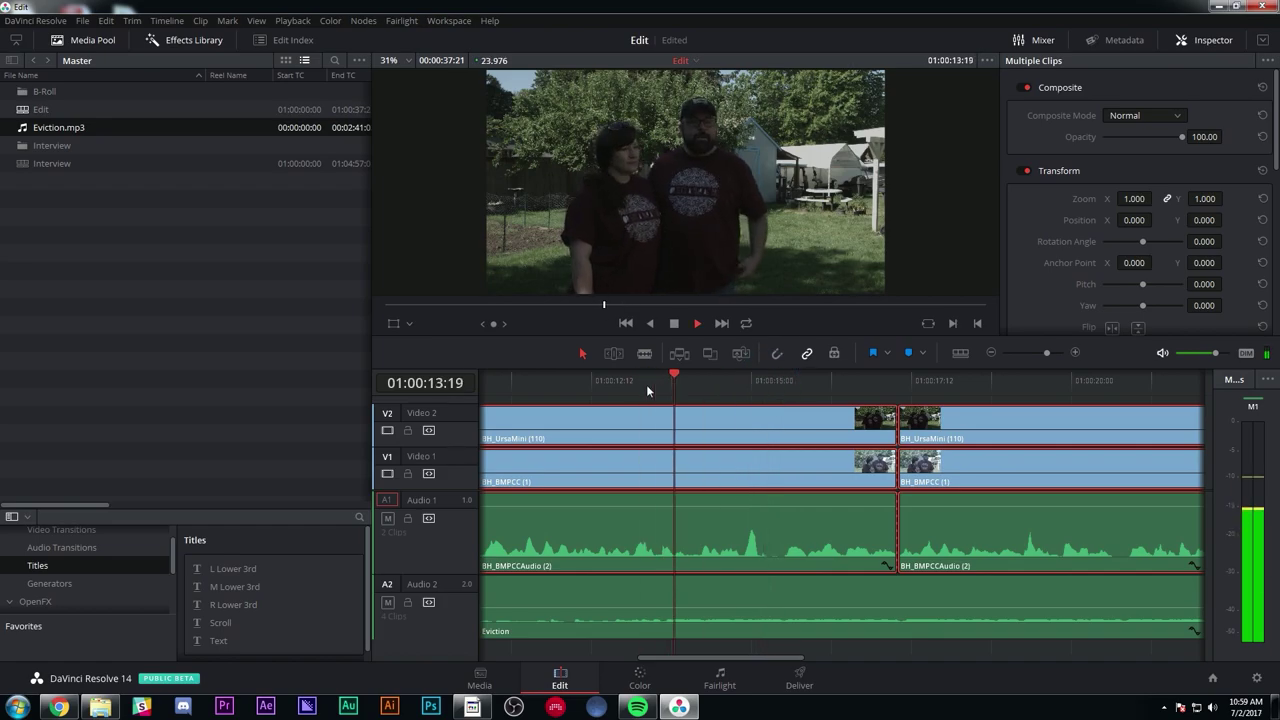
{"action": "key", "text": "space"}
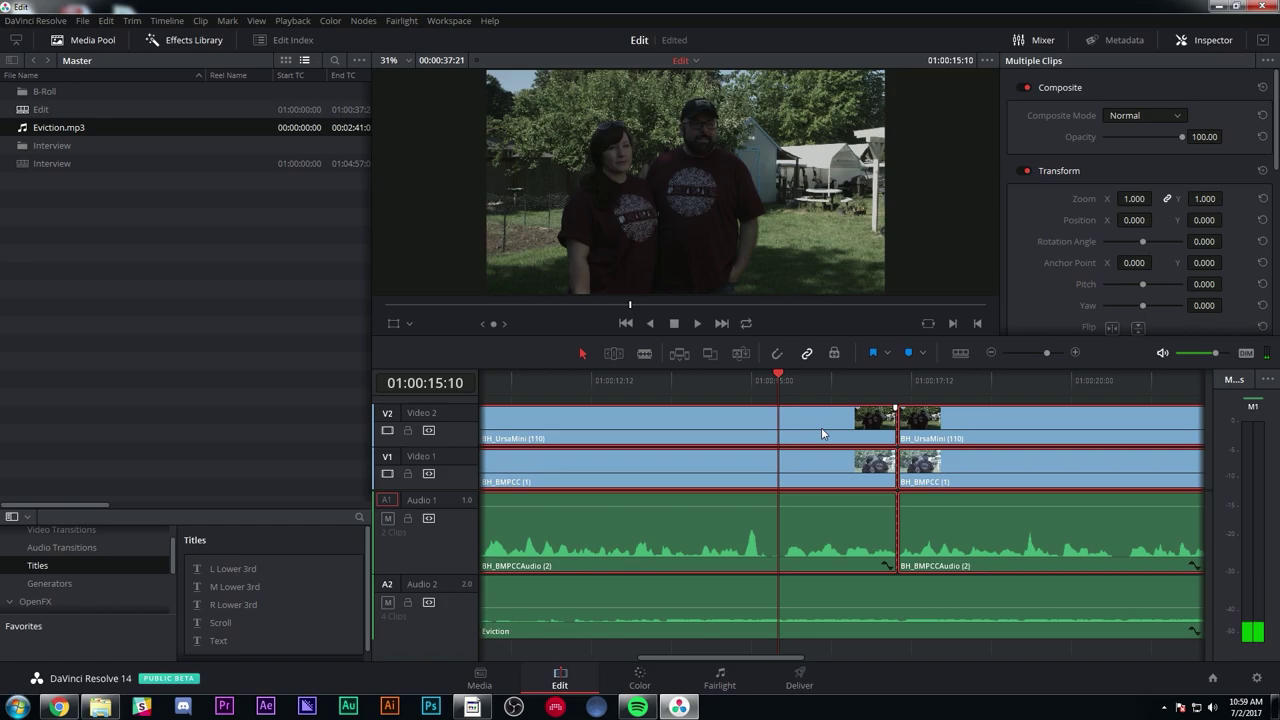
{"action": "key", "text": "ctrl+b"}
- Delete the interview section between the two splits on both cameras and audio, and close the gap
{"action": "left_click_drag", "start_coordinate": [840, 395], "coordinate": [858, 508]}
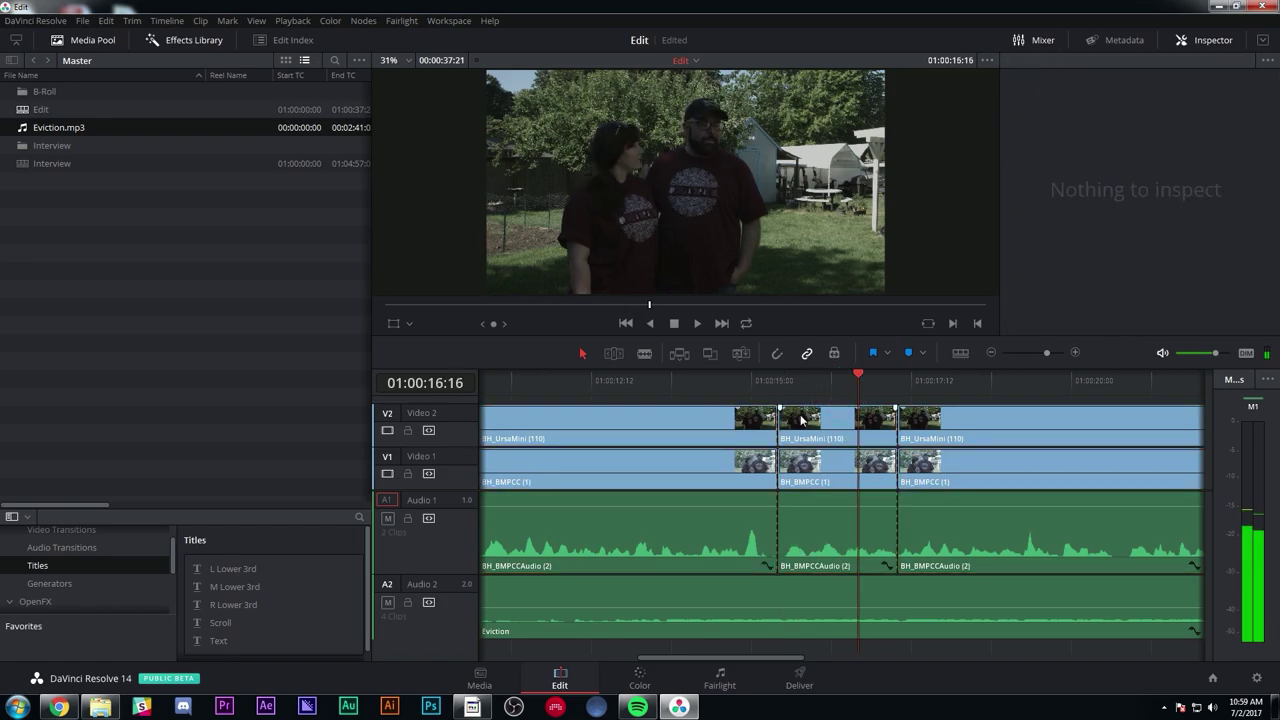
{"action": "left_click", "coordinate": [835, 538]}
{"action": "key", "text": "BackSpace"}
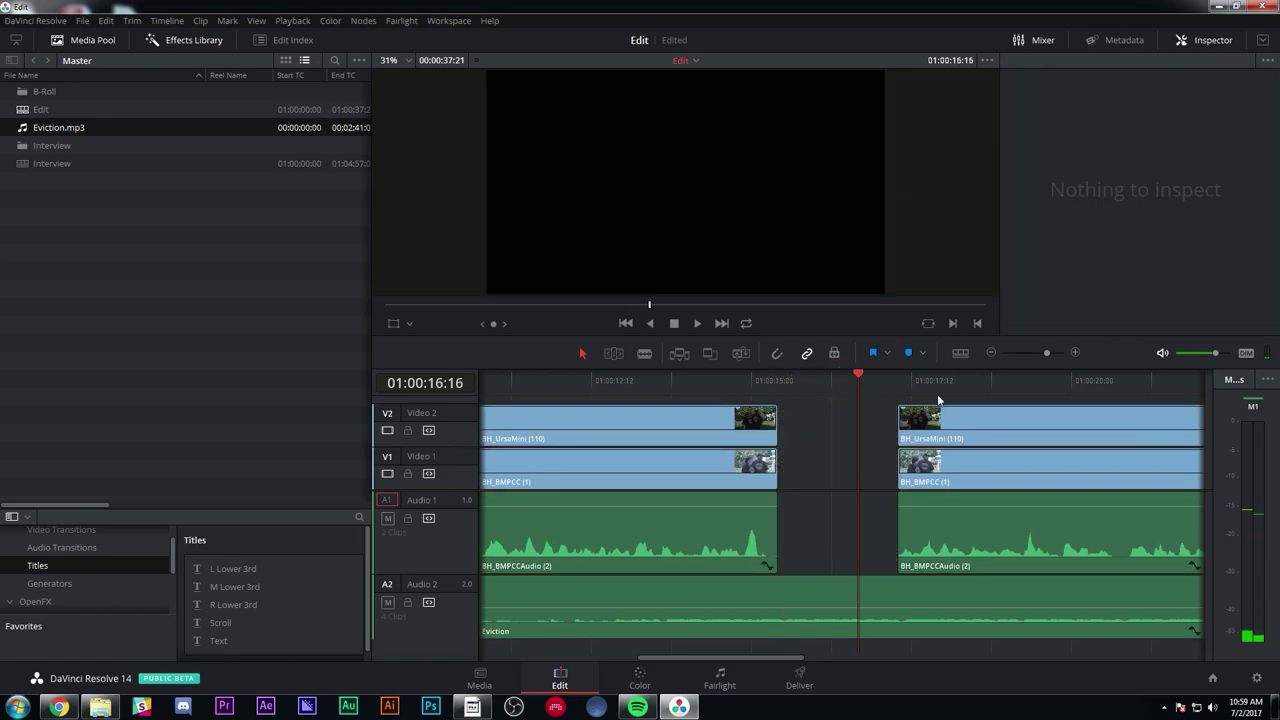
{"action": "left_click", "coordinate": [990, 353]}
{"action": "left_click_drag", "start_coordinate": [836, 436], "coordinate": [814, 437]}
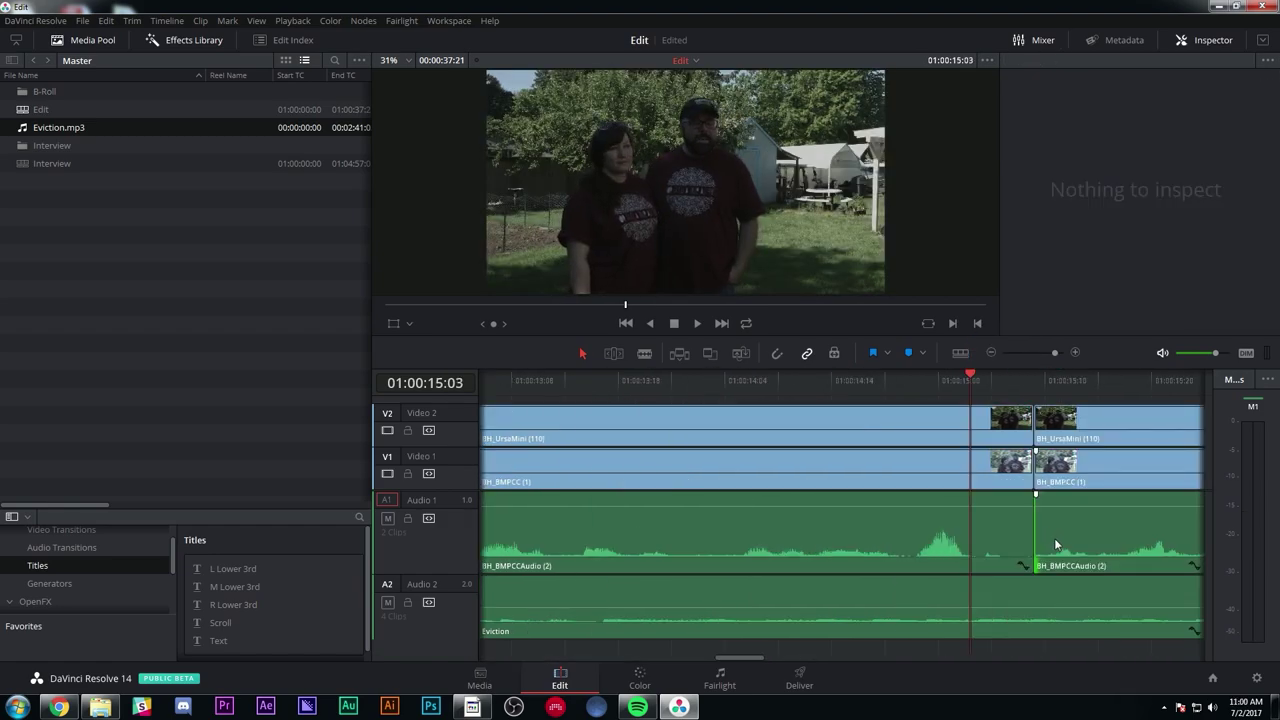
- Add cross fades at the new interview audio cut and the music cut near 01:00:25, and play across the music cut
{"action": "right_click", "coordinate": [1034, 538]}
{"action": "left_click", "coordinate": [1090, 572]}
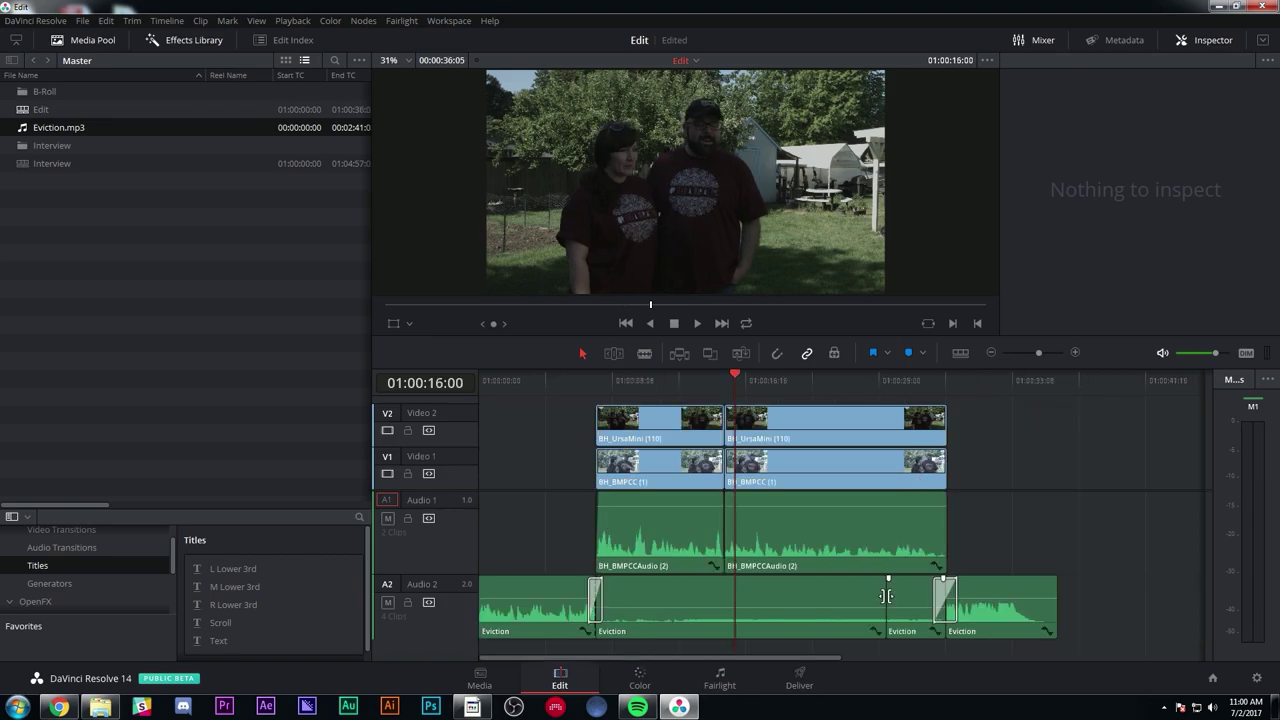
{"action": "right_click", "coordinate": [886, 596]}
{"action": "left_click", "coordinate": [926, 620]}
{"action": "left_click", "coordinate": [865, 379]}
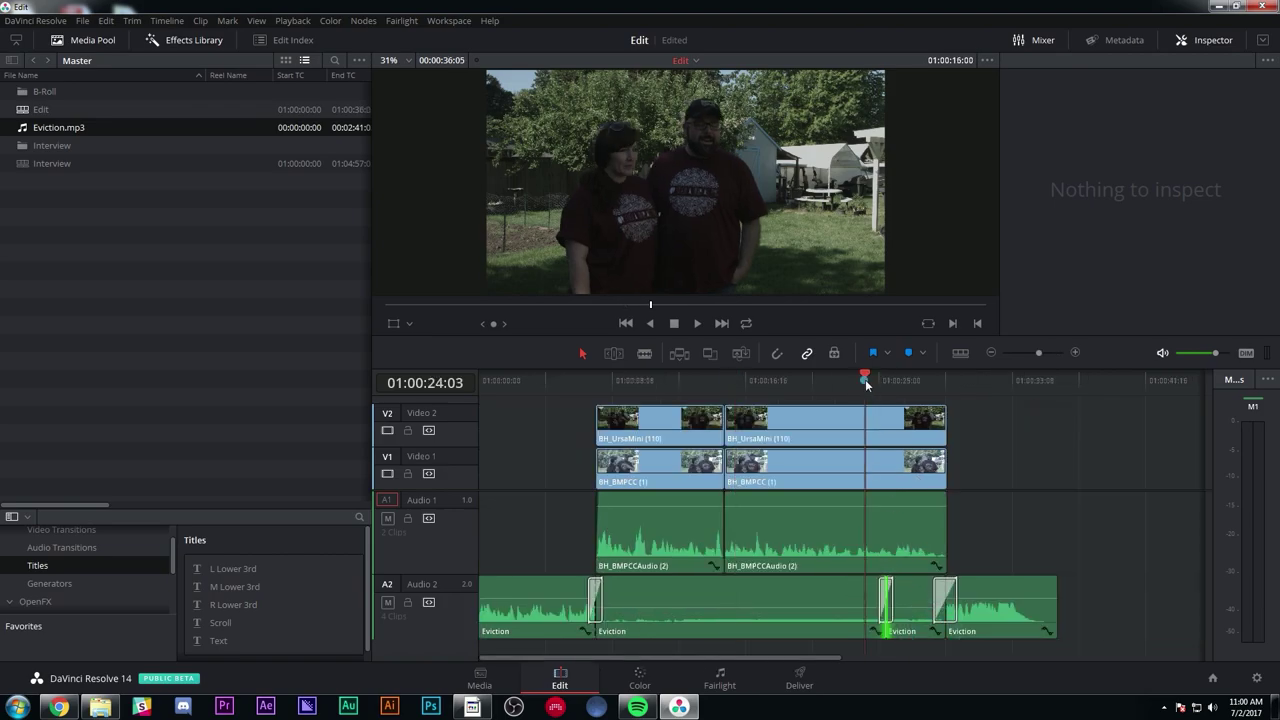
{"action": "key", "text": "space"}
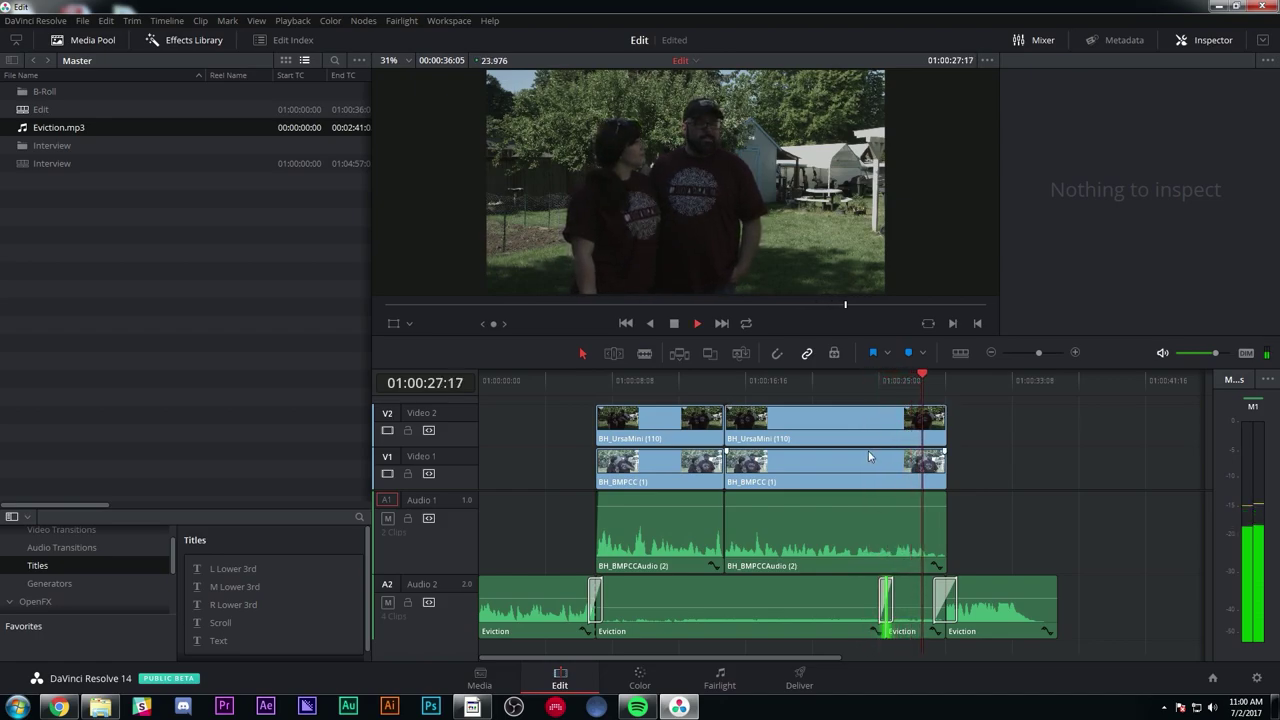
{"action": "key", "text": "space"}
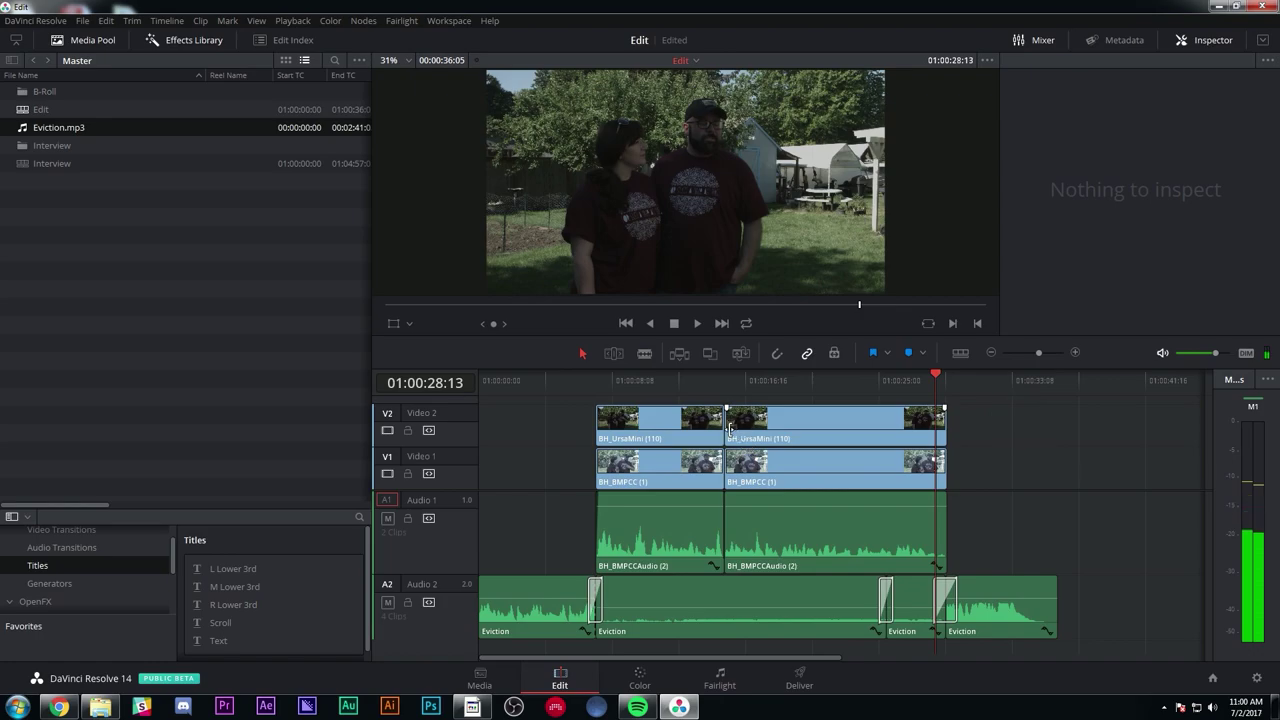
- Trim the second BH_UrsaMini clip's start to about 01:00:19 to reveal the BH_BMPCC camera, and play the switch
{"action": "left_click_drag", "start_coordinate": [729, 428], "coordinate": [792, 436]}
{"action": "left_click_drag", "start_coordinate": [753, 380], "coordinate": [701, 379]}
{"action": "key", "text": "space"}
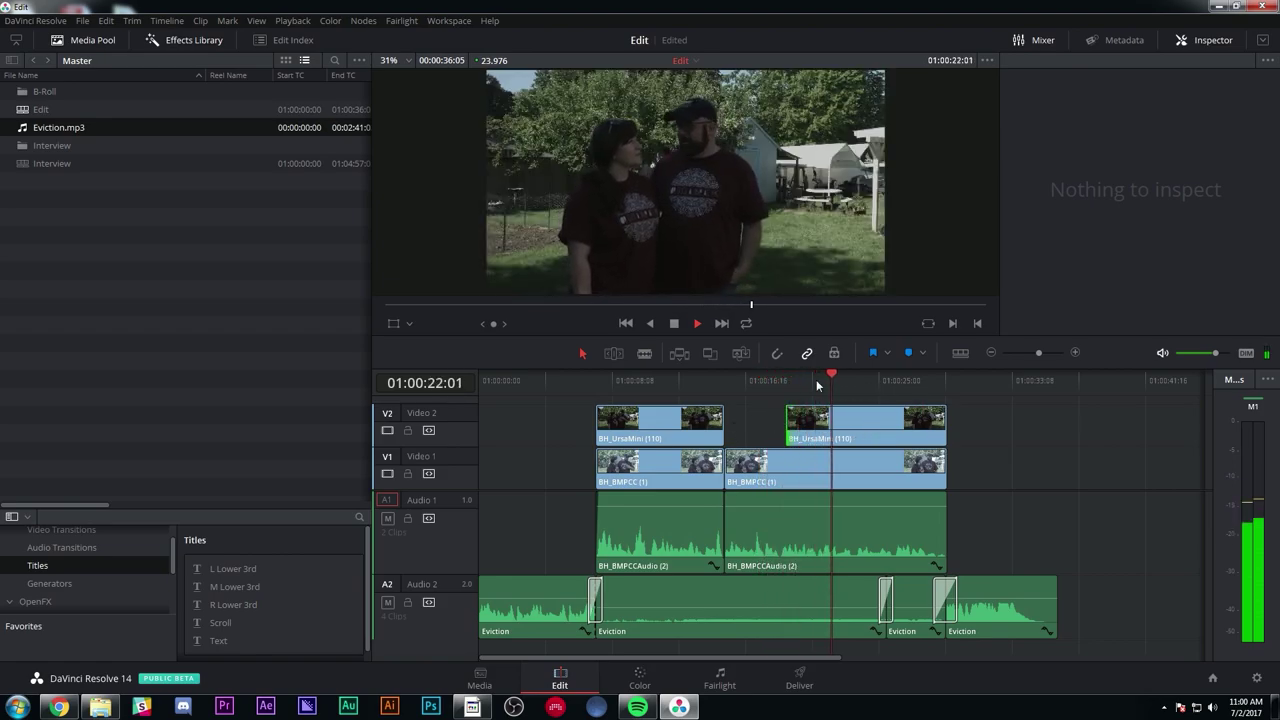
{"action": "left_click", "coordinate": [644, 353]}
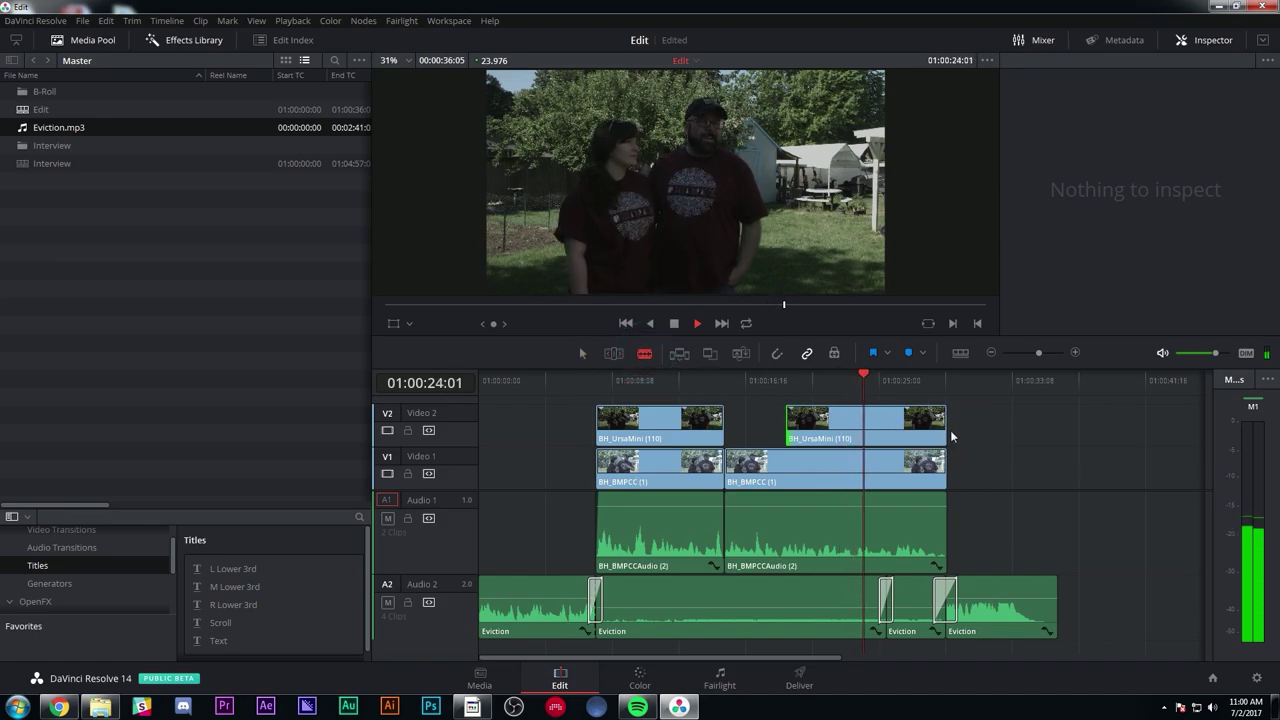
{"action": "left_click", "coordinate": [583, 353]}
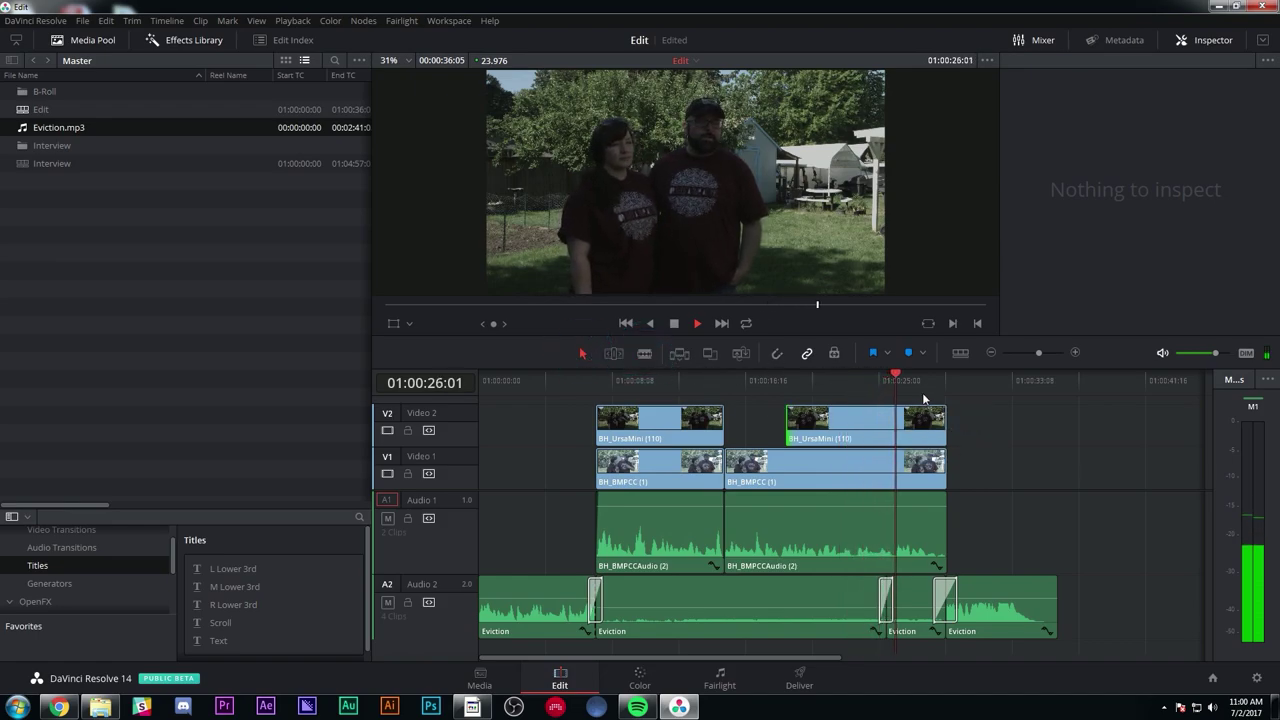
- Trim the second BH_UrsaMini clip's end to about 01:00:26 and play across the return to BH_BMPCC
{"action": "key", "text": "shift+]"}
{"action": "key", "text": "space"}
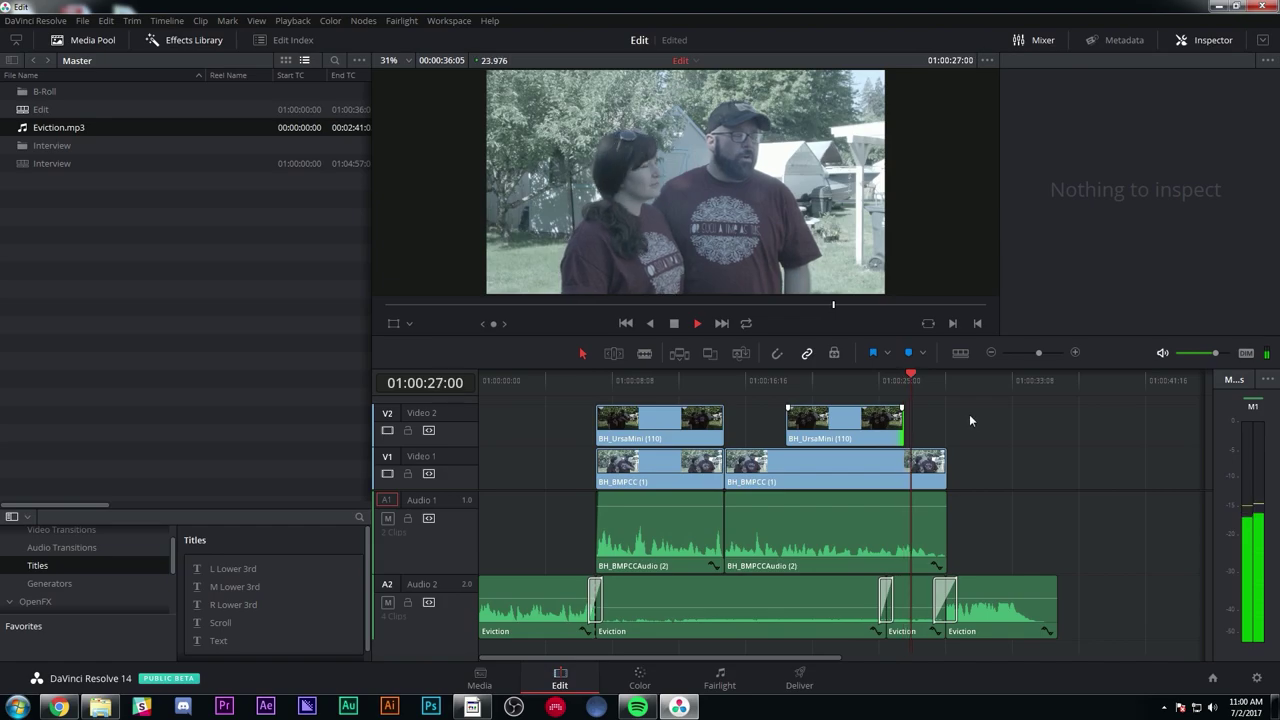
{"action": "key", "text": "space"}
- Remove a short piece of the BH_BMPCC video and audio at about 01:00:26 and close the gap
{"action": "left_click", "coordinate": [1074, 352]}
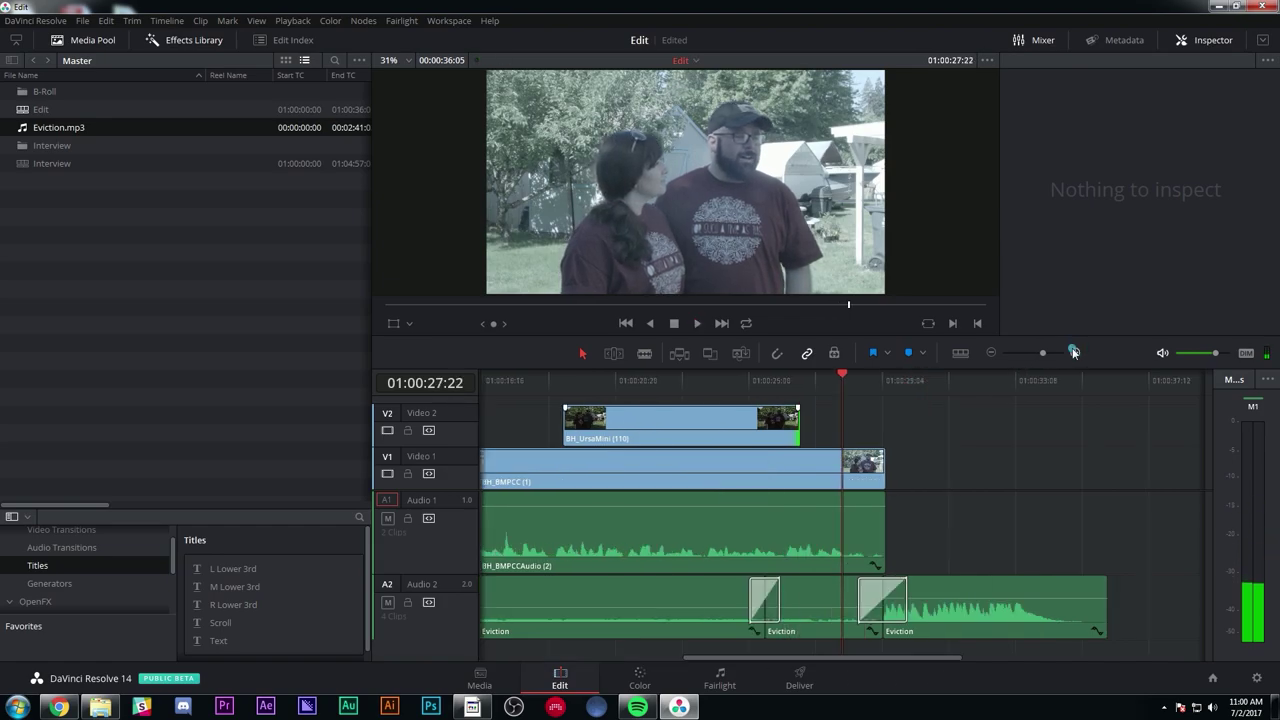
{"action": "left_click", "coordinate": [1074, 352]}
{"action": "left_click", "coordinate": [656, 377]}
{"action": "key", "text": "space"}
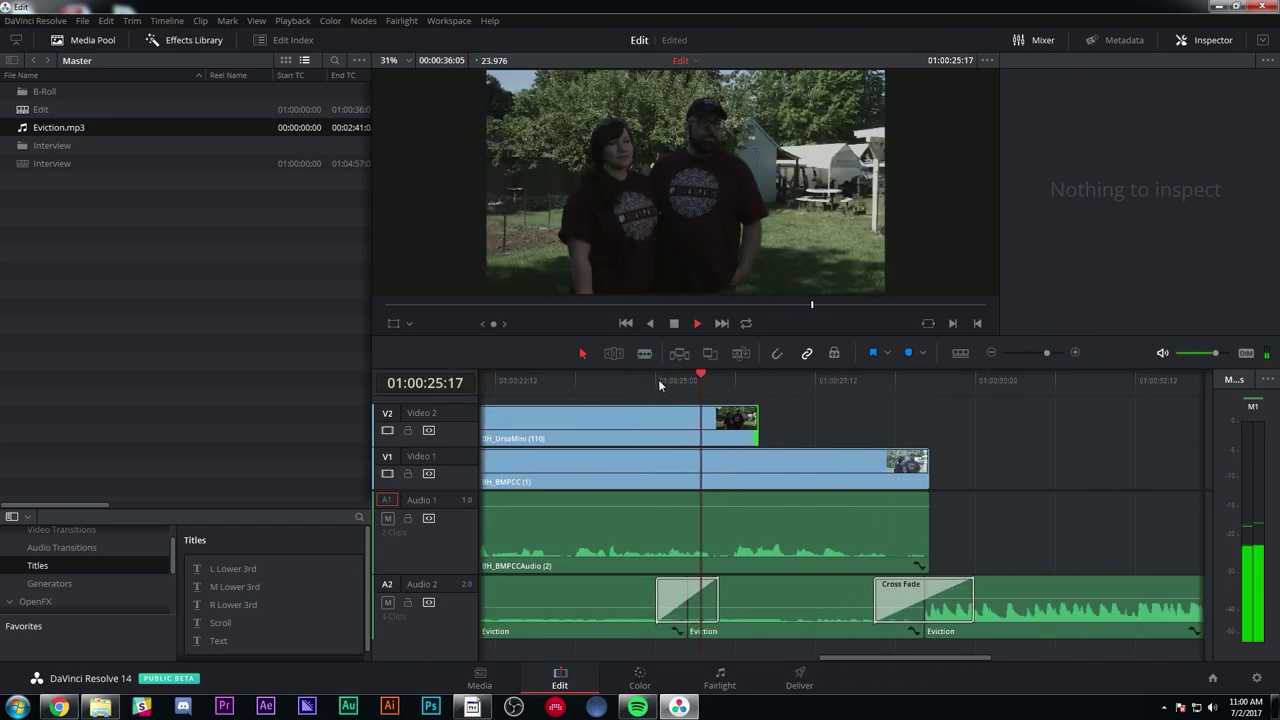
{"action": "key", "text": "ctrl+backslash"}
{"action": "key", "text": "space"}
{"action": "left_click_drag", "start_coordinate": [839, 487], "coordinate": [812, 486]}
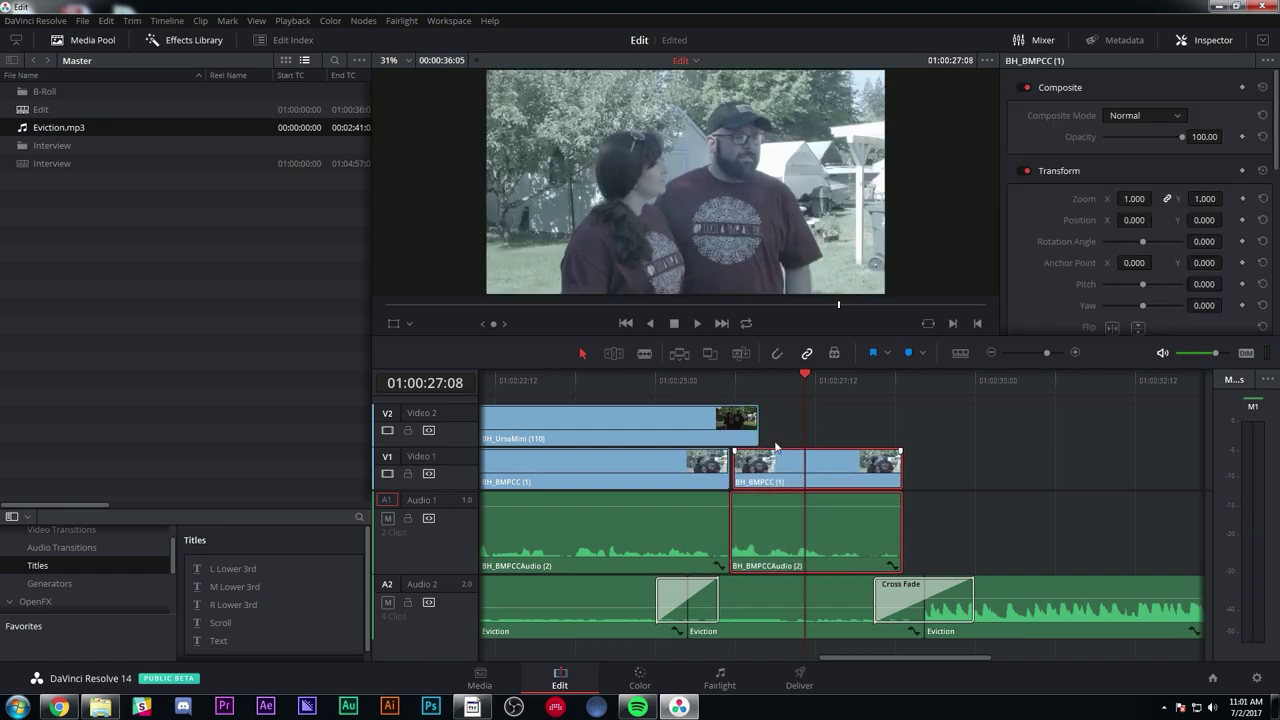
- Trim the end of the upper BH_UrsaMini clip back to the new BH_BMPCC cut and play the result
{"action": "left_click_drag", "start_coordinate": [757, 428], "coordinate": [736, 428]}
{"action": "left_click", "coordinate": [688, 380]}
{"action": "key", "text": "space"}
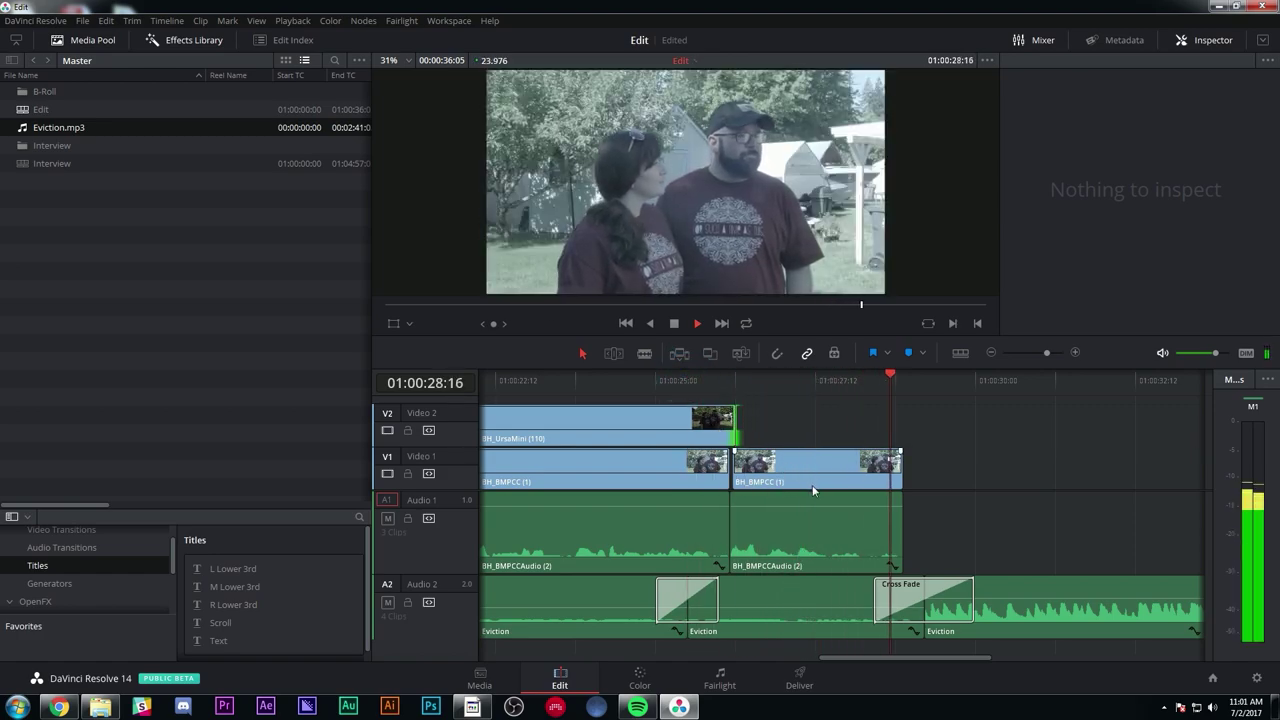
{"action": "left_click", "coordinate": [989, 351]}
{"action": "key", "text": "space"}
- Play the start of the interview from just before its first clip and switch to the Fairlight page
{"action": "left_click_drag", "start_coordinate": [726, 390], "coordinate": [616, 384]}
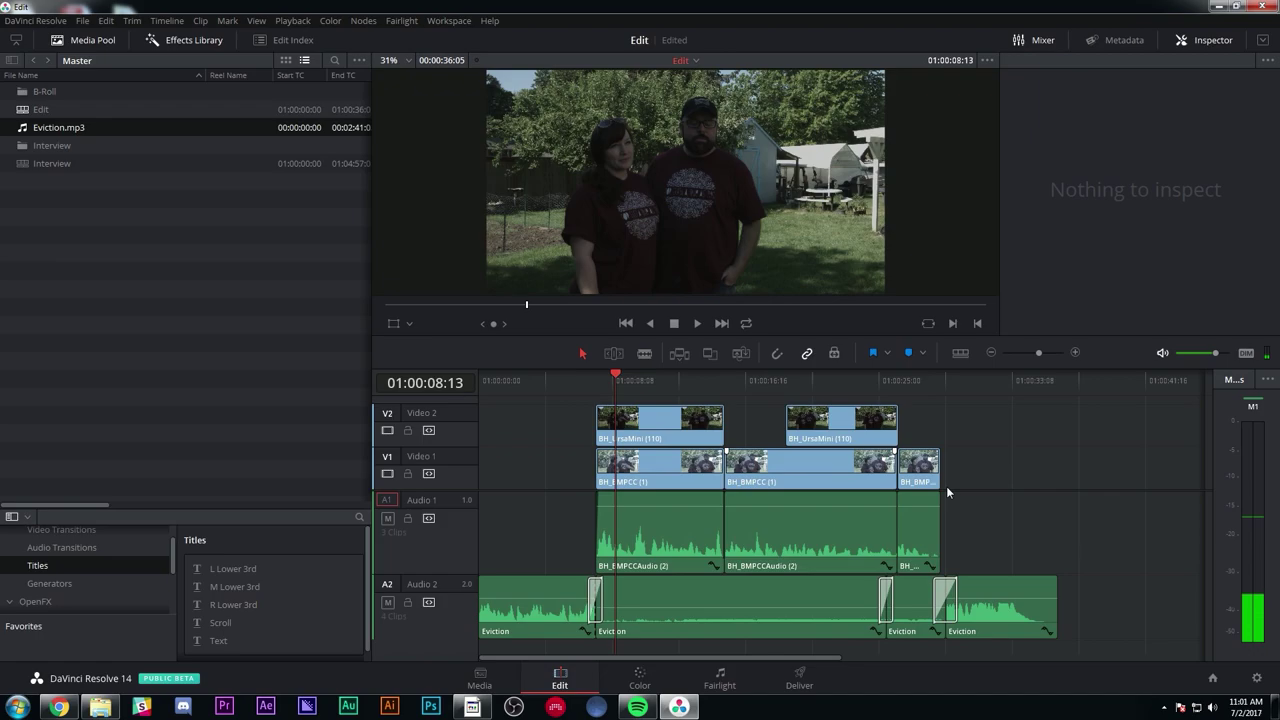
{"action": "left_click_drag", "start_coordinate": [598, 374], "coordinate": [549, 378]}
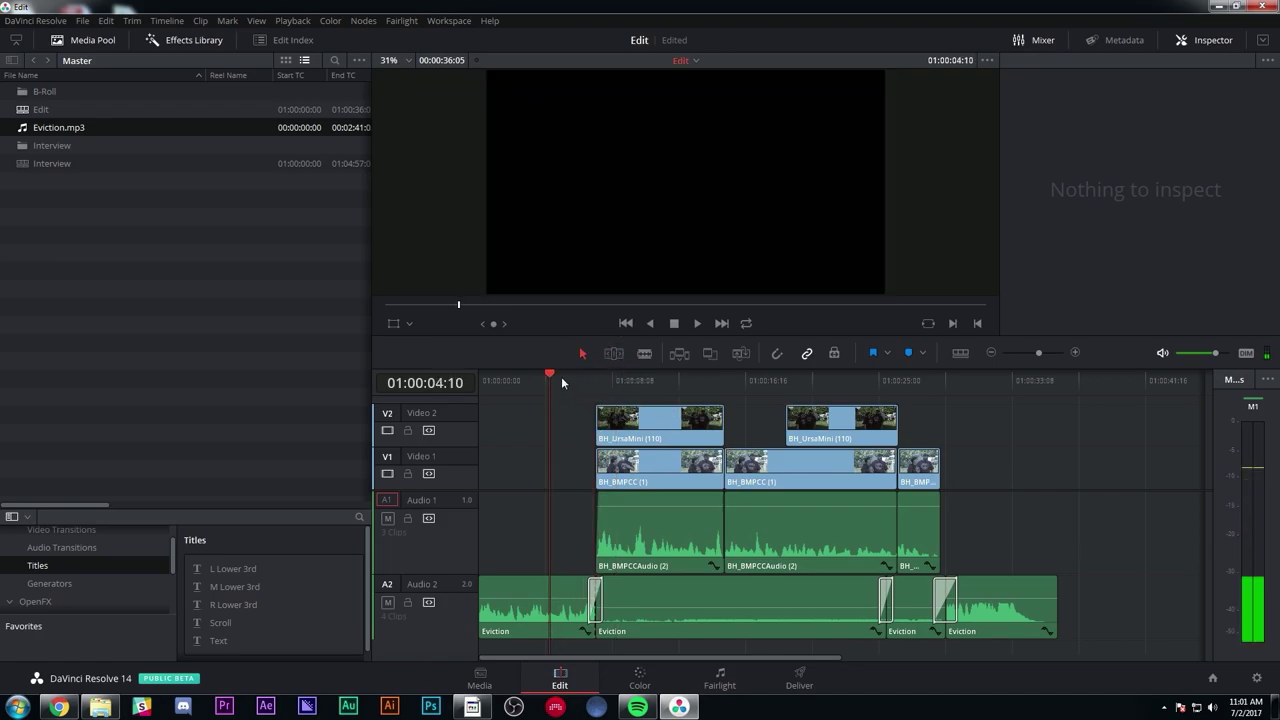
{"action": "key", "text": "Home"}
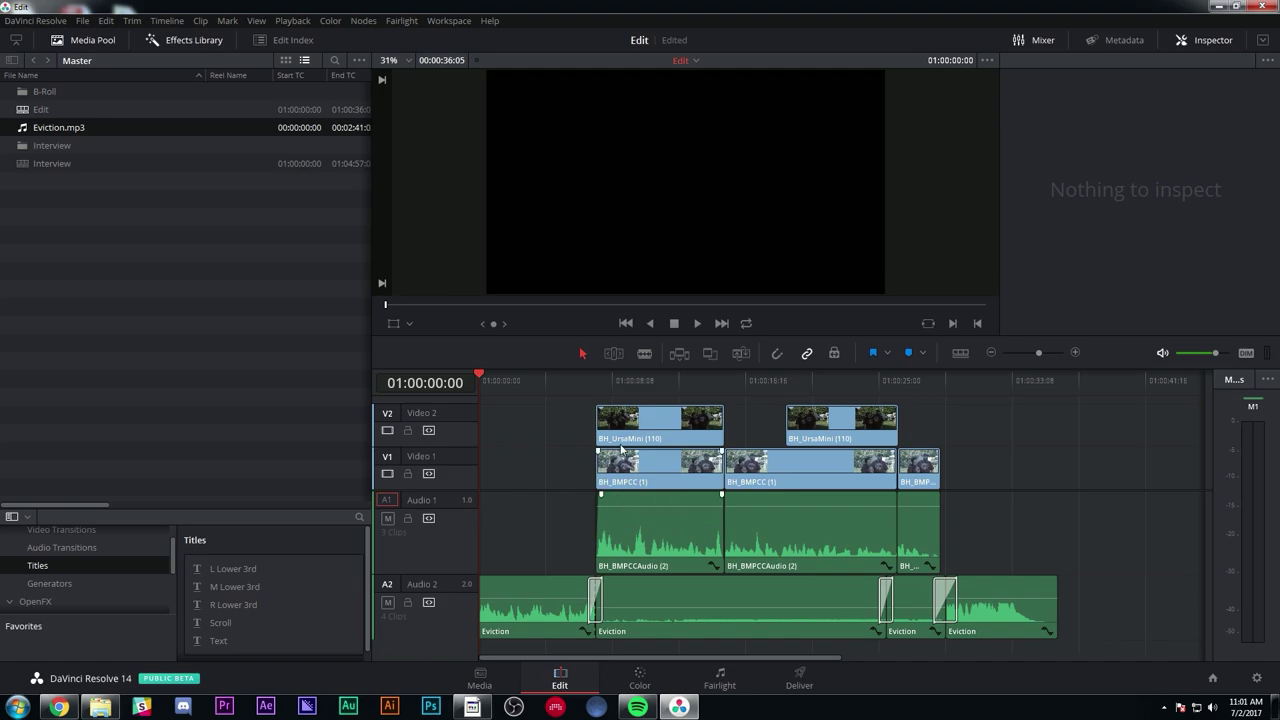
{"action": "left_click", "coordinate": [594, 378]}
{"action": "key", "text": "space"}
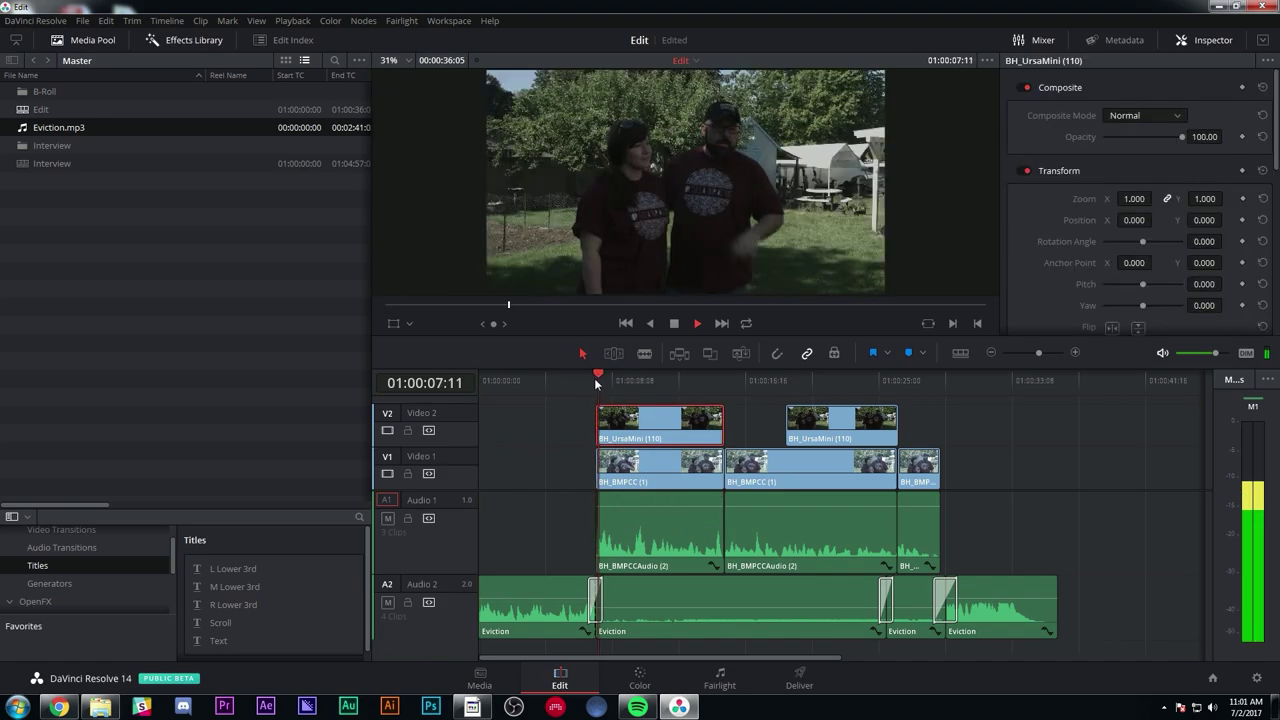
{"action": "left_click", "coordinate": [990, 412]}
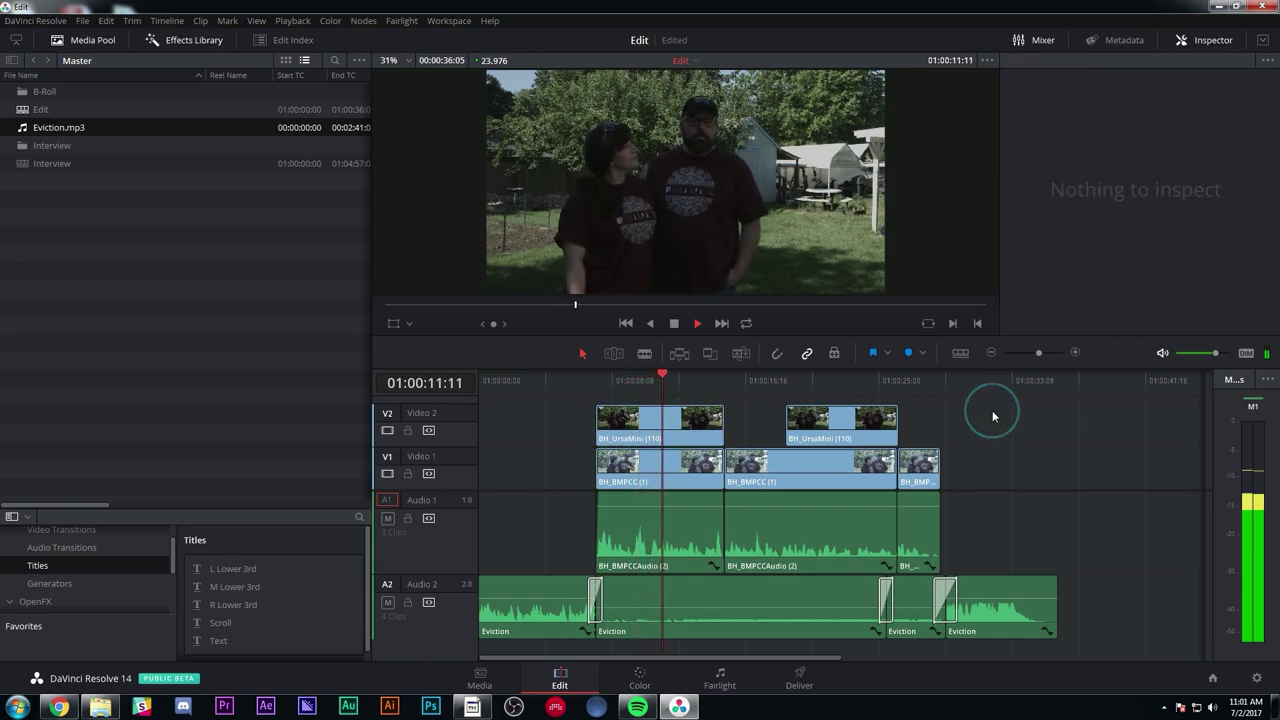
{"action": "key", "text": "space"}
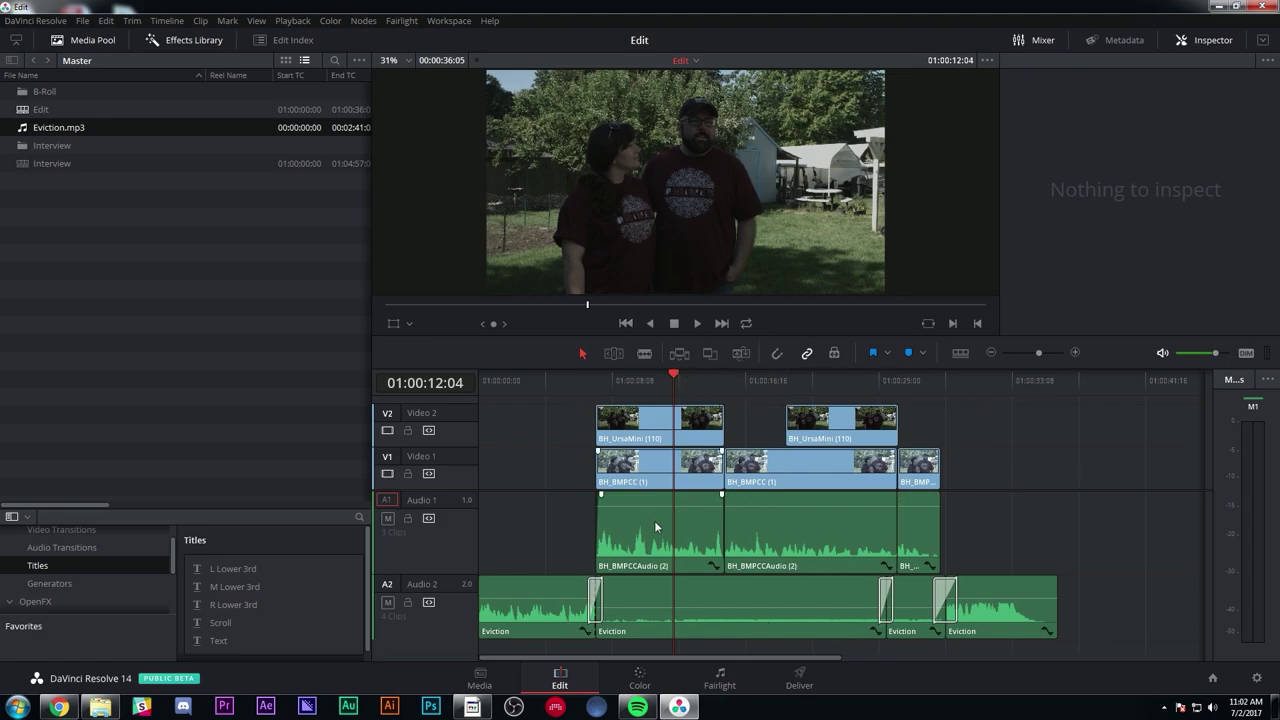
{"action": "left_click", "coordinate": [717, 684]}
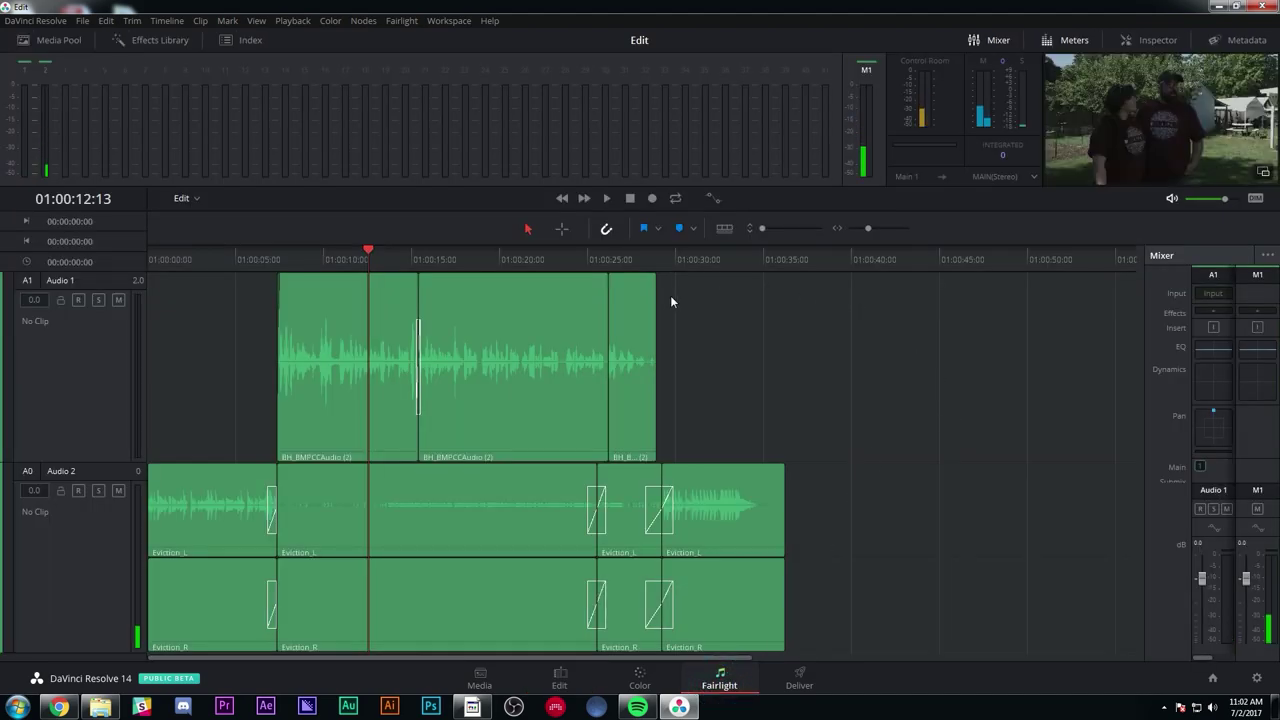
- Select the first interview clip on Audio 1, then visit the Edit page and return to the Fairlight page
{"action": "left_click", "coordinate": [66, 358]}
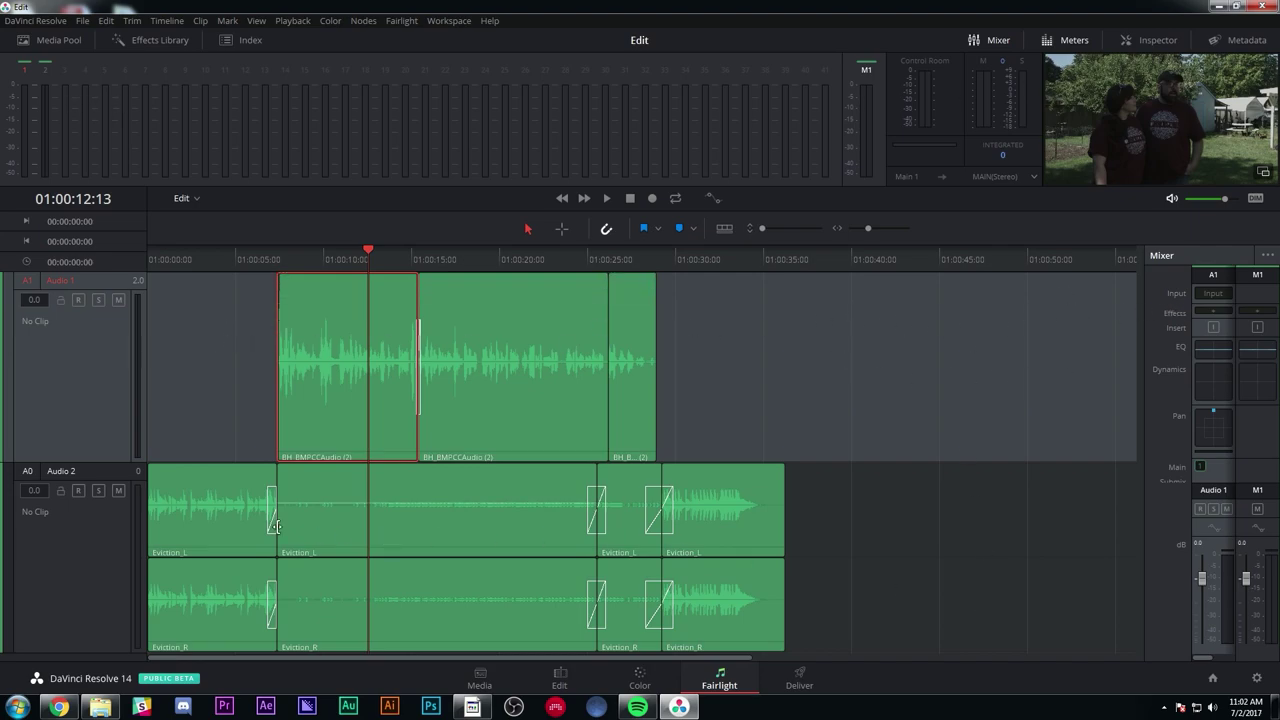
{"action": "left_click", "coordinate": [559, 678]}
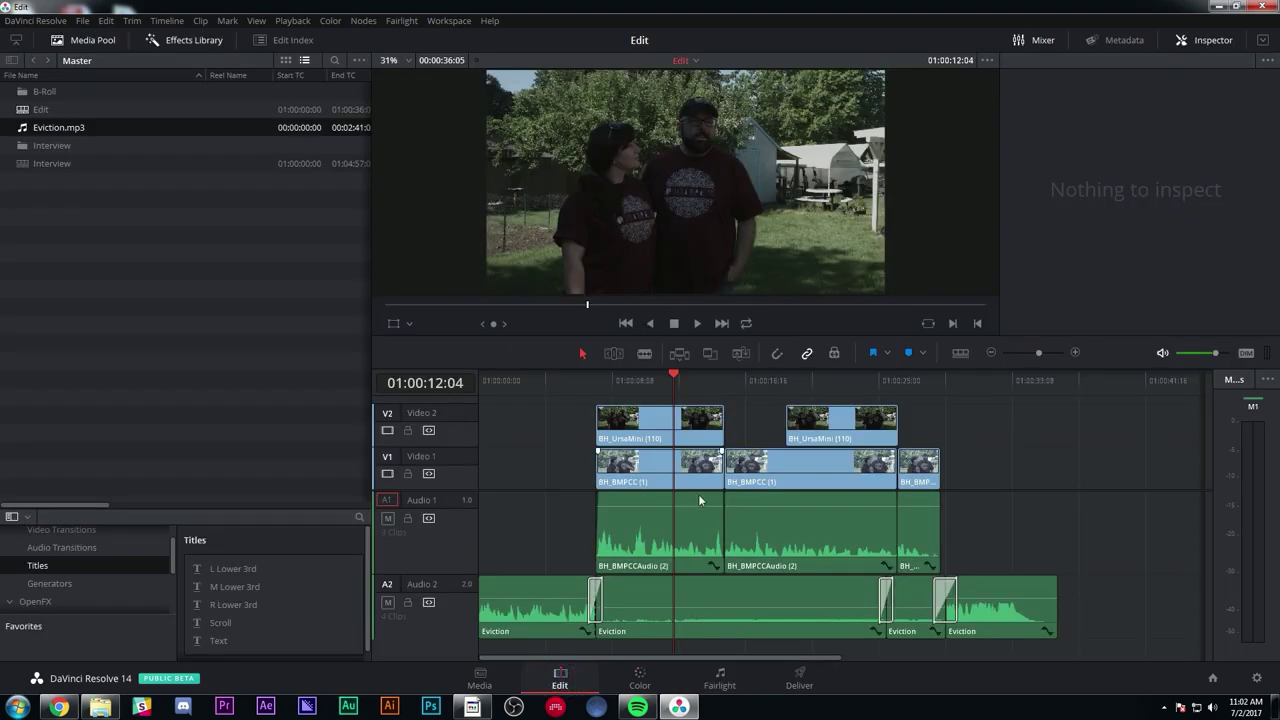
{"action": "left_click", "coordinate": [718, 678]}
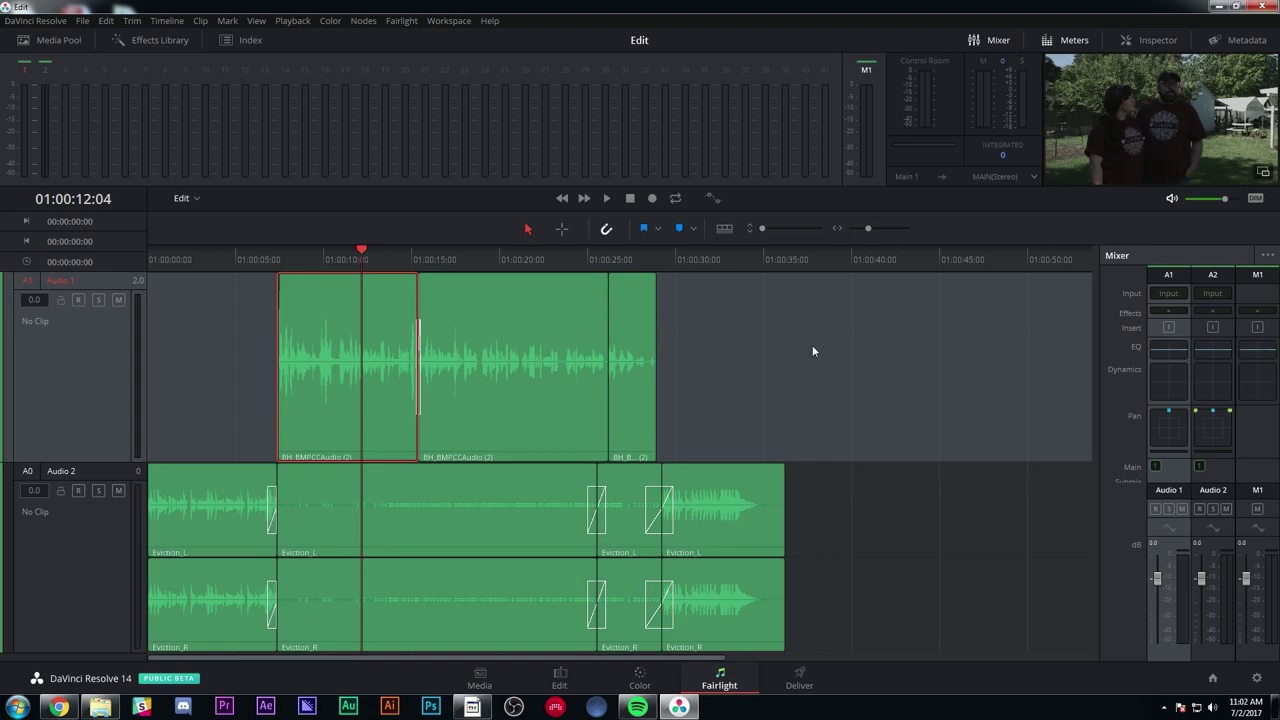
- Open the dynamics of Audio 1, turn on its compressor and play the interview from about 01:00:08
{"action": "double_click", "coordinate": [1173, 386]}
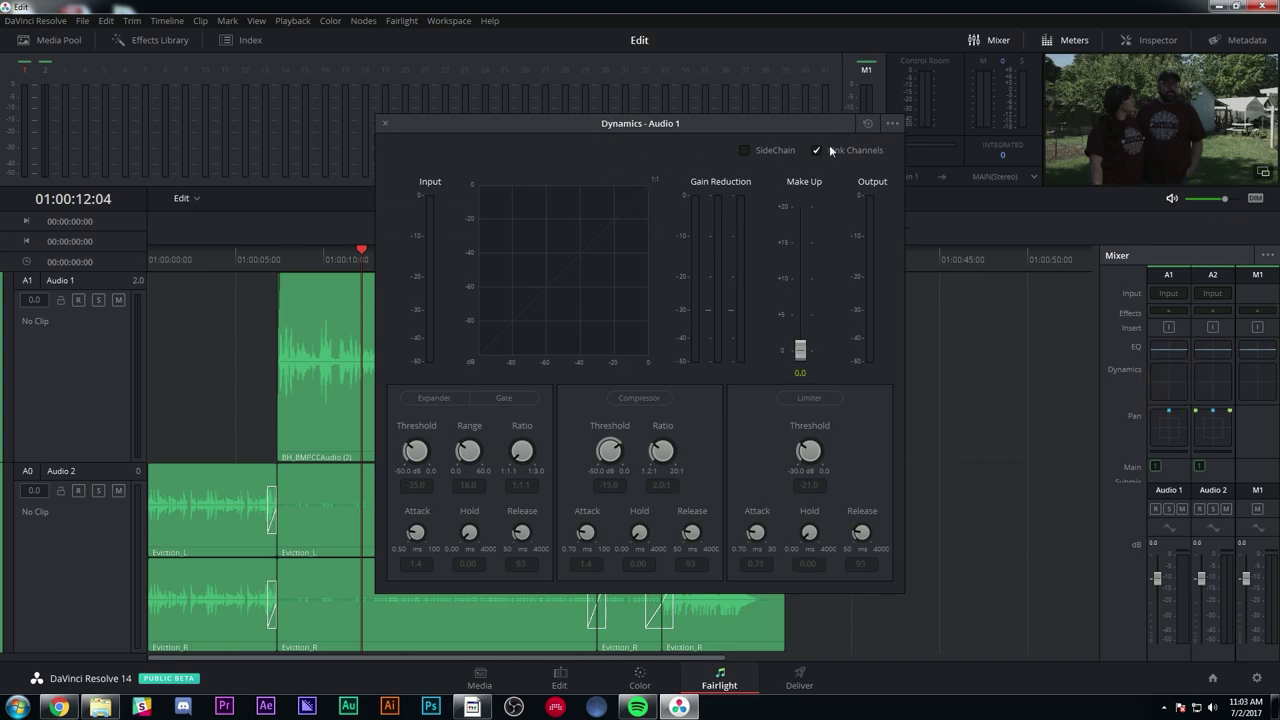
{"action": "left_click_drag", "start_coordinate": [653, 124], "coordinate": [847, 122]}
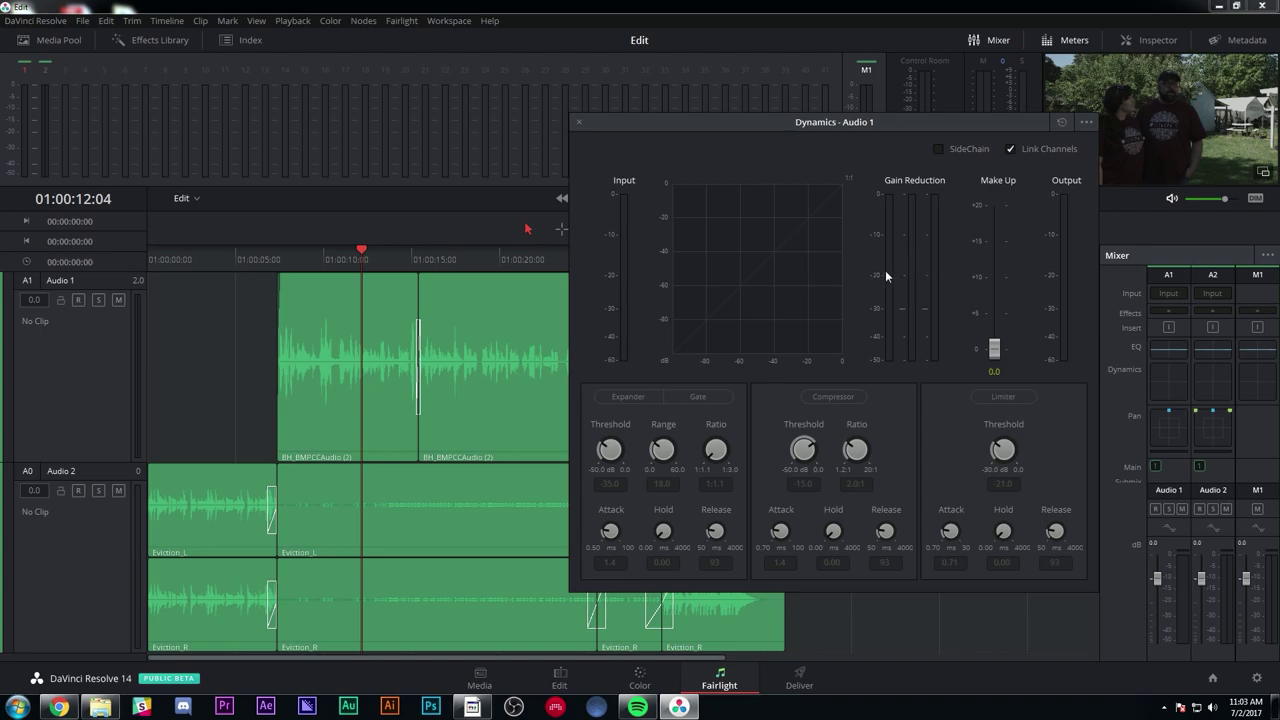
{"action": "left_click", "coordinate": [833, 397]}
{"action": "left_click", "coordinate": [293, 251]}
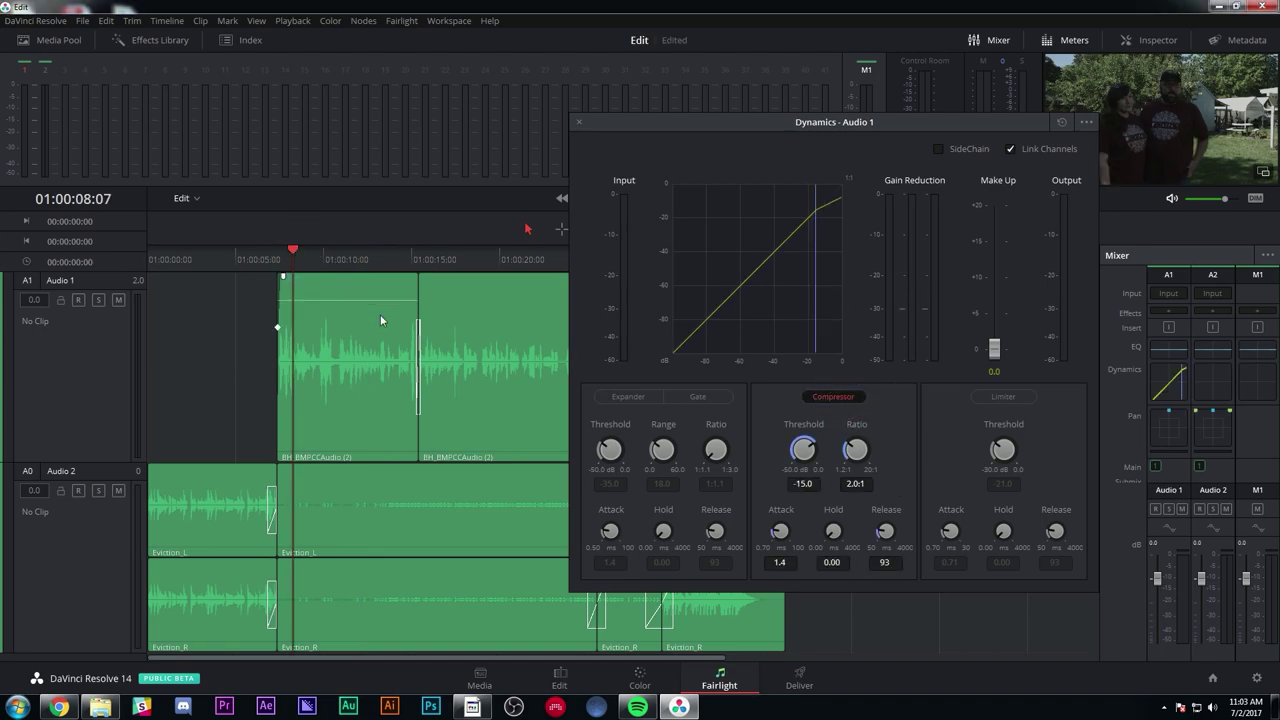
{"action": "key", "text": "space"}
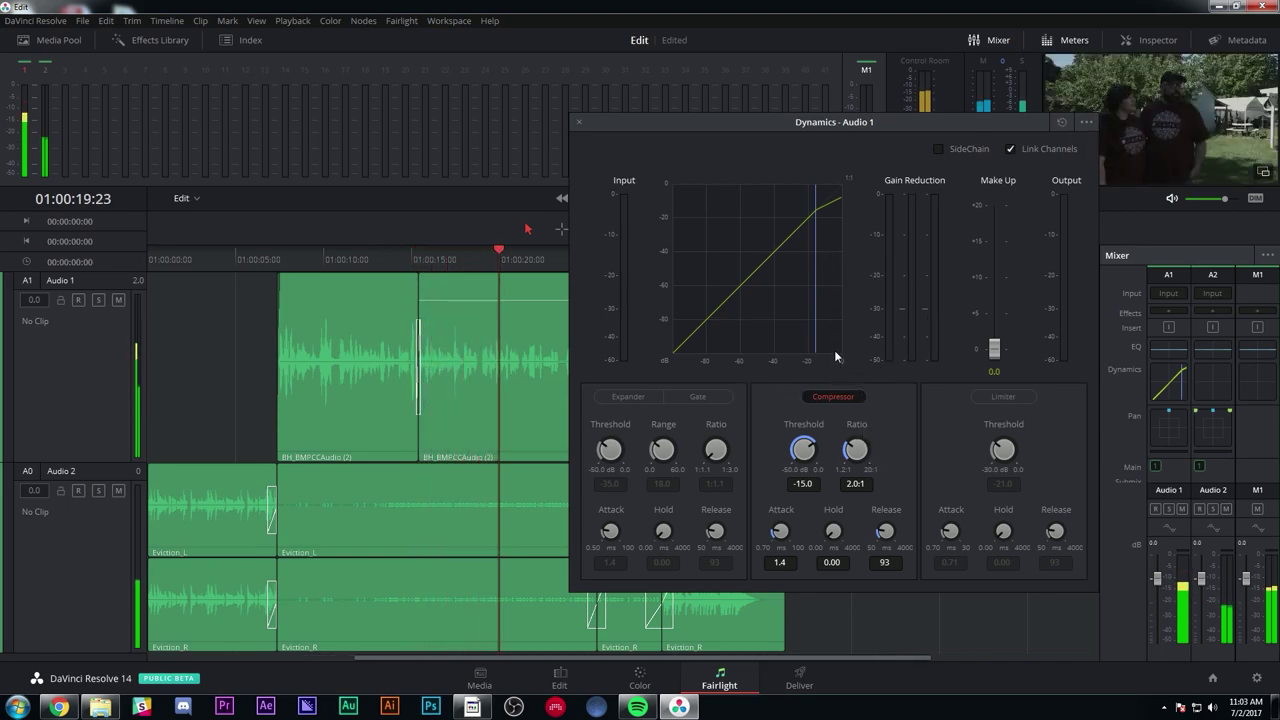
{"action": "key", "text": "space"}
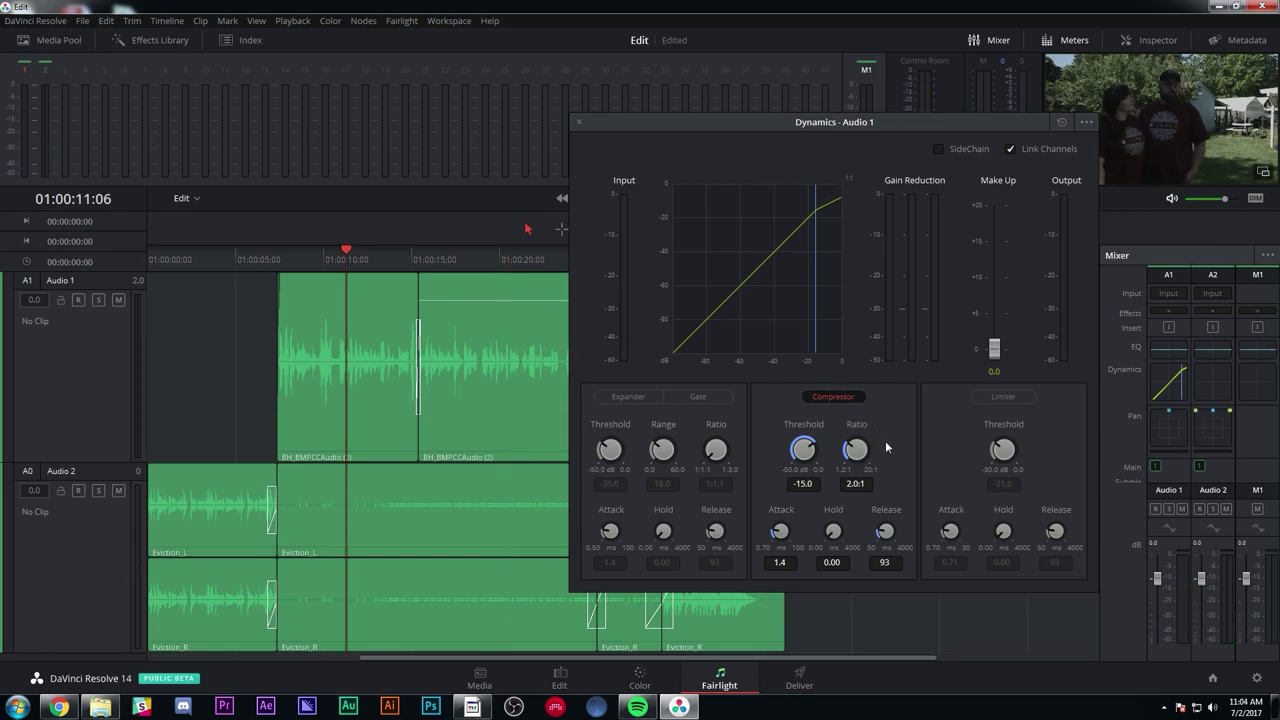
- Set the Audio 1 compressor to a threshold of -19.3 and a ratio of 3.3:1 while the interview plays
{"action": "key", "text": "space"}
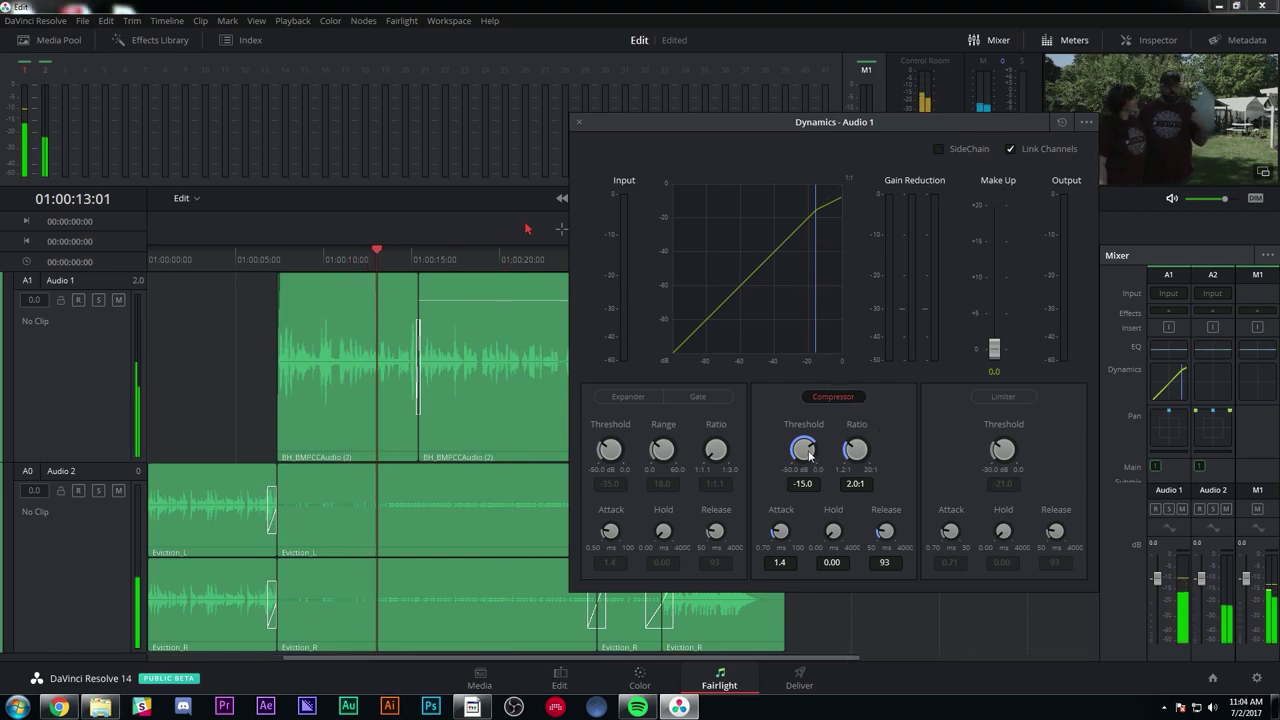
{"action": "left_click_drag", "start_coordinate": [803, 452], "coordinate": [768, 335]}
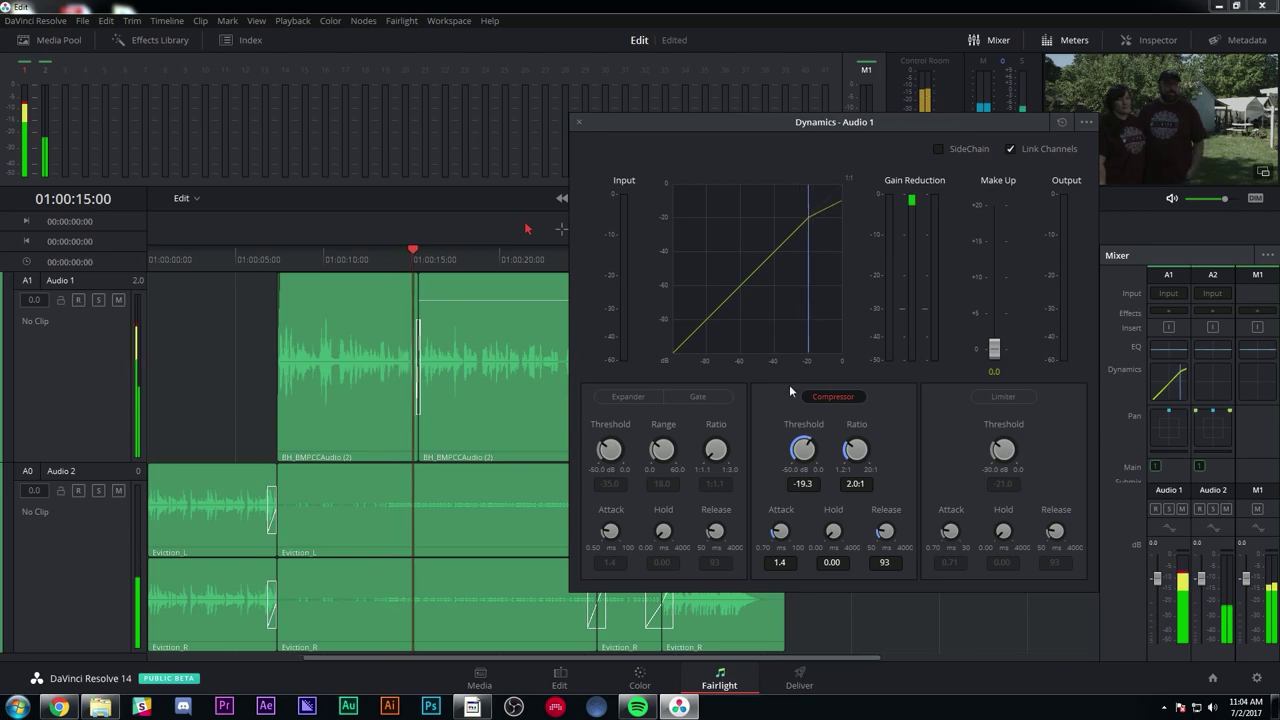
{"action": "left_click_drag", "start_coordinate": [855, 449], "coordinate": [881, 526]}
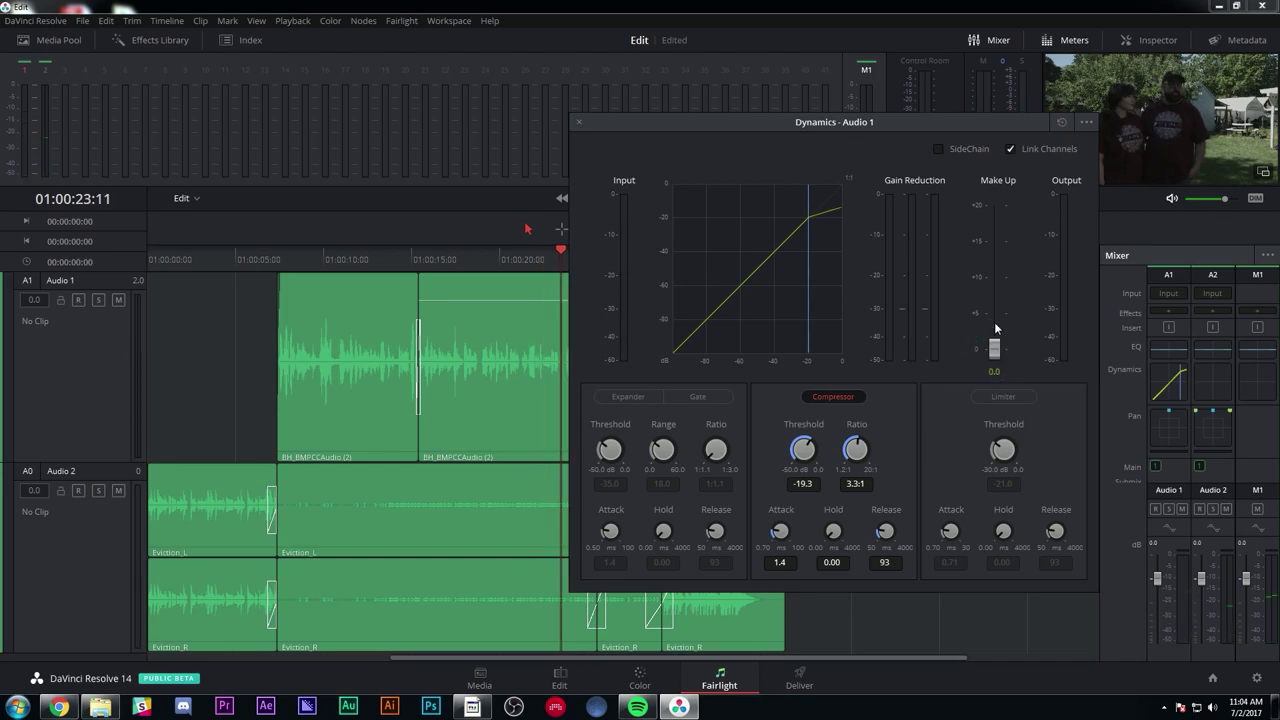
- Adjust the Audio 1 compressor's make-up gain to 8.5 while playing the interview from about 01:00:08
{"action": "left_click_drag", "start_coordinate": [994, 348], "coordinate": [997, 271]}
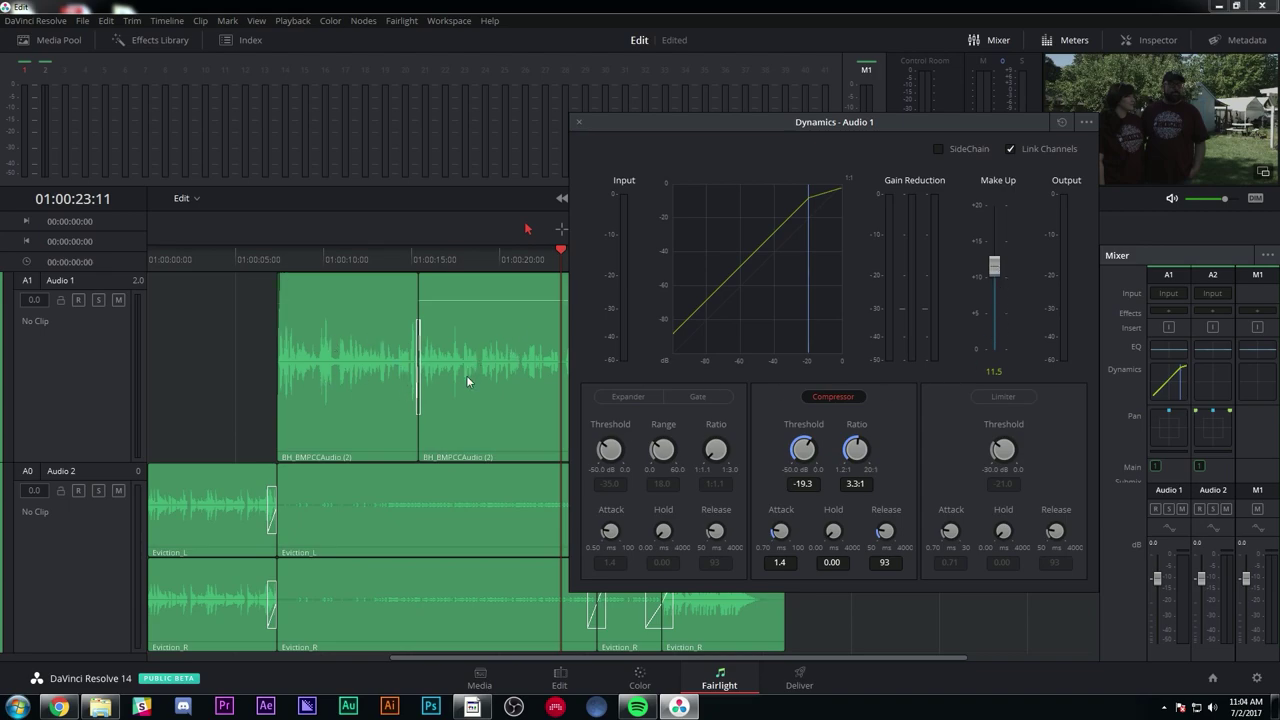
{"action": "left_click", "coordinate": [304, 258]}
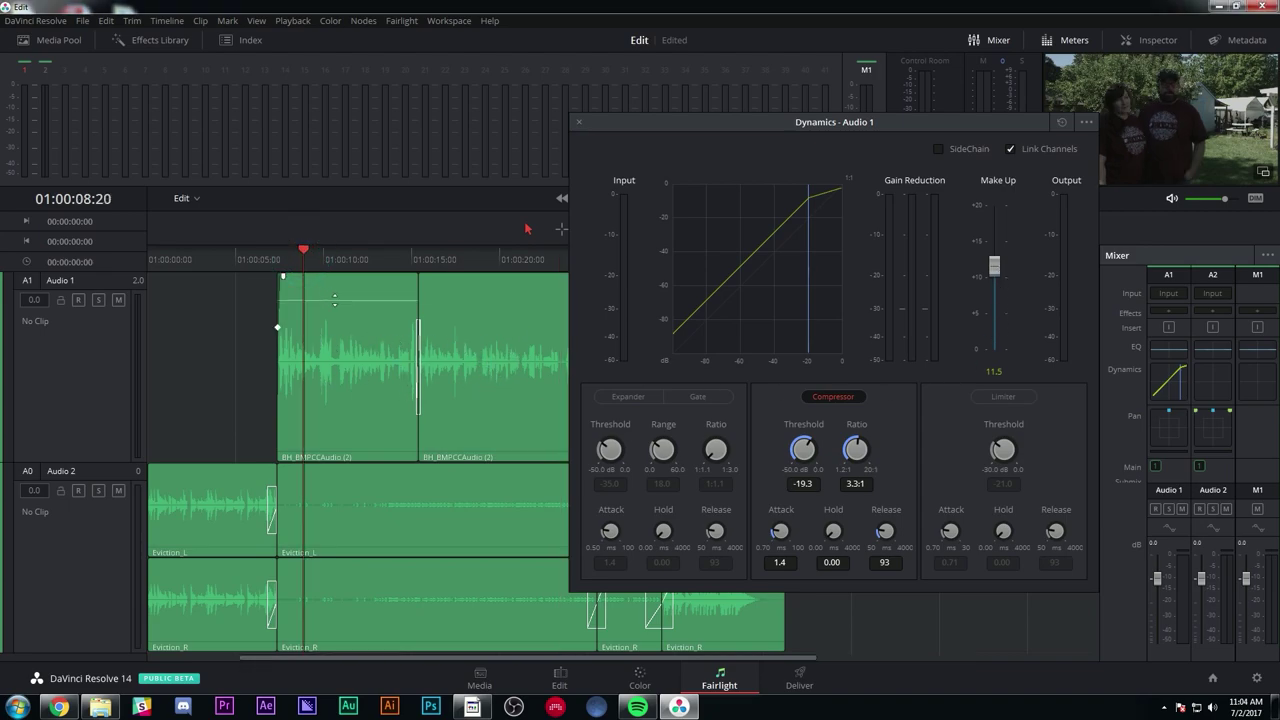
{"action": "key", "text": "space"}
{"action": "left_click_drag", "start_coordinate": [995, 268], "coordinate": [996, 293]}
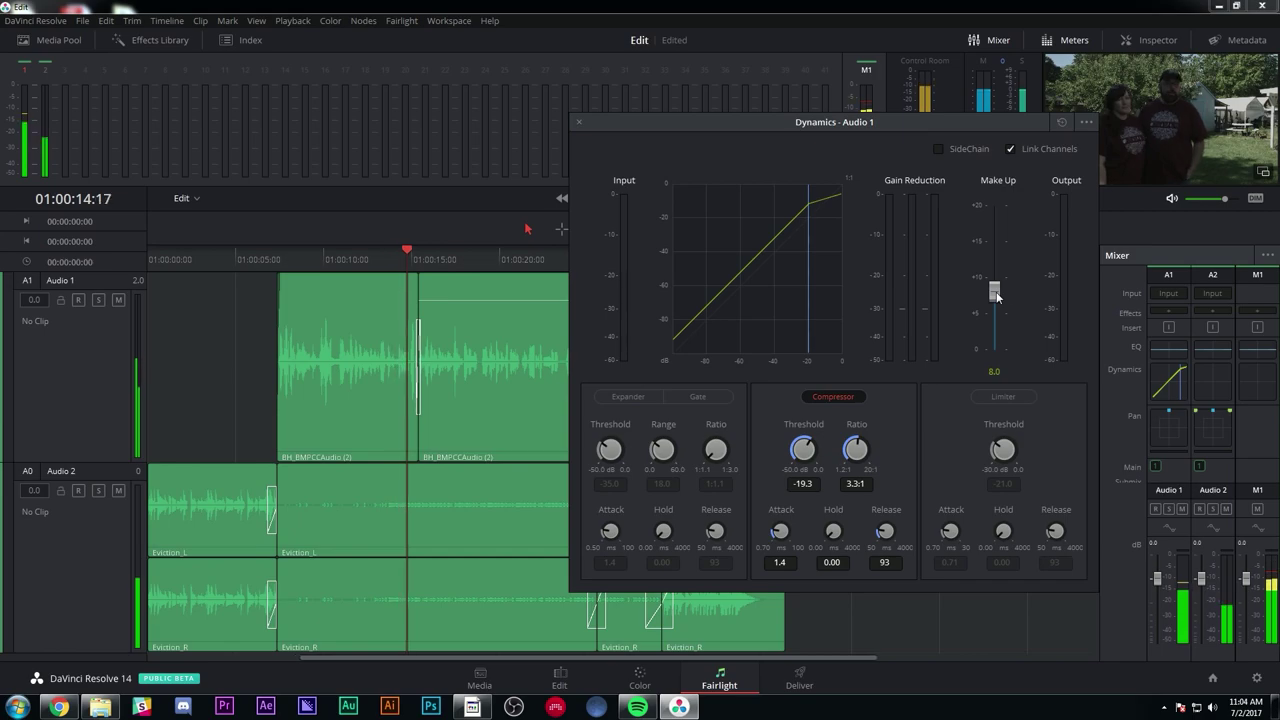
{"action": "left_click_drag", "start_coordinate": [995, 306], "coordinate": [994, 287]}
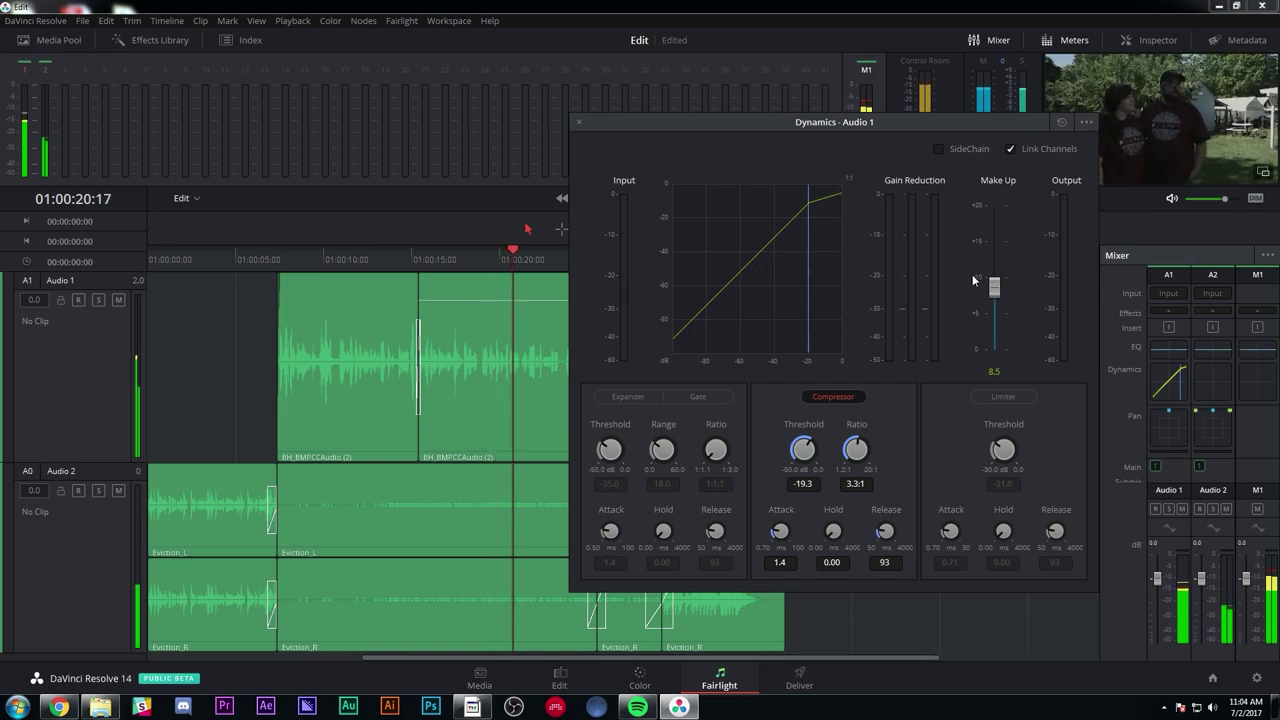
{"action": "left_click_drag", "start_coordinate": [814, 120], "coordinate": [929, 133]}
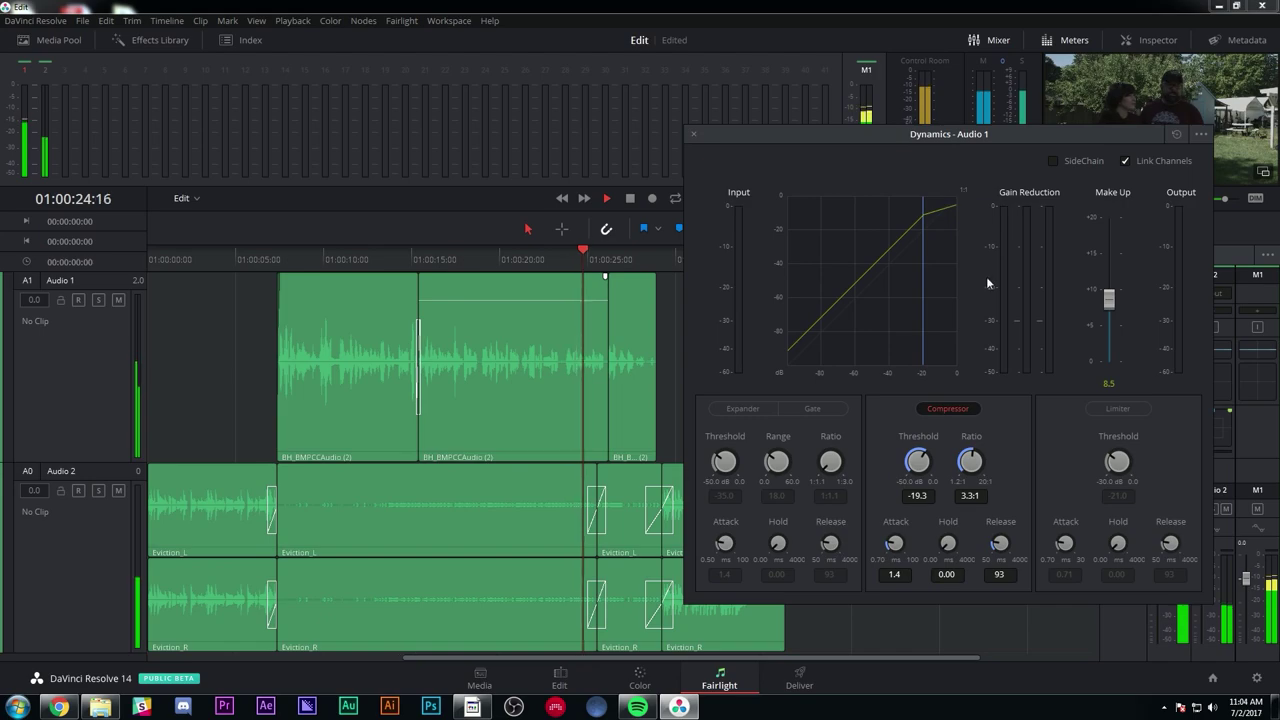
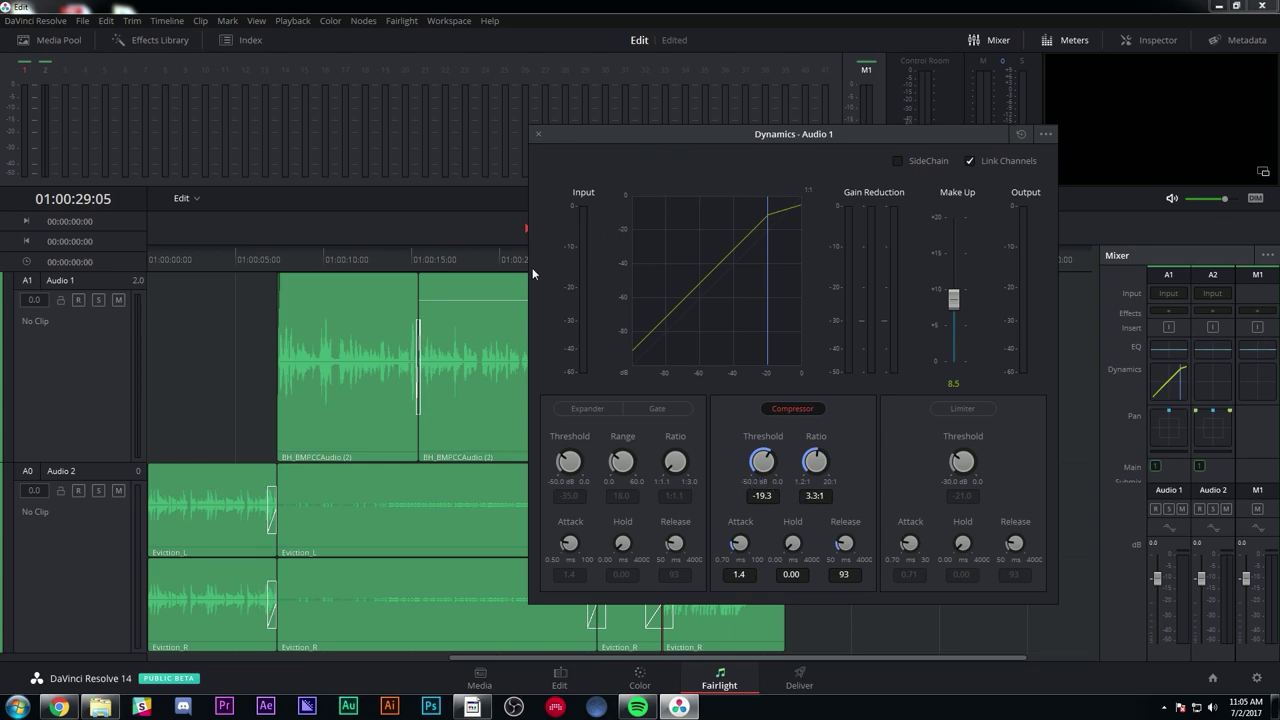
- Play the interview from about 01:00:12 to compare Audio 1 with and without compression, and close its dynamics settings
{"action": "left_click", "coordinate": [369, 260]}
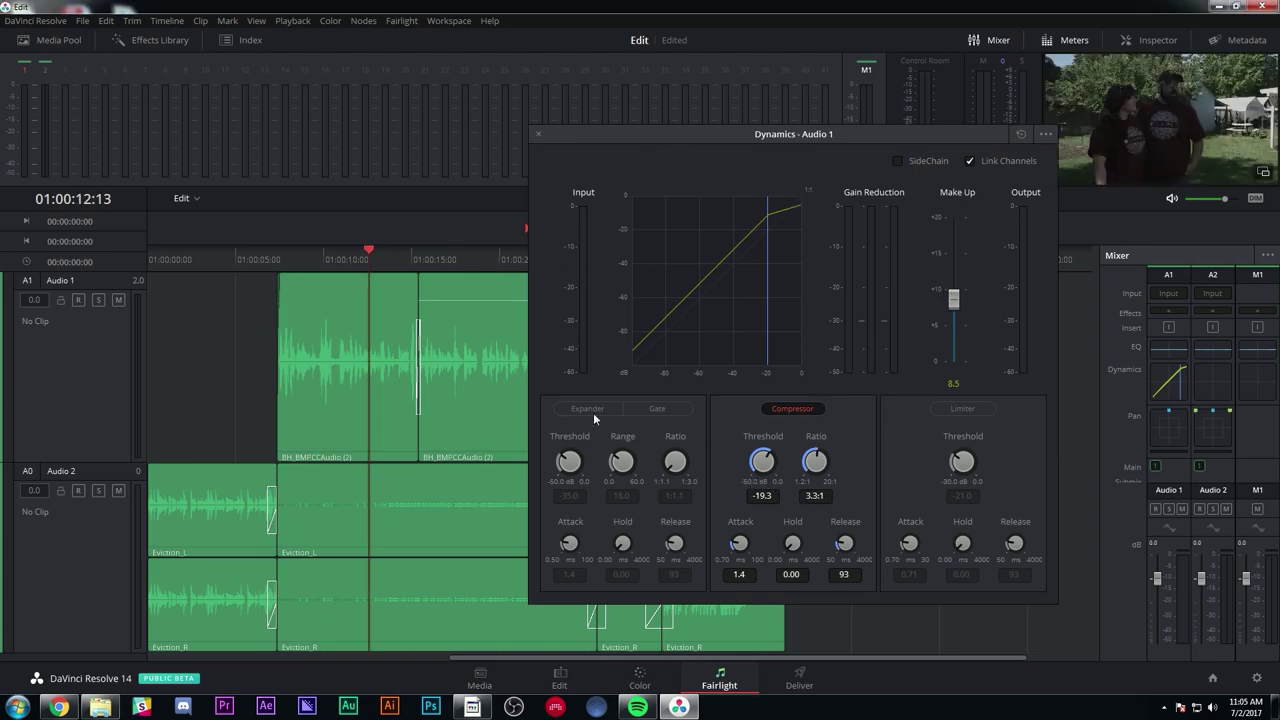
{"action": "key", "text": "space"}
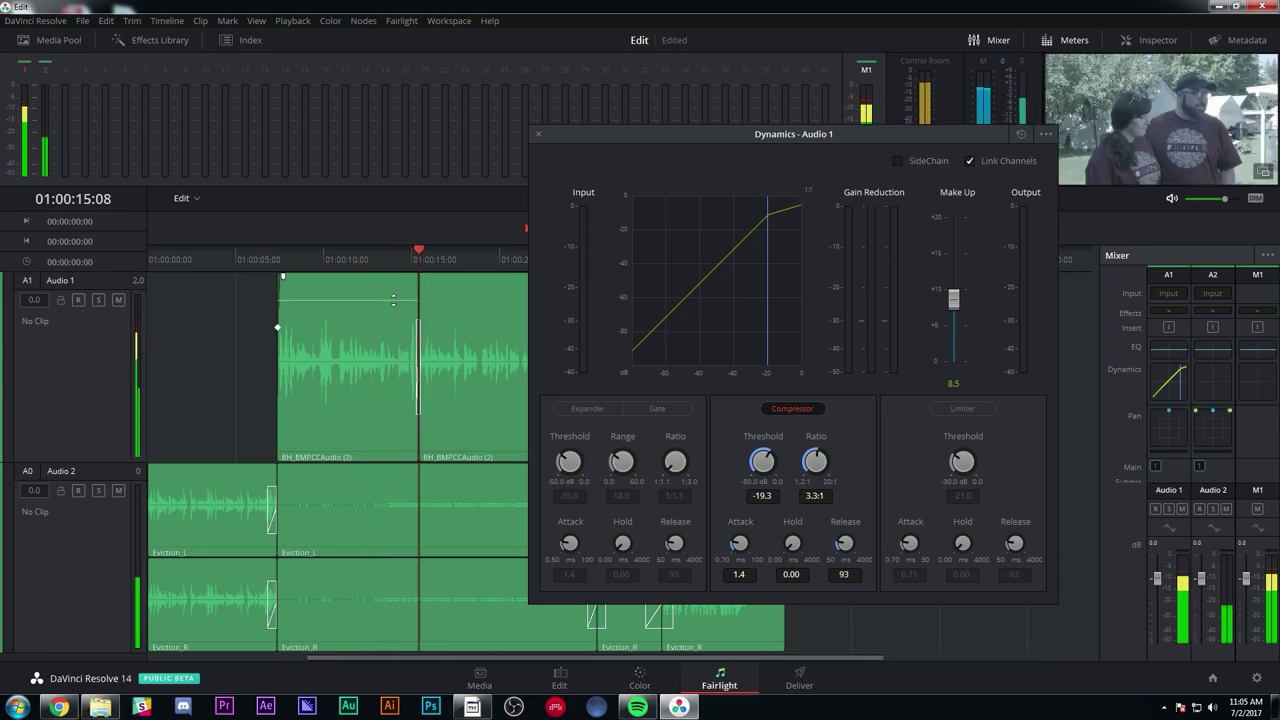
{"action": "key", "text": "space"}
{"action": "left_click", "coordinate": [795, 408]}
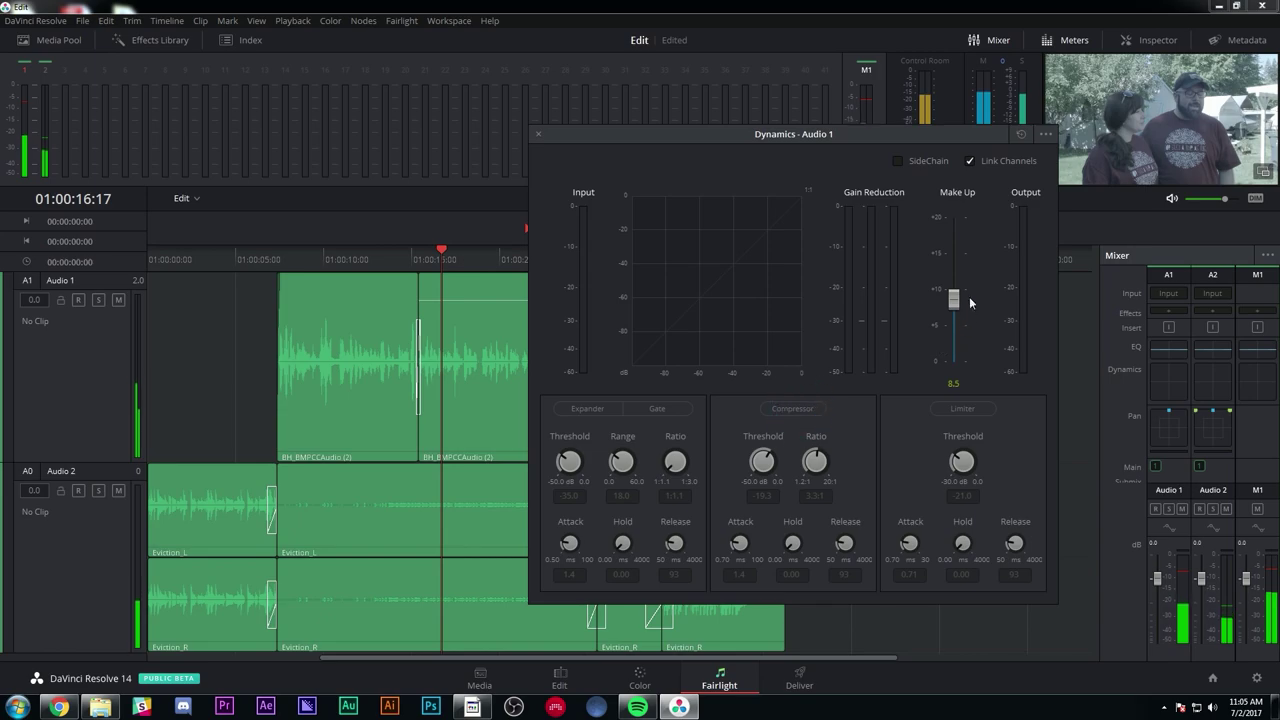
{"action": "left_click_drag", "start_coordinate": [954, 300], "coordinate": [954, 362]}
{"action": "left_click", "coordinate": [354, 259]}
{"action": "key", "text": "space"}
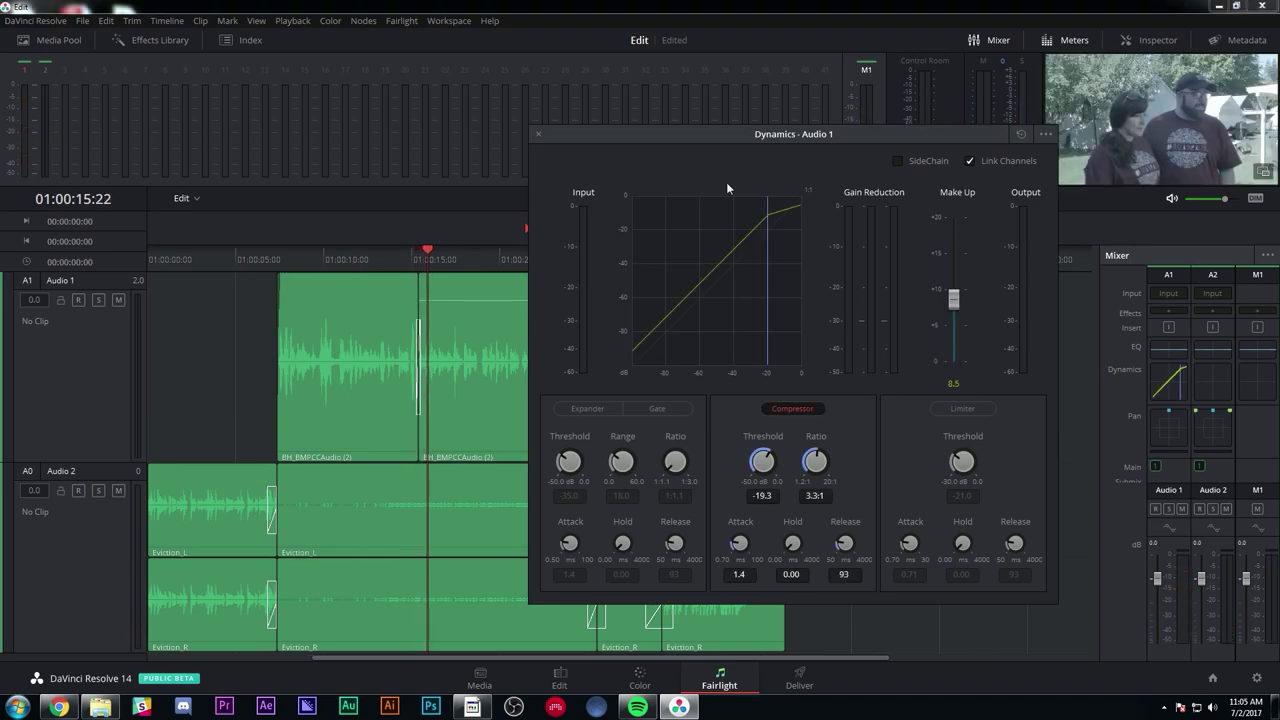
{"action": "left_click", "coordinate": [538, 136]}
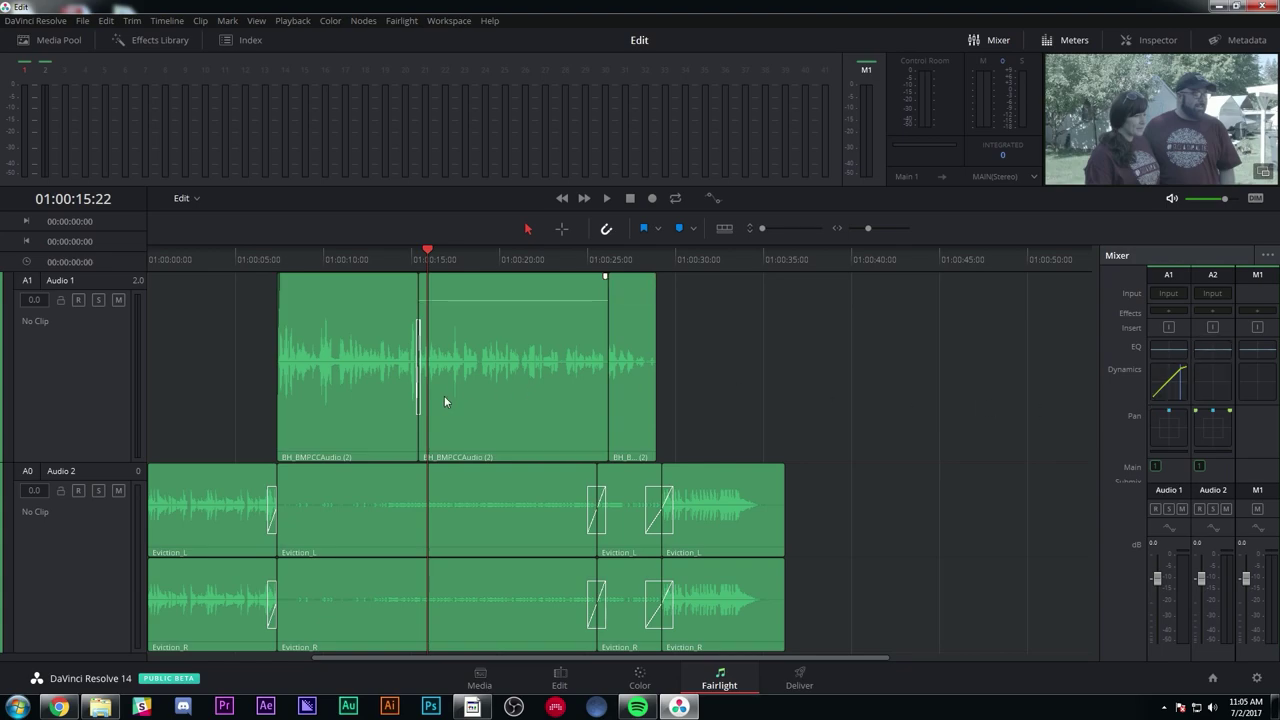
- Open the equalizer of Audio 2 and cut Band 4 to -4.8 dB at 1k36
{"action": "left_click", "coordinate": [1213, 348]}
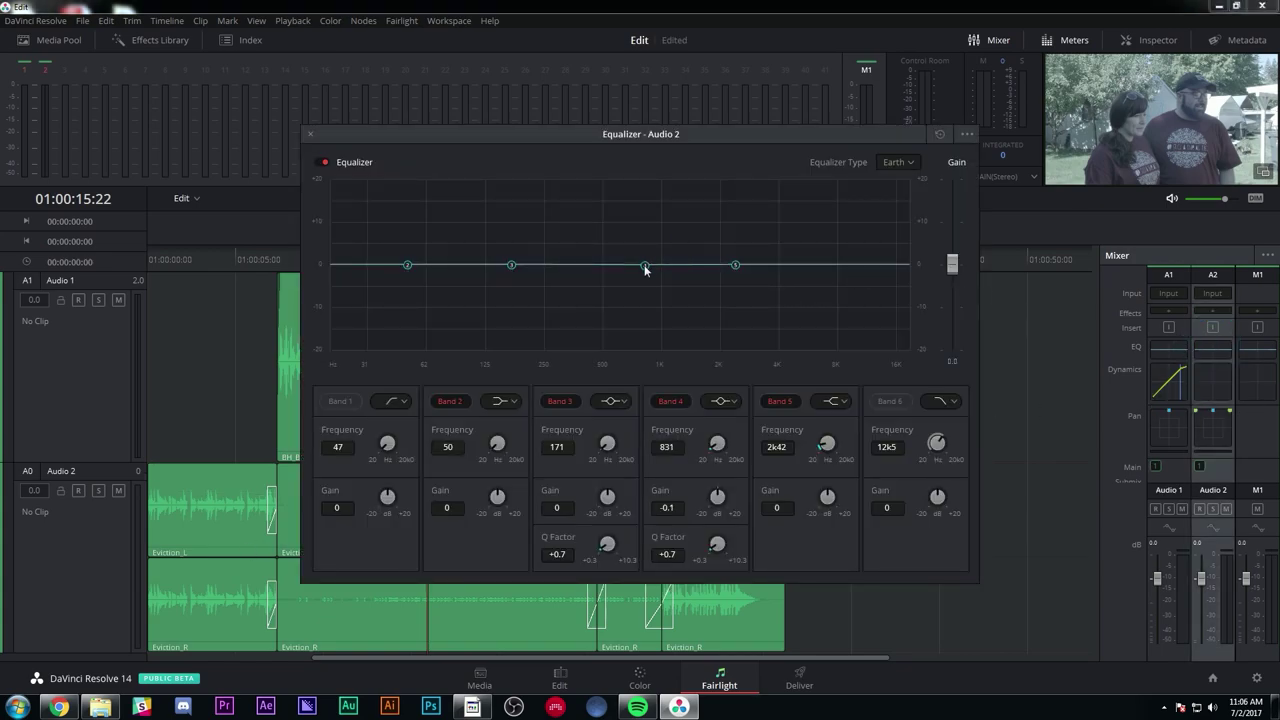
{"action": "left_click_drag", "start_coordinate": [646, 270], "coordinate": [680, 291]}
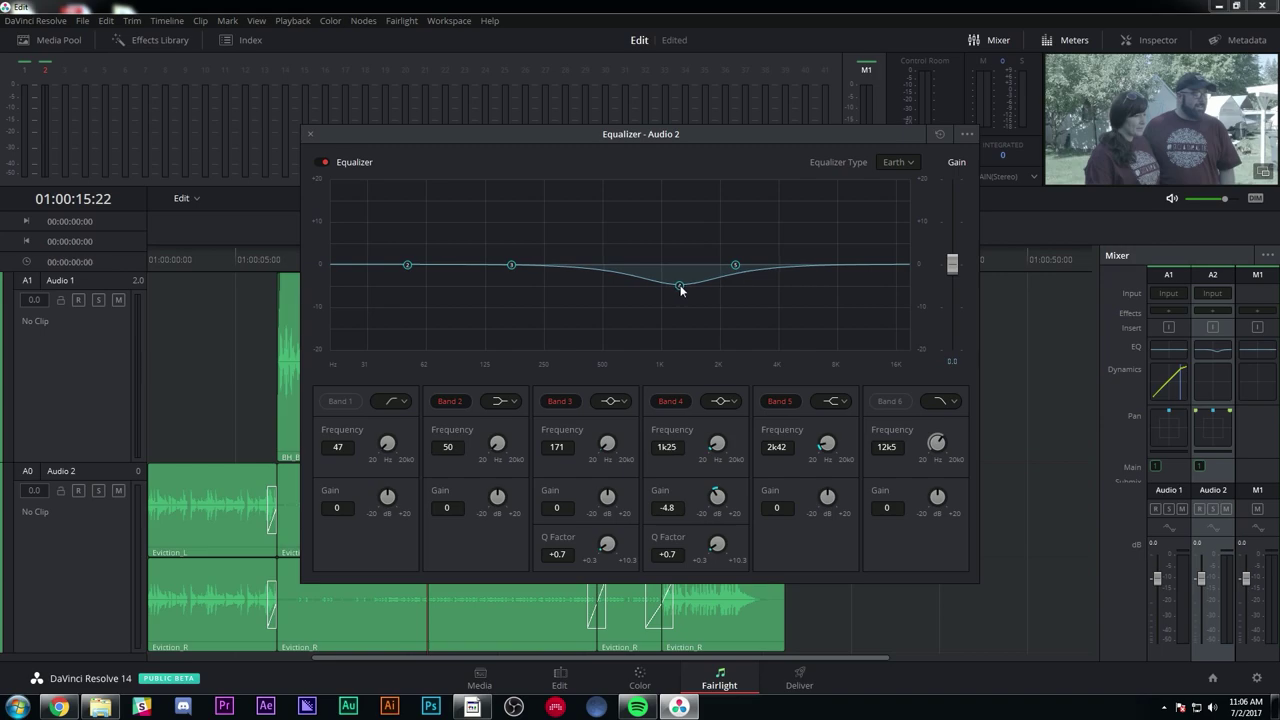
{"action": "left_click_drag", "start_coordinate": [680, 289], "coordinate": [686, 286]}
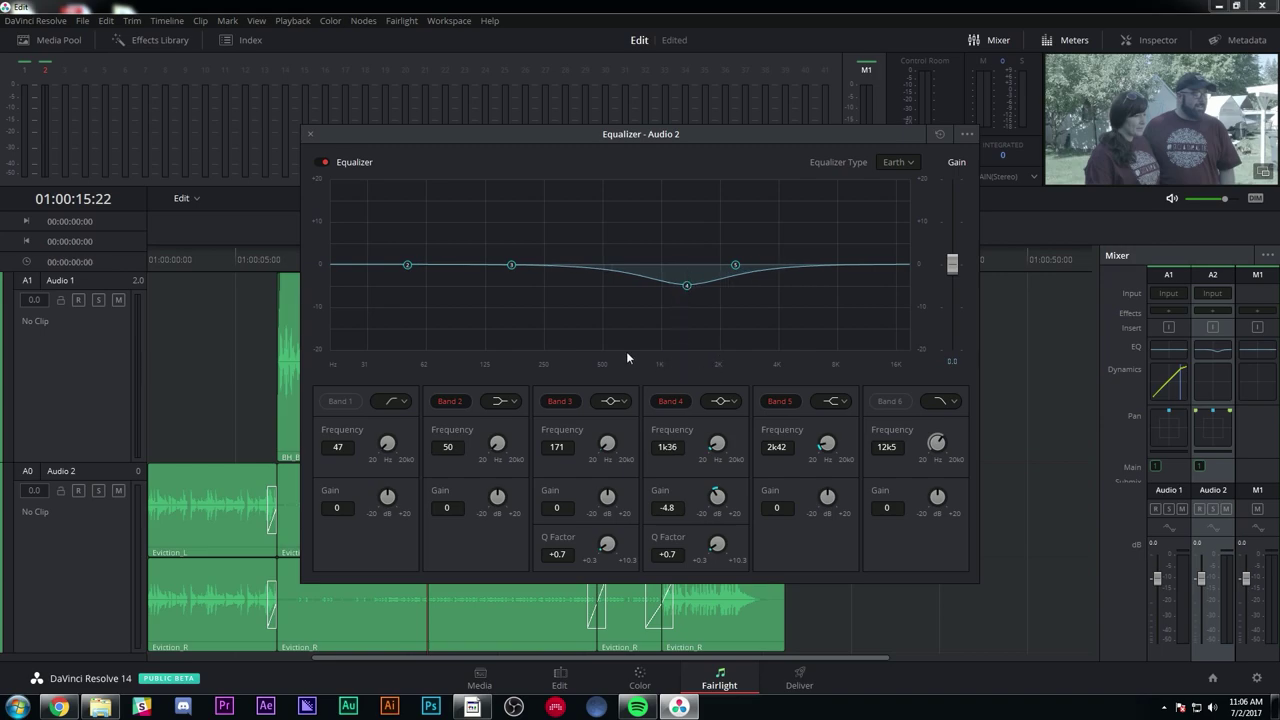
- Play the music from about 01:00:02 while toggling the Audio 2 equalizer to compare the sound, and close the equalizer
{"action": "left_click_drag", "start_coordinate": [762, 132], "coordinate": [888, 102]}
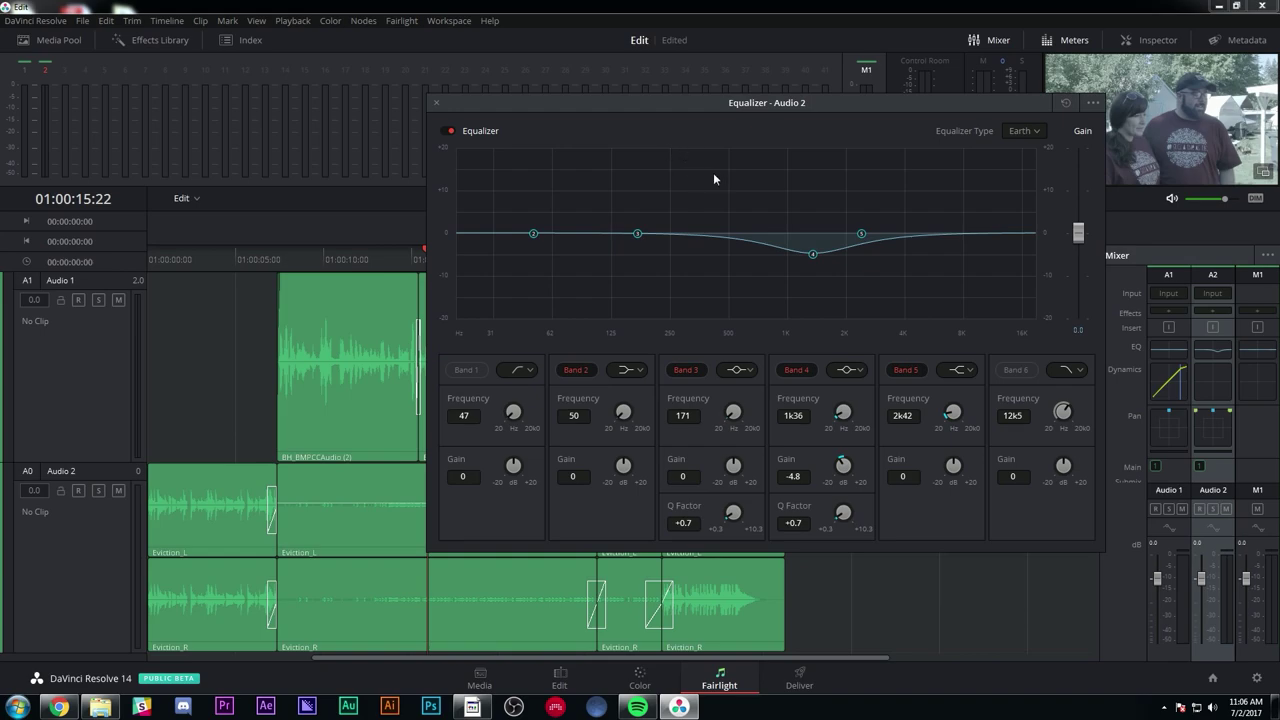
{"action": "left_click", "coordinate": [190, 262]}
{"action": "key", "text": "space"}
{"action": "left_click", "coordinate": [448, 131]}
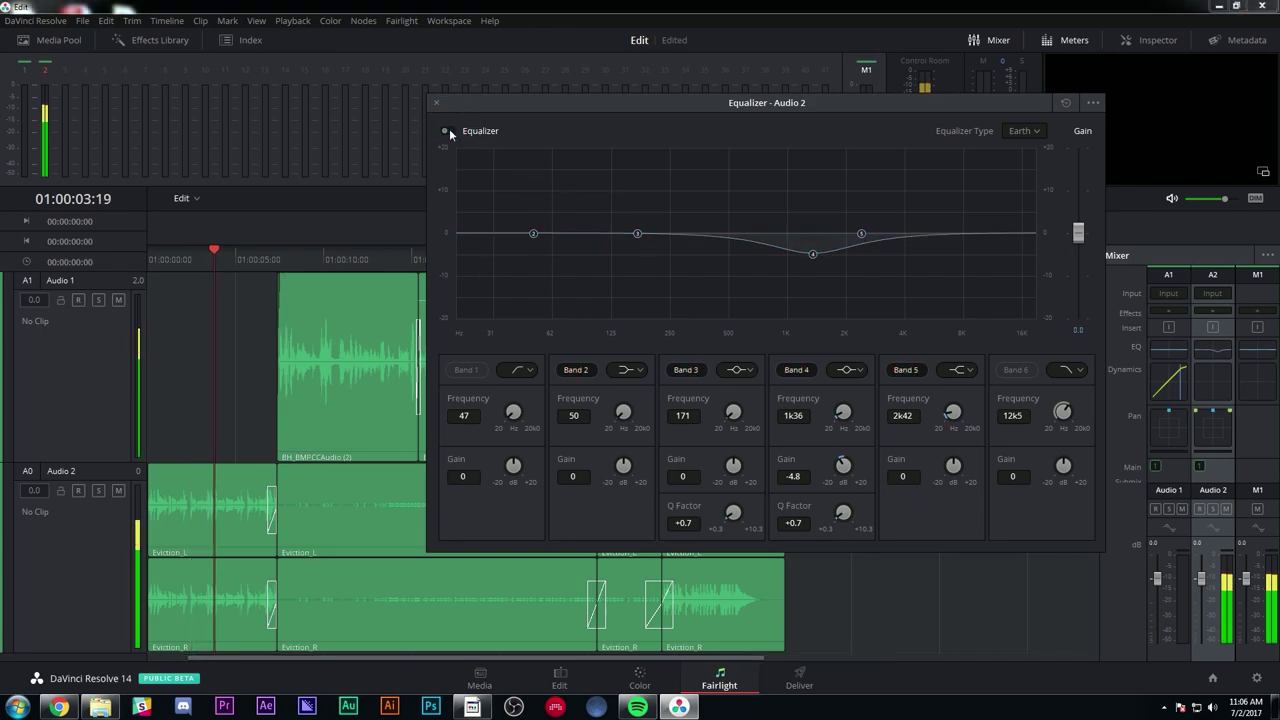
{"action": "left_click", "coordinate": [448, 131]}
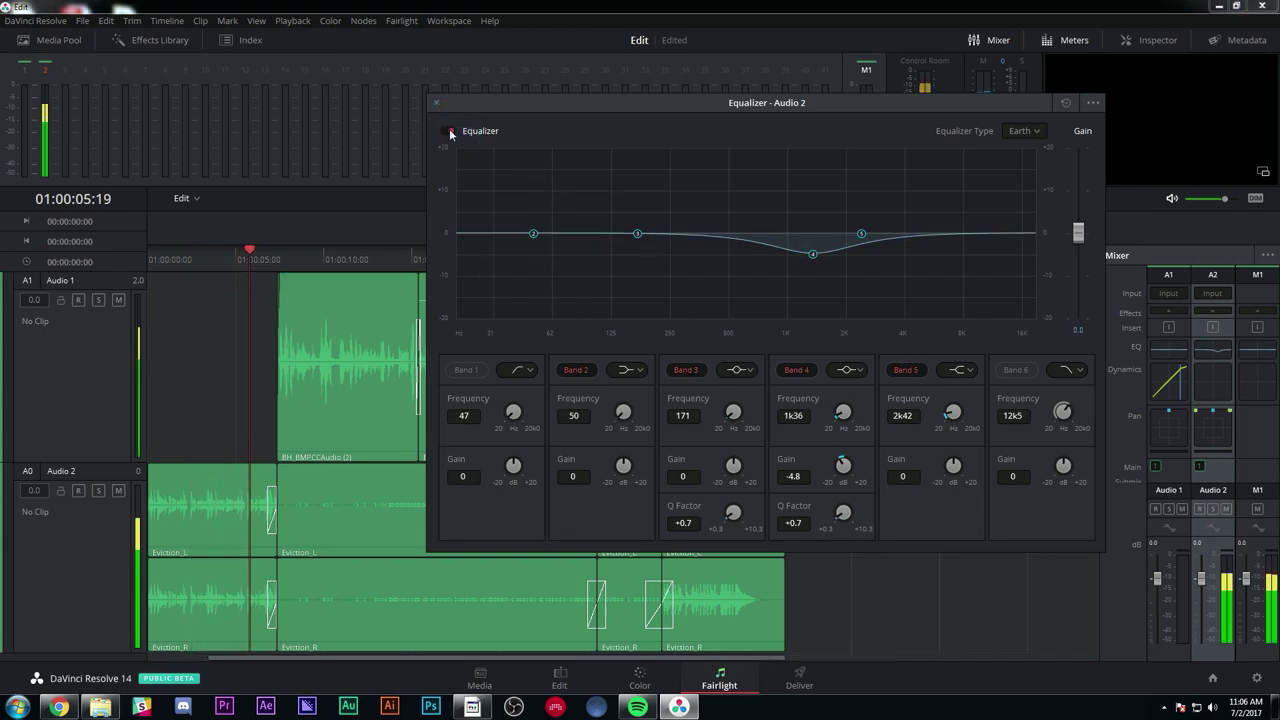
{"action": "left_click", "coordinate": [448, 131]}
{"action": "left_click", "coordinate": [448, 131]}
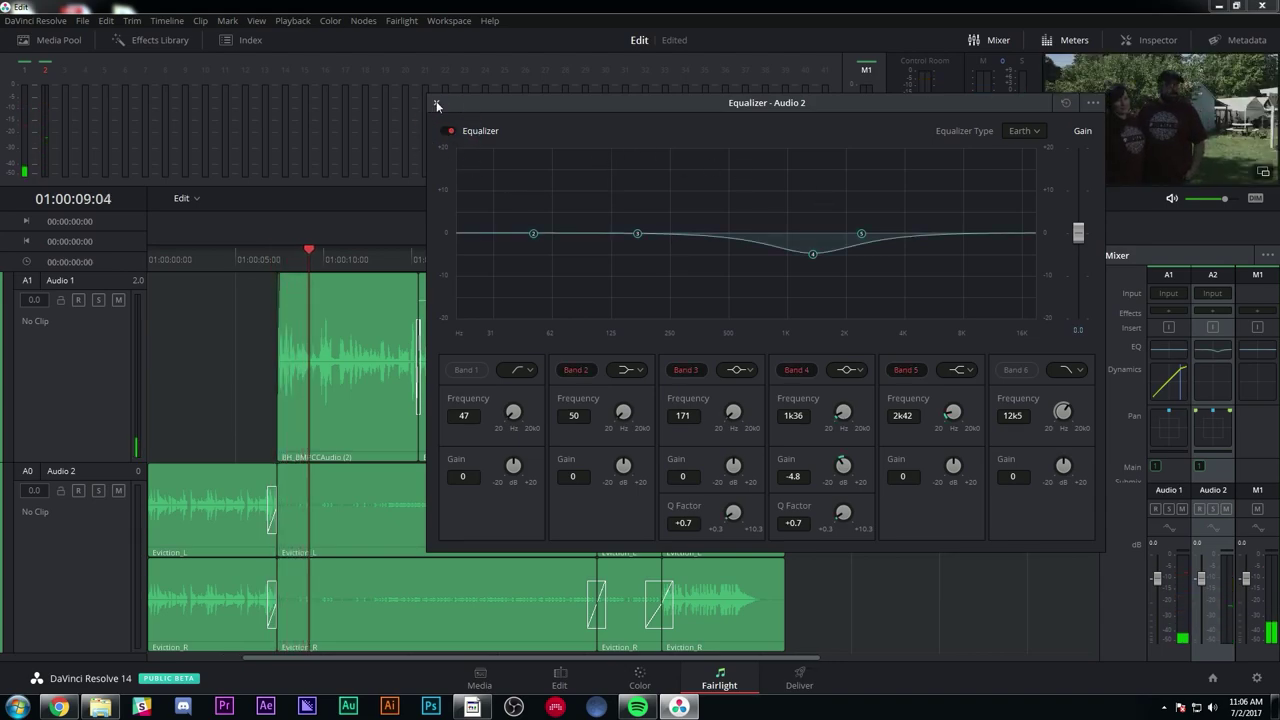
{"action": "left_click", "coordinate": [437, 104]}
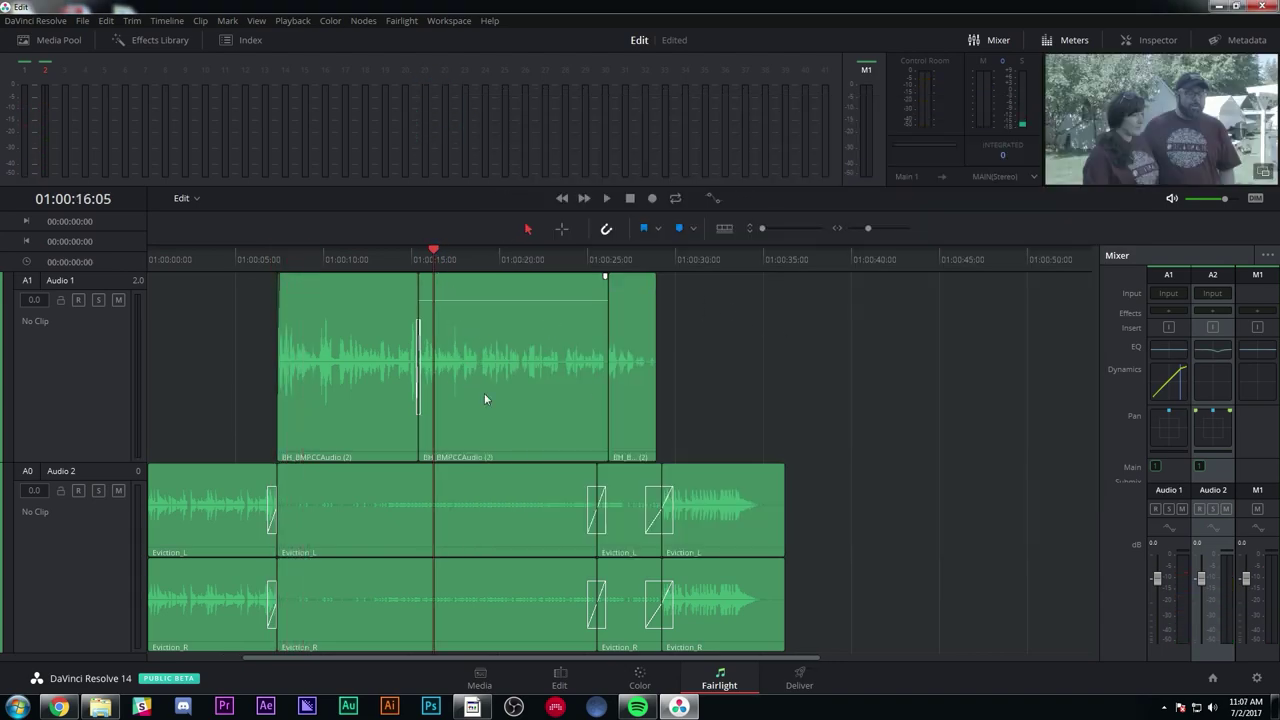
- Play the mix briefly from about 01:00:16 and review the Audio 2 equalizer and the first and last Eviction clips
{"action": "key", "text": "space"}
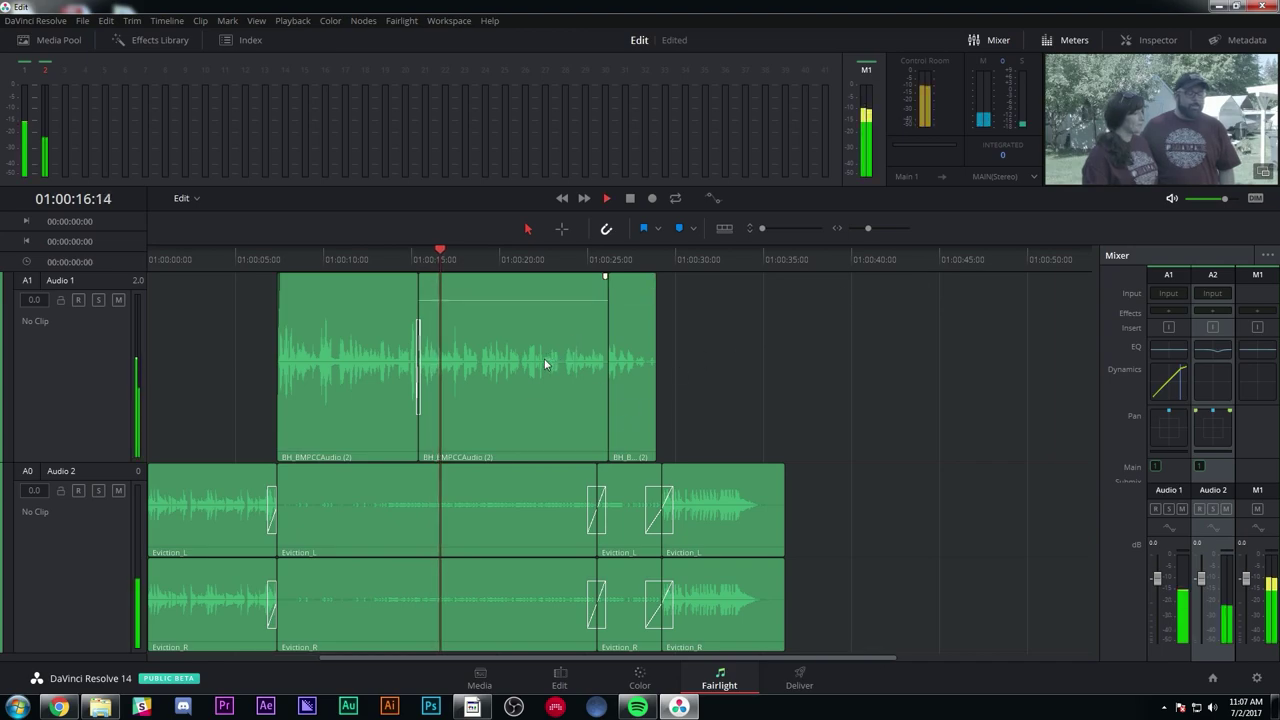
{"action": "key", "text": "space"}
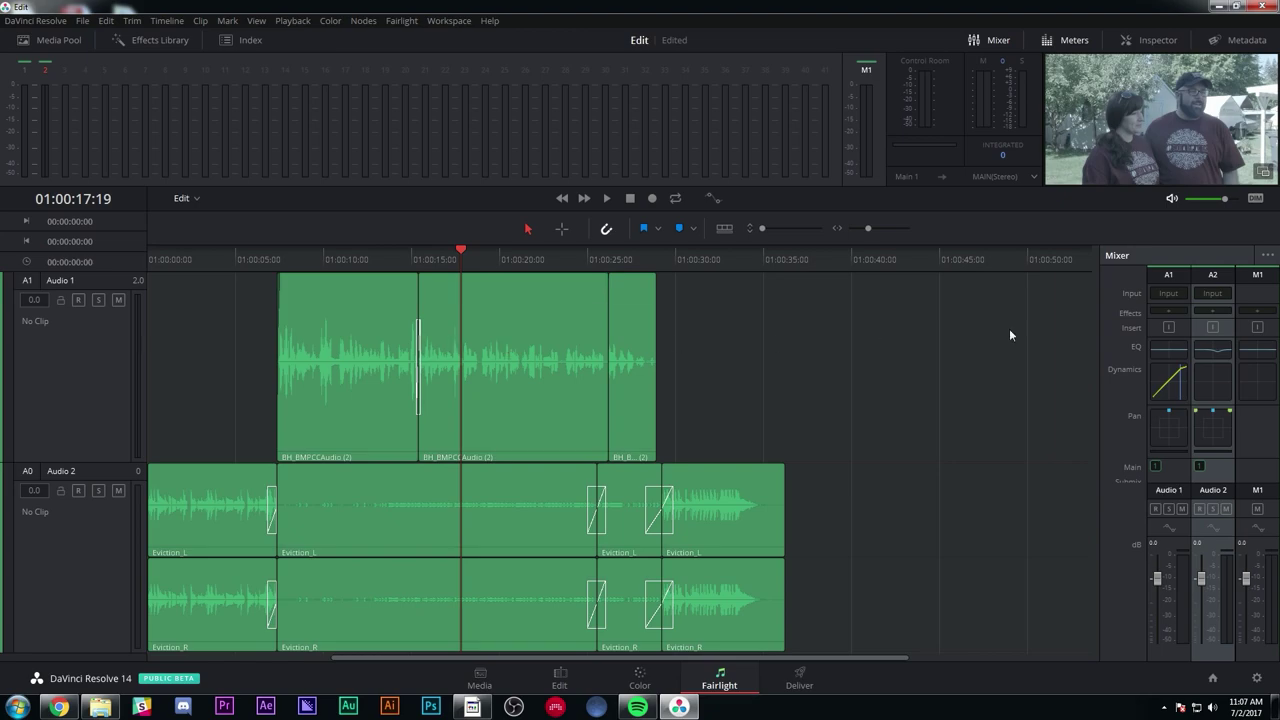
{"action": "left_click", "coordinate": [1215, 350]}
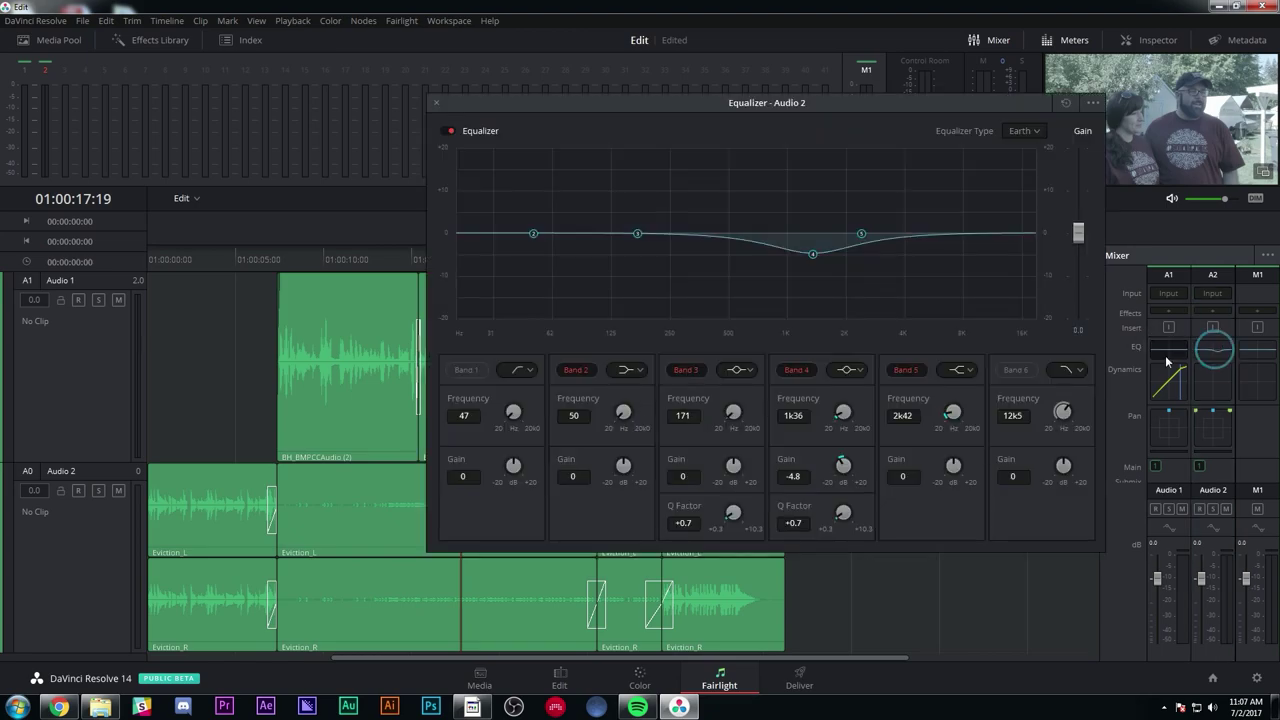
{"action": "left_click", "coordinate": [436, 104]}
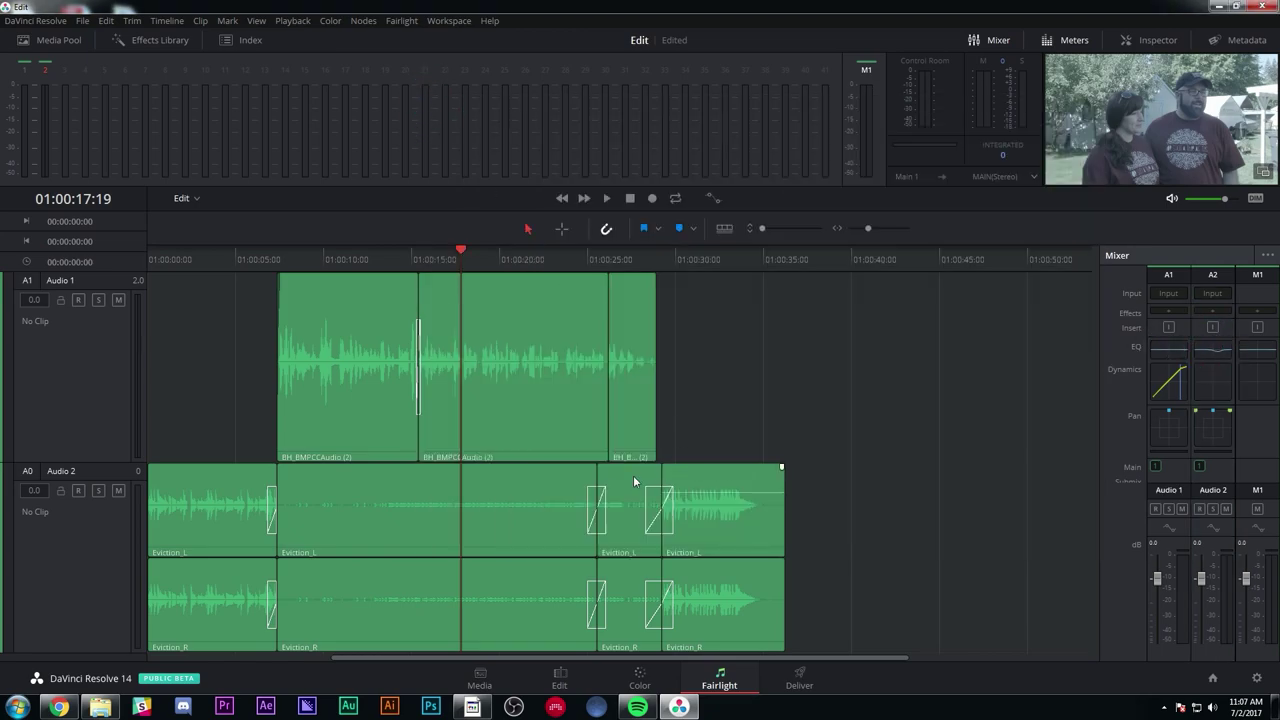
{"action": "left_click", "coordinate": [229, 526]}
{"action": "left_click", "coordinate": [693, 525]}
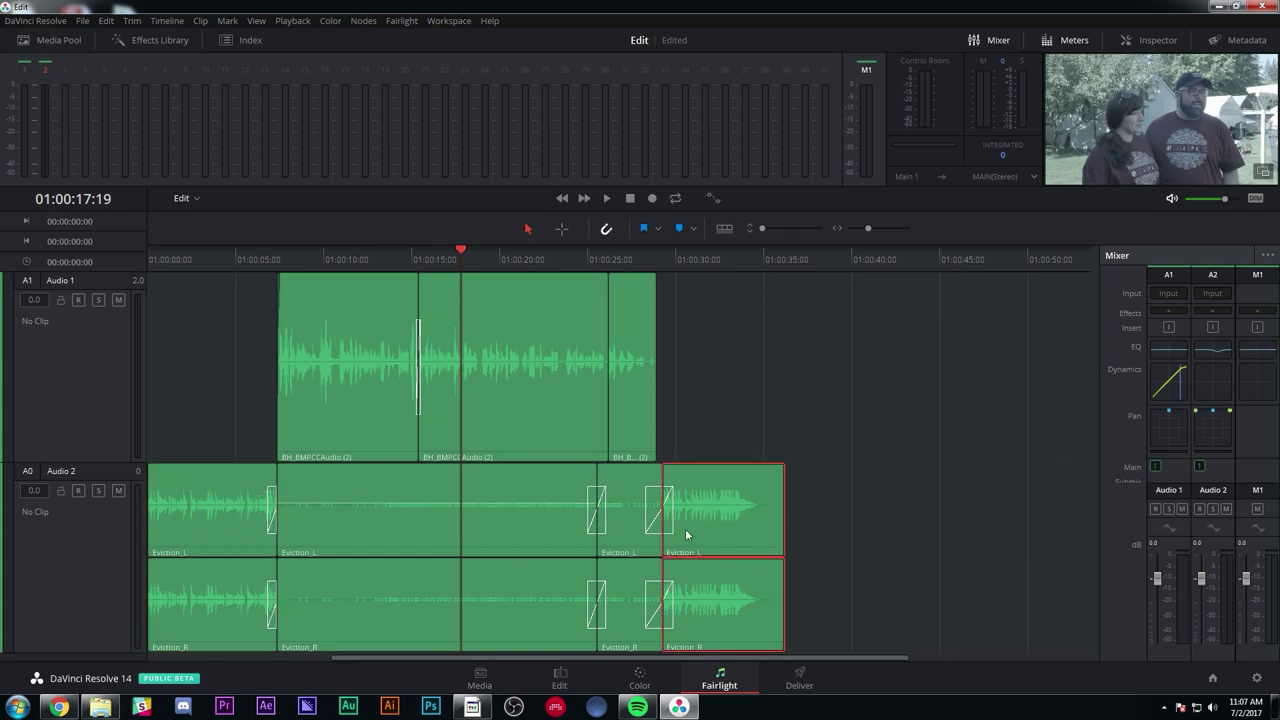
- Return to the Edit page, play the interview from about 01:00:07 and reduce the video track heights
{"action": "left_click", "coordinate": [232, 534]}
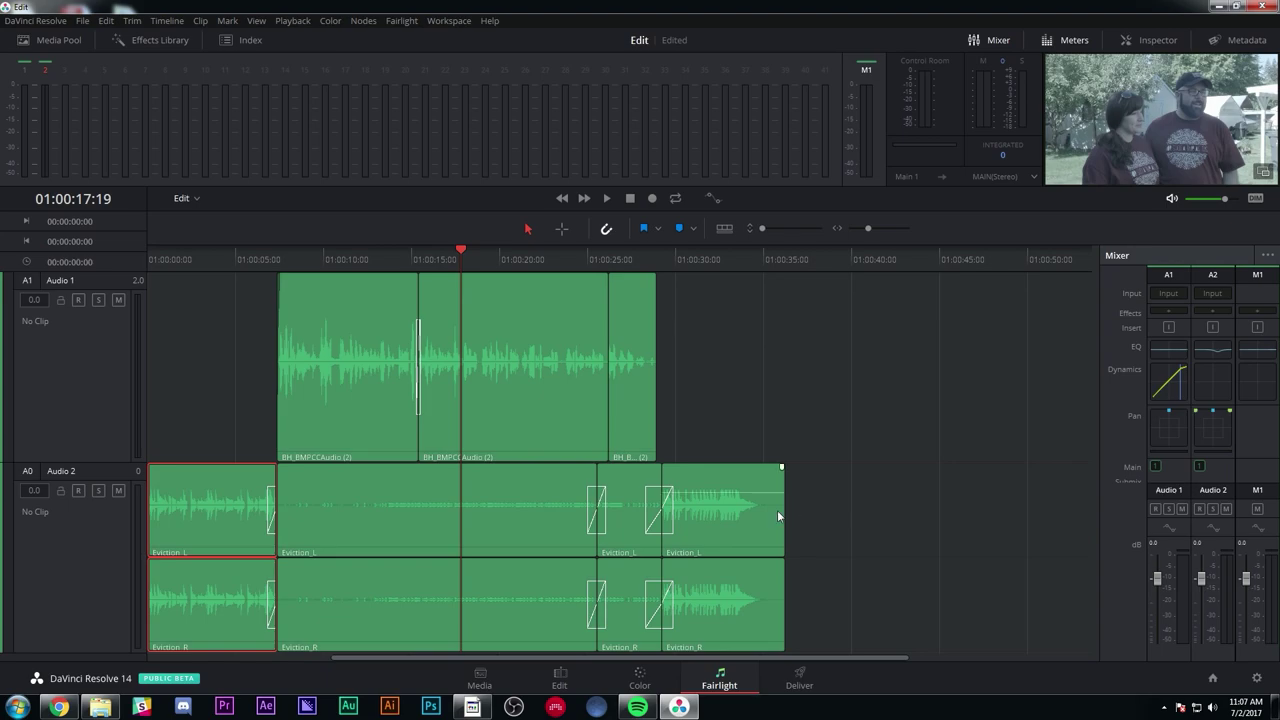
{"action": "key", "text": "shift+4"}
{"action": "left_click", "coordinate": [595, 380]}
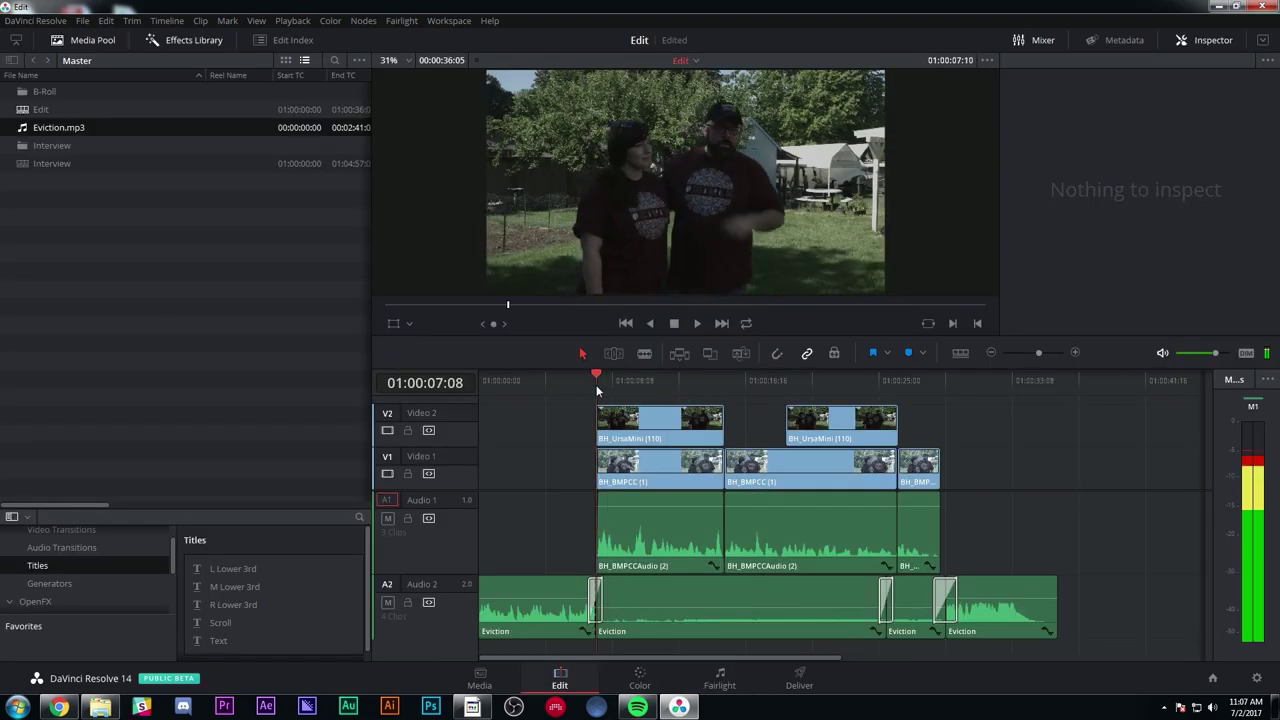
{"action": "left_click", "coordinate": [602, 382]}
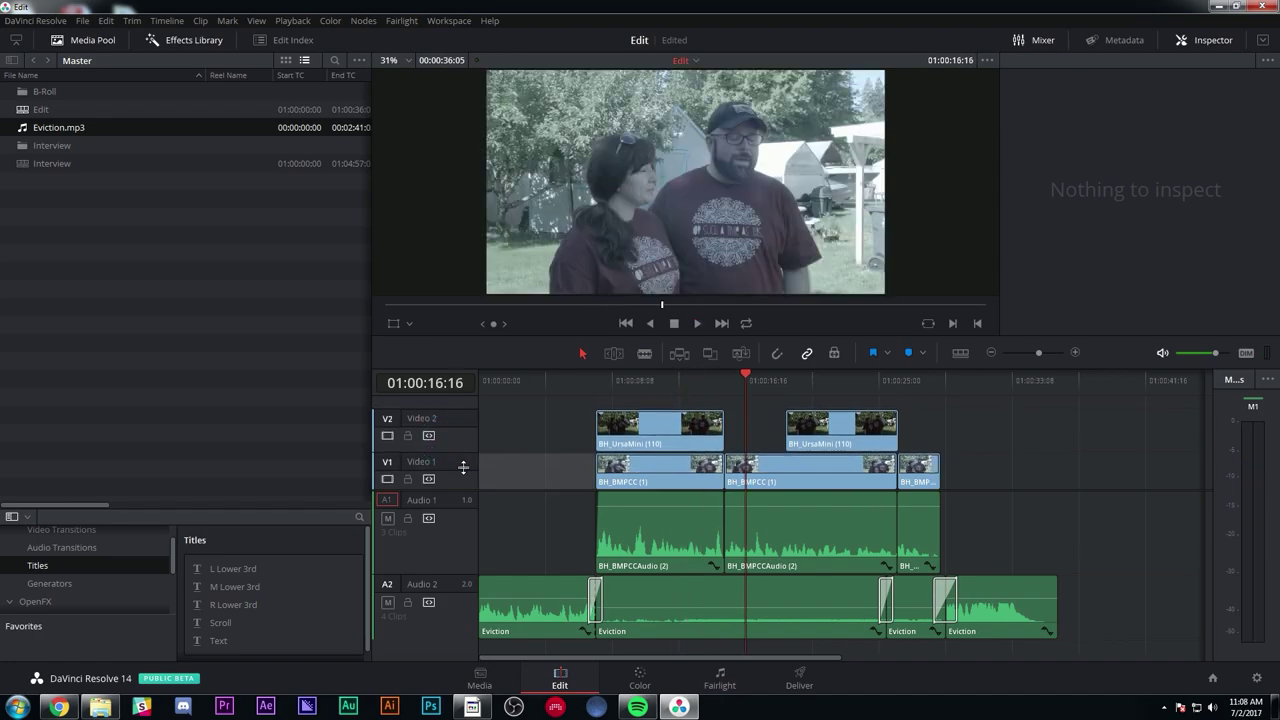
{"action": "left_click_drag", "start_coordinate": [453, 407], "coordinate": [449, 397]}
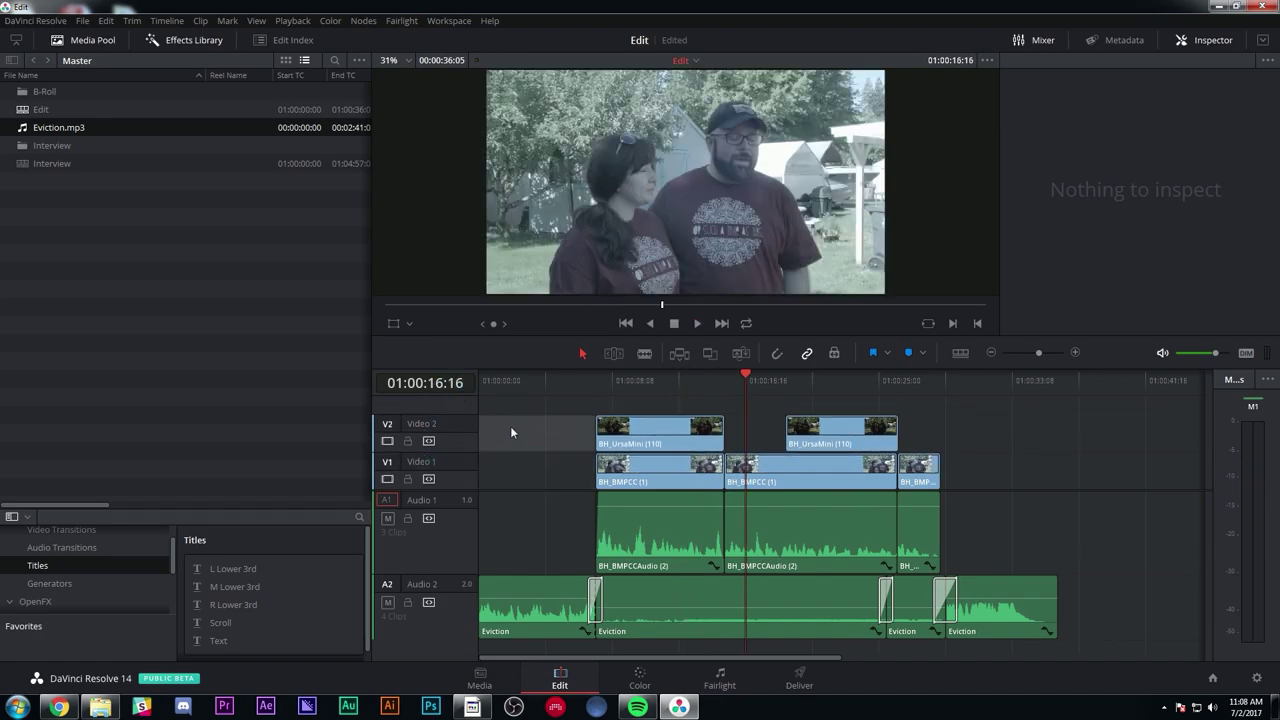
- Show the B-Roll bin's clips as thumbnails and play the timeline briefly from its start
{"action": "left_click", "coordinate": [181, 282]}
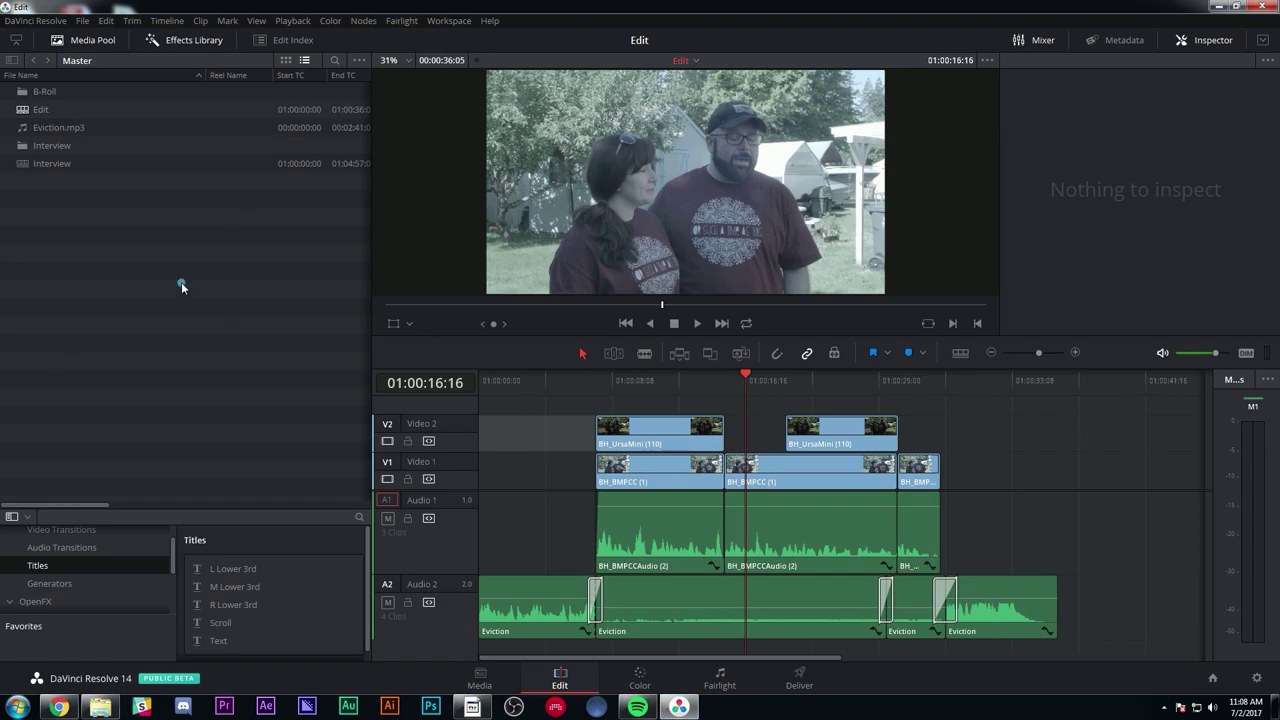
{"action": "double_click", "coordinate": [45, 92]}
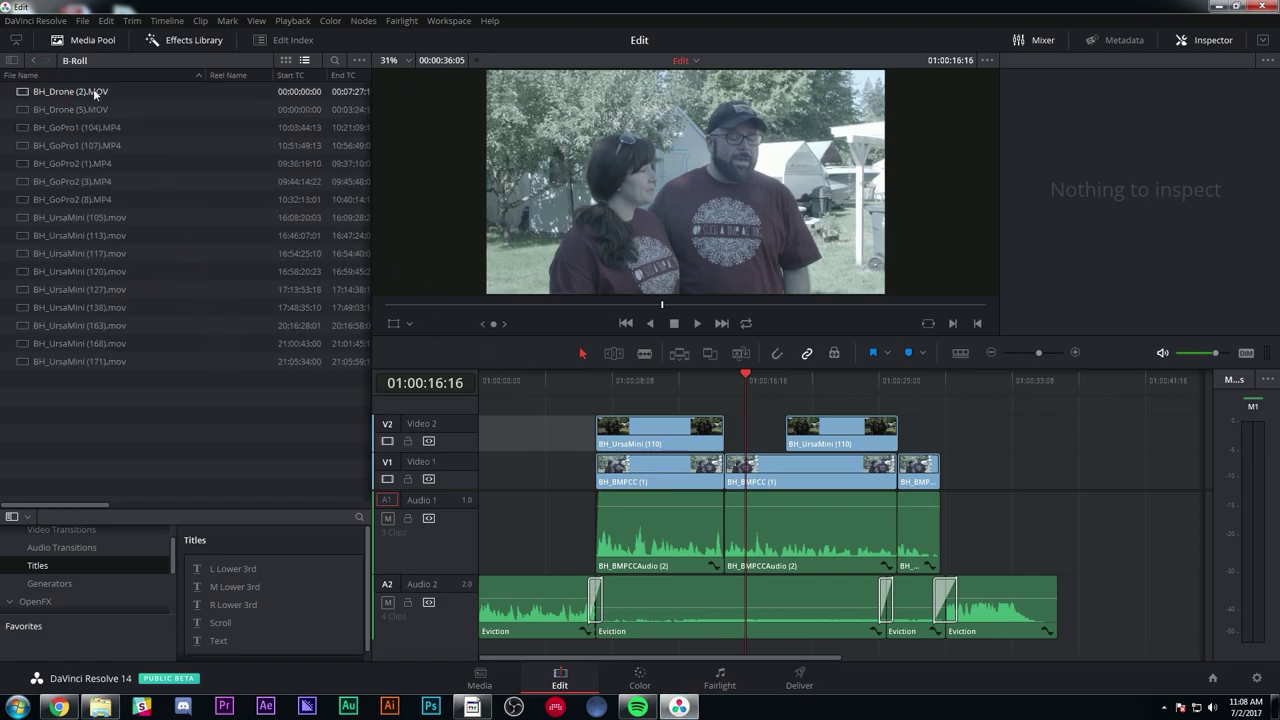
{"action": "left_click", "coordinate": [285, 62]}
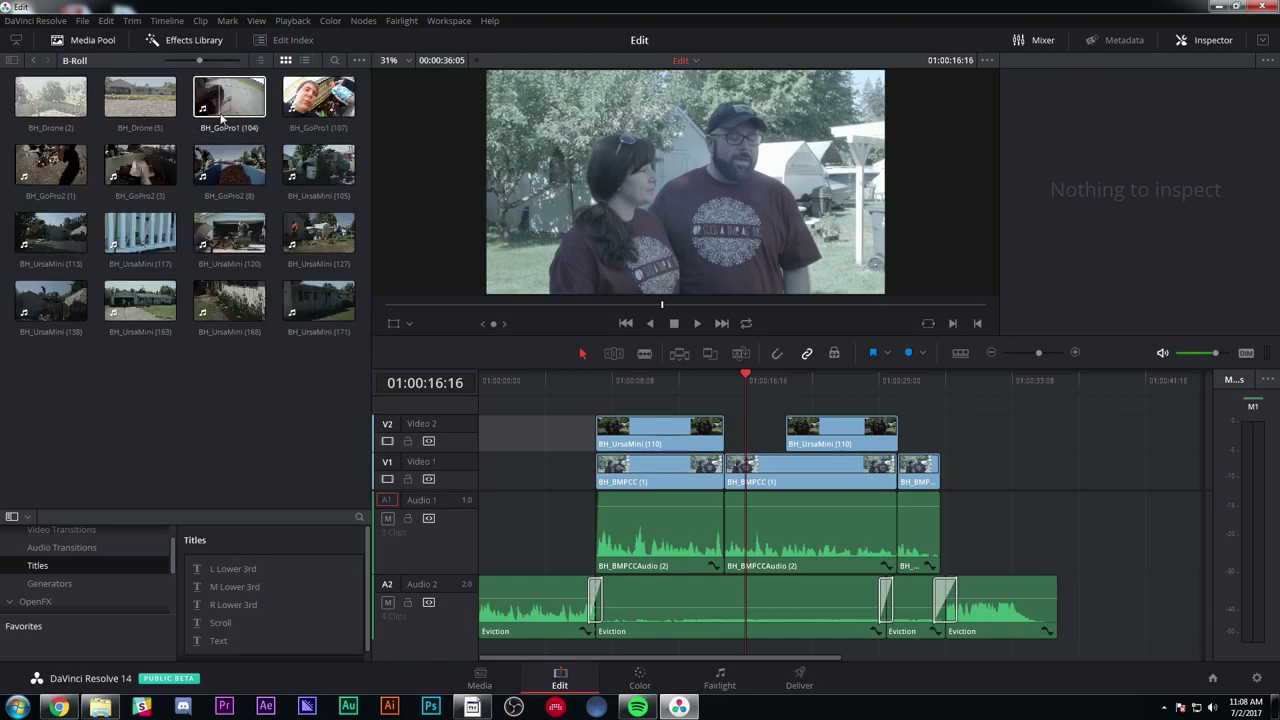
{"action": "left_click_drag", "start_coordinate": [514, 378], "coordinate": [480, 378]}
{"action": "key", "text": "space"}
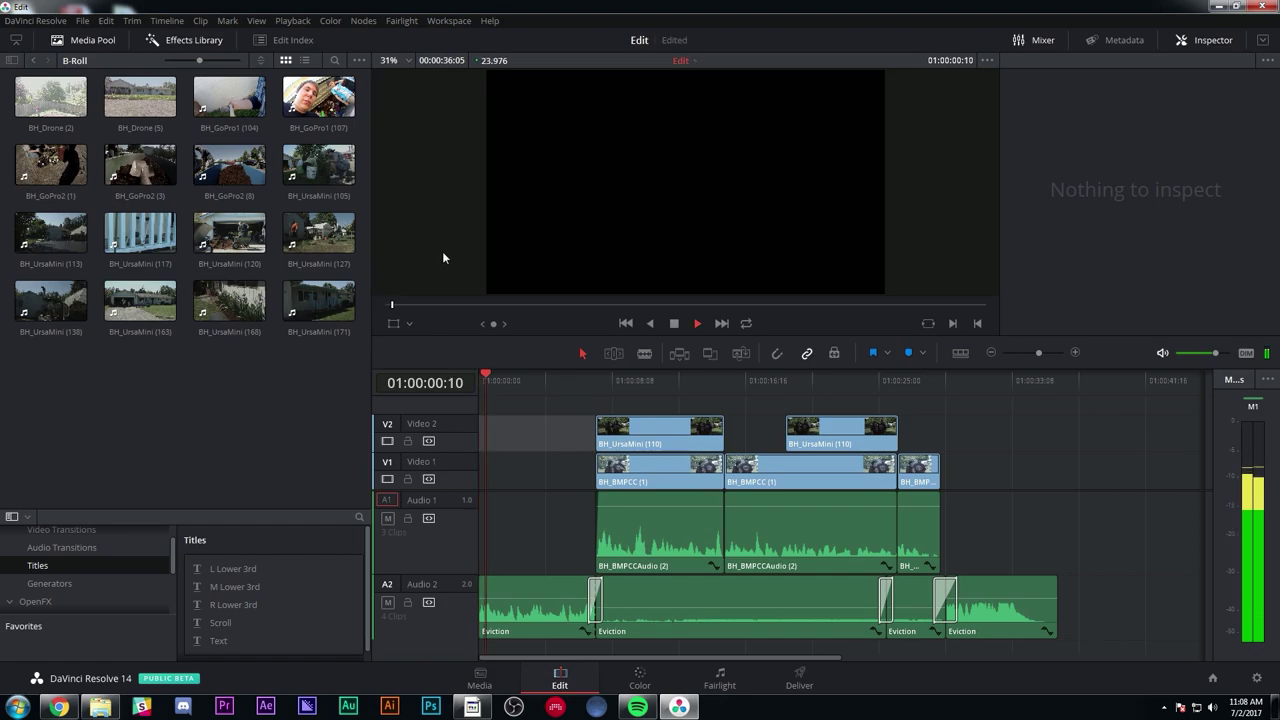
{"action": "key", "text": "space"}
- Mark a 3:24 section of BH_Drone (5) and place it on a new Video 3 track over the end of the music
{"action": "double_click", "coordinate": [135, 110]}
{"action": "mouse_move", "coordinate": [438, 307]}
{"action": "left_mouse_down"}
{"action": "mouse_move", "coordinate": [399, 307]}
{"action": "mouse_move", "coordinate": [461, 307]}
{"action": "mouse_move", "coordinate": [450, 307]}
{"action": "left_mouse_up"}
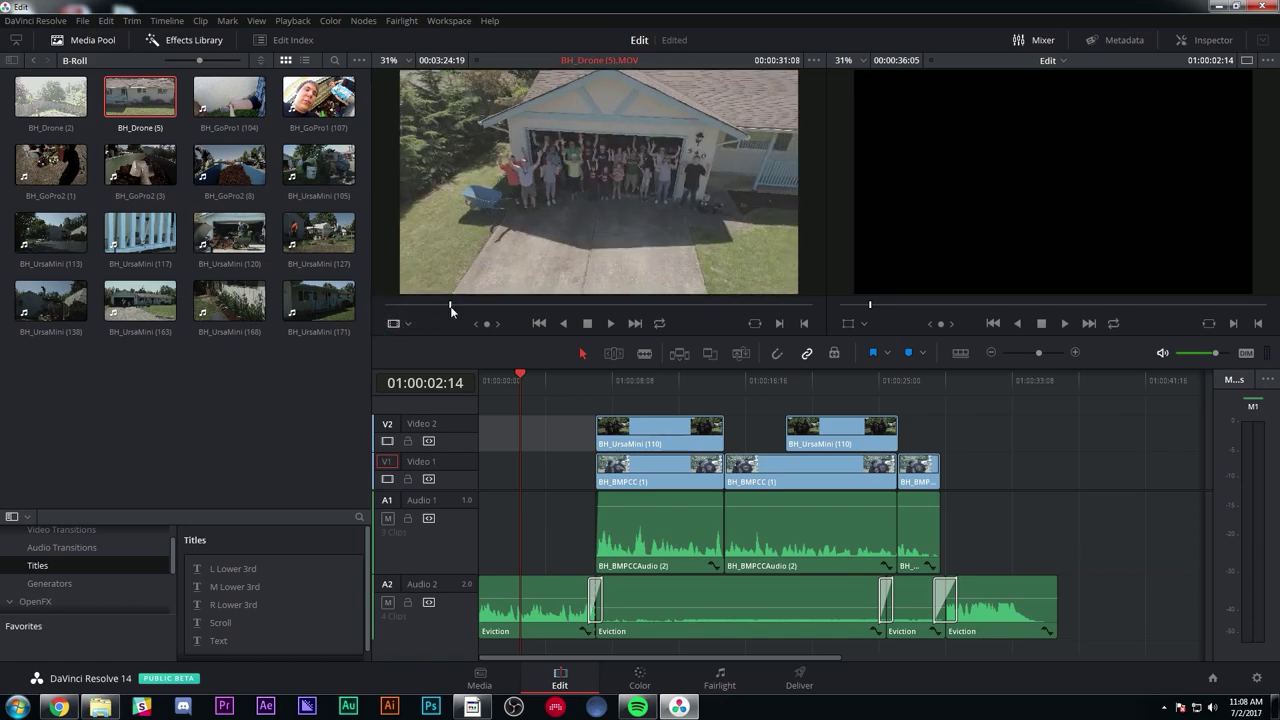
{"action": "key", "text": "i"}
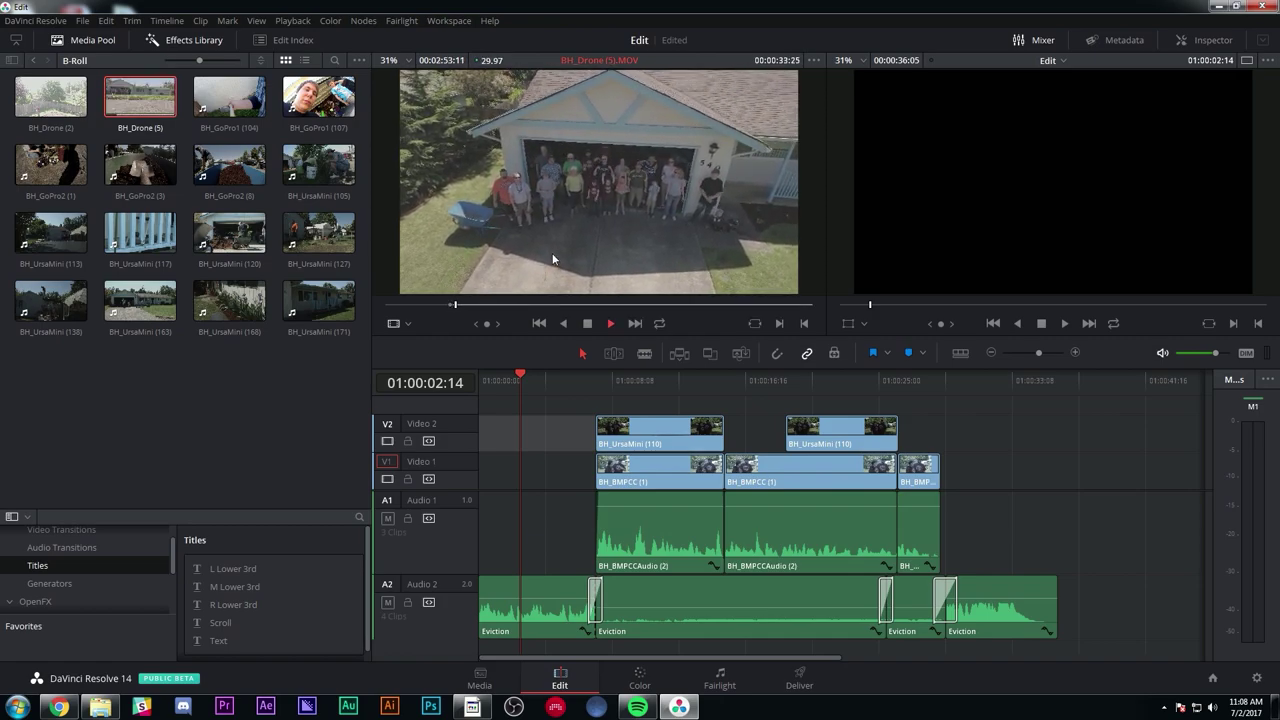
{"action": "key", "text": "j"}
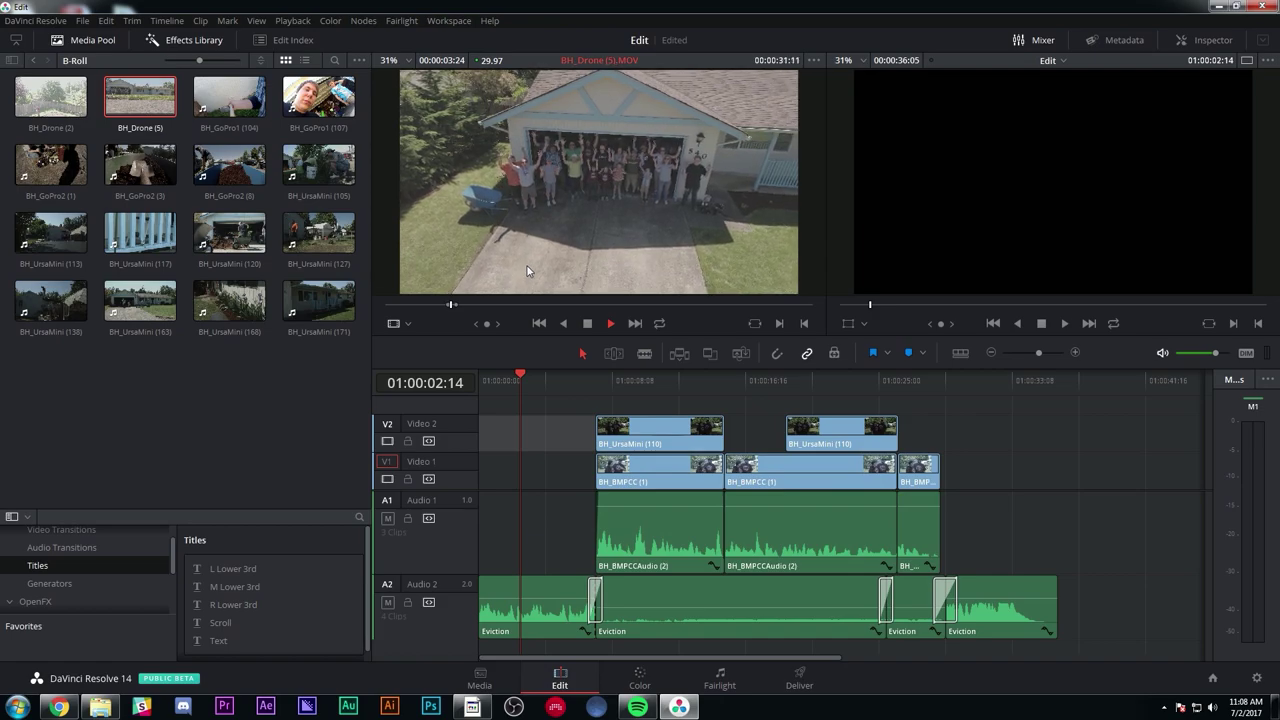
{"action": "key", "text": "k"}
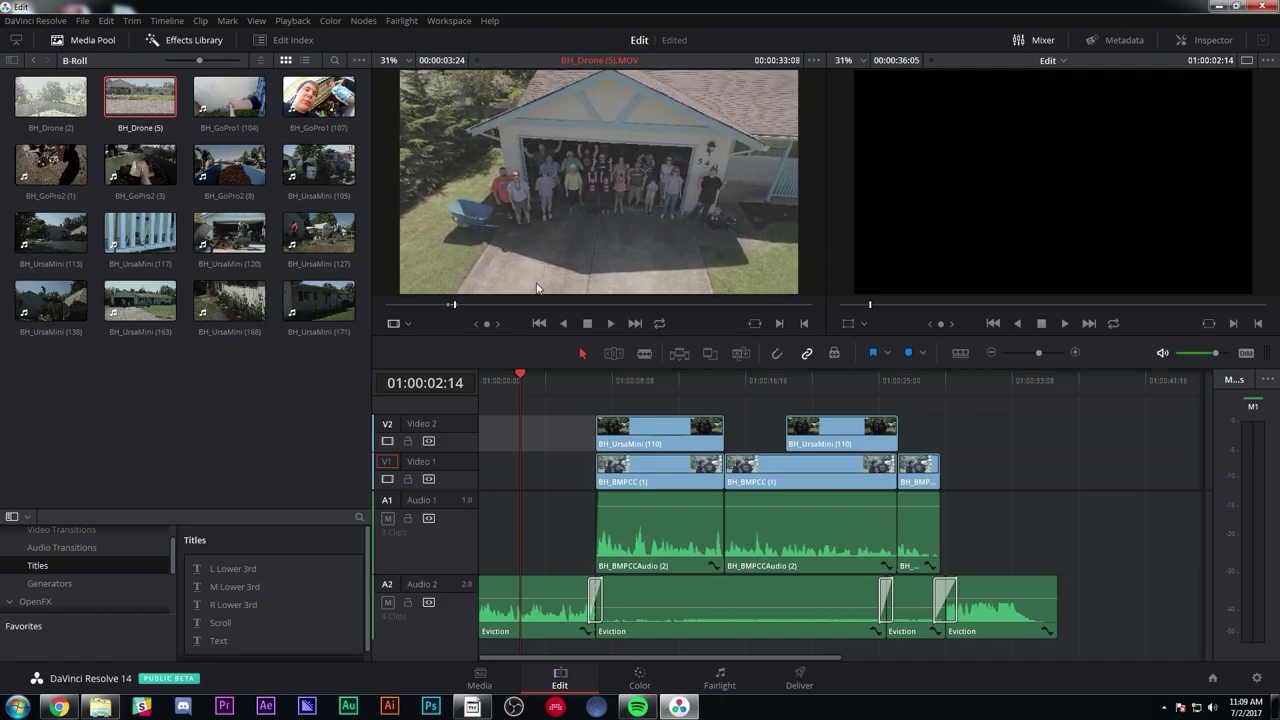
{"action": "left_click_drag", "start_coordinate": [1005, 415], "coordinate": [1005, 425]}
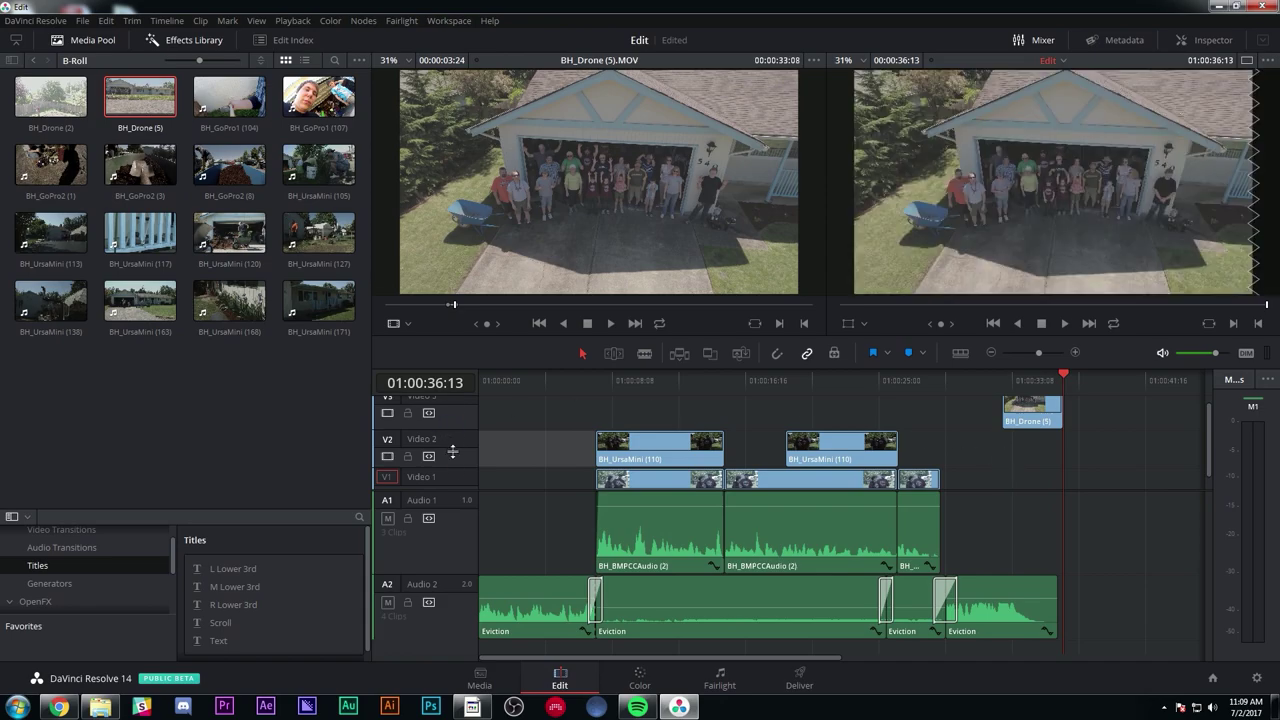
{"action": "scroll", "coordinate": [1208, 412], "scroll_direction": "up", "scroll_amount": 1}
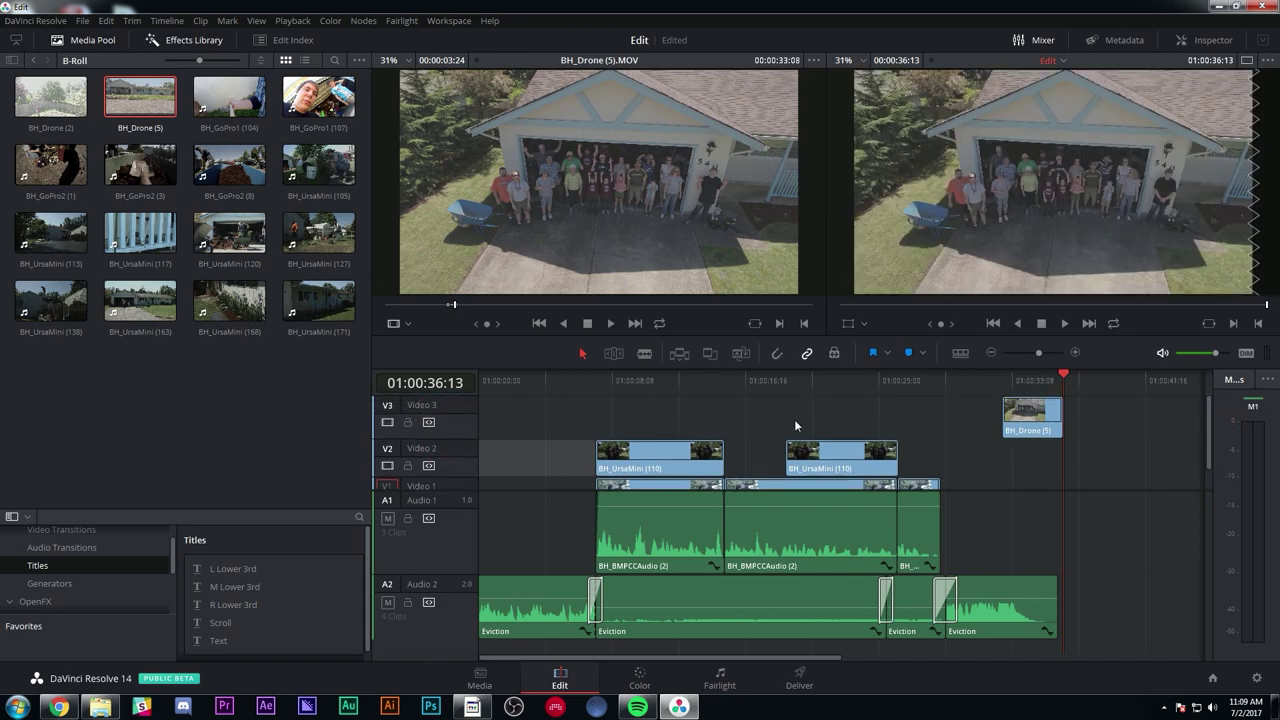
- Place a 3:17 section of BH_Drone (2) ending at 00:03:50:14 at the start of Video 3, and play the opening
{"action": "left_click", "coordinate": [115, 106]}
{"action": "left_click_drag", "start_coordinate": [457, 300], "coordinate": [603, 304]}
{"action": "key", "text": "space"}
{"action": "left_click", "coordinate": [589, 323]}
{"action": "key", "text": "space"}
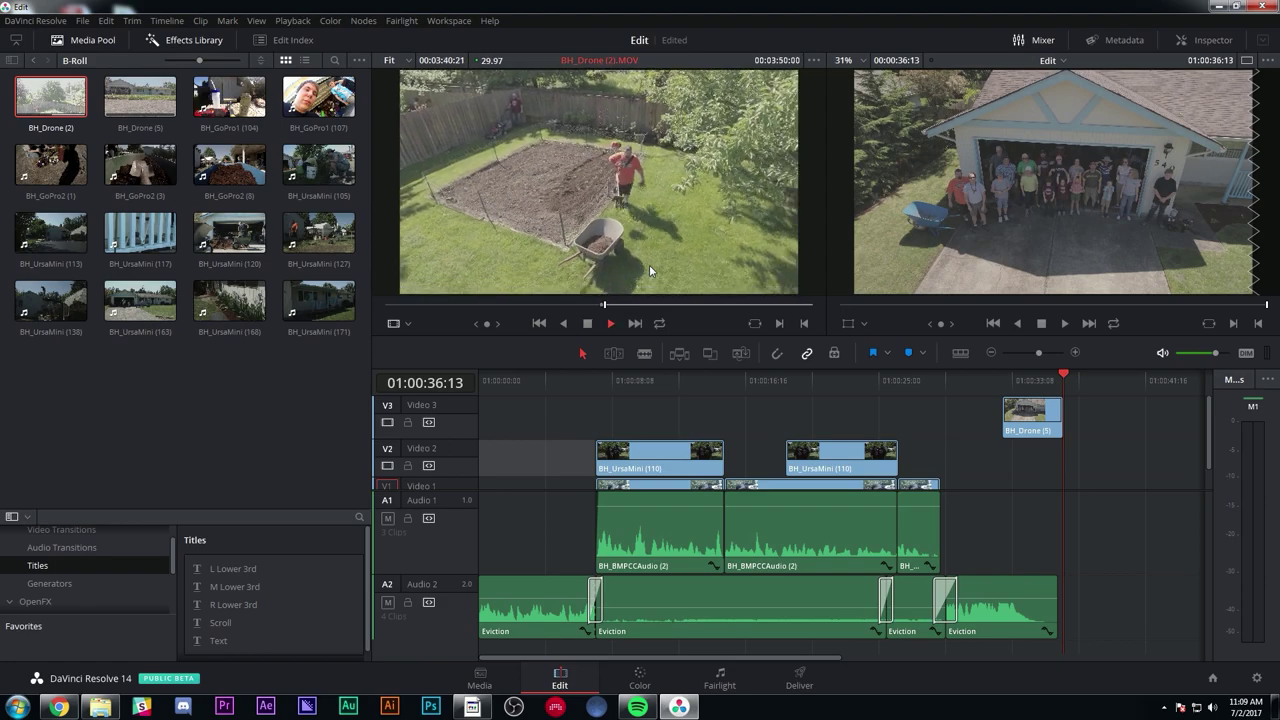
{"action": "key", "text": "space"}
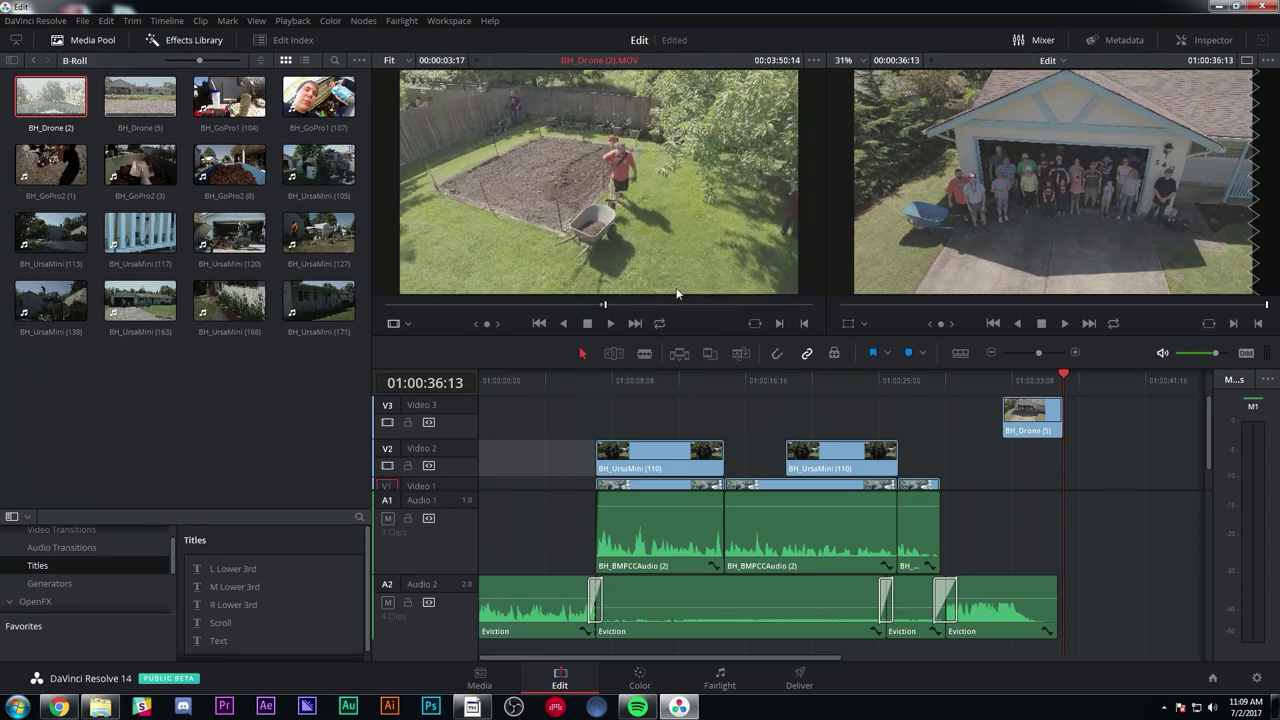
{"action": "left_click_drag", "start_coordinate": [609, 250], "coordinate": [470, 444]}
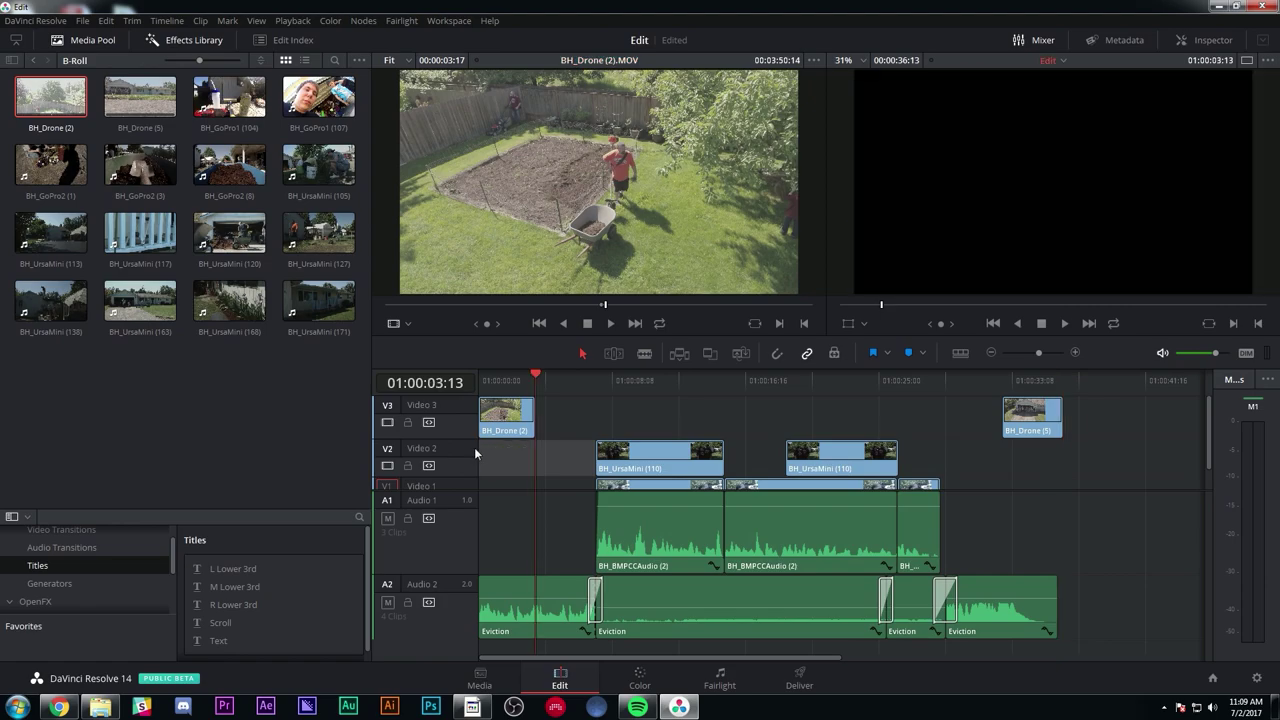
{"action": "key", "text": "Home"}
{"action": "key", "text": "space"}
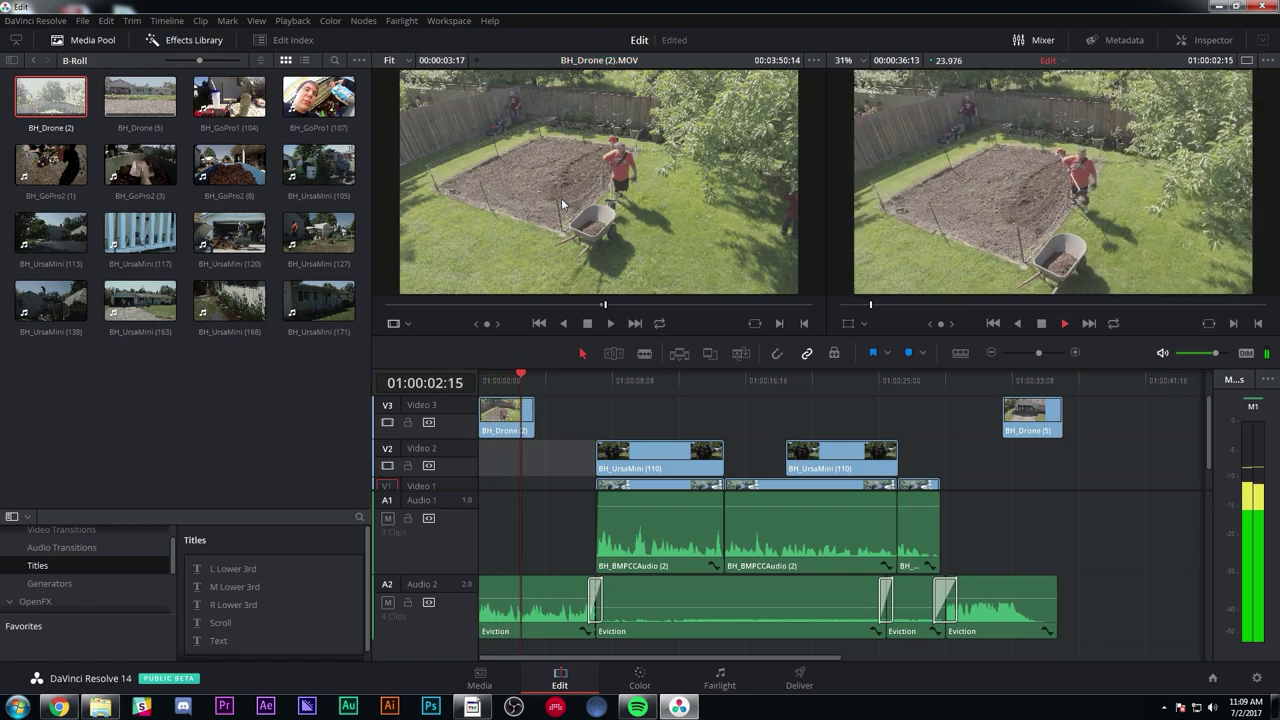
{"action": "key", "text": "space"}
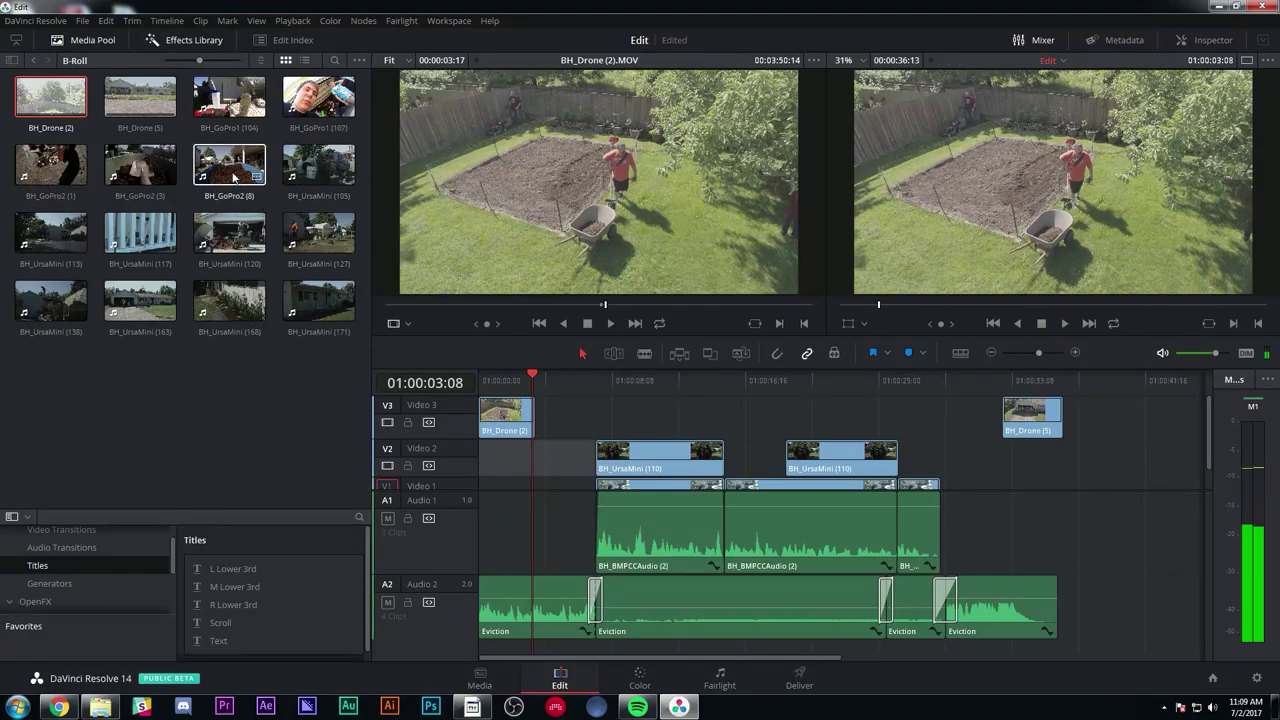
- Mute the monitoring and mark a 3:09 section of BH_GoPro2 (8) ending at 10:34:00:19
{"action": "left_click", "coordinate": [233, 177]}
{"action": "mouse_move", "coordinate": [466, 306]}
{"action": "left_mouse_down"}
{"action": "mouse_move", "coordinate": [491, 305]}
{"action": "mouse_move", "coordinate": [466, 310]}
{"action": "left_mouse_up"}
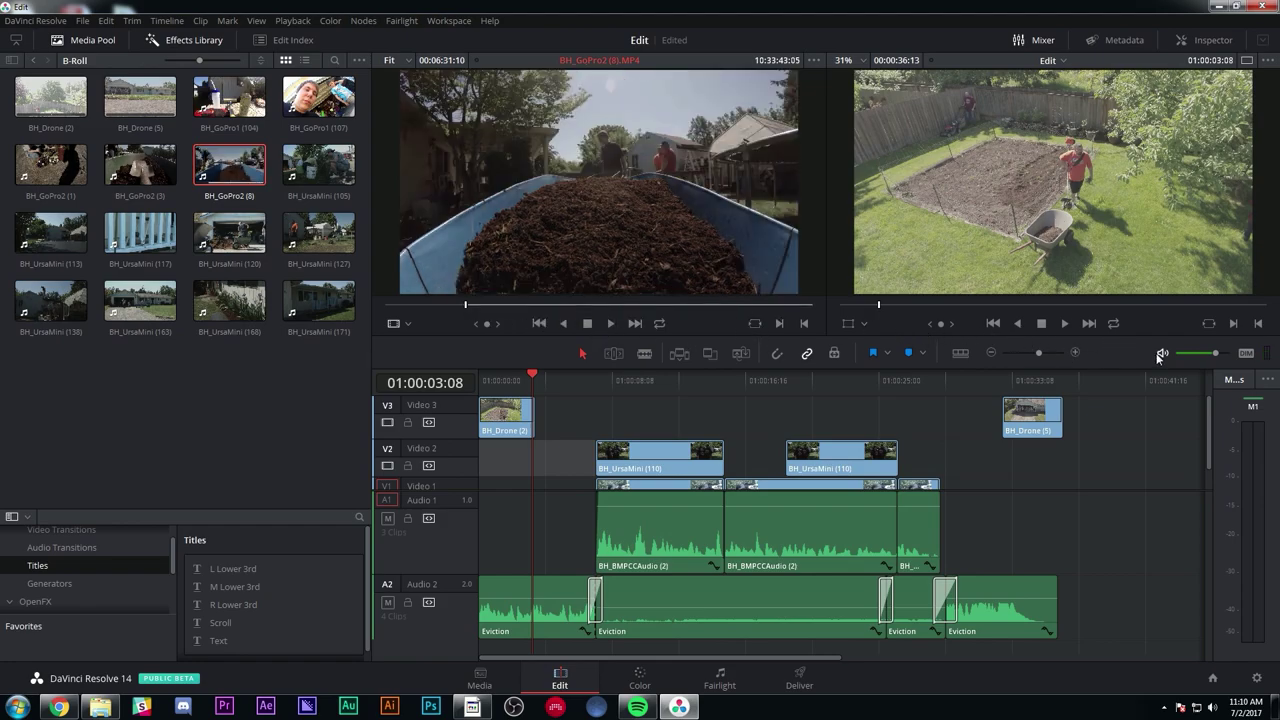
{"action": "left_click_drag", "start_coordinate": [475, 306], "coordinate": [477, 303]}
{"action": "key", "text": "space"}
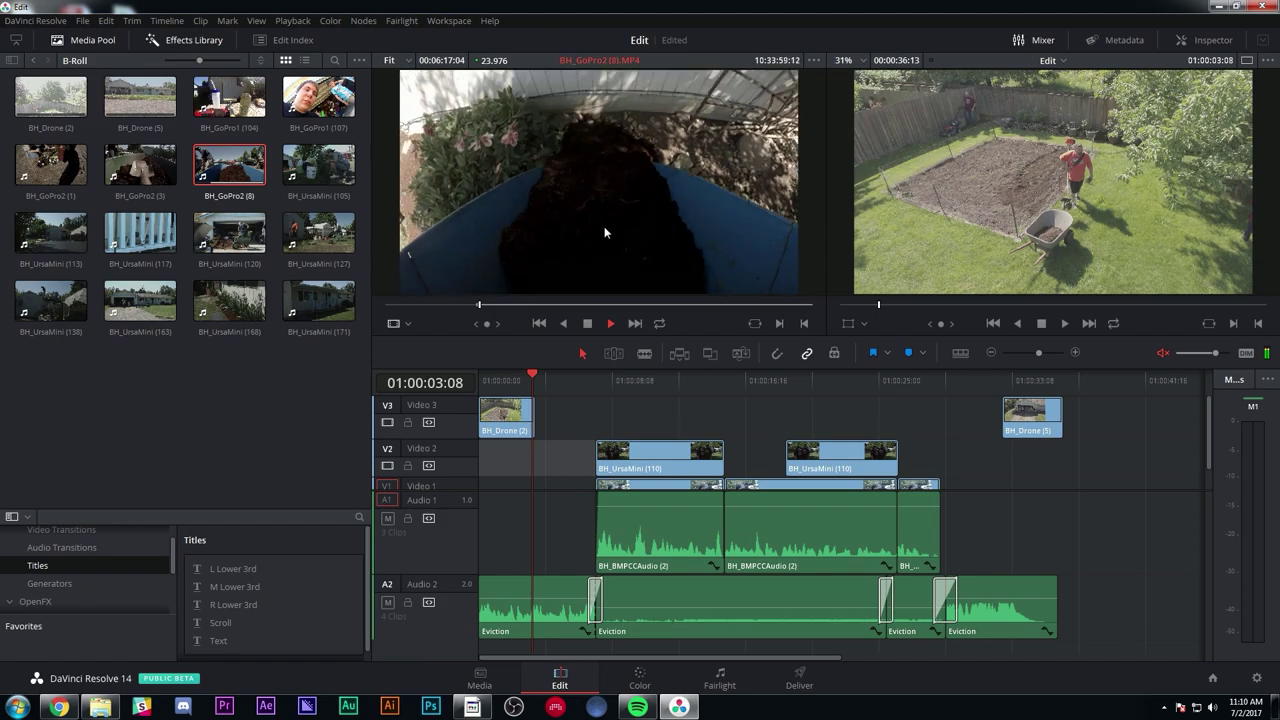
{"action": "key", "text": "space"}
{"action": "key", "text": "o"}
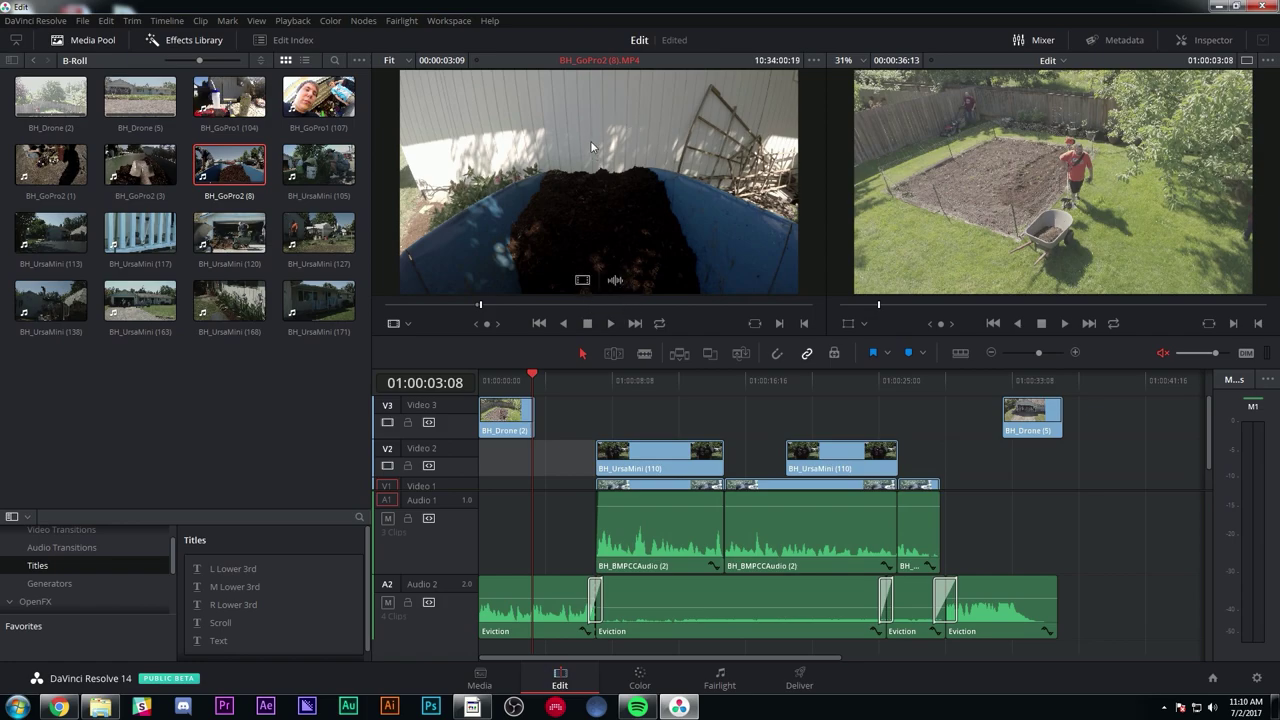
- Place only the video of the marked BH_GoPro2 (8) section on Video 3 directly after BH_Drone (2), and enlarge the video track area
{"action": "left_click_drag", "start_coordinate": [591, 148], "coordinate": [948, 338]}
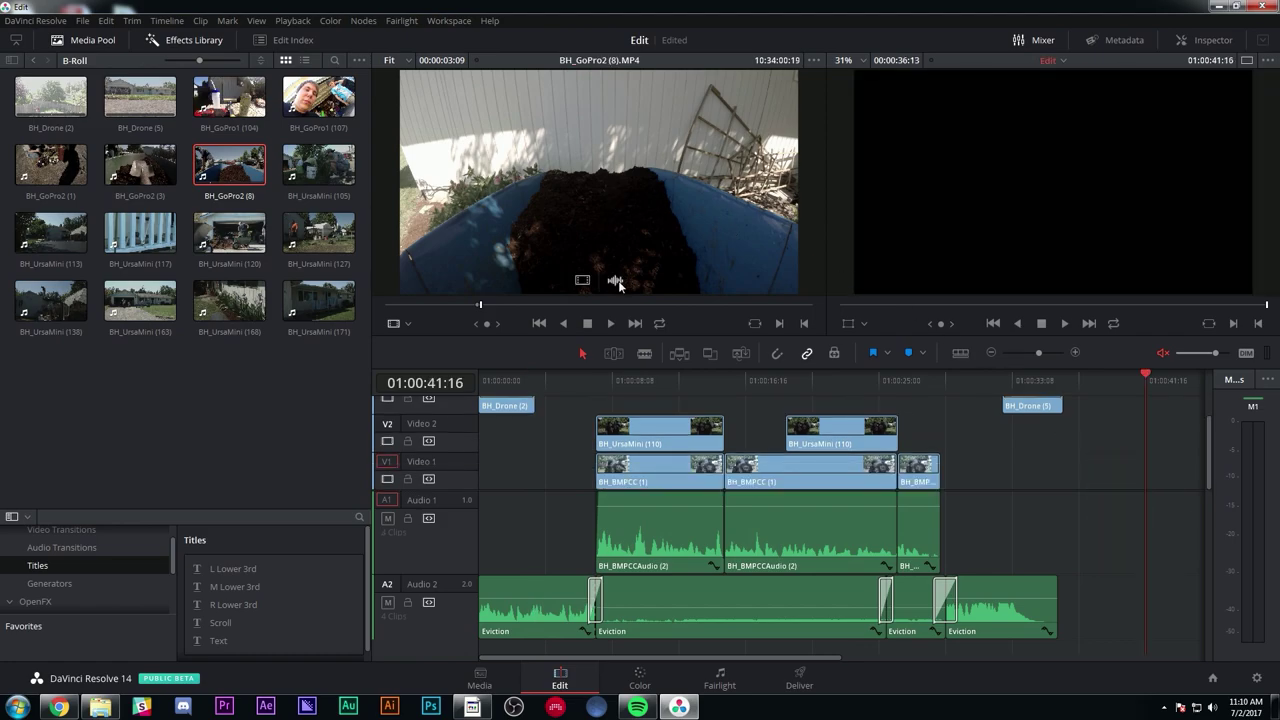
{"action": "left_click_drag", "start_coordinate": [582, 279], "coordinate": [531, 403]}
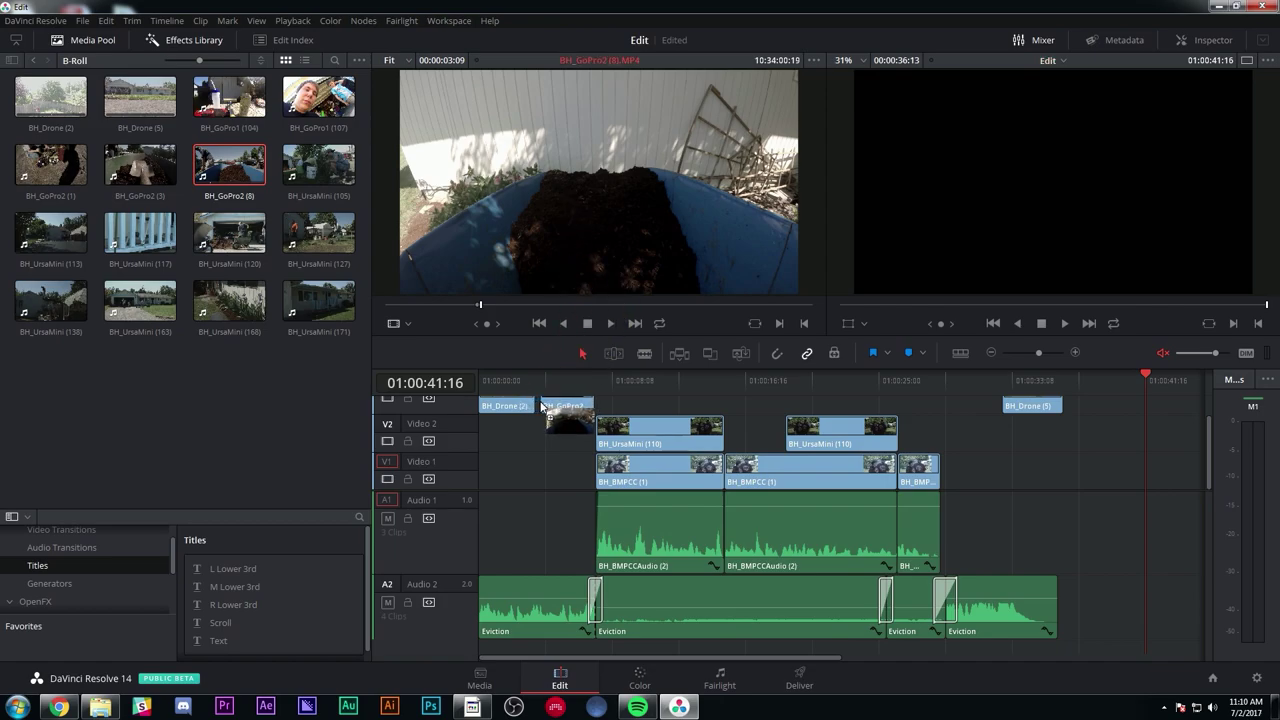
{"action": "left_click_drag", "start_coordinate": [465, 487], "coordinate": [466, 543]}
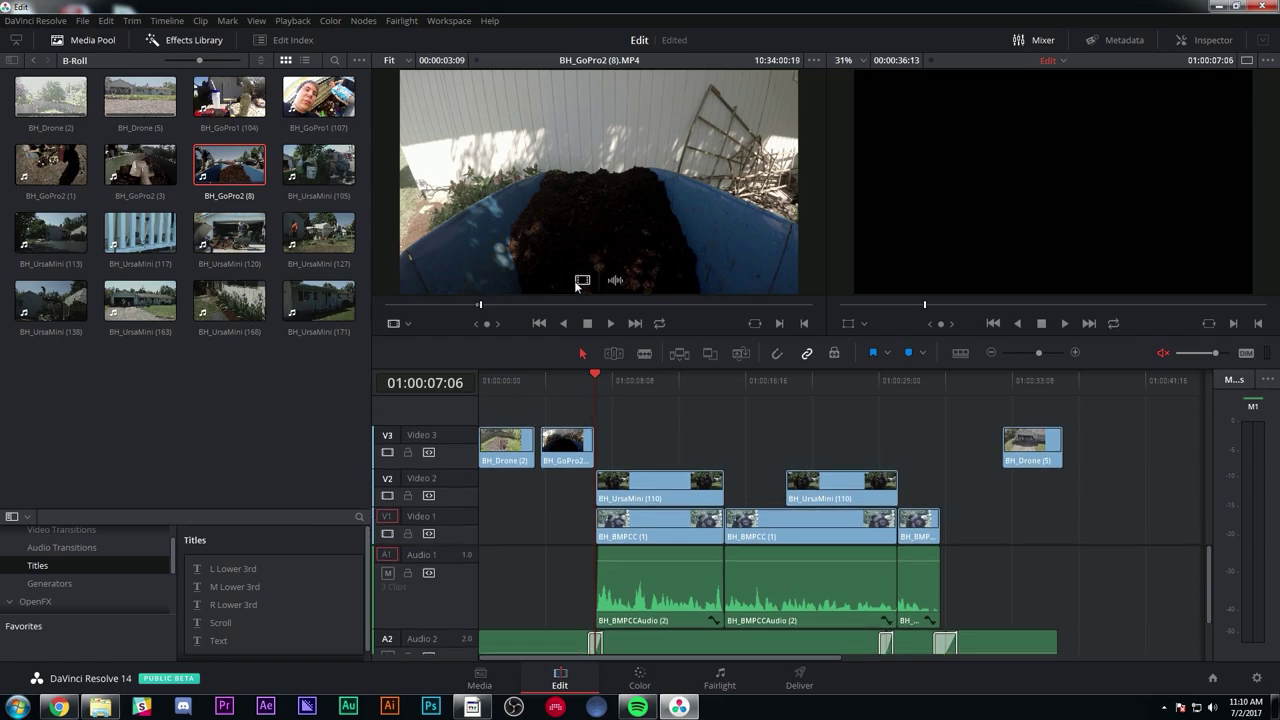
{"action": "left_click", "coordinate": [545, 378]}
{"action": "left_click_drag", "start_coordinate": [561, 448], "coordinate": [554, 450]}
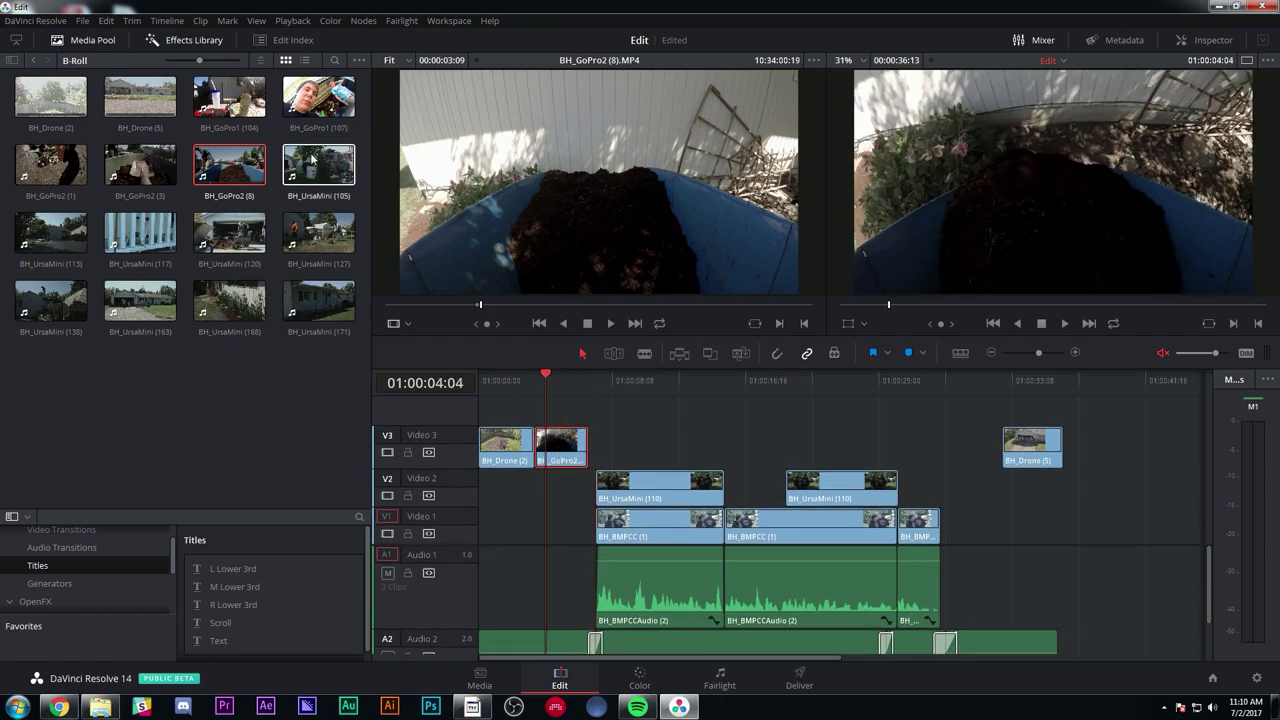
- Mark a 3:22 section of BH_GoPro2 (3) ending at 09:44:40:22 and place only its video on Video 3 after BH_GoPro2 (8)
{"action": "double_click", "coordinate": [133, 175]}
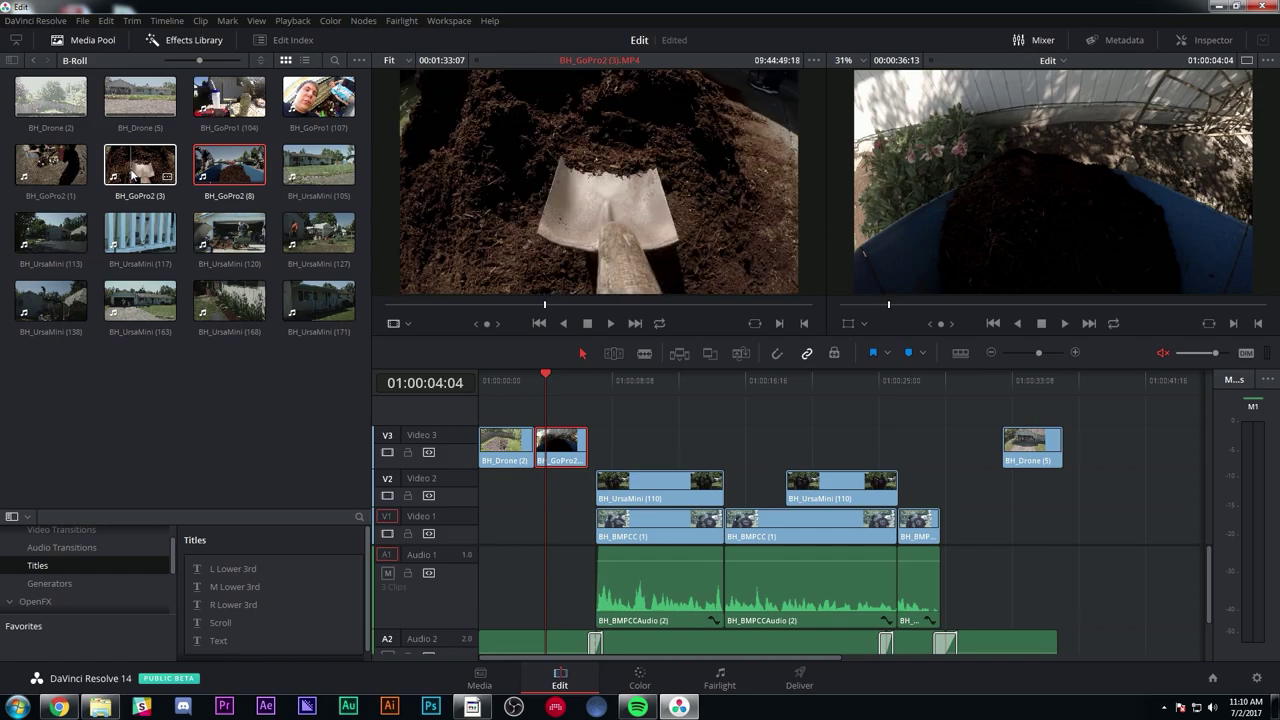
{"action": "left_click_drag", "start_coordinate": [545, 304], "coordinate": [490, 303]}
{"action": "key", "text": "space"}
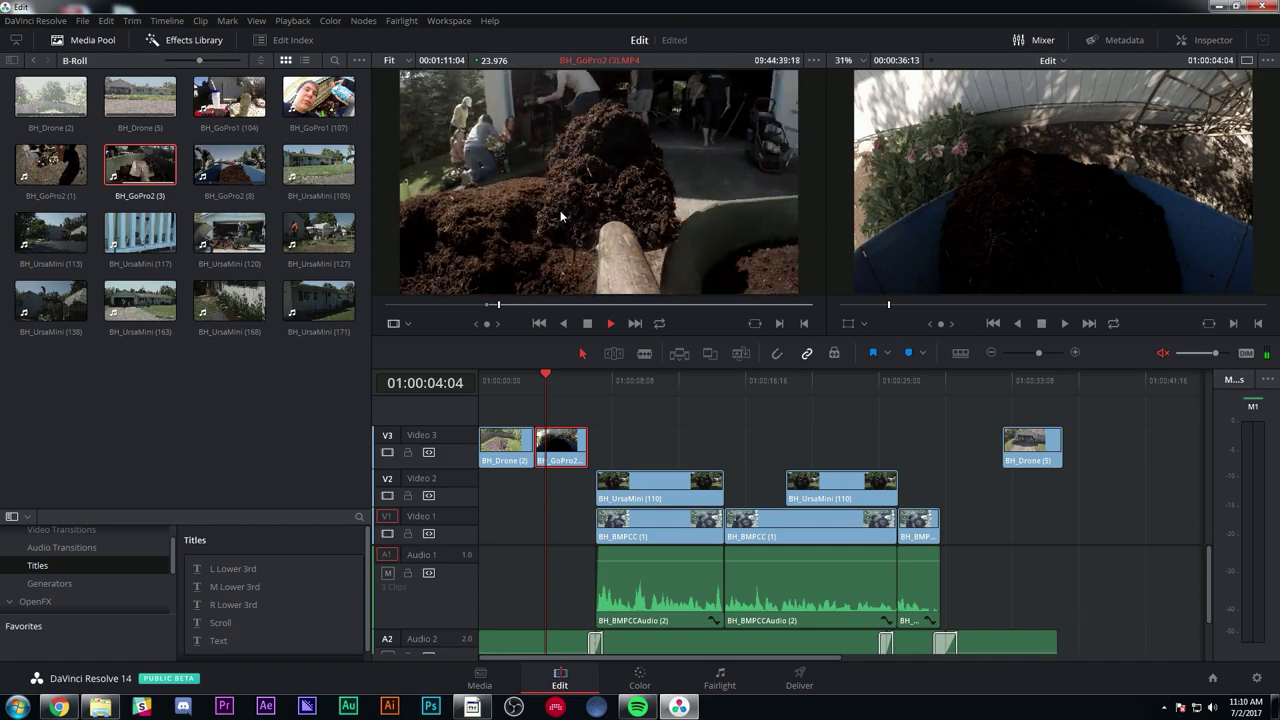
{"action": "key", "text": "space"}
{"action": "key", "text": "o"}
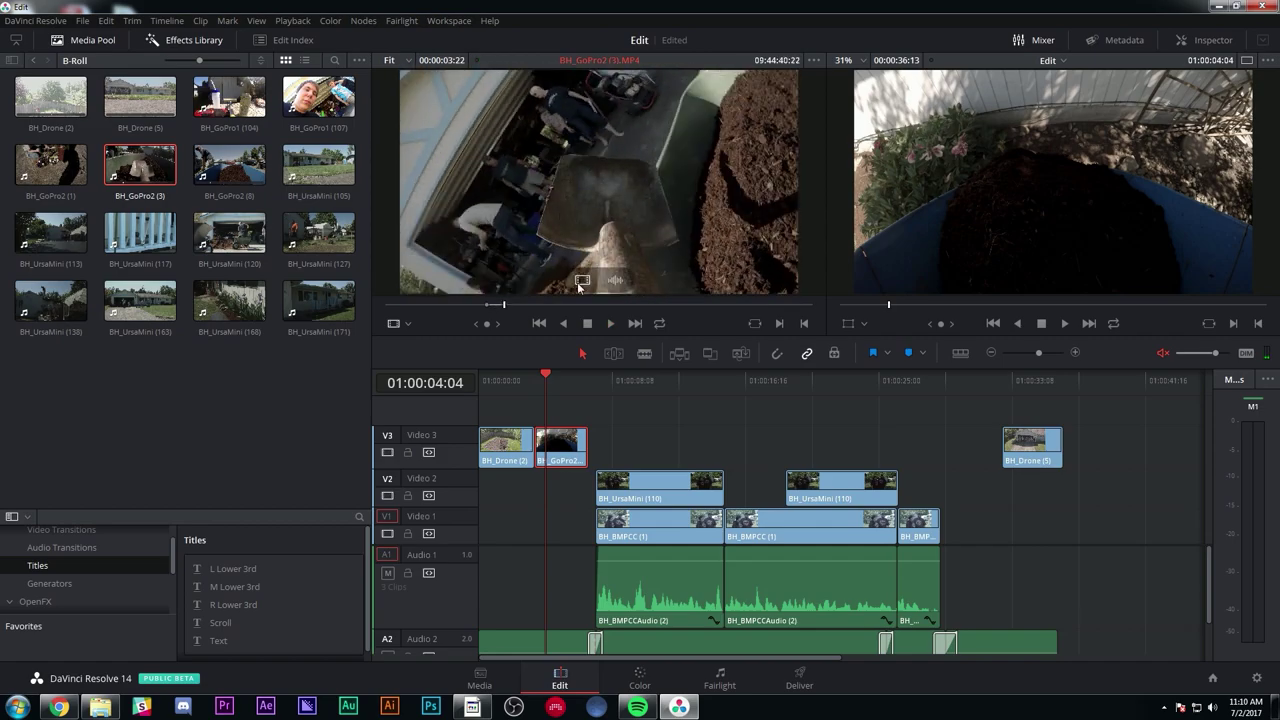
{"action": "left_click_drag", "start_coordinate": [583, 282], "coordinate": [591, 445]}
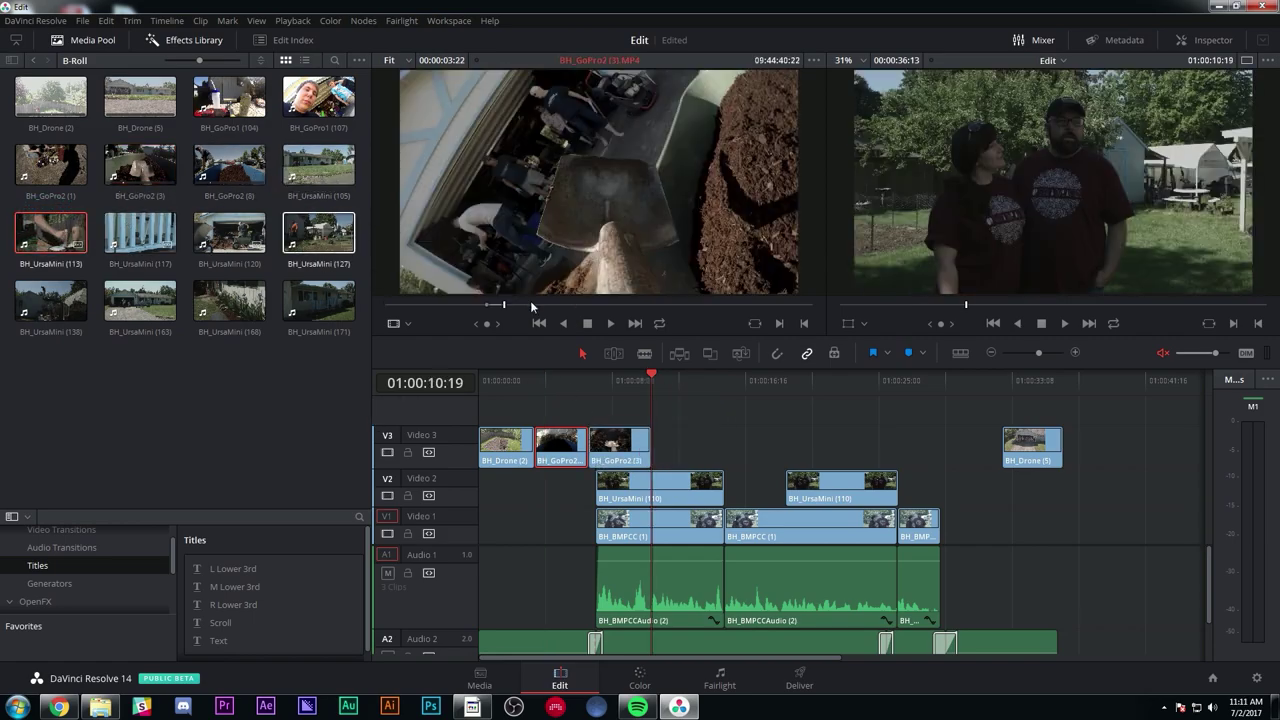
- Preview BH_UrsaMini (113), and place only the video of a short BH_UrsaMini (127) section on Video 3 after BH_GoPro2 (3)
{"action": "left_click", "coordinate": [64, 253]}
{"action": "left_click_drag", "start_coordinate": [410, 302], "coordinate": [461, 304]}
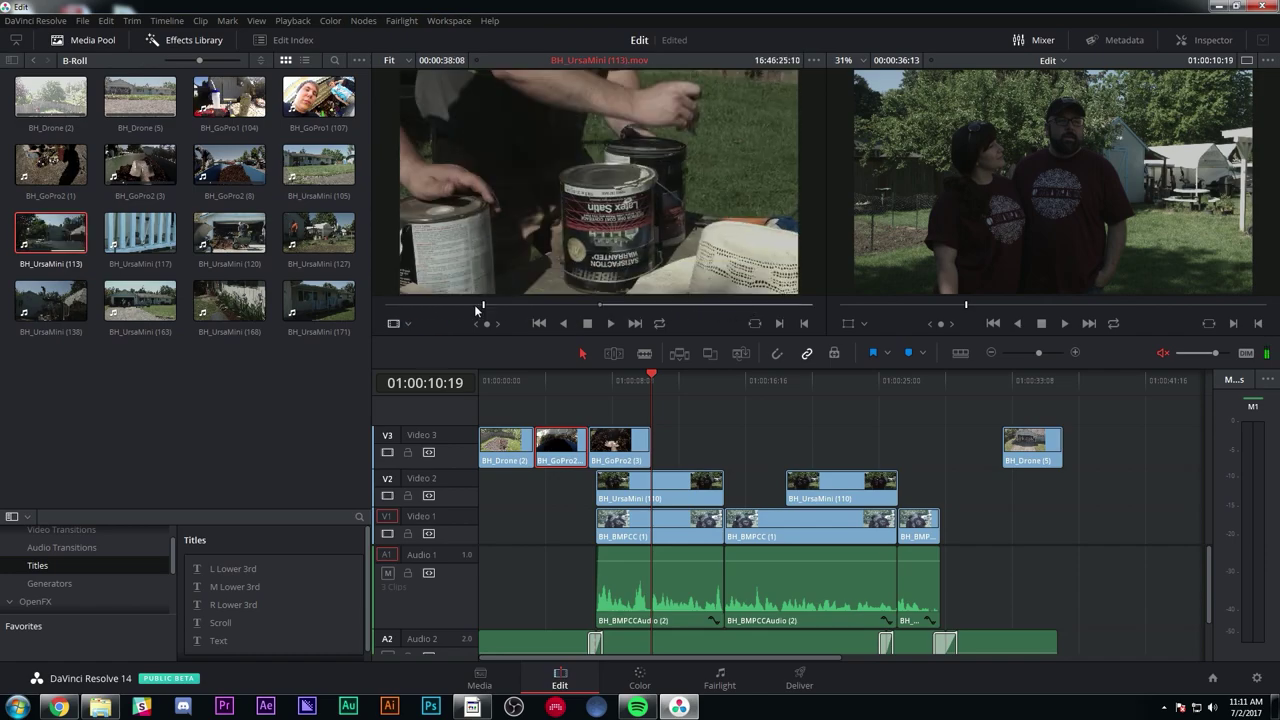
{"action": "key", "text": "space"}
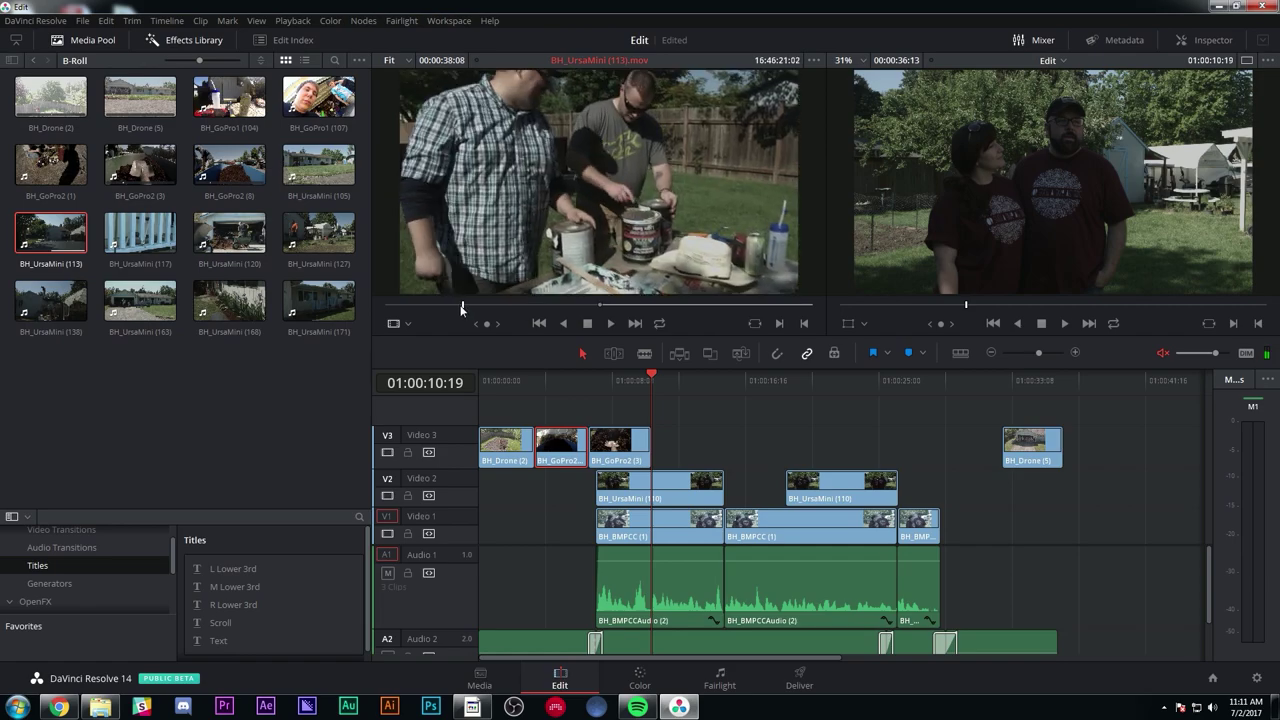
{"action": "key", "text": "Right"}
{"action": "key", "text": "Right"}
{"action": "key", "text": "Right"}
{"action": "key", "text": "space"}
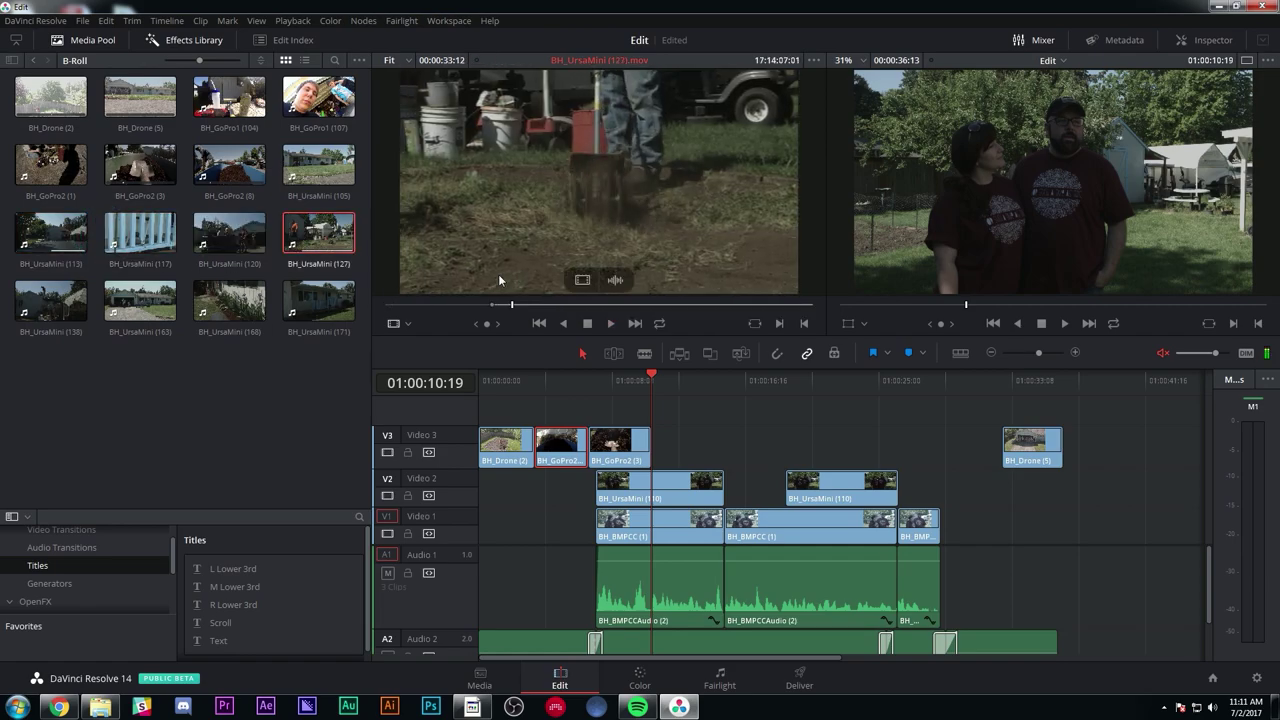
{"action": "left_click_drag", "start_coordinate": [580, 278], "coordinate": [657, 440]}
- Place a section of BH_UrsaMini (163) about 2 seconds long on Video 3 at about 01:00:17
{"action": "key", "text": "Right"}
{"action": "key", "text": "Right"}
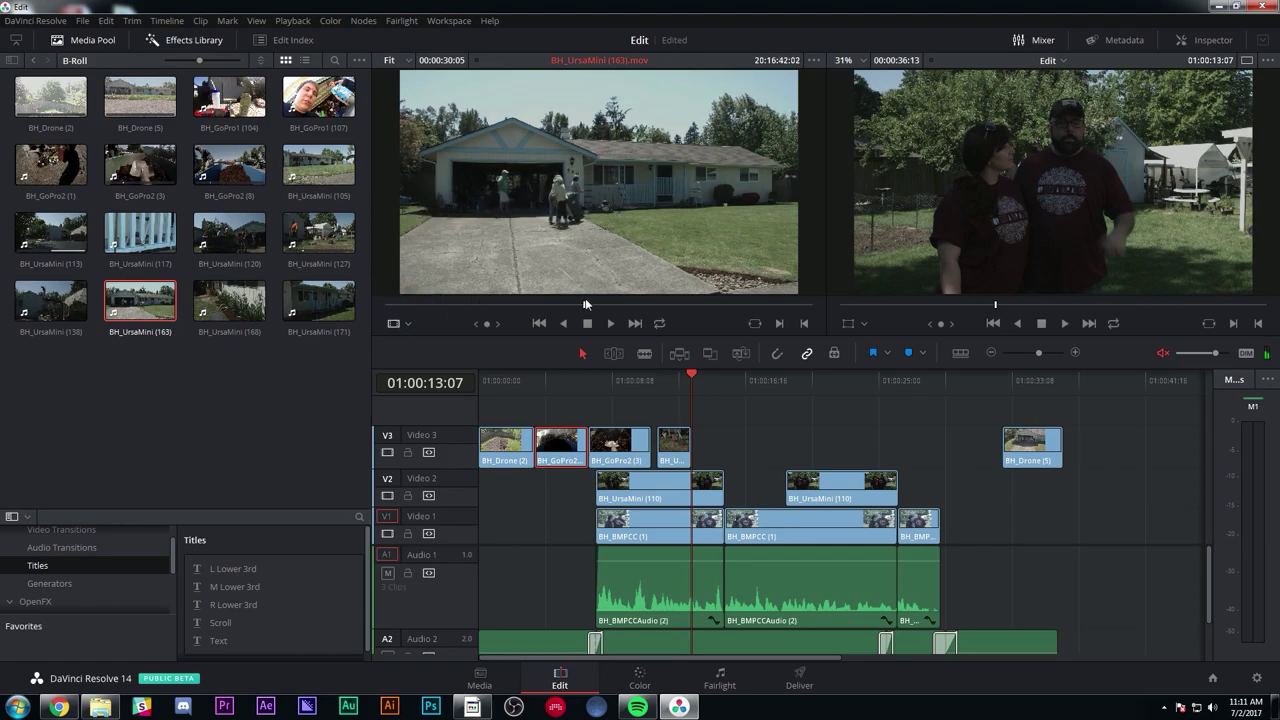
{"action": "left_click_drag", "start_coordinate": [636, 284], "coordinate": [777, 440]}
- Mark a 4-second section of BH_GoPro1 (107) and place only its video on Video 3 at about 01:00:22
{"action": "key", "text": "Right"}
{"action": "left_click_drag", "start_coordinate": [471, 306], "coordinate": [547, 310]}
{"action": "key", "text": "space"}
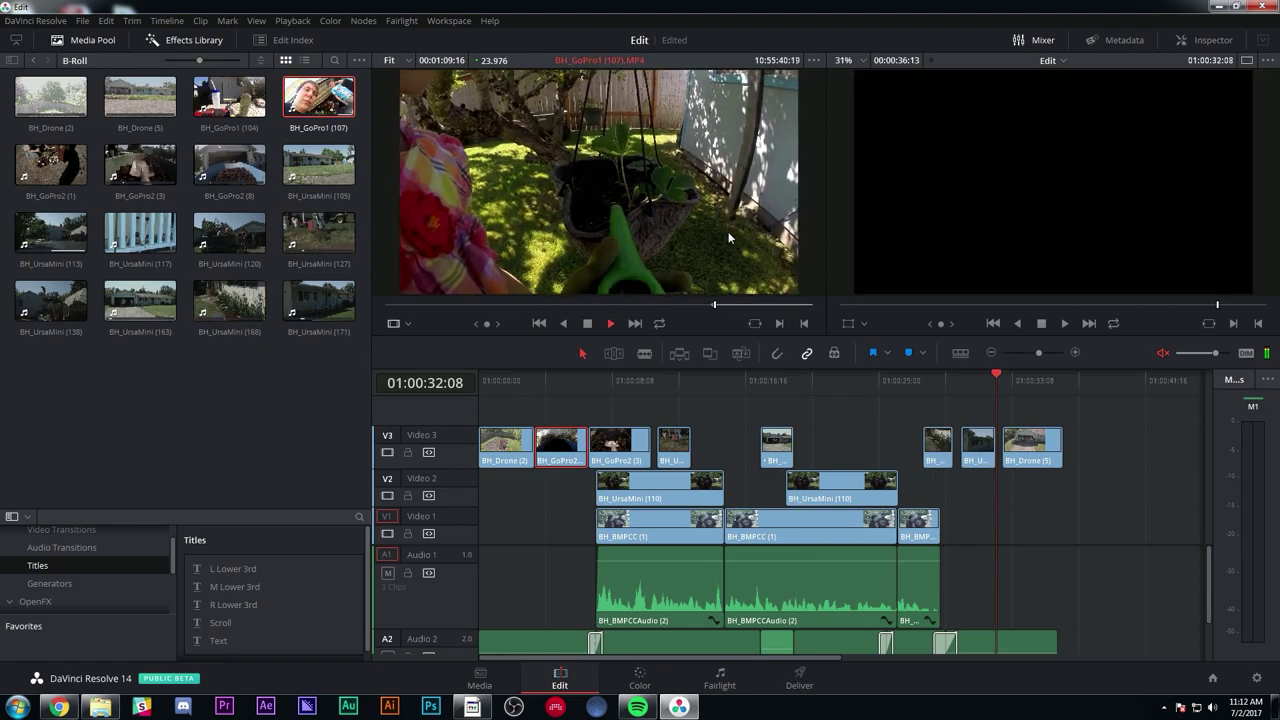
{"action": "left_click_drag", "start_coordinate": [728, 231], "coordinate": [856, 446]}
- Enlarge the timeline area and play the sequence from its start to about 01:00:08
{"action": "left_click_drag", "start_coordinate": [701, 378], "coordinate": [406, 395]}
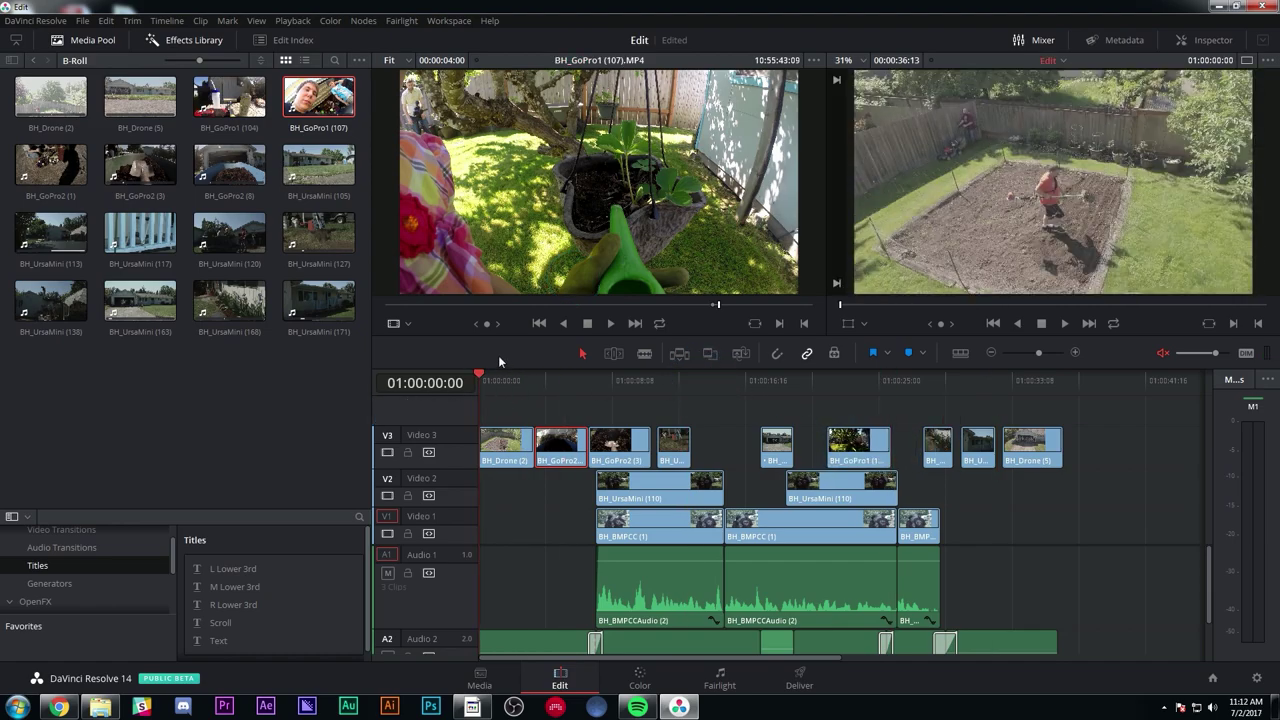
{"action": "left_click_drag", "start_coordinate": [502, 336], "coordinate": [454, 318]}
{"action": "key", "text": "space"}
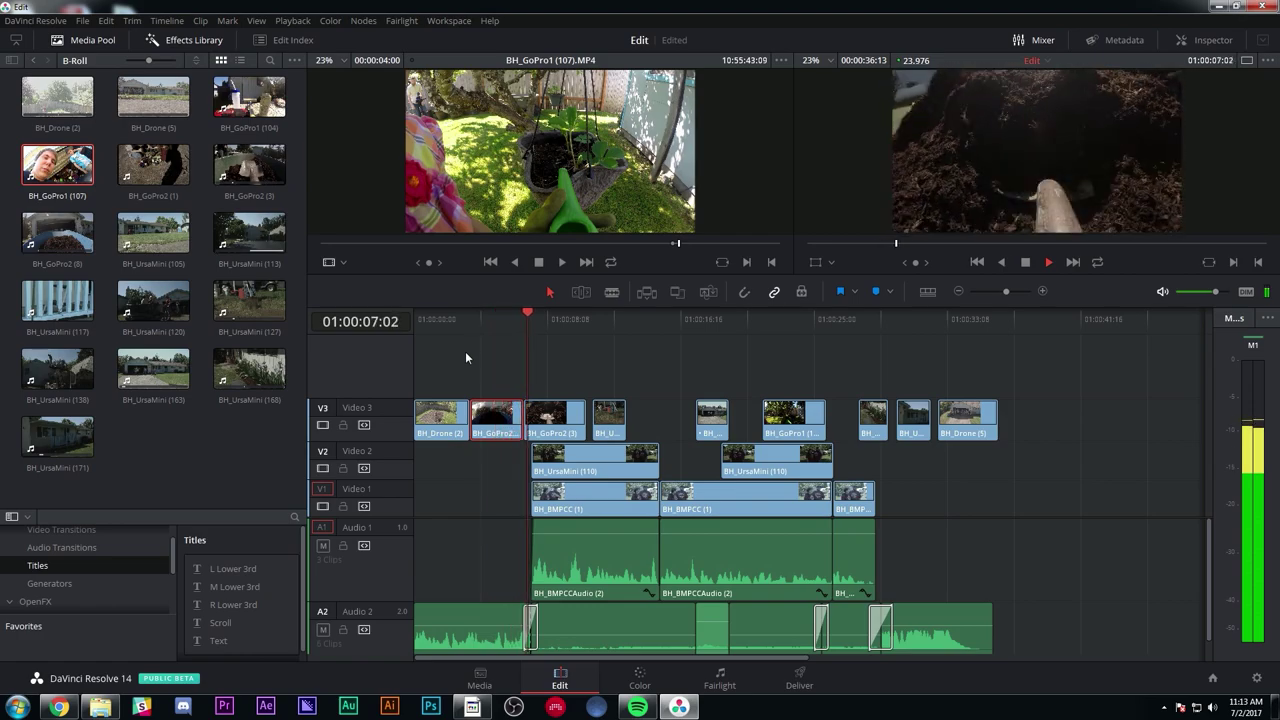
{"action": "key", "text": "space"}
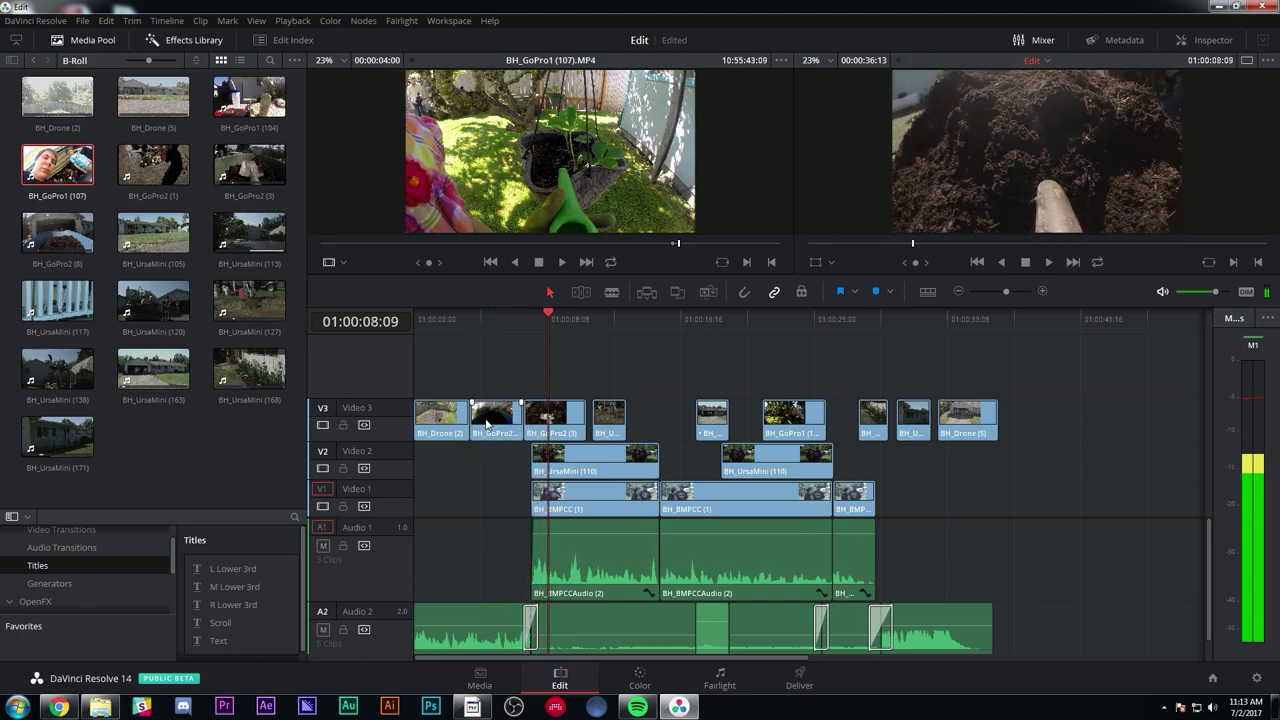
- Move BH_GoPro2 (8) up to a new Video 4 track, and place BH_GoPro2 (3) directly after BH_Drone (2) on Video 3
{"action": "left_click_drag", "start_coordinate": [487, 426], "coordinate": [529, 371]}
{"action": "left_click_drag", "start_coordinate": [548, 418], "coordinate": [493, 410]}
{"action": "key", "text": "j"}
{"action": "key", "text": "j"}
{"action": "key", "text": "j"}
{"action": "key", "text": "j"}
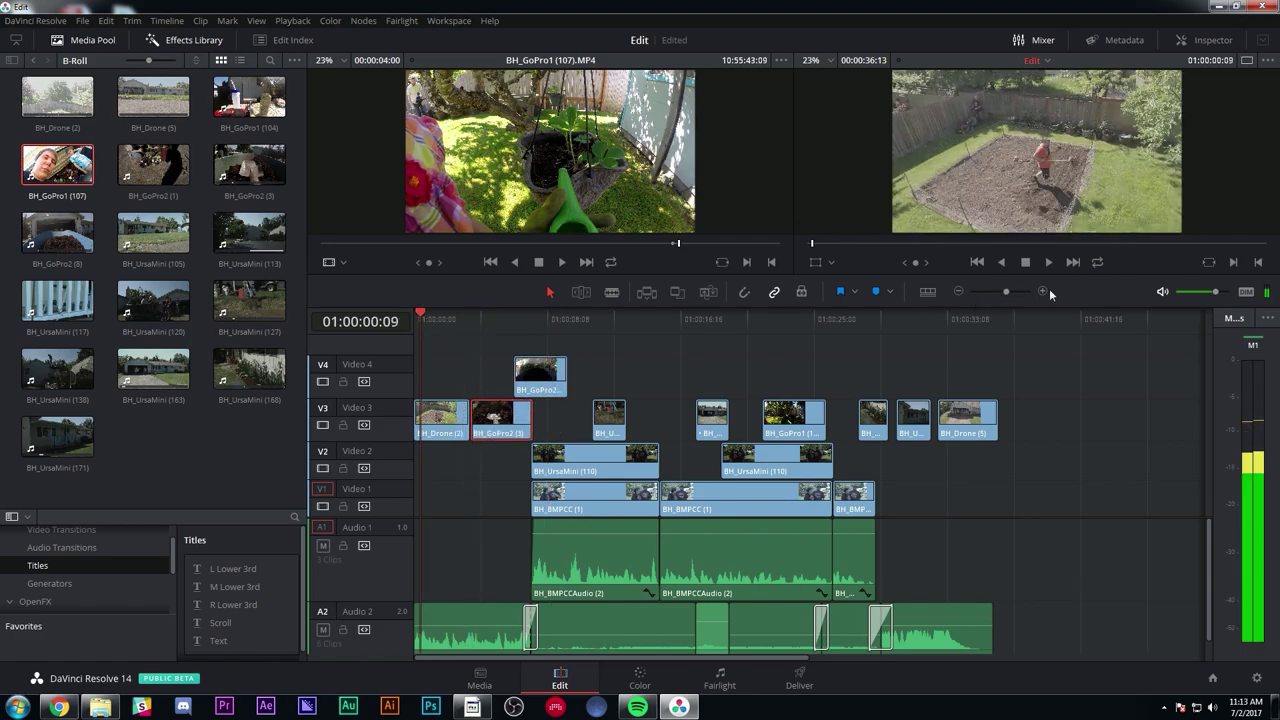
{"action": "left_click", "coordinate": [1042, 291]}
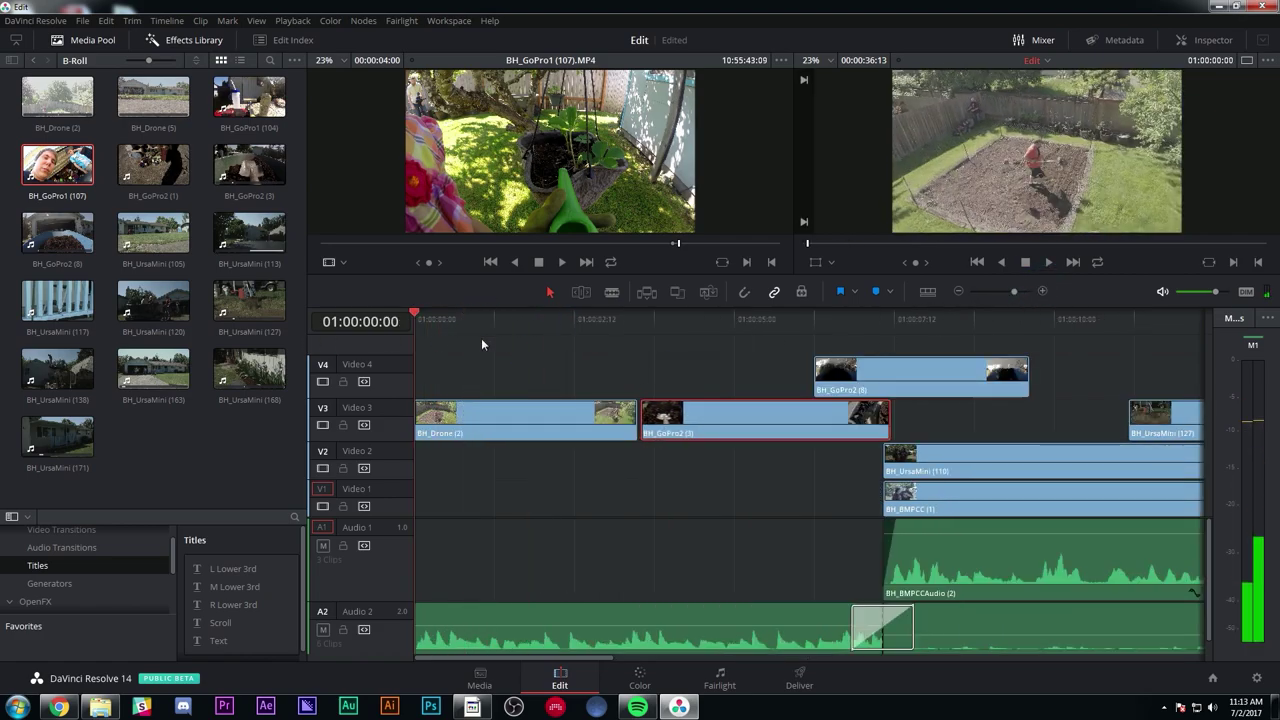
- Try an earlier cut from BH_Drone (2) to BH_GoPro2 (3) on Video 3, and restore both clips
{"action": "left_click", "coordinate": [573, 347]}
{"action": "left_click_drag", "start_coordinate": [702, 414], "coordinate": [634, 420]}
{"action": "key", "text": "space"}
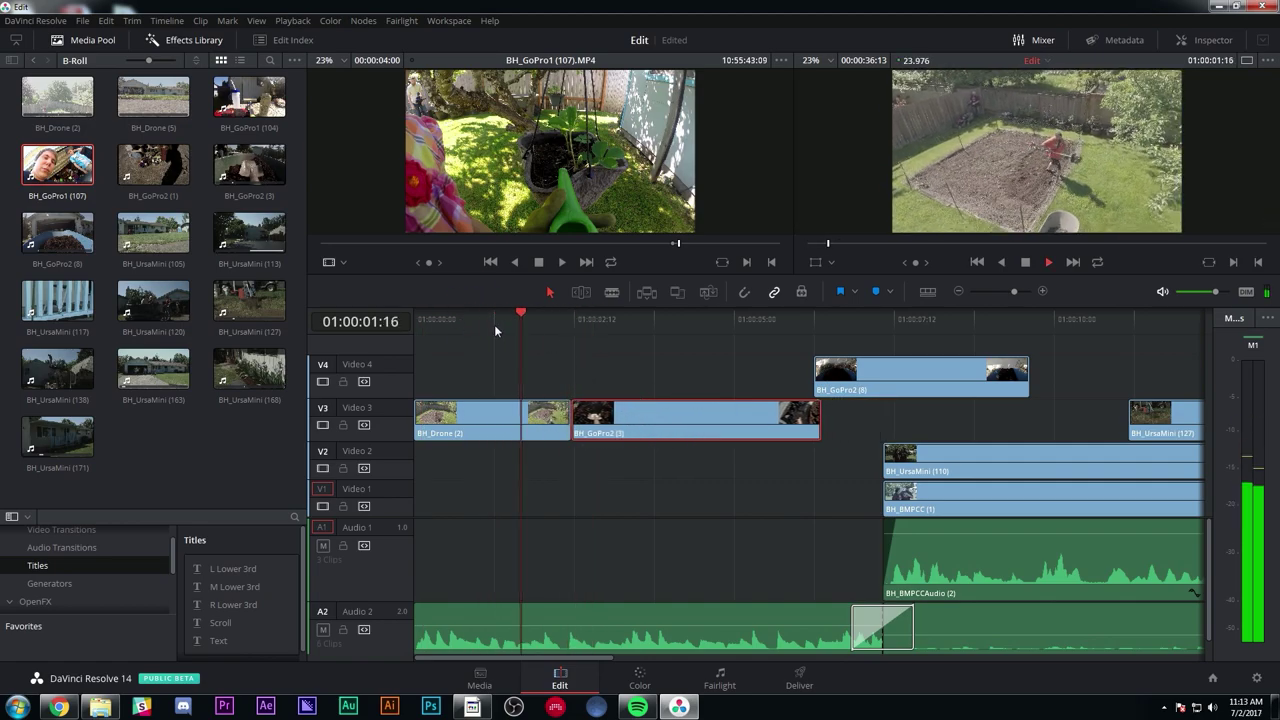
{"action": "key", "text": "space"}
{"action": "left_click_drag", "start_coordinate": [682, 422], "coordinate": [750, 424]}
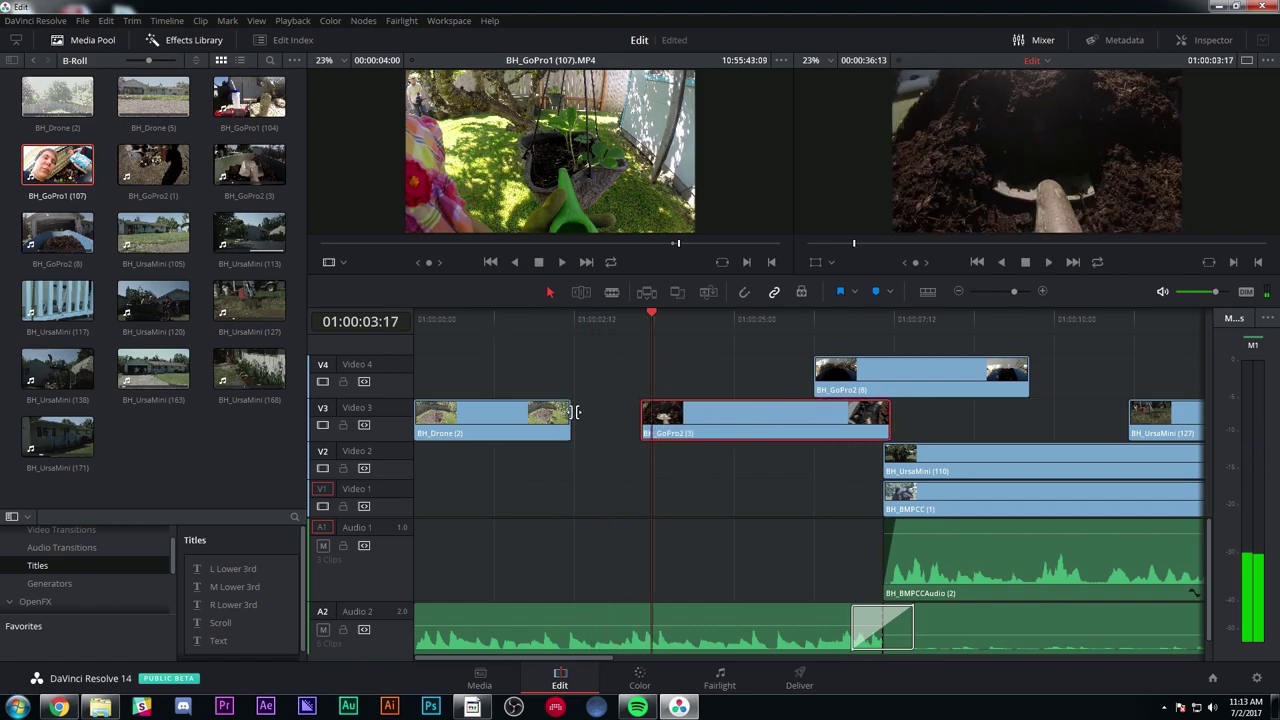
{"action": "left_click_drag", "start_coordinate": [575, 411], "coordinate": [641, 412]}
- Move BH_GoPro2 (8) on Video 4 so it starts just before the interview clips begin, and play the transition
{"action": "key", "text": "/"}
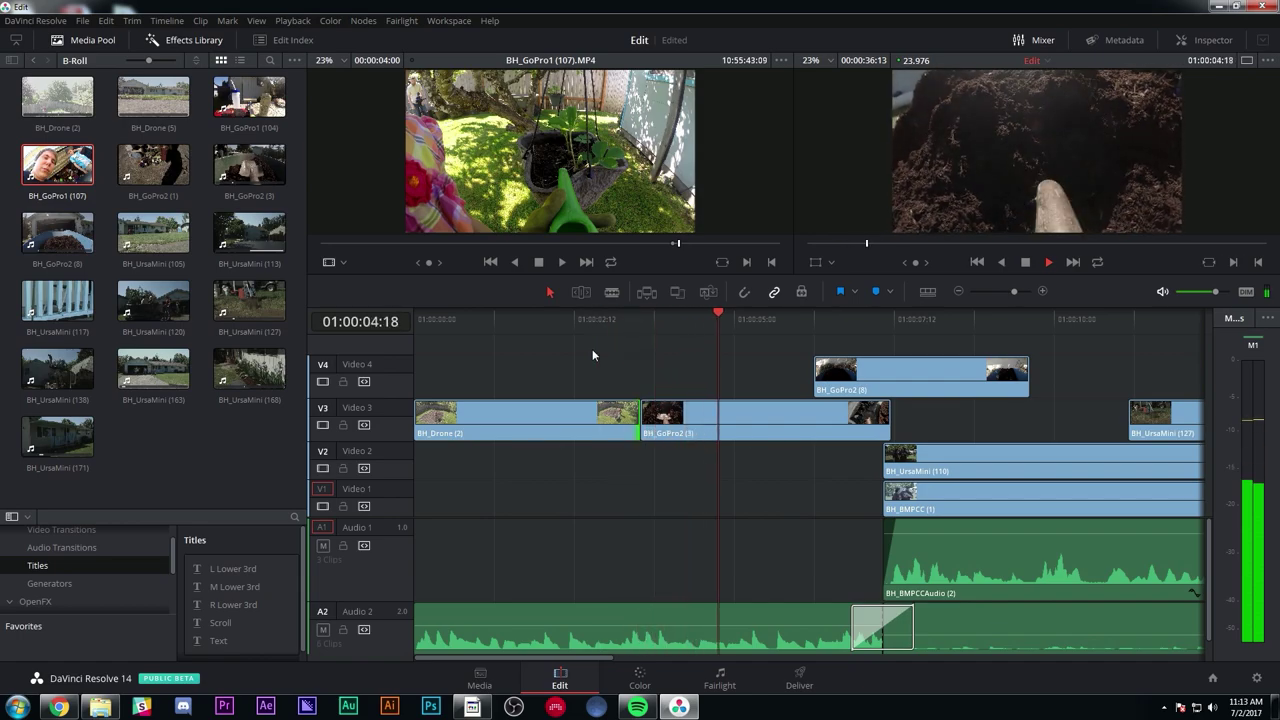
{"action": "key", "text": "space"}
{"action": "left_click_drag", "start_coordinate": [915, 380], "coordinate": [957, 379]}
{"action": "key", "text": "space"}
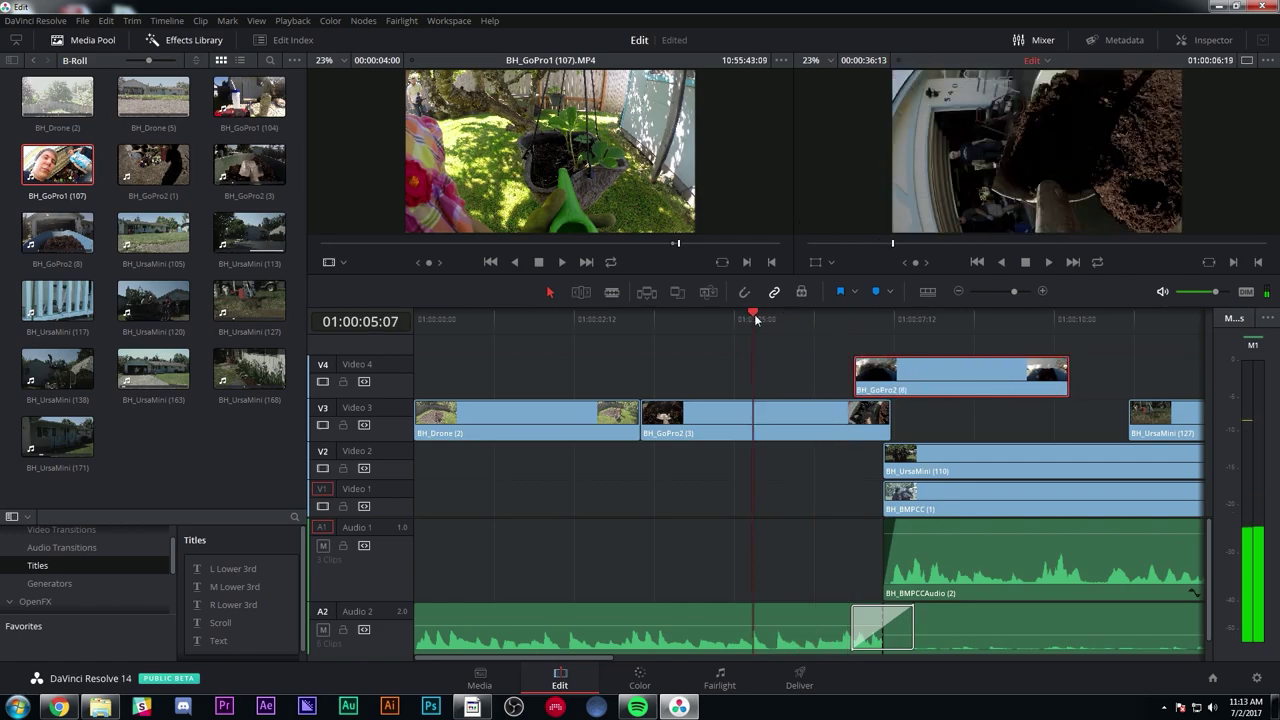
{"action": "key", "text": "space"}
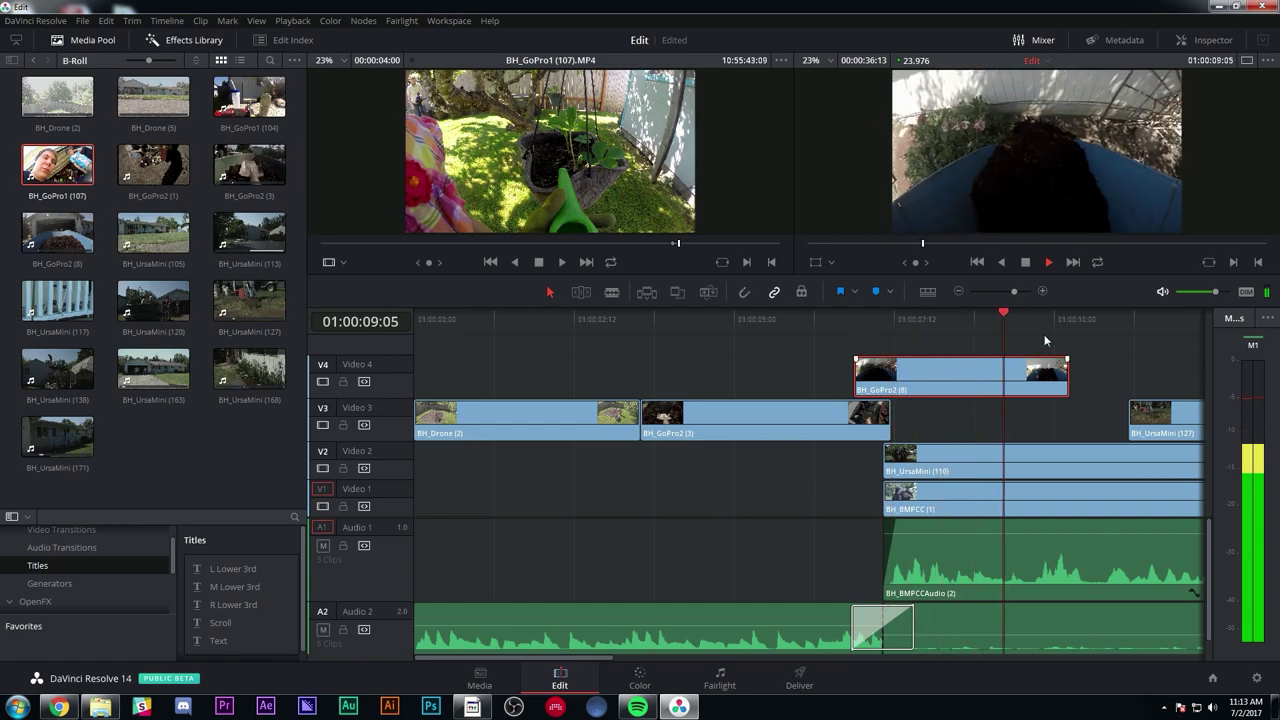
- Play the sequence through to about 01:00:23 to review how the B-roll covers the interview
{"action": "left_click", "coordinate": [957, 291]}
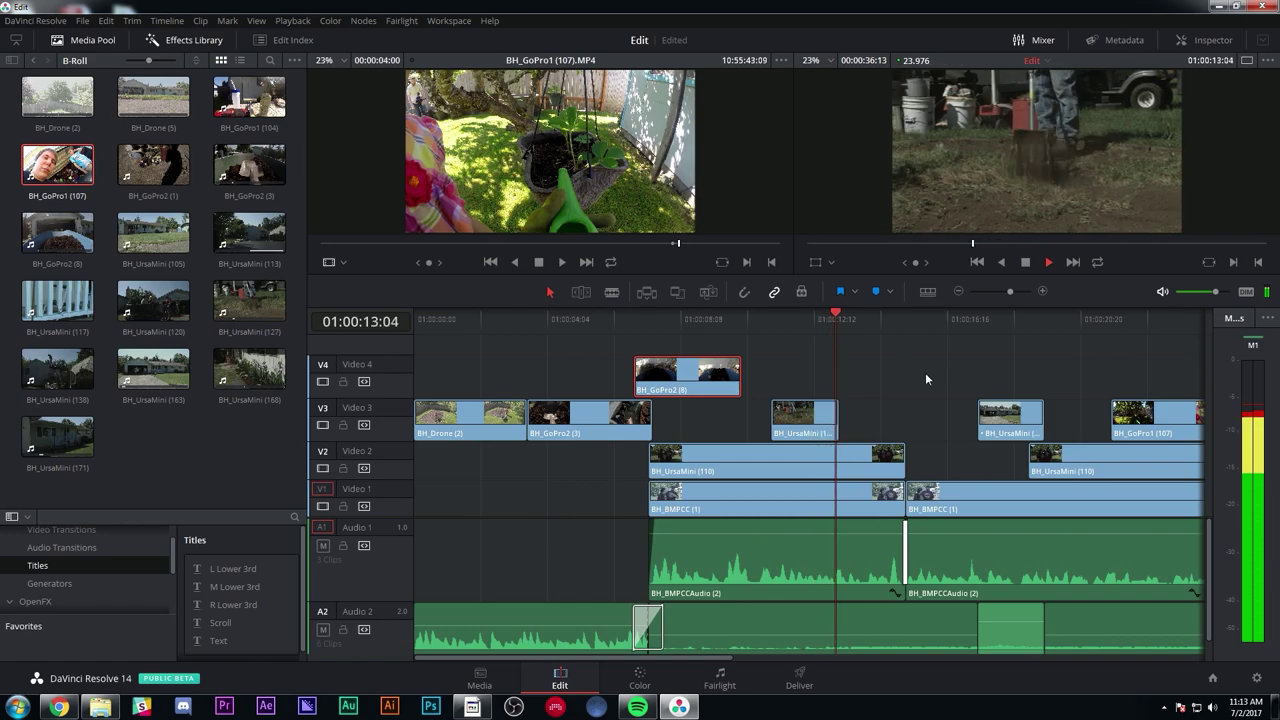
{"action": "key", "text": "space"}
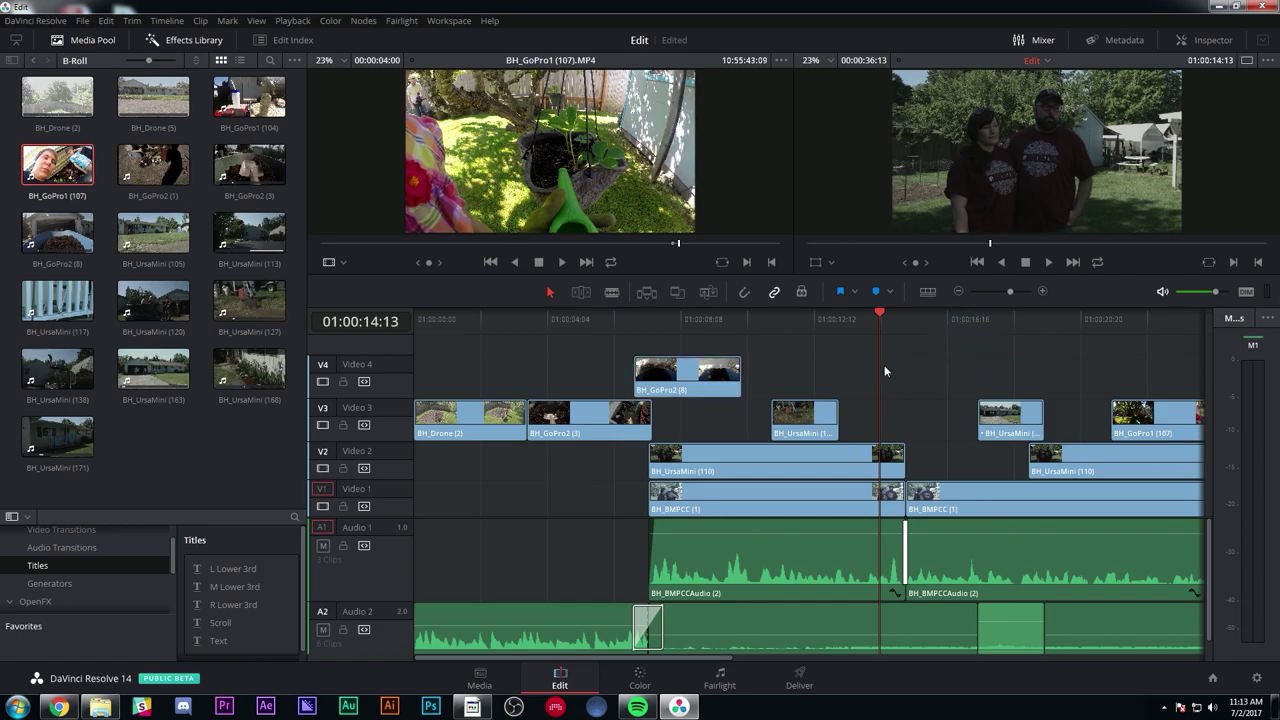
{"action": "left_click", "coordinate": [877, 313]}
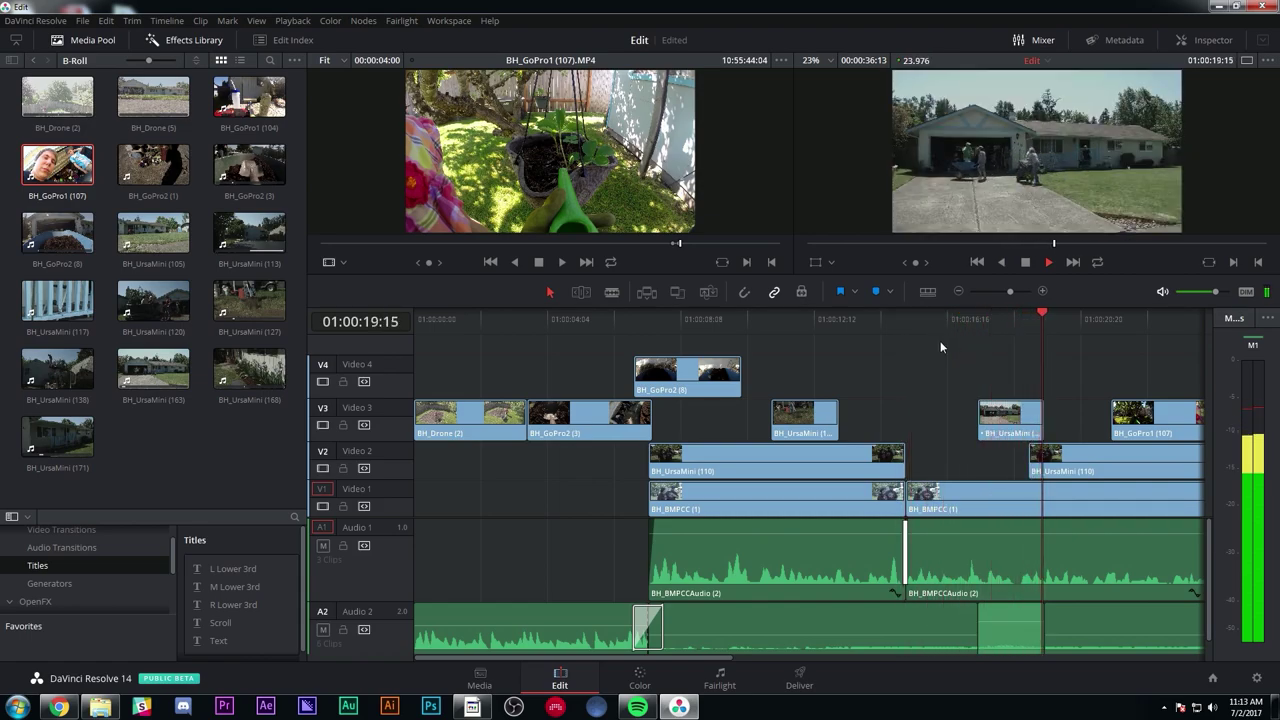
{"action": "left_click", "coordinate": [957, 291]}
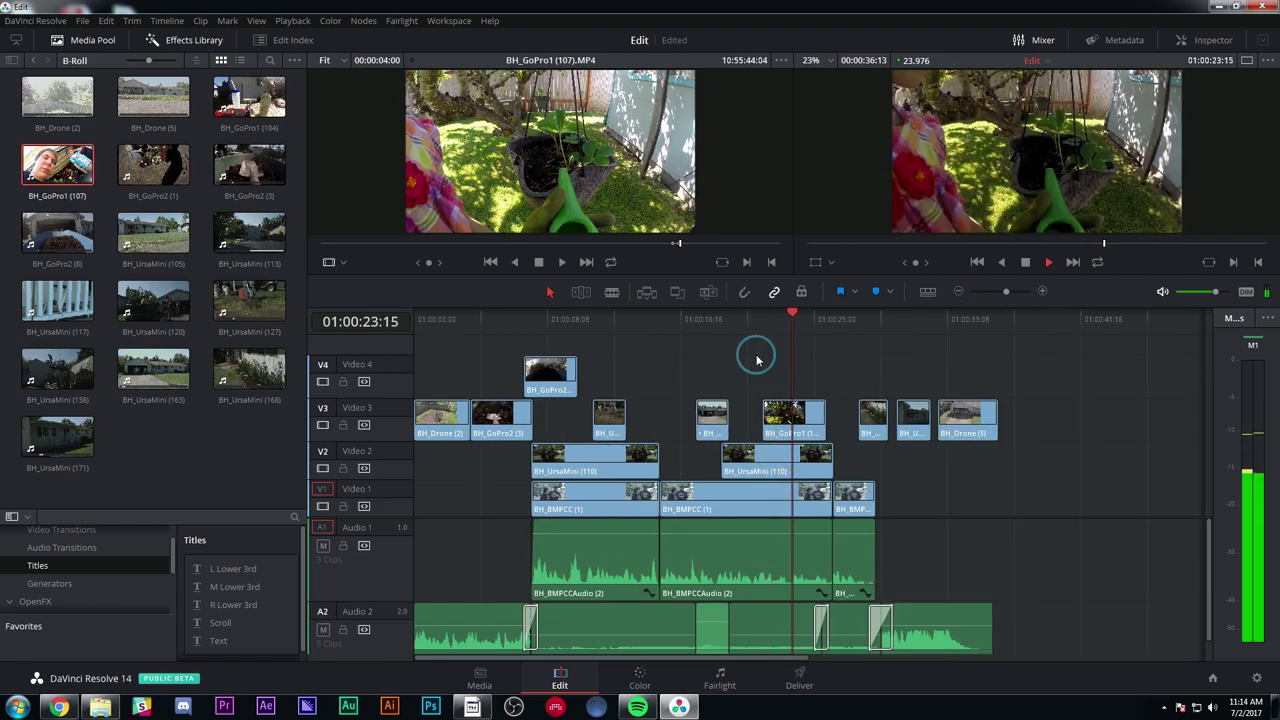
- Move BH_UrsaMini (127) on Video 3 earlier to about 01:00:09:16, and lift BH_GoPro1 (107) to Video 4 at about 01:00:11
{"action": "left_click_drag", "start_coordinate": [645, 316], "coordinate": [600, 318]}
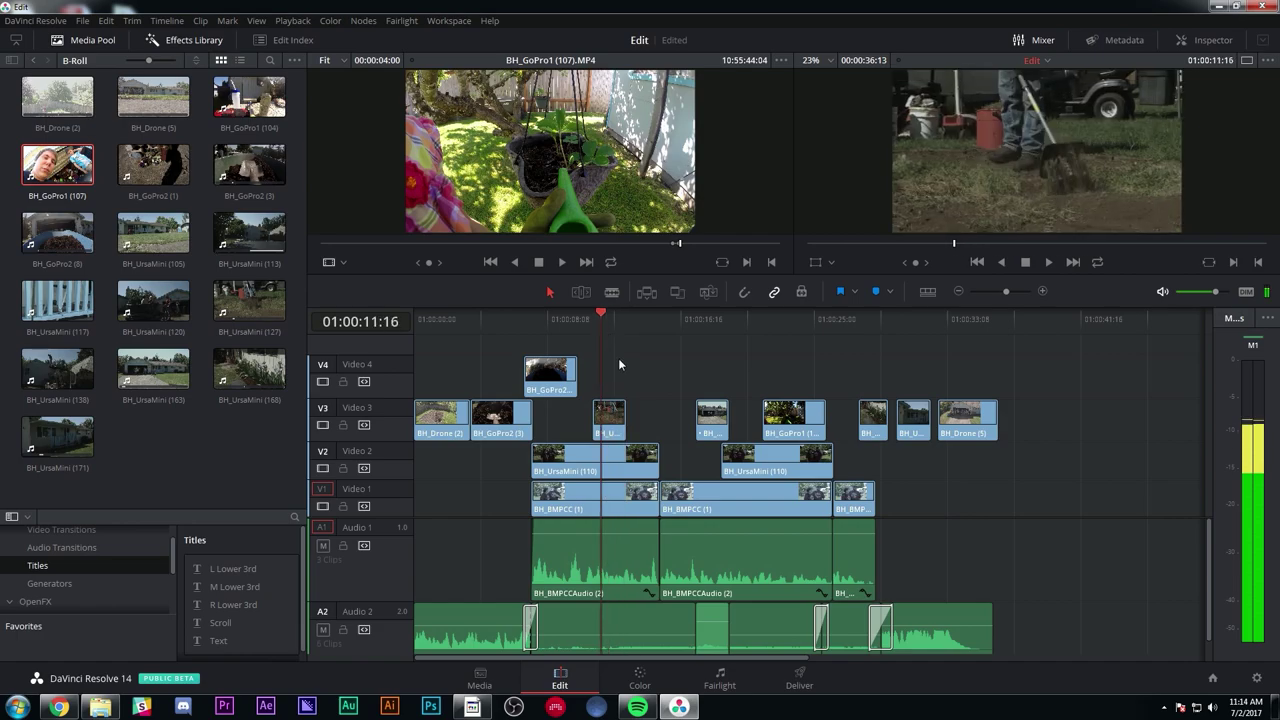
{"action": "left_click", "coordinate": [582, 318]}
{"action": "key", "text": "space"}
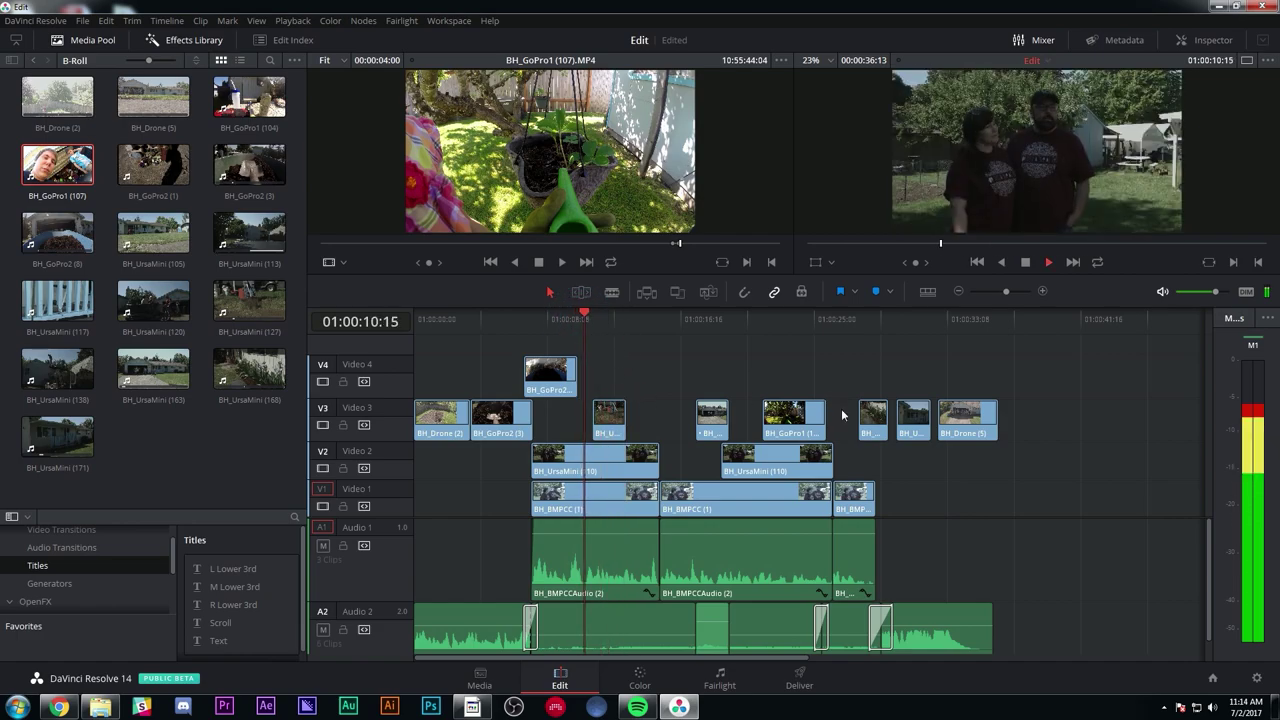
{"action": "key", "text": "space"}
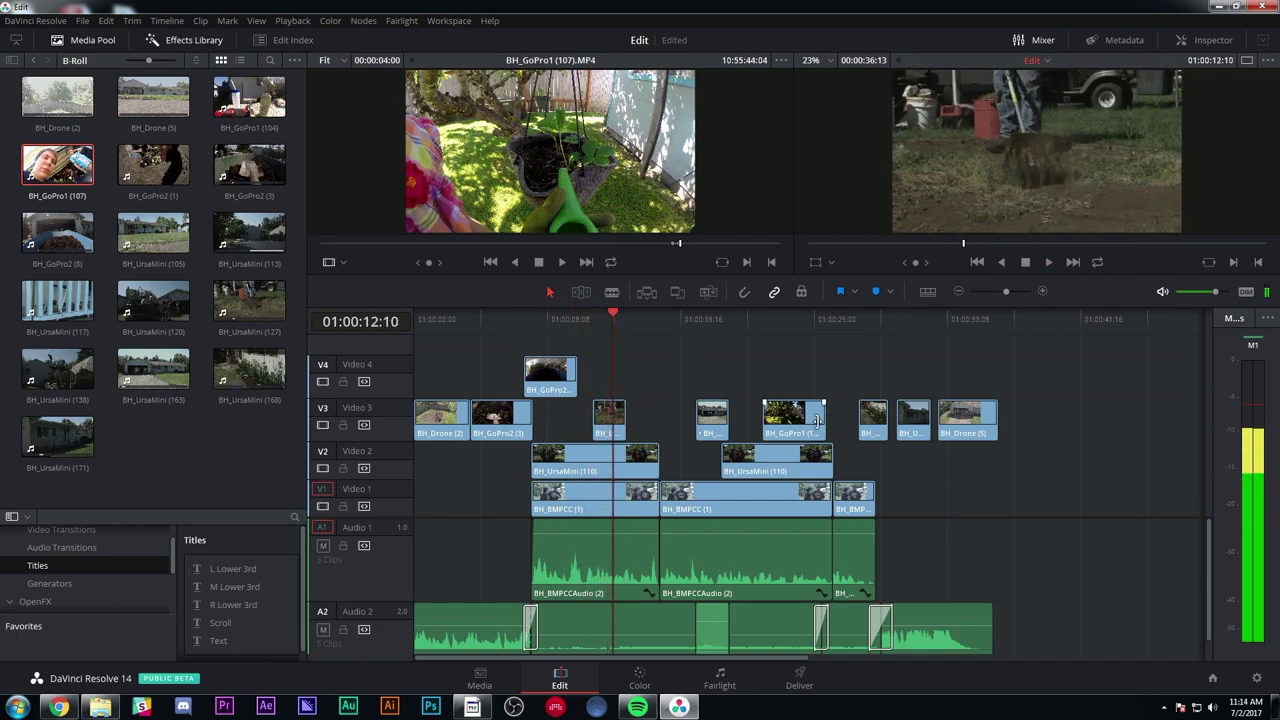
{"action": "left_click_drag", "start_coordinate": [793, 418], "coordinate": [624, 376]}
{"action": "left_click", "coordinate": [595, 318]}
{"action": "key", "text": "space"}
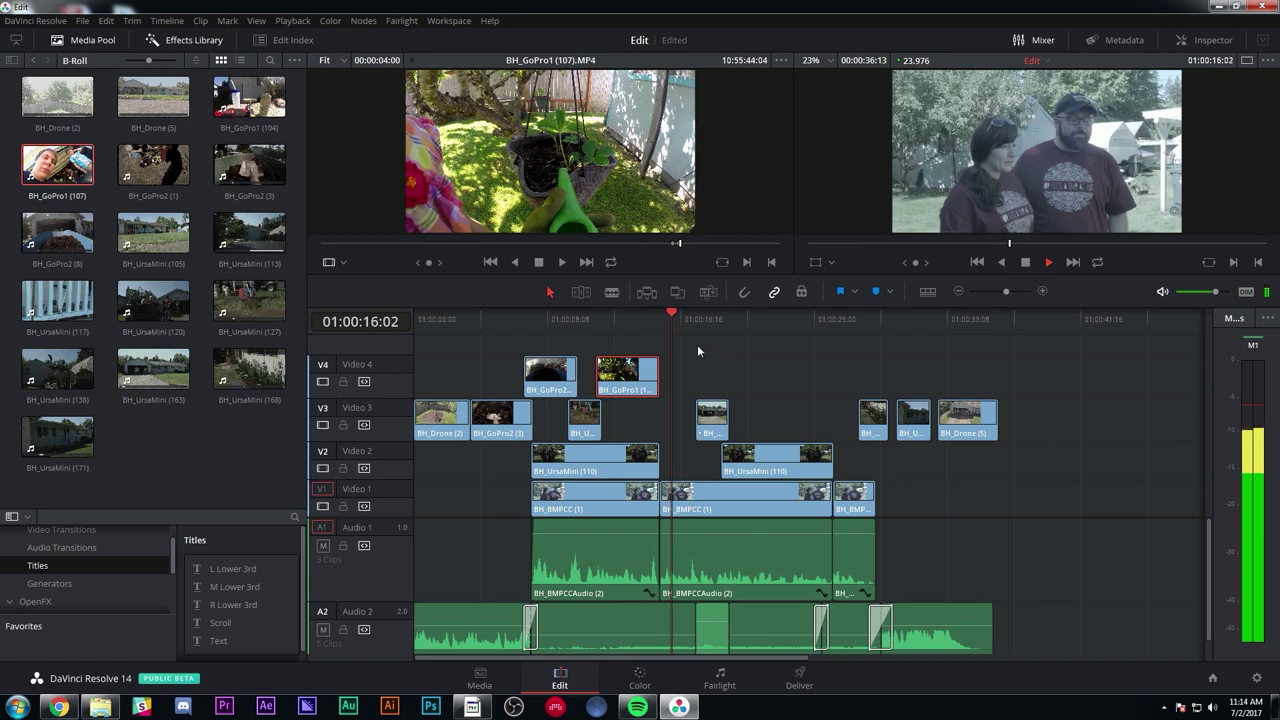
- Move BH_GoPro1 (107) on Video 4 to start at about 01:00:16:16, and play the section
{"action": "left_click", "coordinate": [700, 343]}
{"action": "key", "text": "space"}
{"action": "left_click_drag", "start_coordinate": [628, 372], "coordinate": [706, 385]}
{"action": "left_click", "coordinate": [664, 318]}
{"action": "key", "text": "space"}
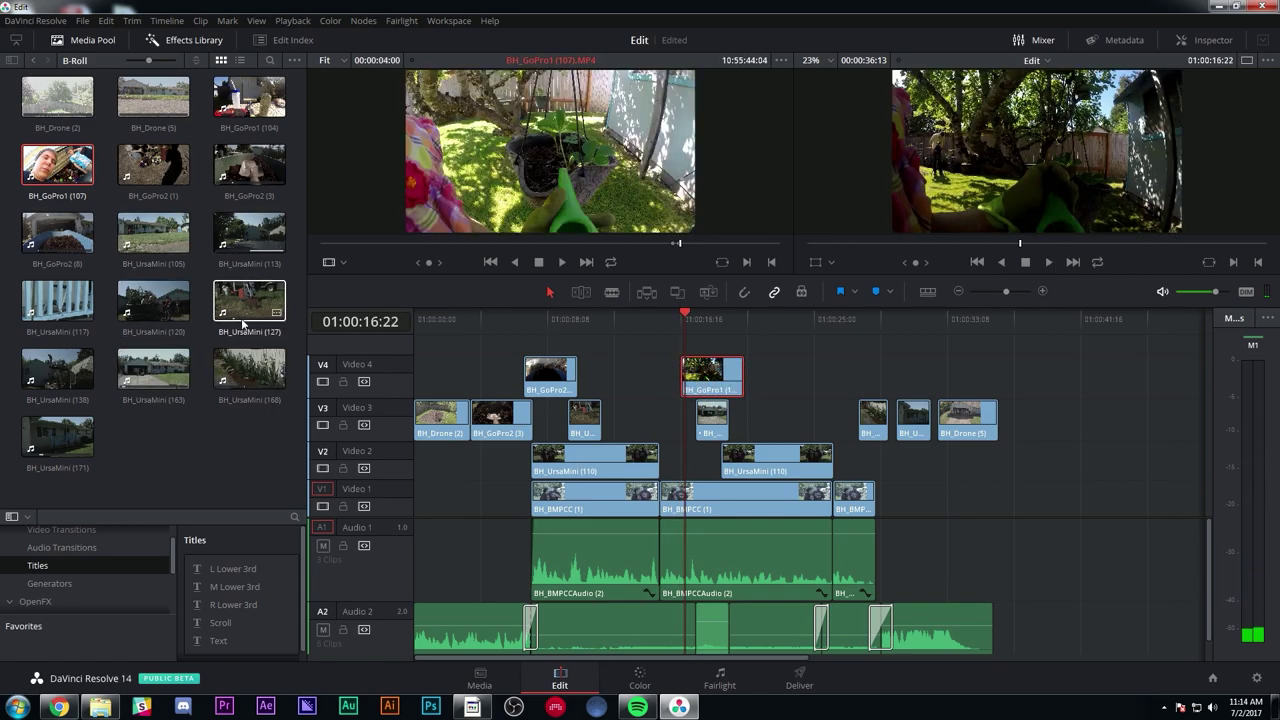
- Mark a 2:19 section of BH_GoPro1 (104) and place only its video on Video 4 at about 01:00:12
{"action": "left_click", "coordinate": [249, 97]}
{"action": "left_click_drag", "start_coordinate": [454, 240], "coordinate": [488, 244]}
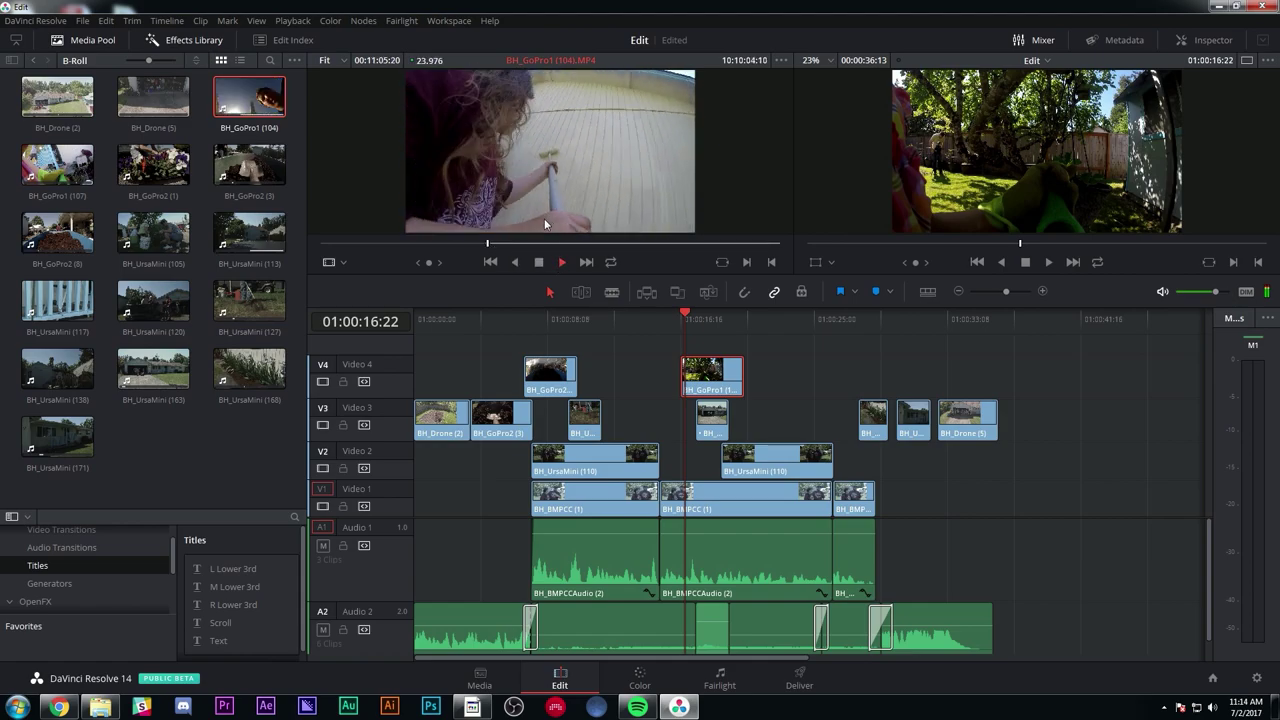
{"action": "key", "text": "space"}
{"action": "left_click_drag", "start_coordinate": [543, 232], "coordinate": [609, 374]}
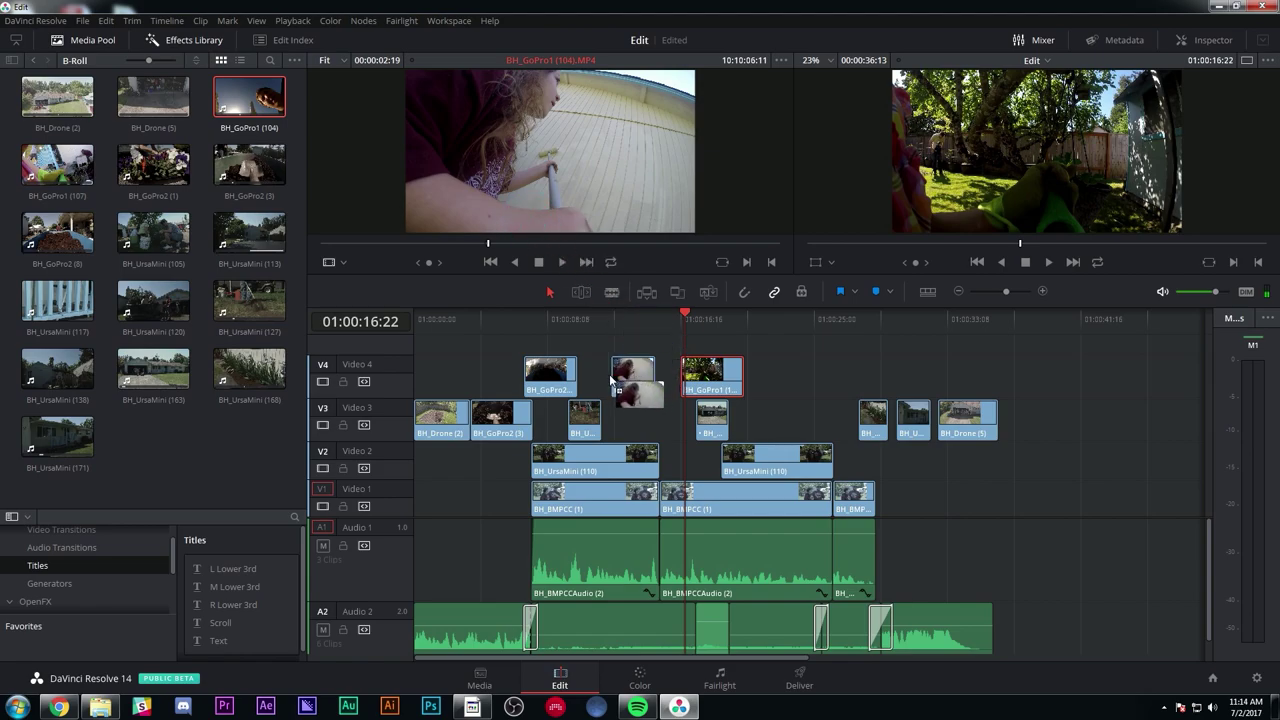
{"action": "key", "text": "Up"}
{"action": "key", "text": "space"}
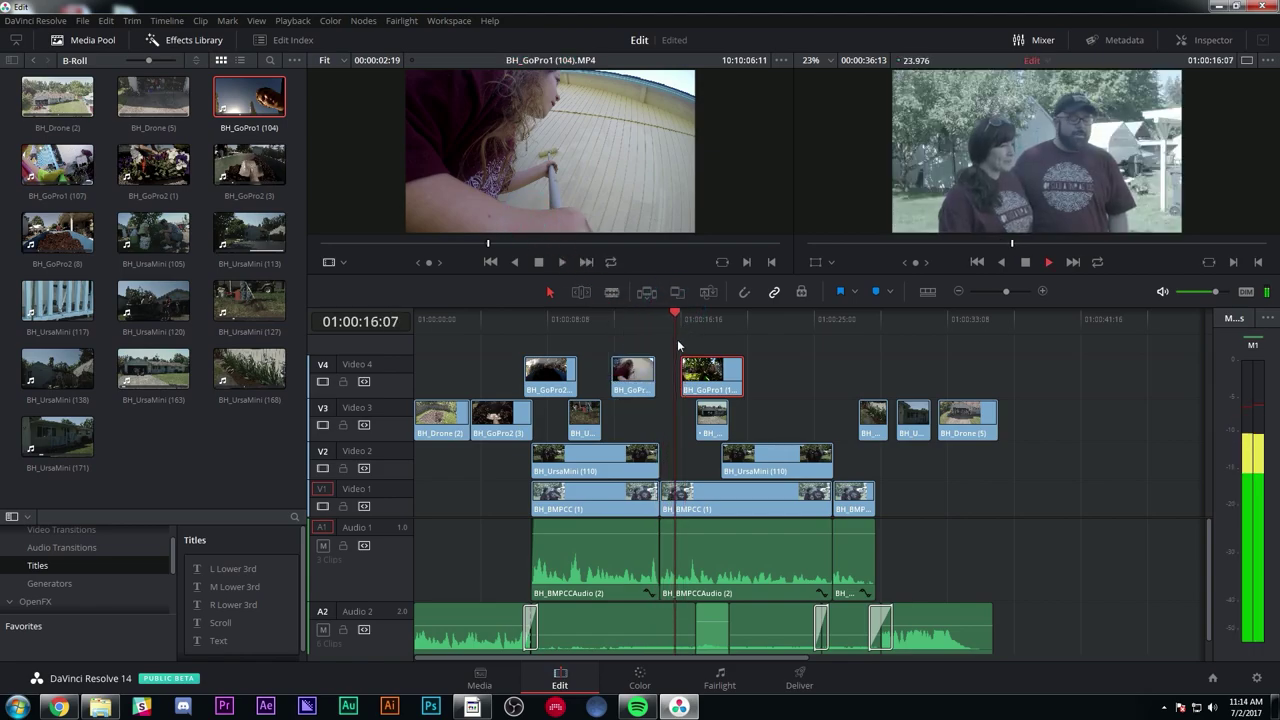
- Try BH_GoPro1 (104) on Video 5 at about 01:00:17 with BH_GoPro1 (107) slightly earlier on Video 4, and play onward
{"action": "left_click_drag", "start_coordinate": [652, 364], "coordinate": [705, 400]}
{"action": "key", "text": "Up"}
{"action": "key", "text": "space"}
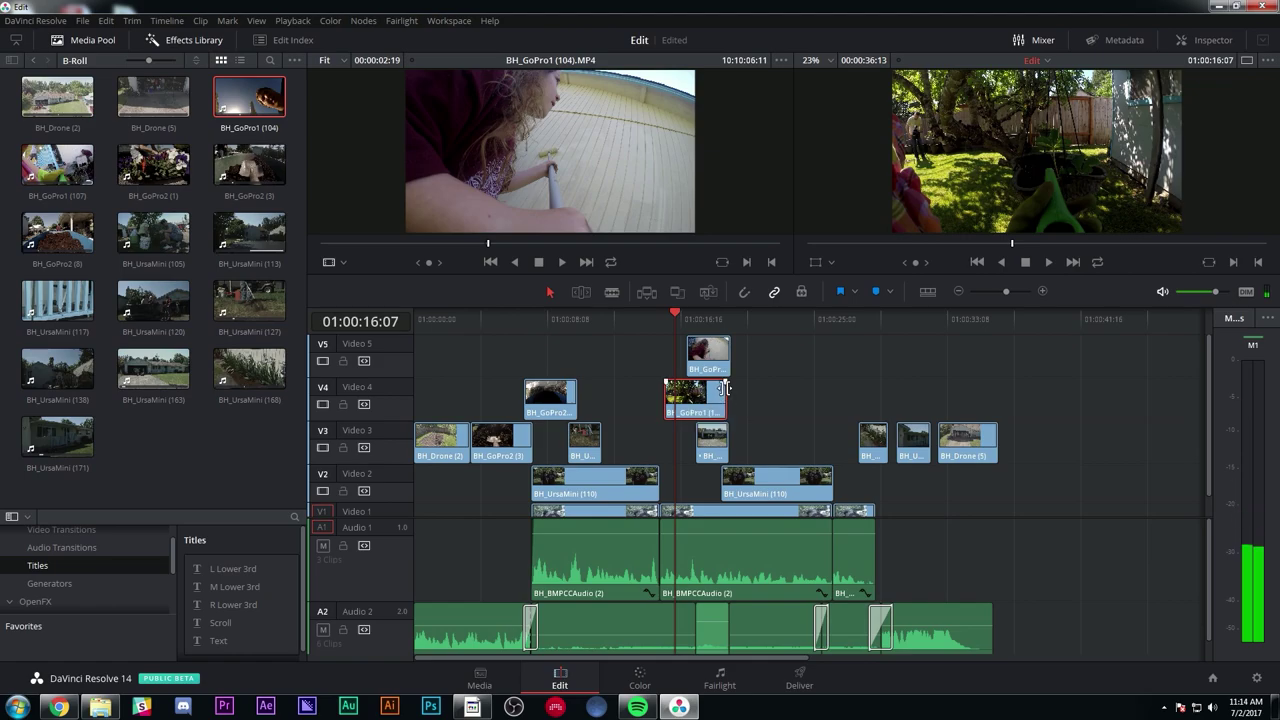
{"action": "key", "text": "space"}
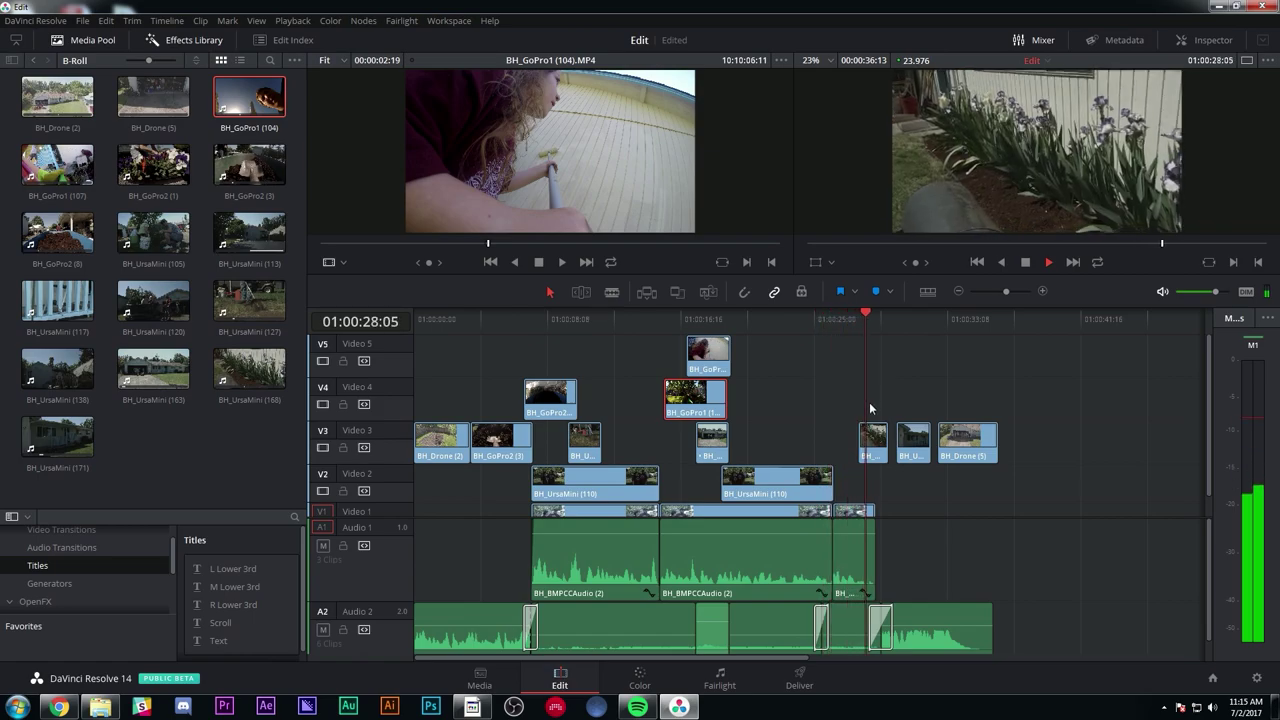
{"action": "left_click", "coordinate": [748, 378]}
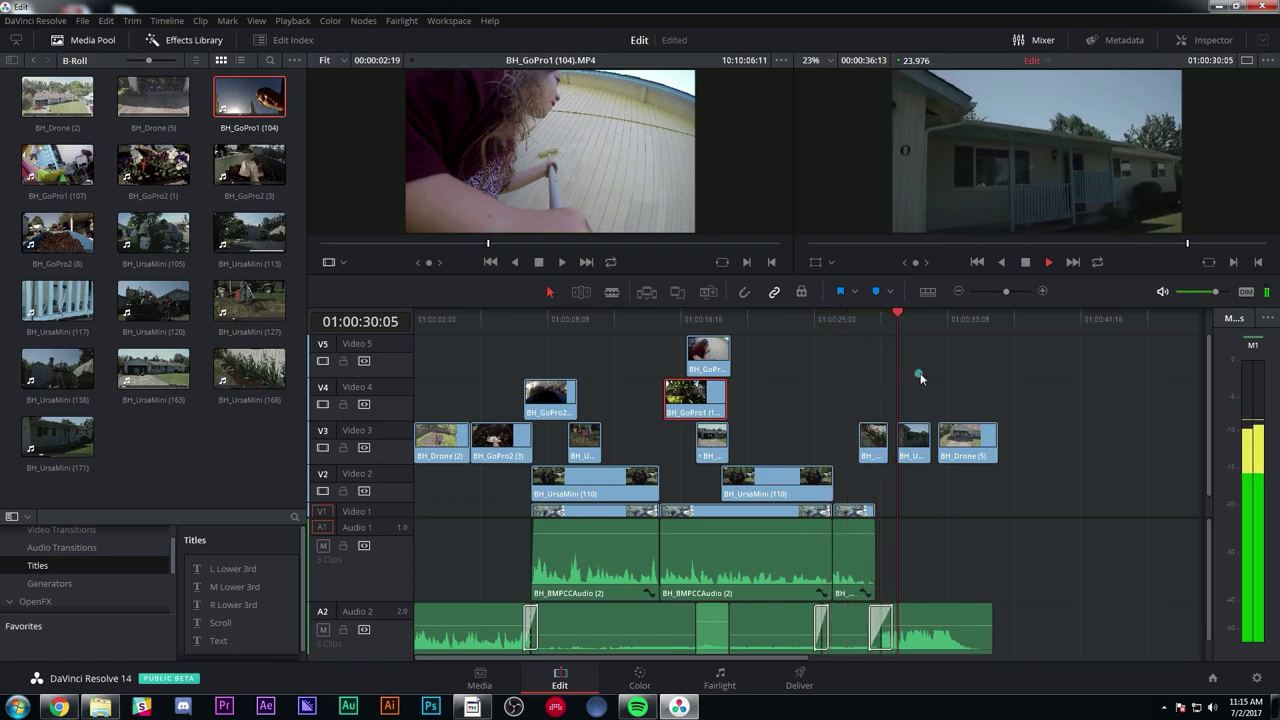
- Shift BH_Drone (5), BH_UrsaMini (171) and BH_UrsaMini (168) on Video 3 two to three seconds later
{"action": "left_click_drag", "start_coordinate": [962, 442], "coordinate": [1008, 442]}
{"action": "left_click_drag", "start_coordinate": [915, 440], "coordinate": [955, 440]}
{"action": "left_click_drag", "start_coordinate": [868, 440], "coordinate": [906, 441]}
- Move BH_GoPro1 (104) to Video 4 so it starts where the last BH_BMPCC (1) clip ends
{"action": "left_click_drag", "start_coordinate": [710, 352], "coordinate": [932, 390]}
{"action": "left_click", "coordinate": [884, 314]}
{"action": "key", "text": "space"}
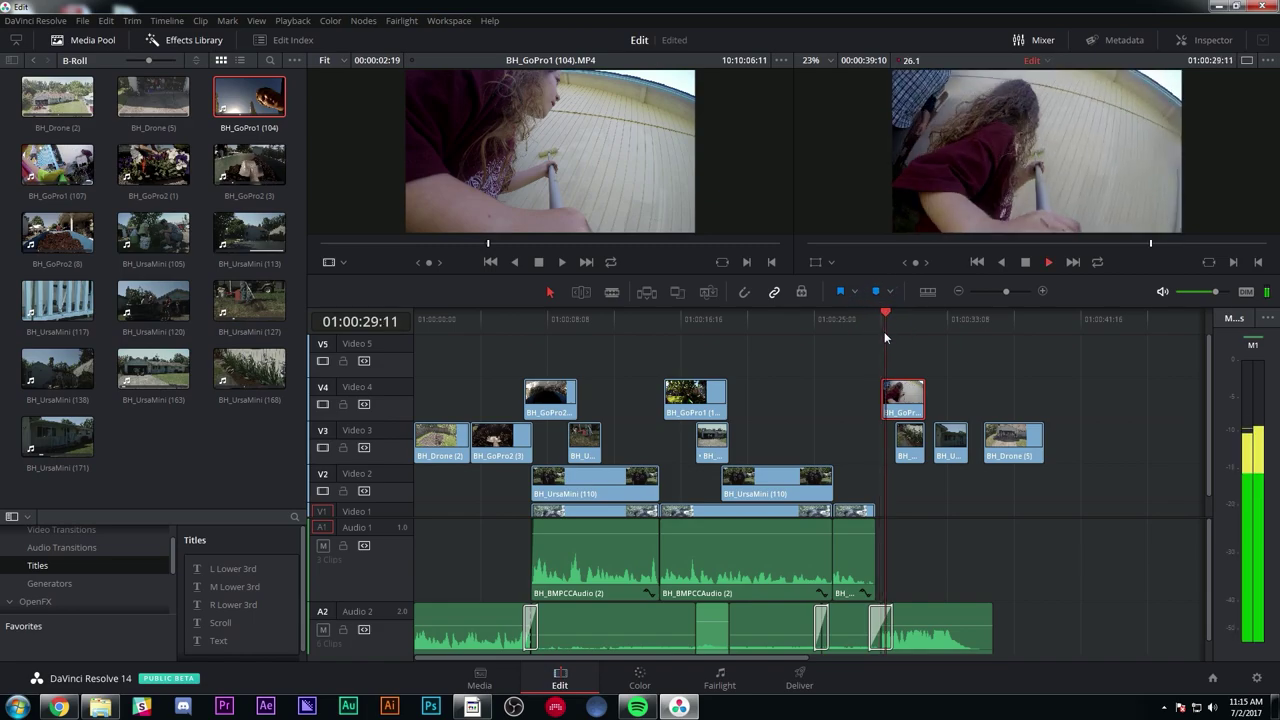
{"action": "left_click_drag", "start_coordinate": [903, 398], "coordinate": [898, 398]}
{"action": "left_click", "coordinate": [843, 317]}
- Trim the end of the last BH_BMPCCAudio (2) clip on Audio 1 back to about 01:00:26:17, and play the ending
{"action": "left_click_drag", "start_coordinate": [1006, 291], "coordinate": [1018, 291]}
{"action": "left_click_drag", "start_coordinate": [955, 447], "coordinate": [796, 545]}
{"action": "left_click", "coordinate": [710, 318]}
{"action": "key", "text": "space"}
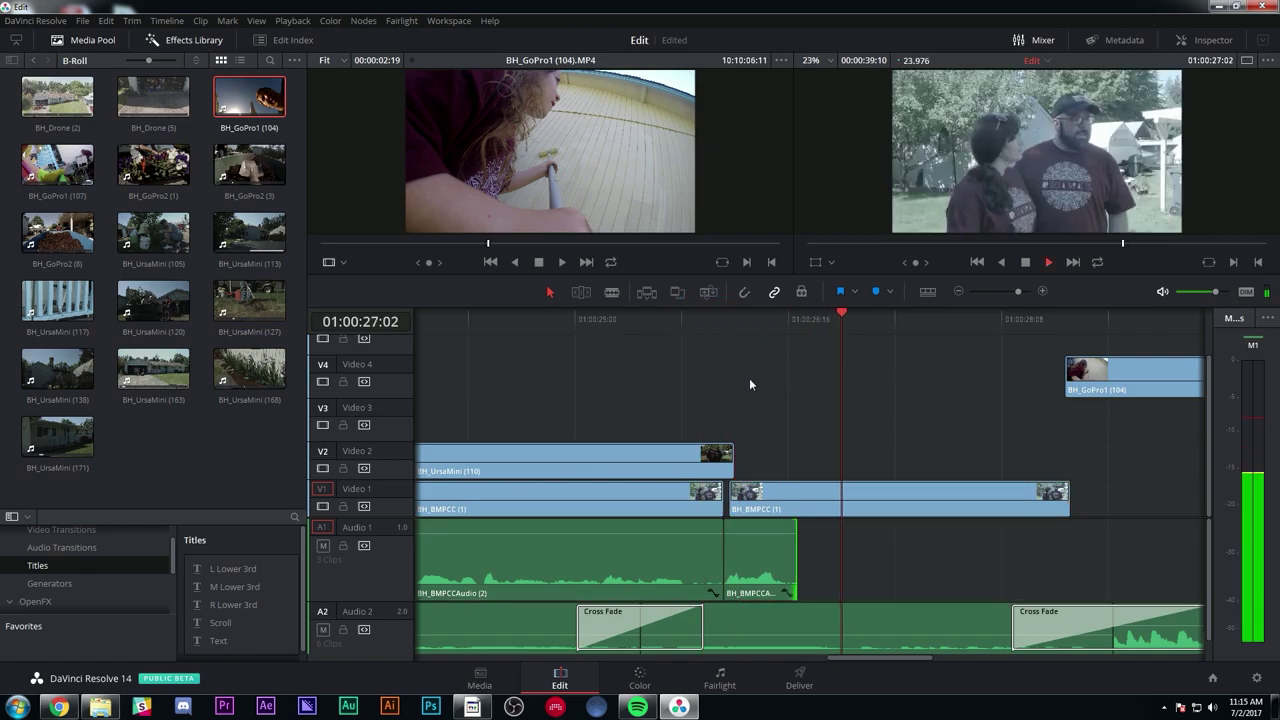
{"action": "left_click", "coordinate": [957, 291]}
{"action": "key", "text": "space"}
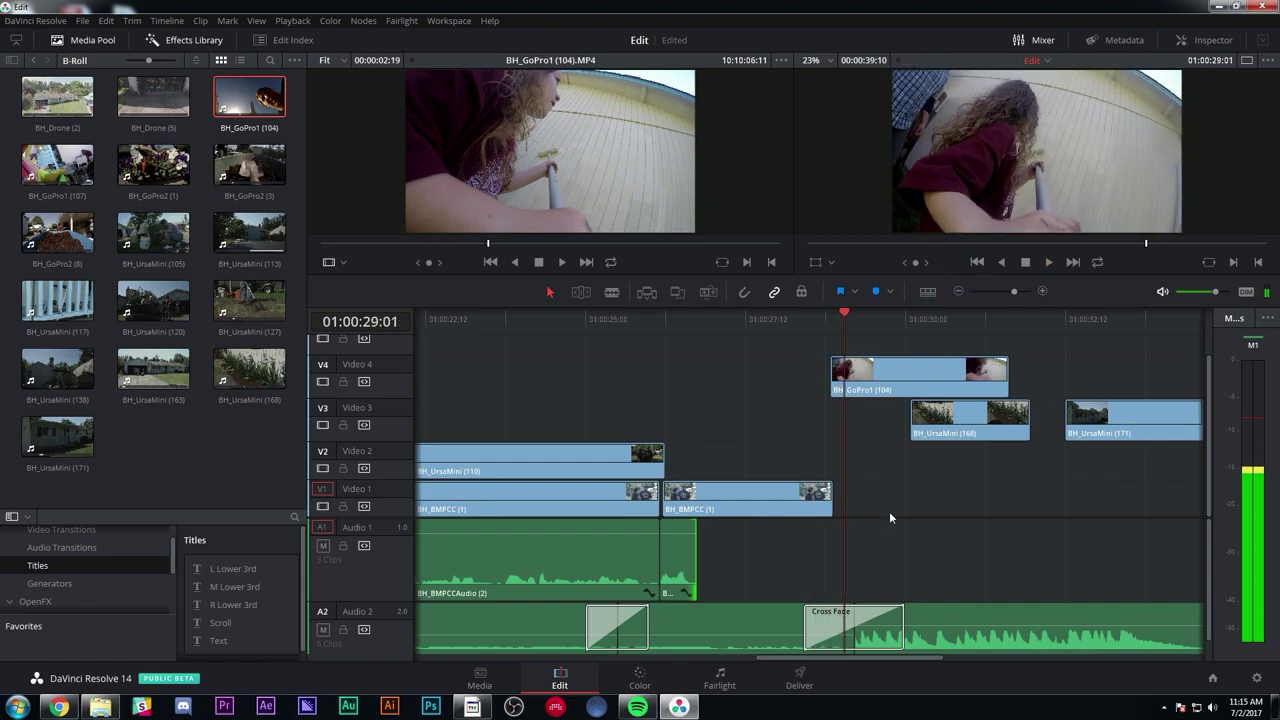
- Roll the last music edit with its cross fade on Audio 2 earlier to the end of the interview audio
{"action": "left_click_drag", "start_coordinate": [855, 612], "coordinate": [701, 614]}
{"action": "left_click", "coordinate": [663, 320]}
{"action": "key", "text": "space"}
{"action": "key", "text": "space"}
- Move BH_GoPro1 (104) on Video 4 over the last BH_BMPCC (1) clip, and BH_UrsaMini (168) on Video 3 directly after it
{"action": "left_click_drag", "start_coordinate": [891, 369], "coordinate": [714, 382]}
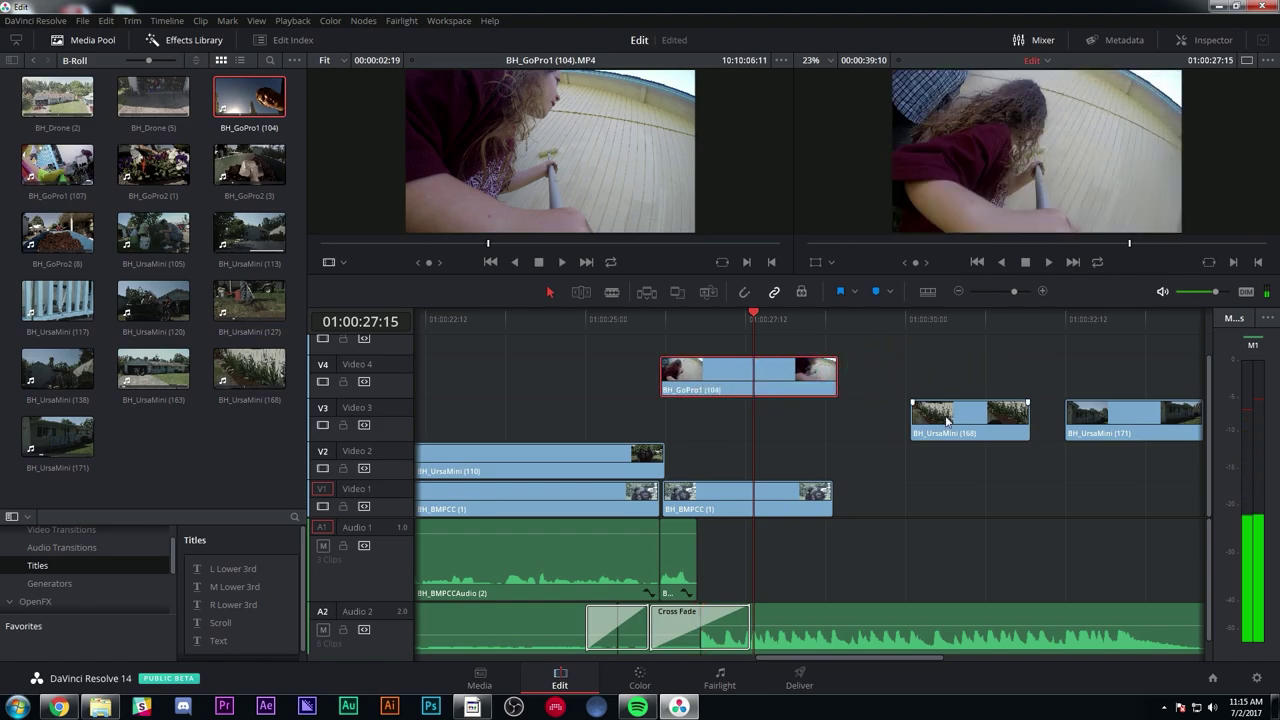
{"action": "left_click_drag", "start_coordinate": [948, 423], "coordinate": [863, 423]}
{"action": "left_click", "coordinate": [958, 291]}
{"action": "left_click", "coordinate": [958, 291]}
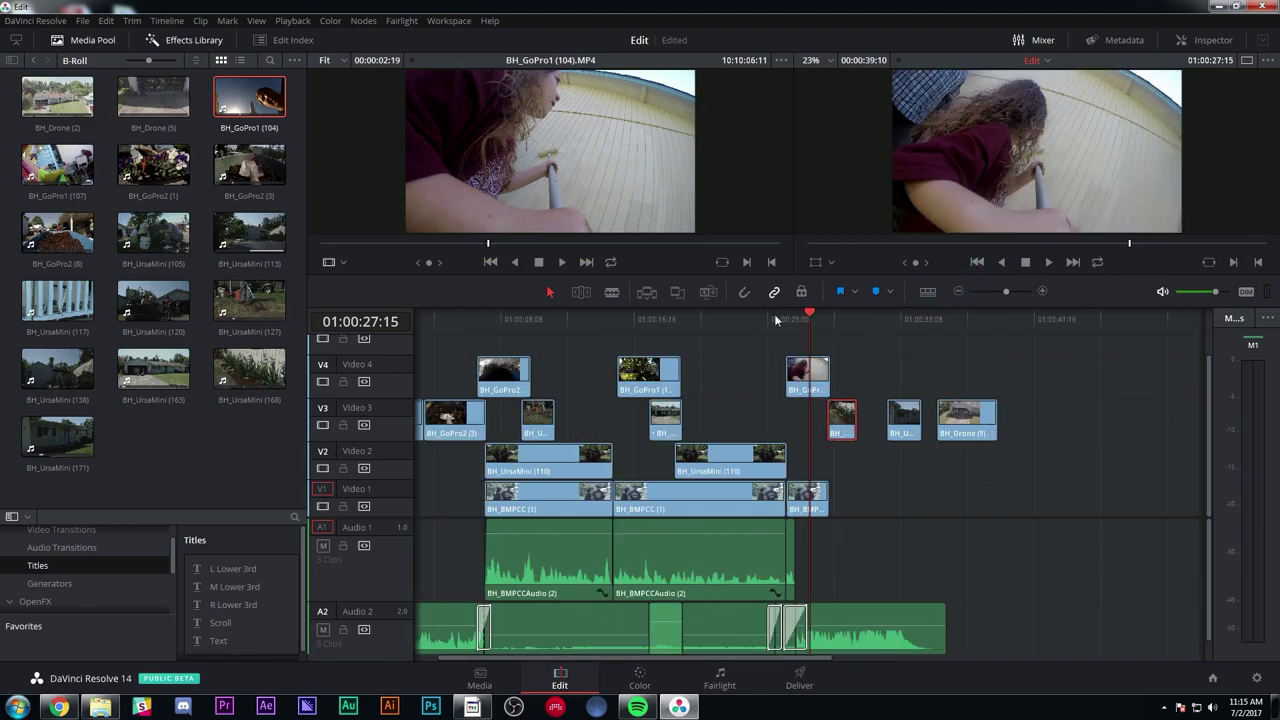
- Move BH_GoPro1 (107) on Video 4 towards the ending, shorten its end, and place it overlapping the end of BH_UrsaMini (168); play the section
{"action": "key", "text": "Up"}
{"action": "key", "text": "space"}
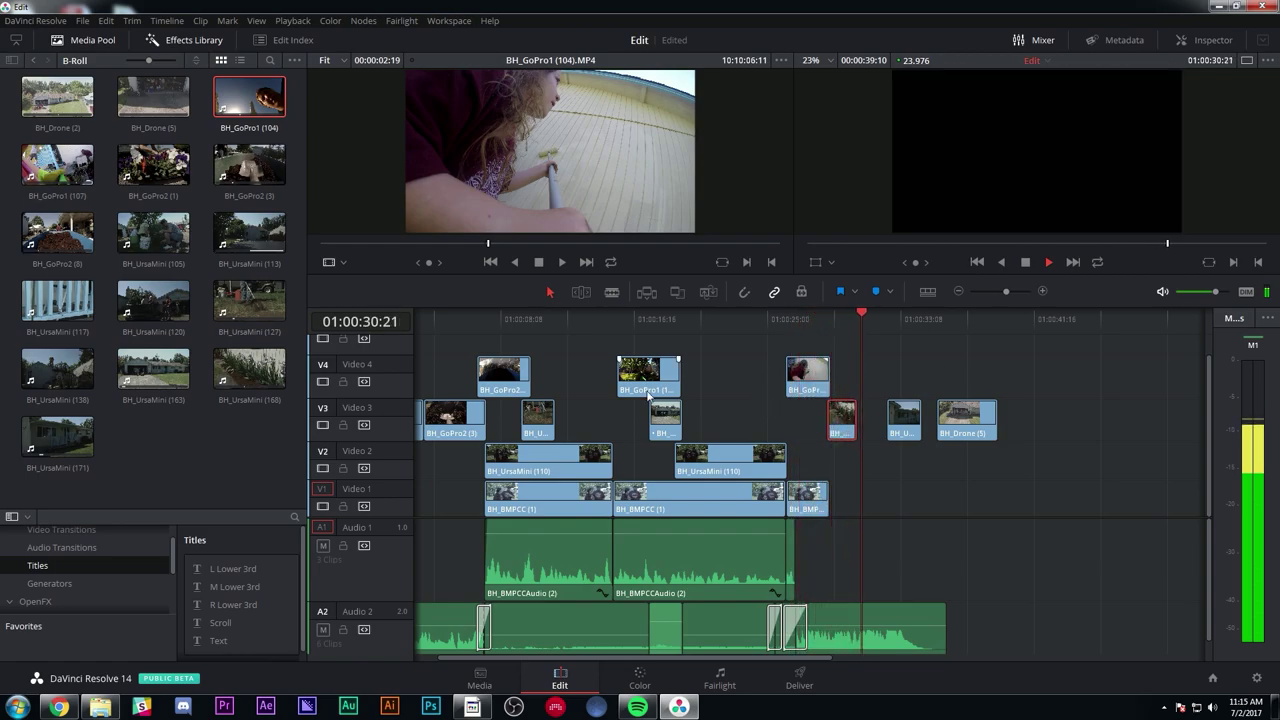
{"action": "left_click_drag", "start_coordinate": [647, 378], "coordinate": [885, 378]}
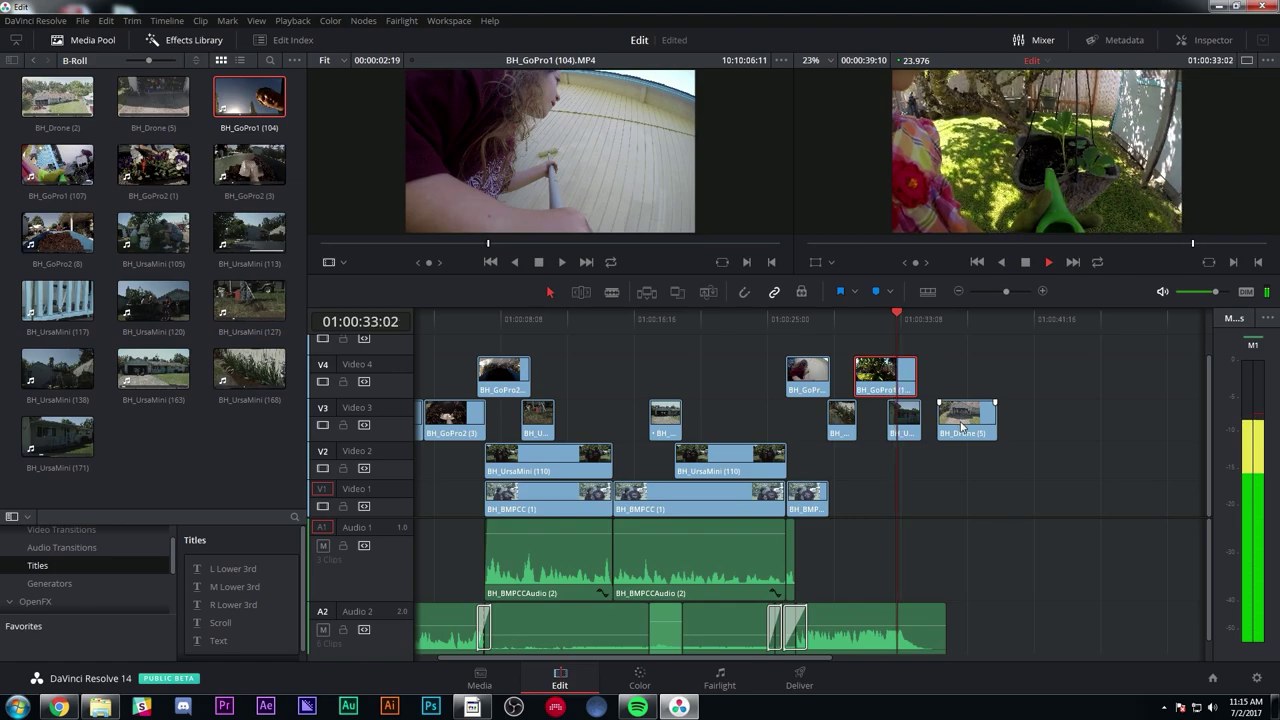
{"action": "key", "text": "space"}
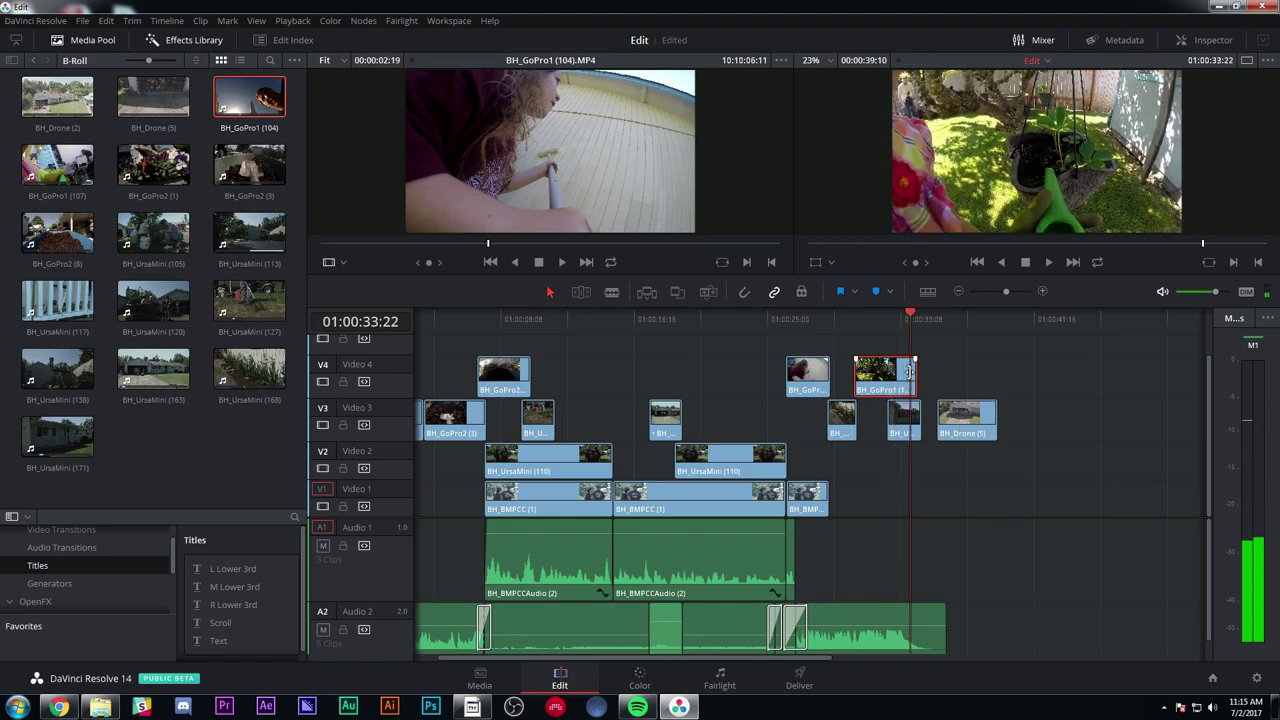
{"action": "left_click_drag", "start_coordinate": [911, 372], "coordinate": [880, 373]}
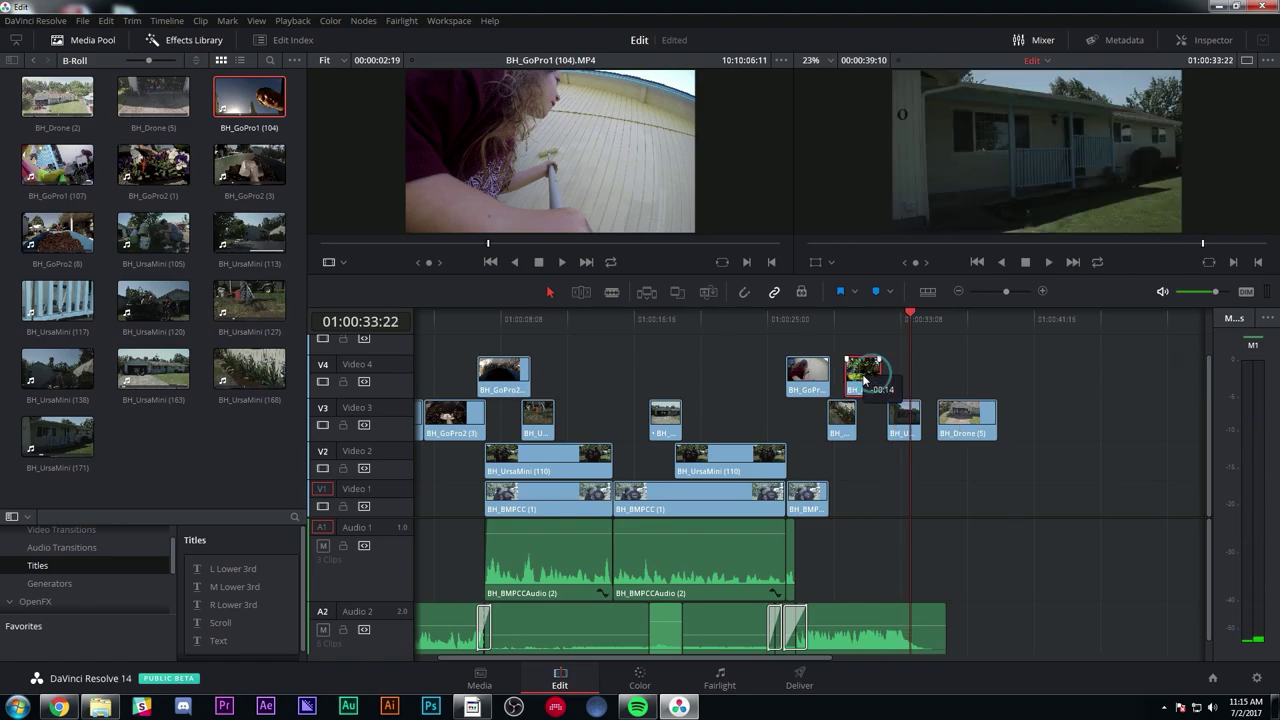
{"action": "left_click", "coordinate": [834, 316]}
{"action": "key", "text": "space"}
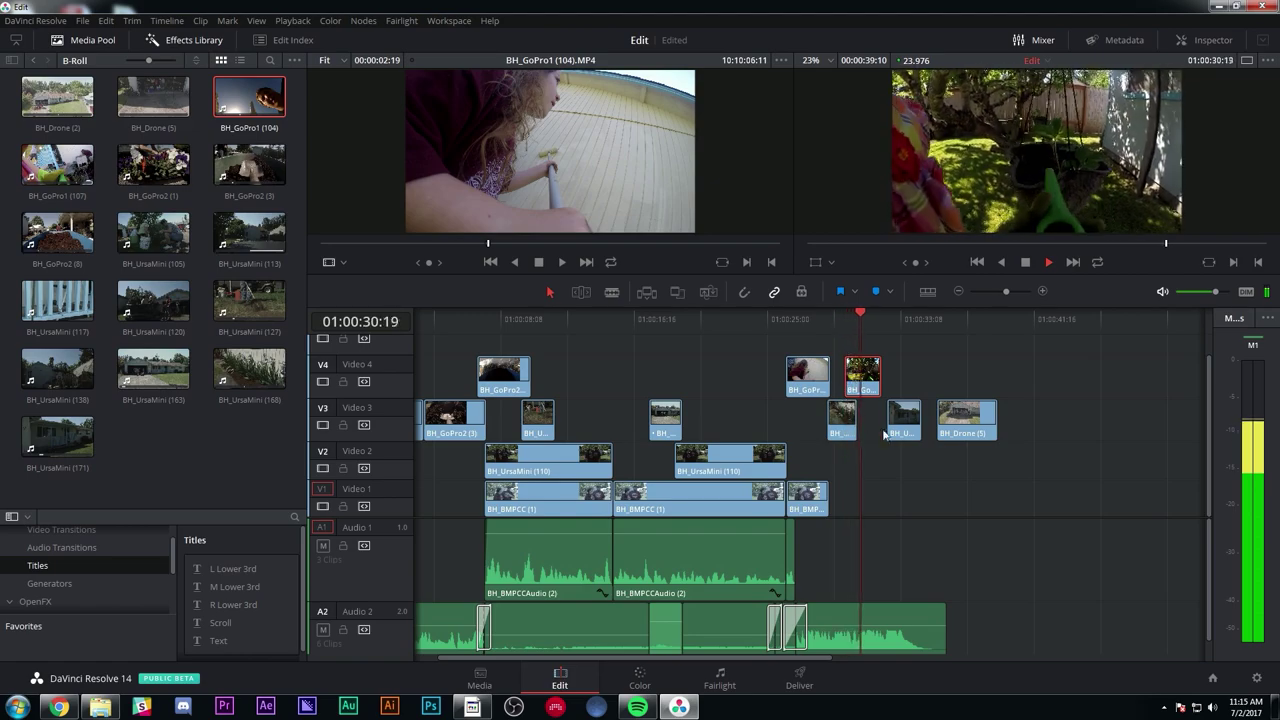
- Move BH_UrsaMini (171) on Video 3 under the end of BH_GoPro1 (107), drop BH_Drone (5) over its tail, and play the result
{"action": "left_click_drag", "start_coordinate": [907, 415], "coordinate": [895, 416]}
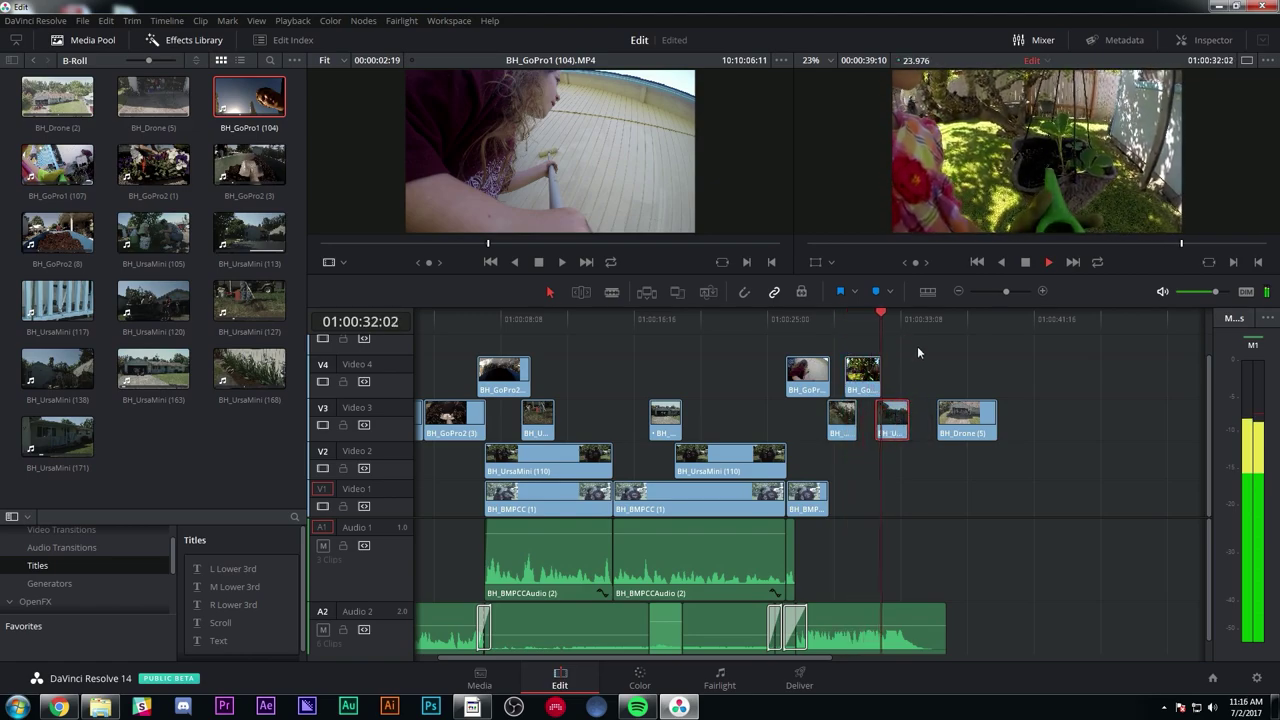
{"action": "left_click_drag", "start_coordinate": [979, 424], "coordinate": [936, 422]}
{"action": "left_click", "coordinate": [884, 318]}
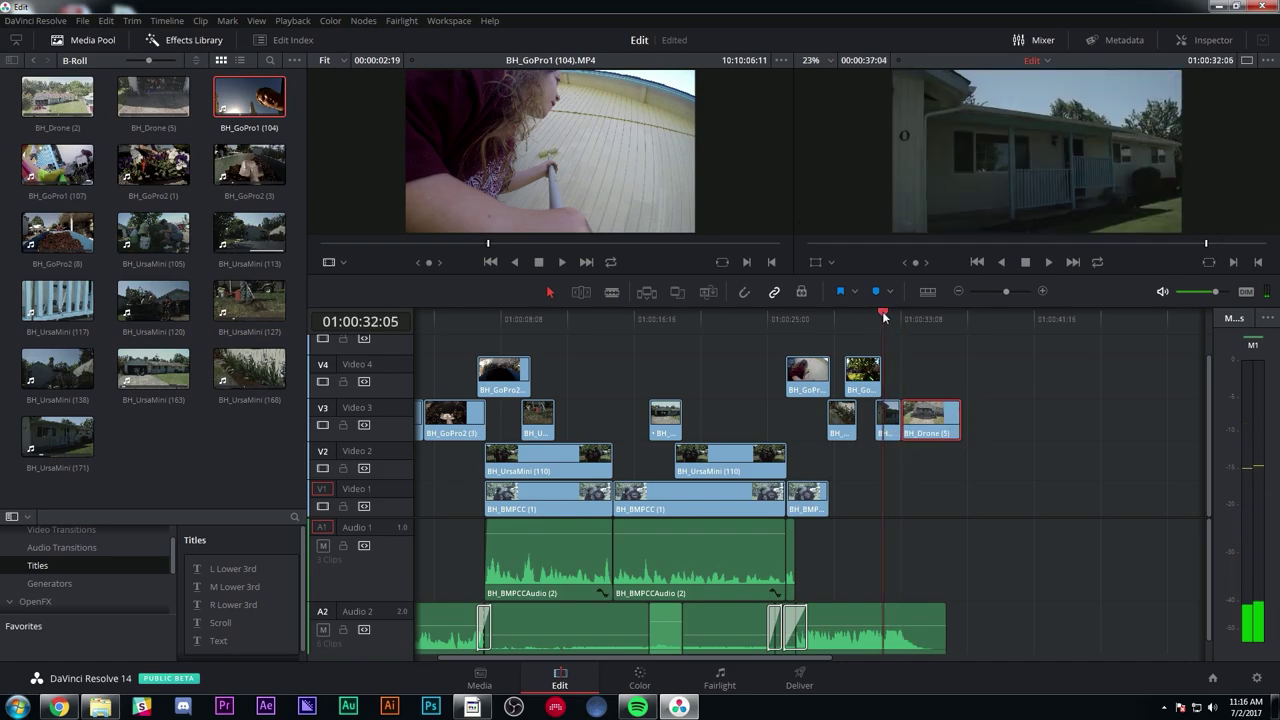
{"action": "key", "text": "space"}
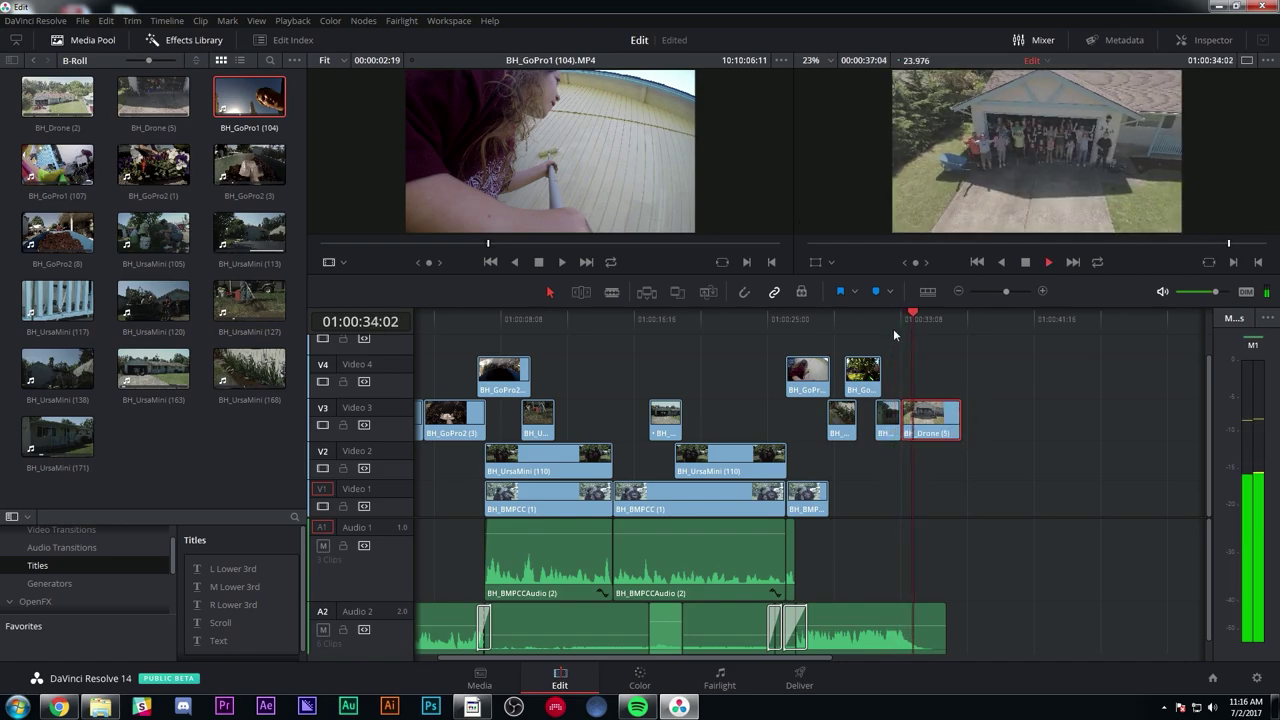
{"action": "key", "text": "space"}
- Trim the start of BH_Drone (5), slide it back against BH_UrsaMini (171) so it ends at about 01:00:36:17, and play the ending
{"action": "left_click", "coordinate": [1041, 291]}
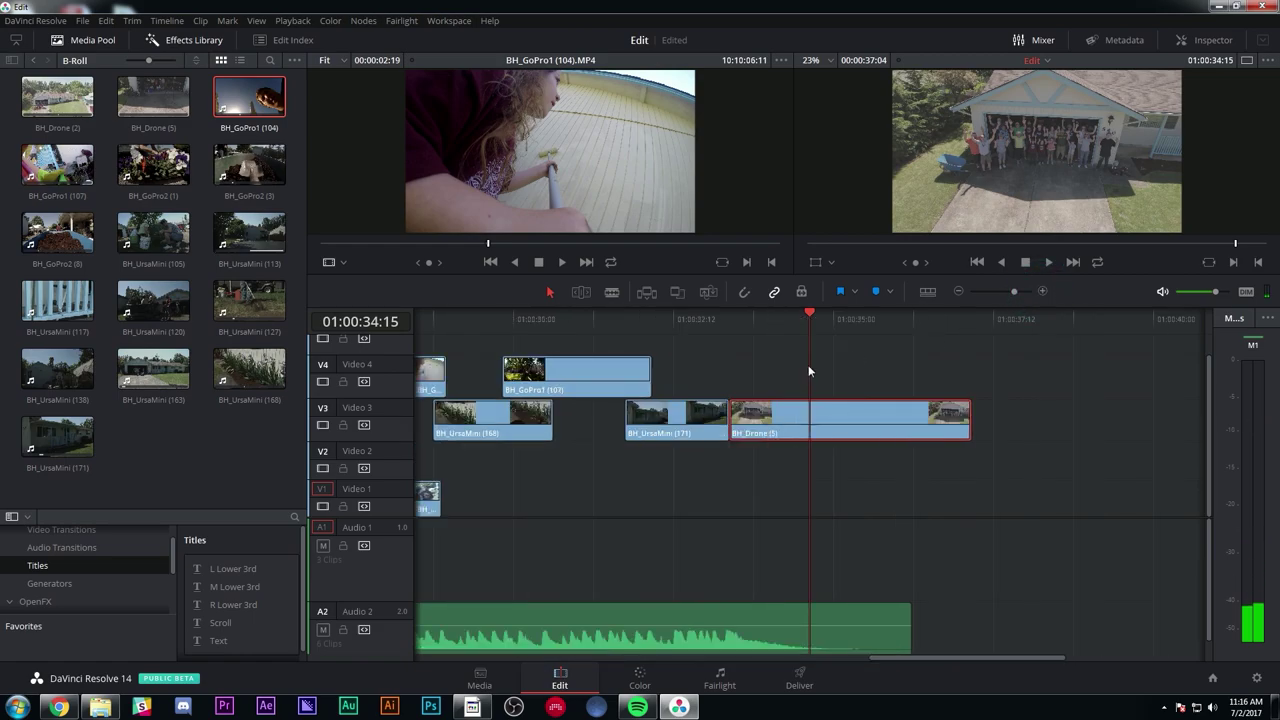
{"action": "left_click_drag", "start_coordinate": [735, 412], "coordinate": [761, 413]}
{"action": "left_click_drag", "start_coordinate": [840, 425], "coordinate": [810, 425]}
{"action": "left_click", "coordinate": [717, 323]}
{"action": "key", "text": "space"}
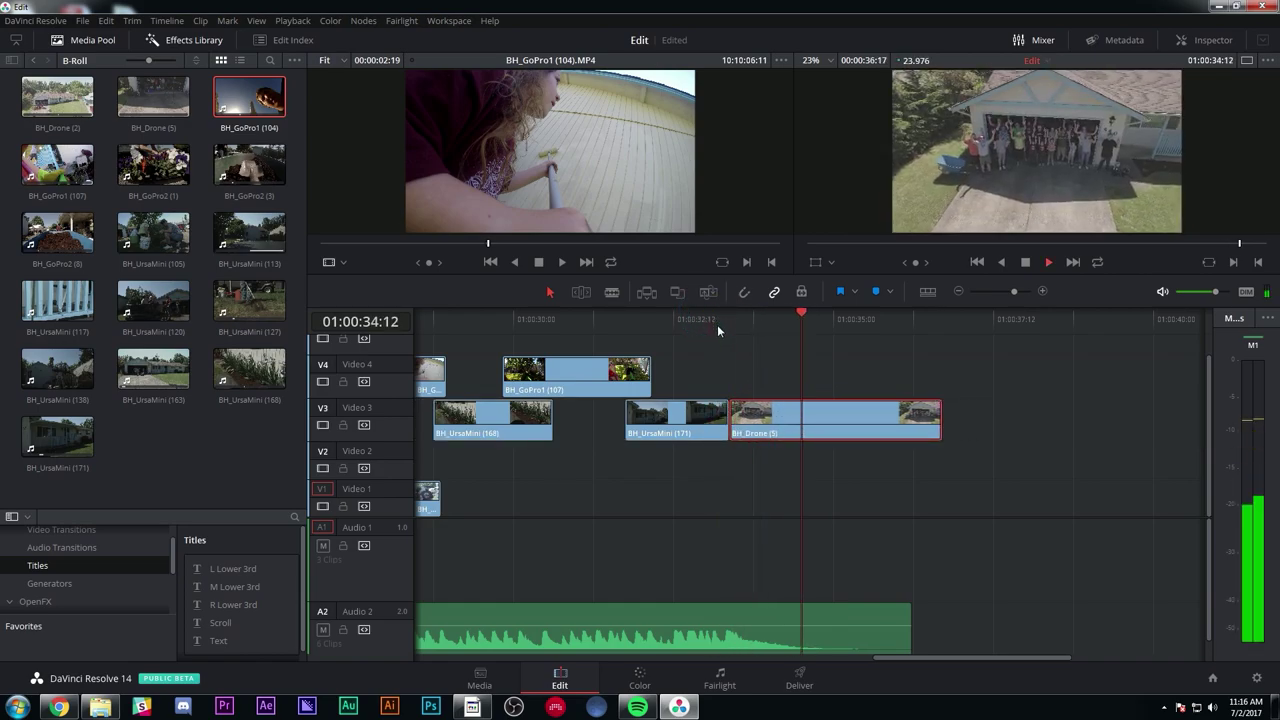
{"action": "key", "text": "space"}
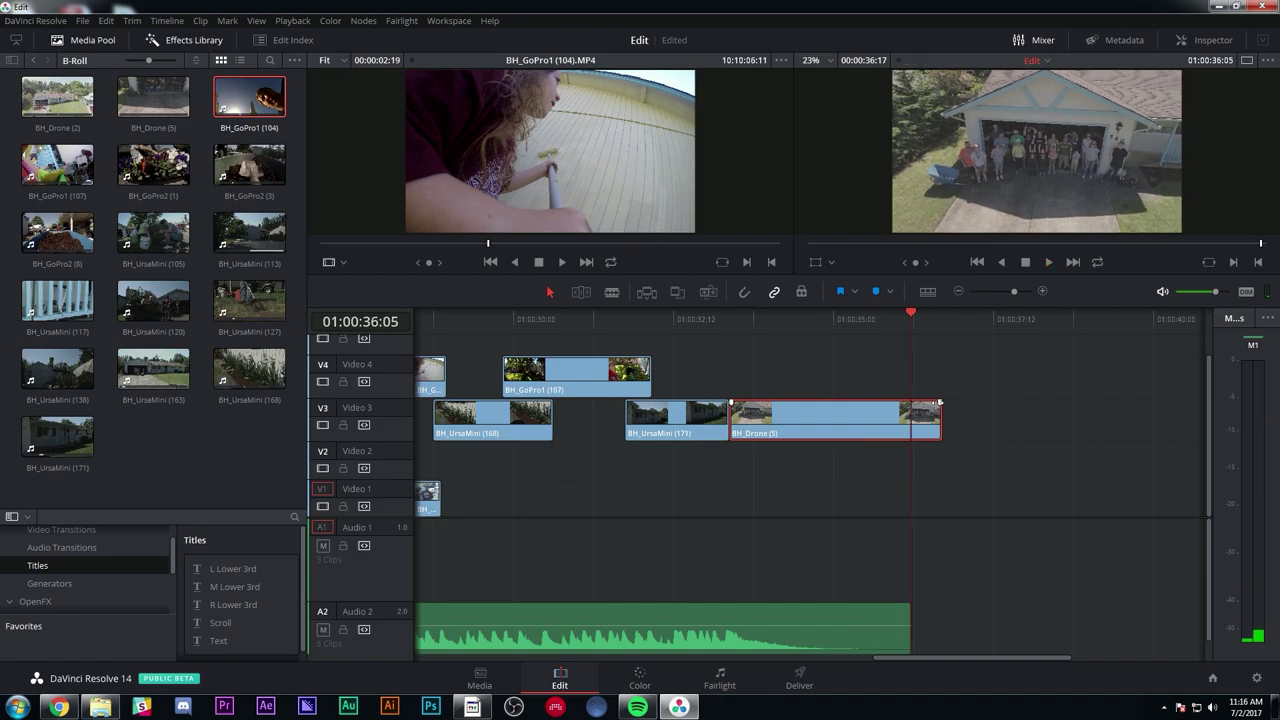
{"action": "left_click", "coordinate": [848, 340]}
{"action": "key", "text": "space"}
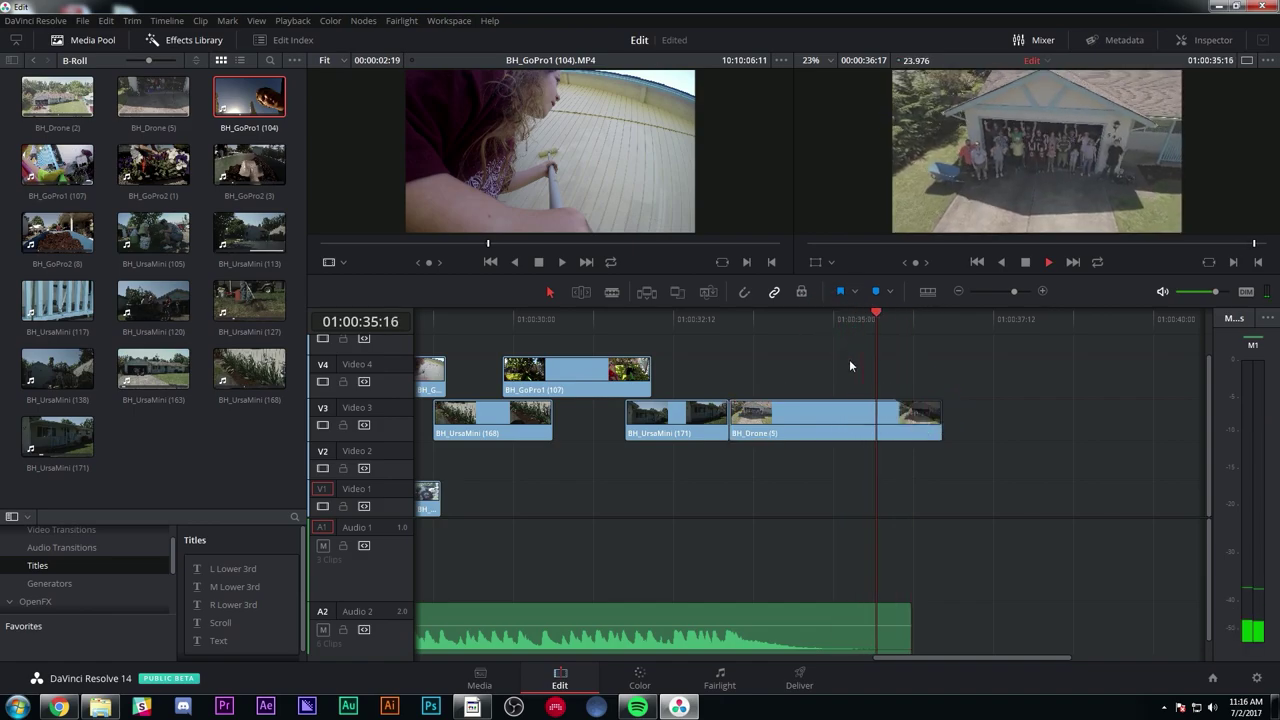
- Move all three Video 4 clips down onto Video 3, keeping their timing
{"action": "left_click", "coordinate": [958, 292]}
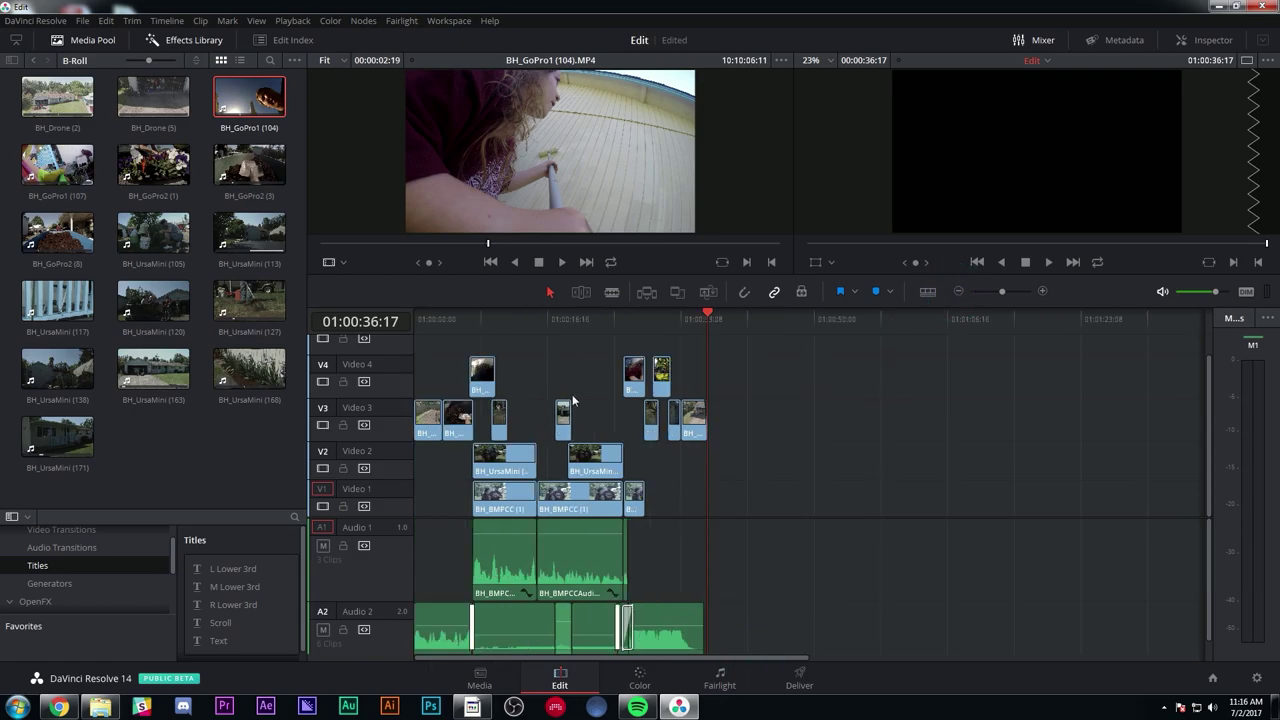
{"action": "left_click", "coordinate": [560, 318]}
{"action": "key", "text": "Home"}
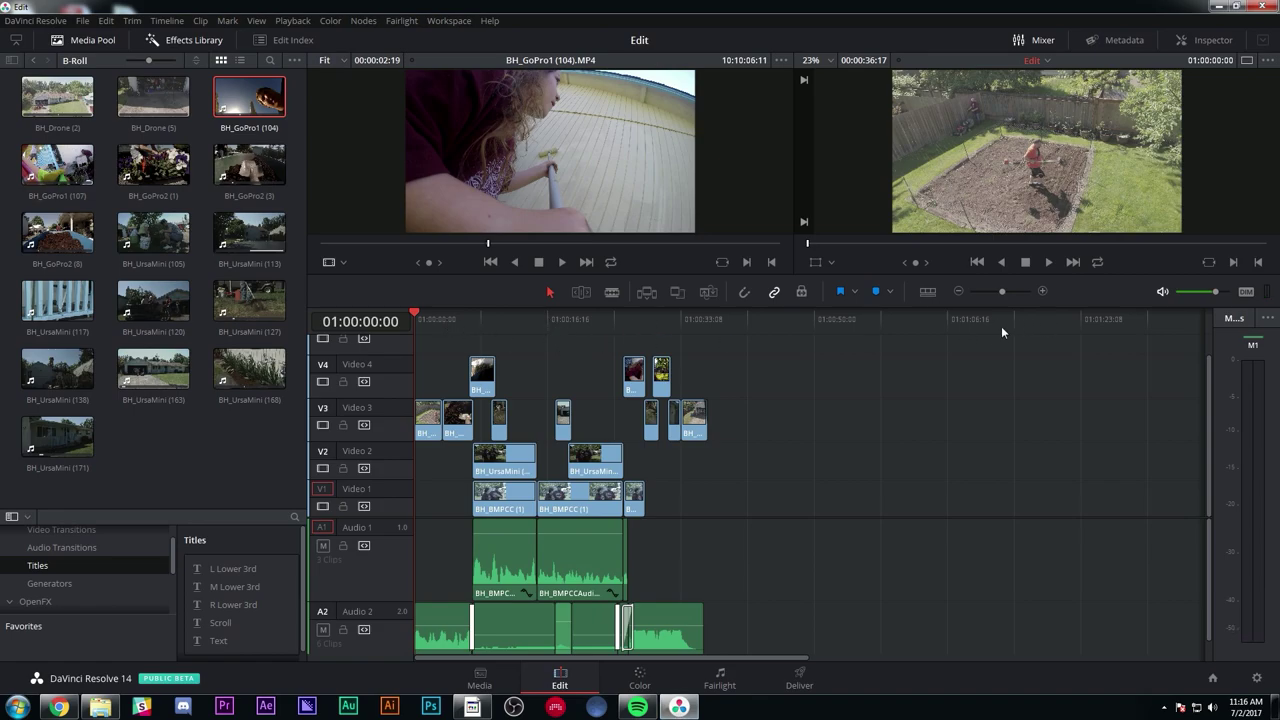
{"action": "left_click", "coordinate": [1046, 291]}
{"action": "left_click_drag", "start_coordinate": [1006, 371], "coordinate": [563, 385]}
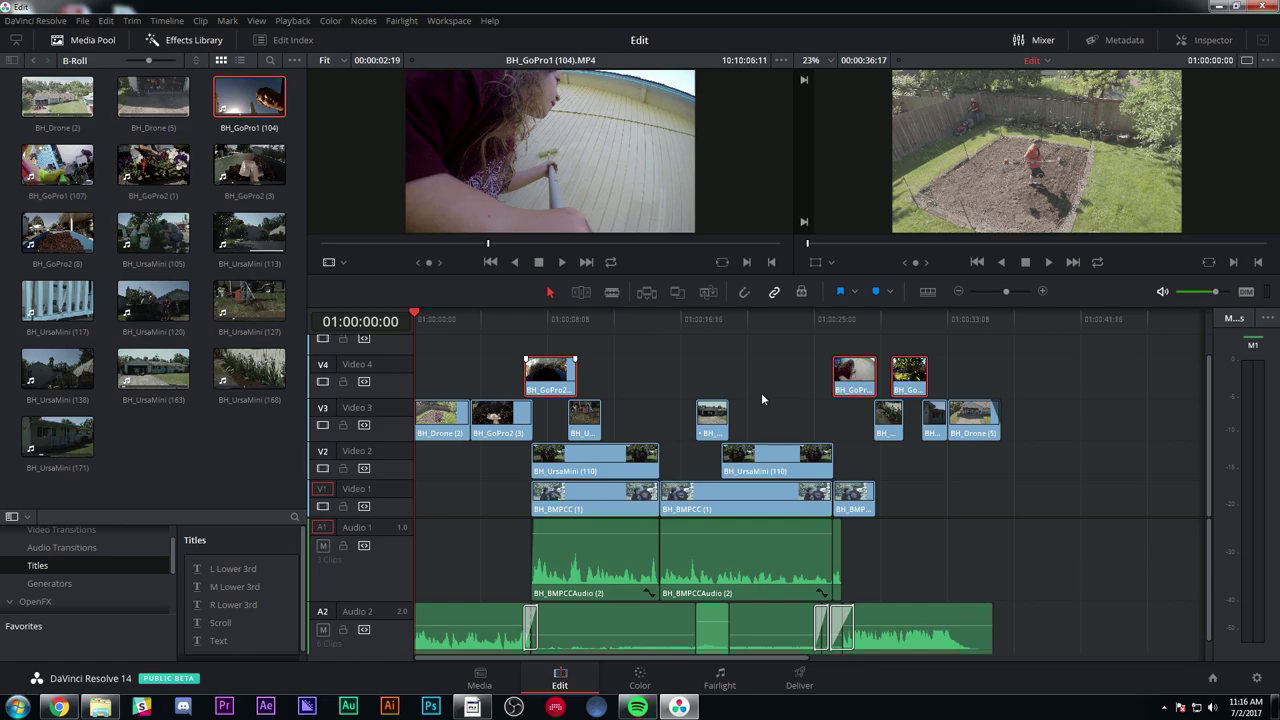
{"action": "key", "text": "alt+Down"}
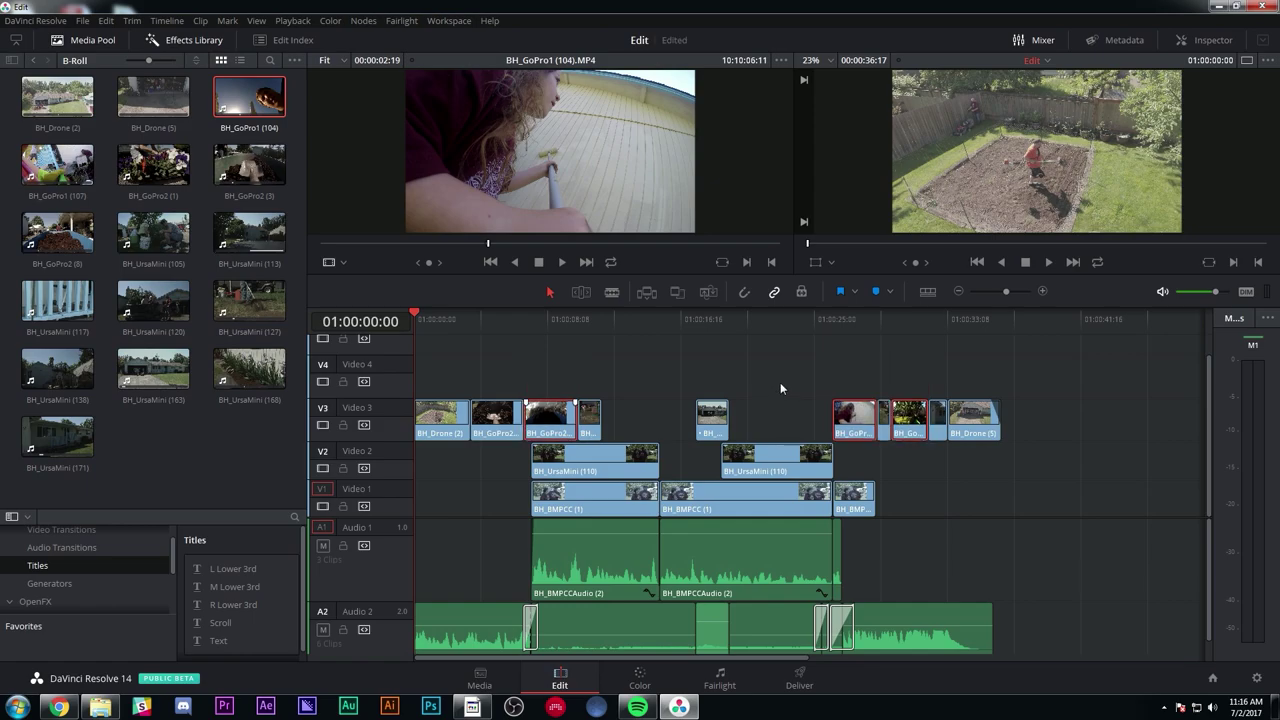
- Move all the Video 3 clips down through Video 2 onto Video 1, and play the cut from the beginning
{"action": "left_click_drag", "start_coordinate": [1088, 424], "coordinate": [388, 366]}
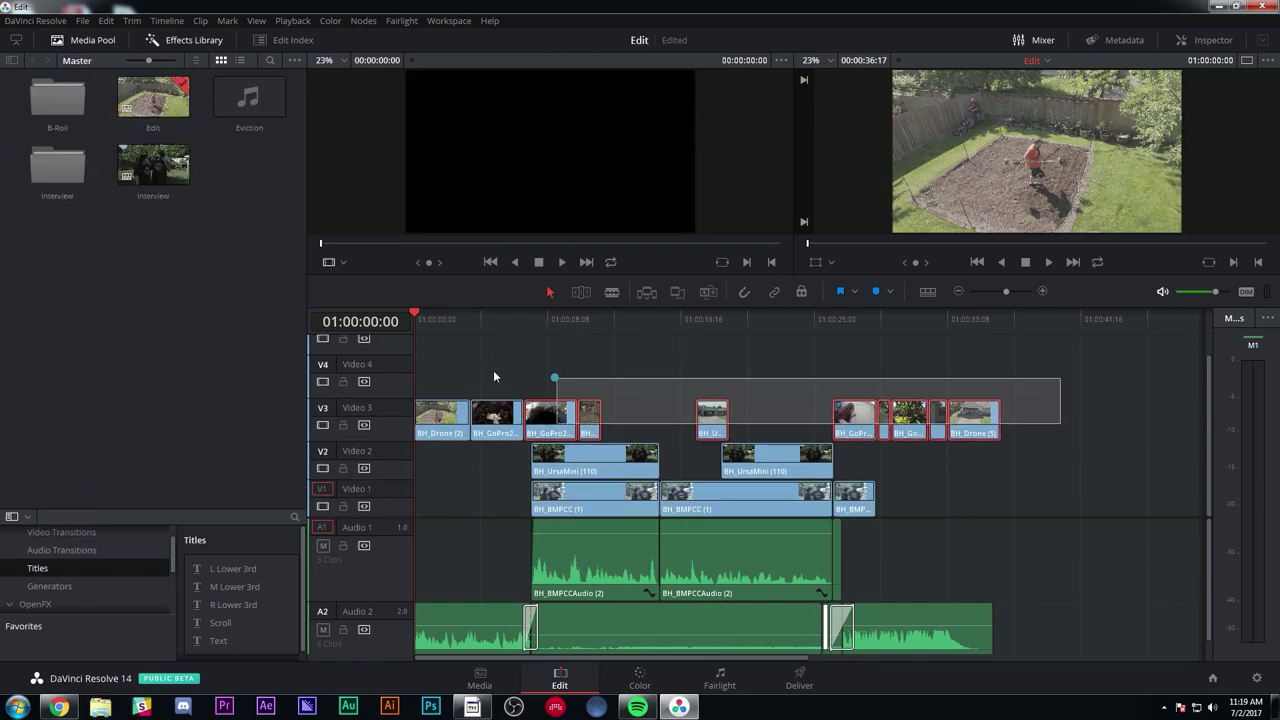
{"action": "left_click_drag", "start_coordinate": [493, 376], "coordinate": [397, 372]}
{"action": "key", "text": "alt+Down"}
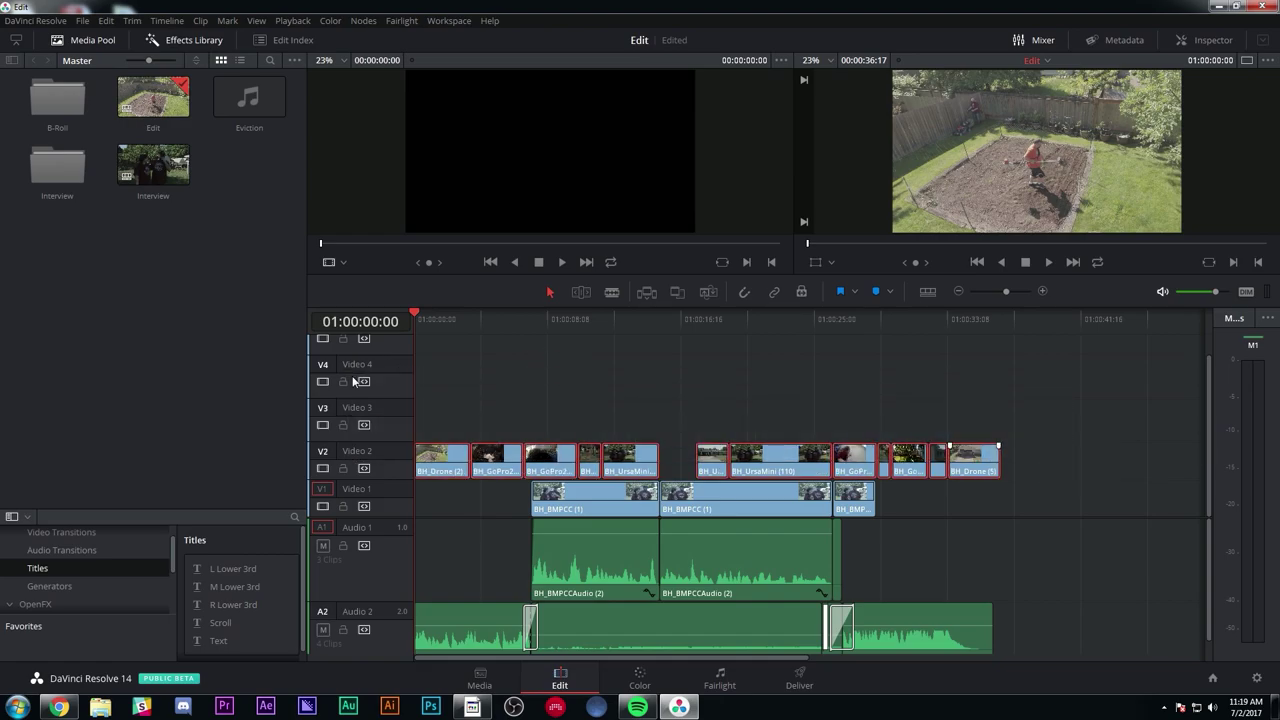
{"action": "key", "text": "alt+Down"}
{"action": "left_click", "coordinate": [646, 355]}
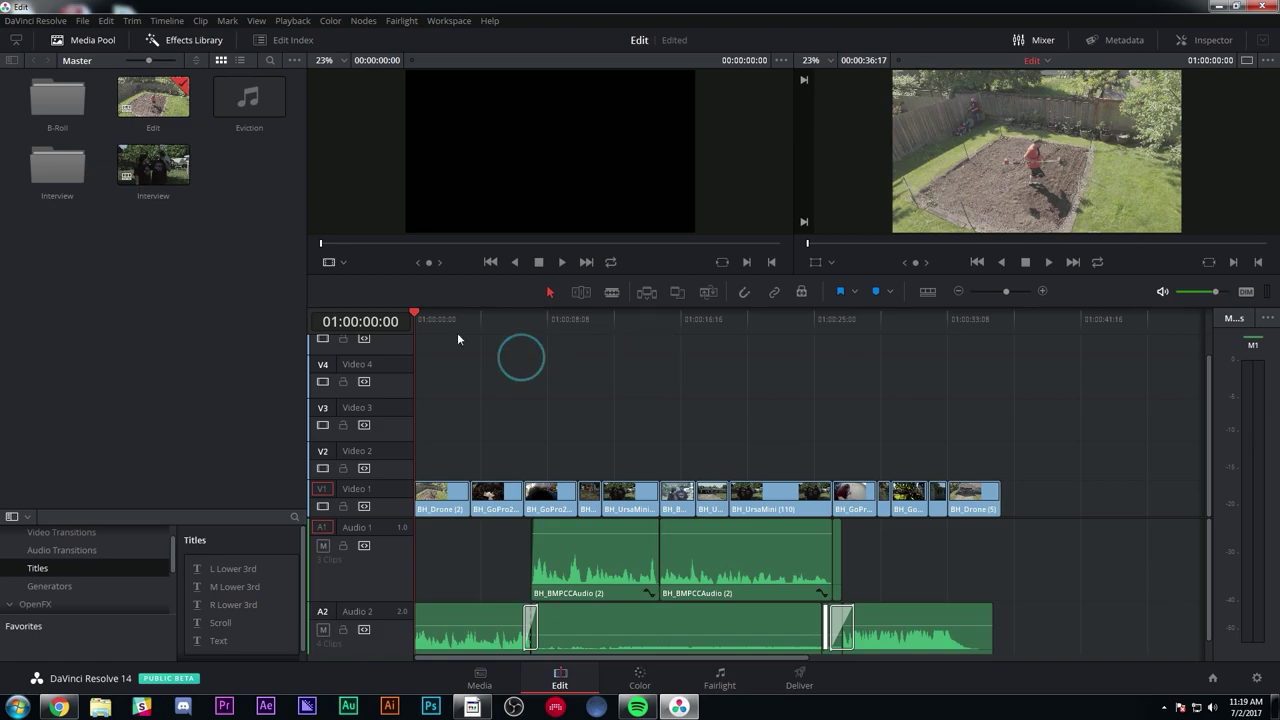
{"action": "left_click_drag", "start_coordinate": [448, 320], "coordinate": [360, 357]}
{"action": "key", "text": "space"}
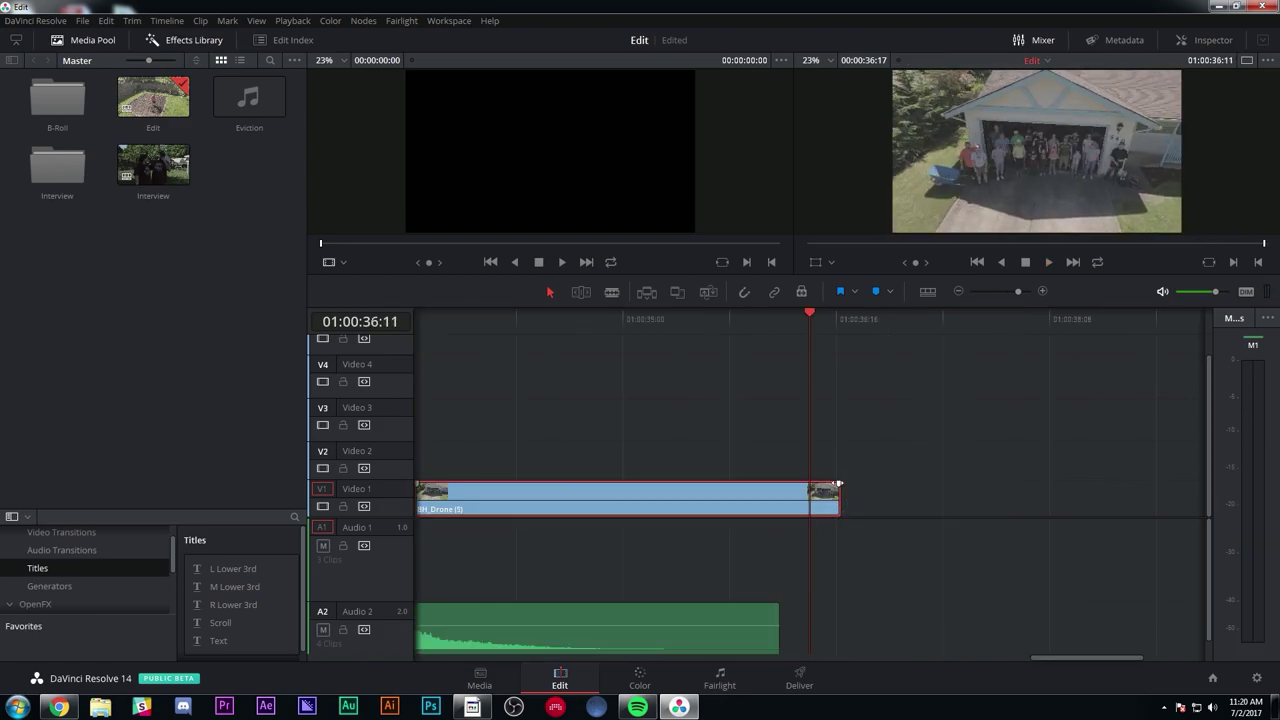
- Add a short fade-out at the end of BH_Drone (5) on Video 1
{"action": "left_click_drag", "start_coordinate": [838, 484], "coordinate": [783, 486]}
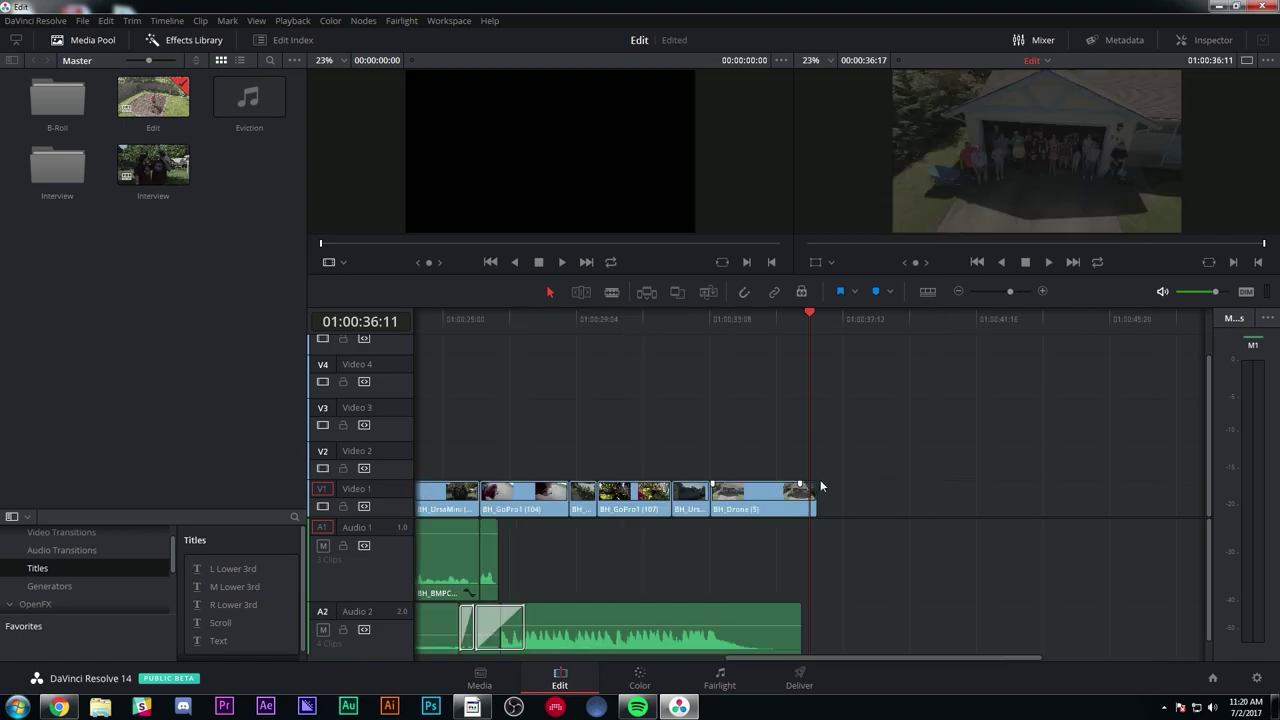
{"action": "left_click", "coordinate": [1041, 291]}
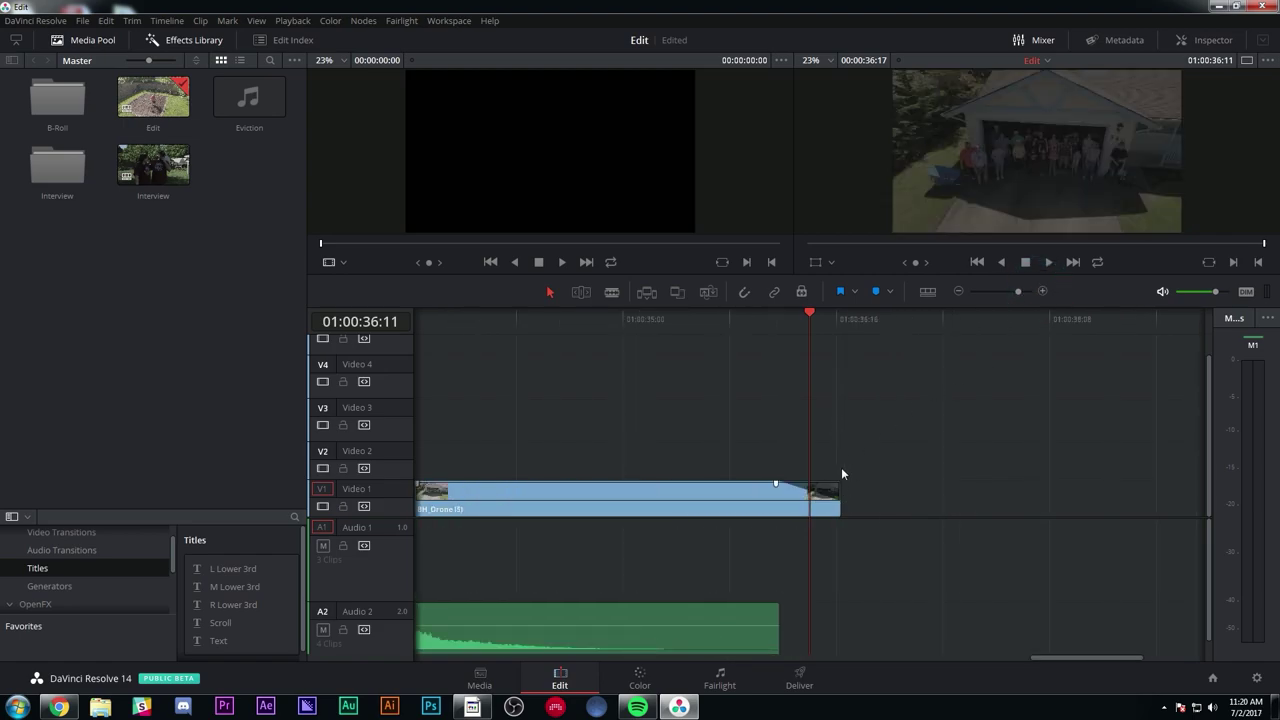
{"action": "left_click", "coordinate": [958, 290]}
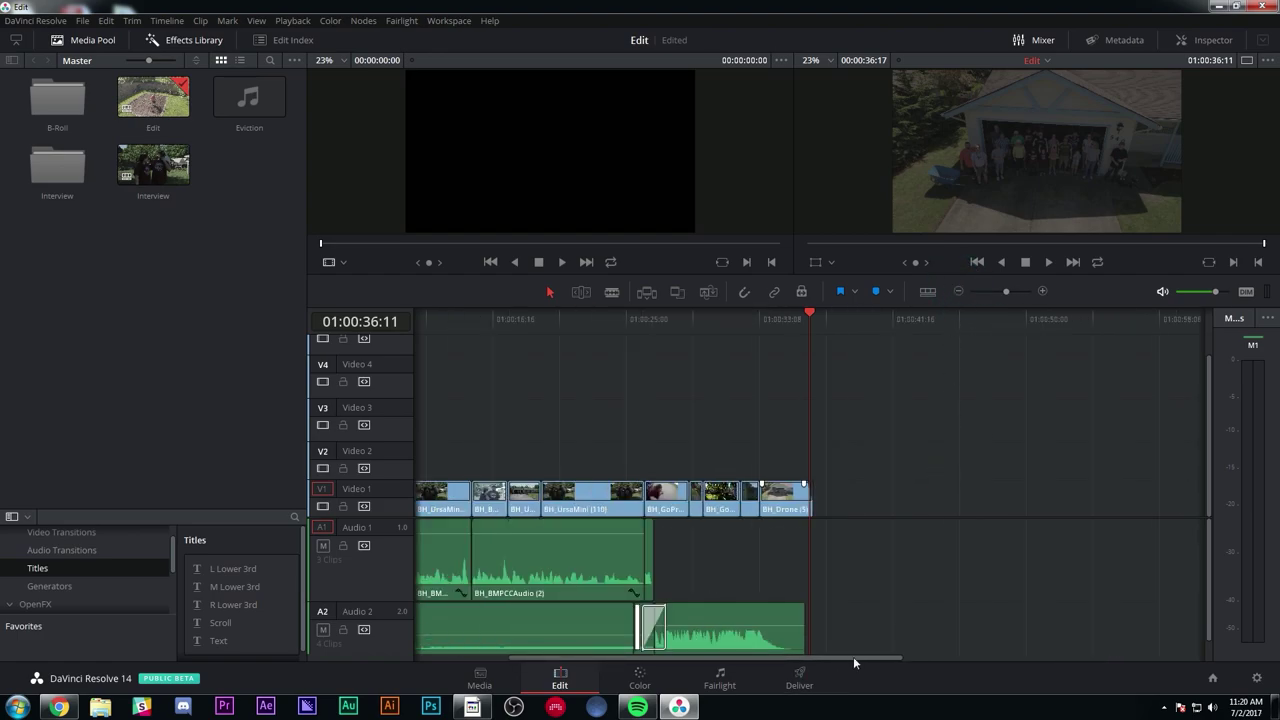
- Add a short fade-in at the start of BH_Drone (2), play the opening, and enlarge the audio track area
{"action": "left_click_drag", "start_coordinate": [855, 662], "coordinate": [698, 656]}
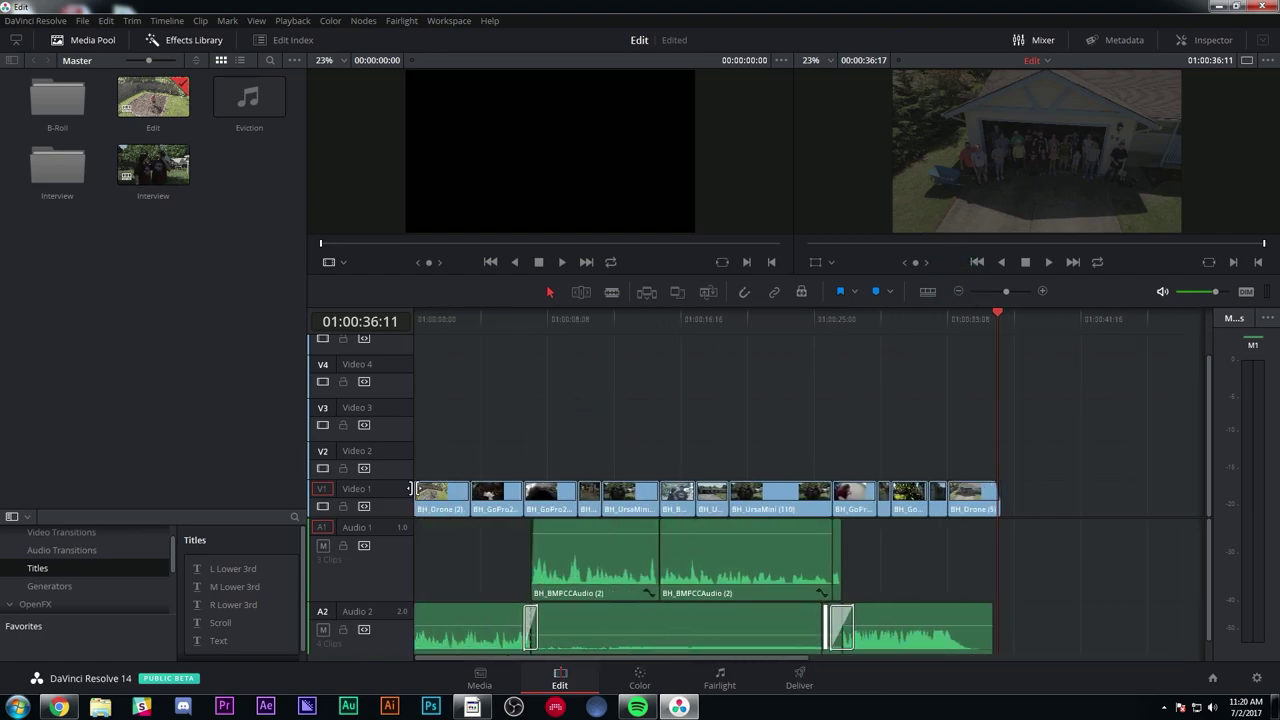
{"action": "left_click_drag", "start_coordinate": [415, 483], "coordinate": [421, 485]}
{"action": "left_click", "coordinate": [556, 440]}
{"action": "left_click", "coordinate": [443, 316]}
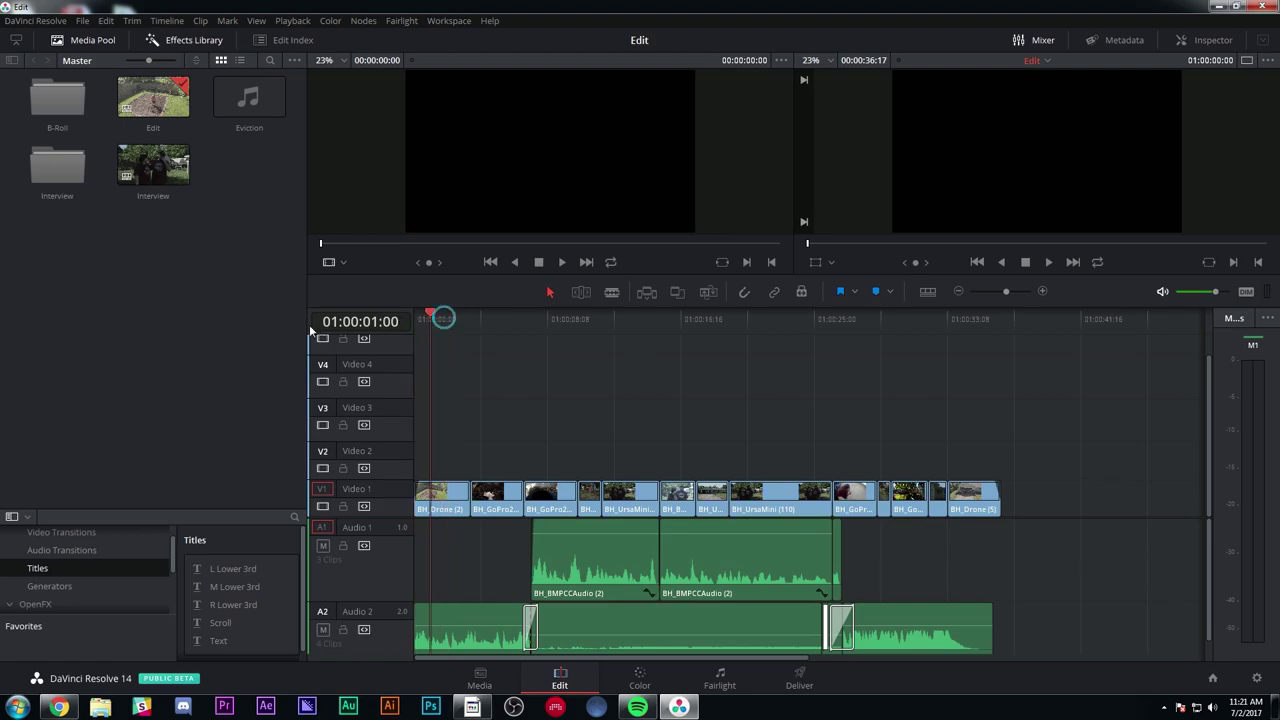
{"action": "key", "text": "space"}
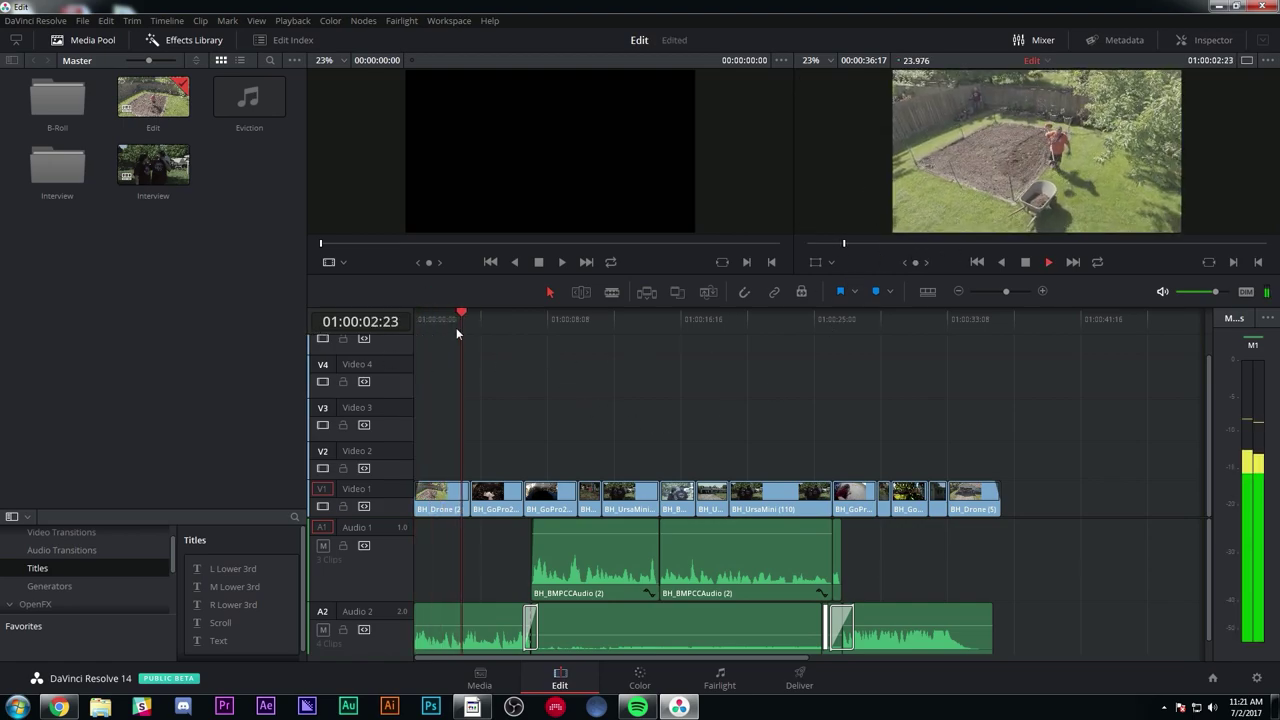
{"action": "left_click_drag", "start_coordinate": [384, 516], "coordinate": [391, 451]}
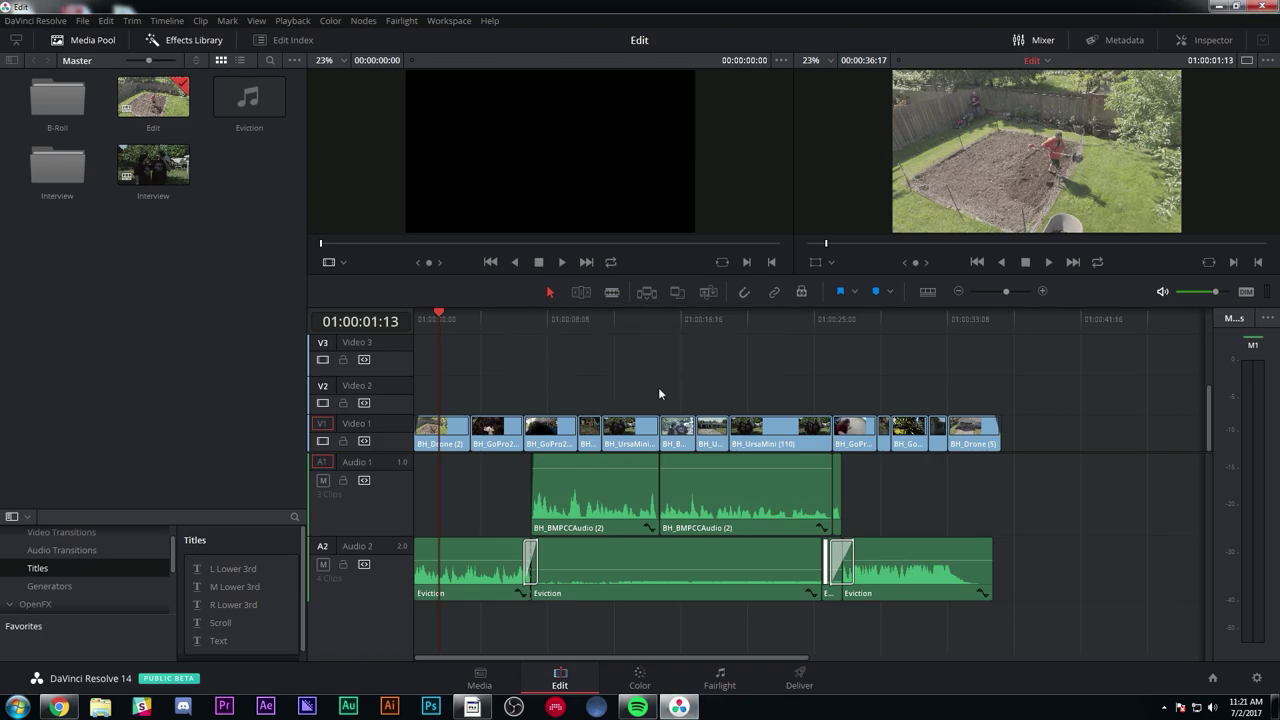
- On the Color page, grade clip 06 with lift about -0.08, gain about 0.95 and saturation 99.60
{"action": "left_click", "coordinate": [640, 678]}
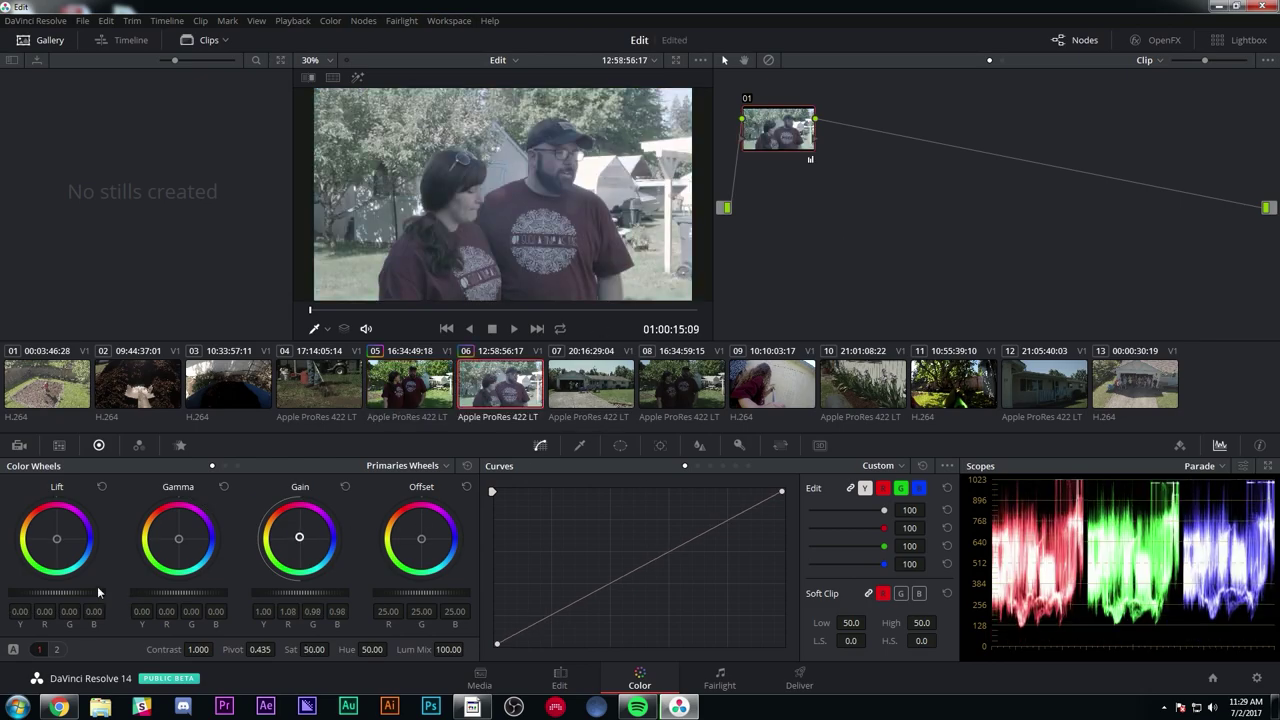
{"action": "left_click_drag", "start_coordinate": [100, 591], "coordinate": [76, 594]}
{"action": "left_click_drag", "start_coordinate": [314, 583], "coordinate": [320, 589]}
{"action": "left_click_drag", "start_coordinate": [314, 649], "coordinate": [390, 649]}
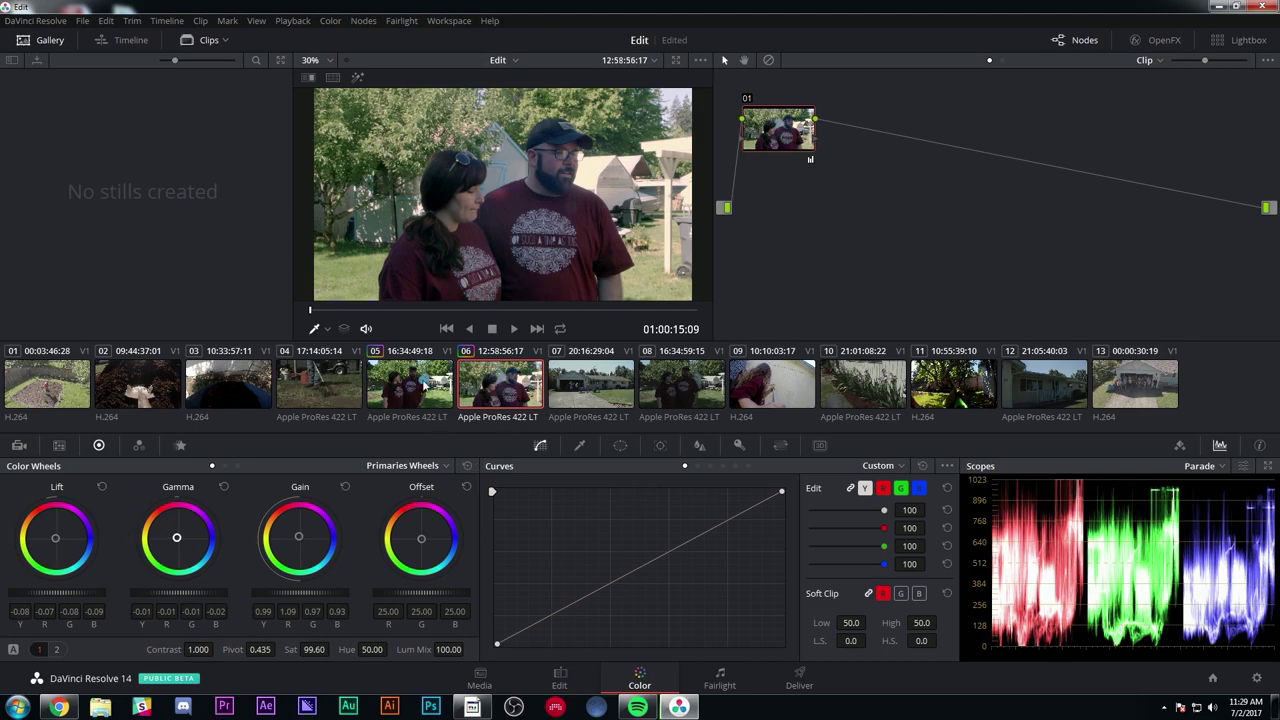
{"action": "left_click_drag", "start_coordinate": [345, 592], "coordinate": [318, 593]}
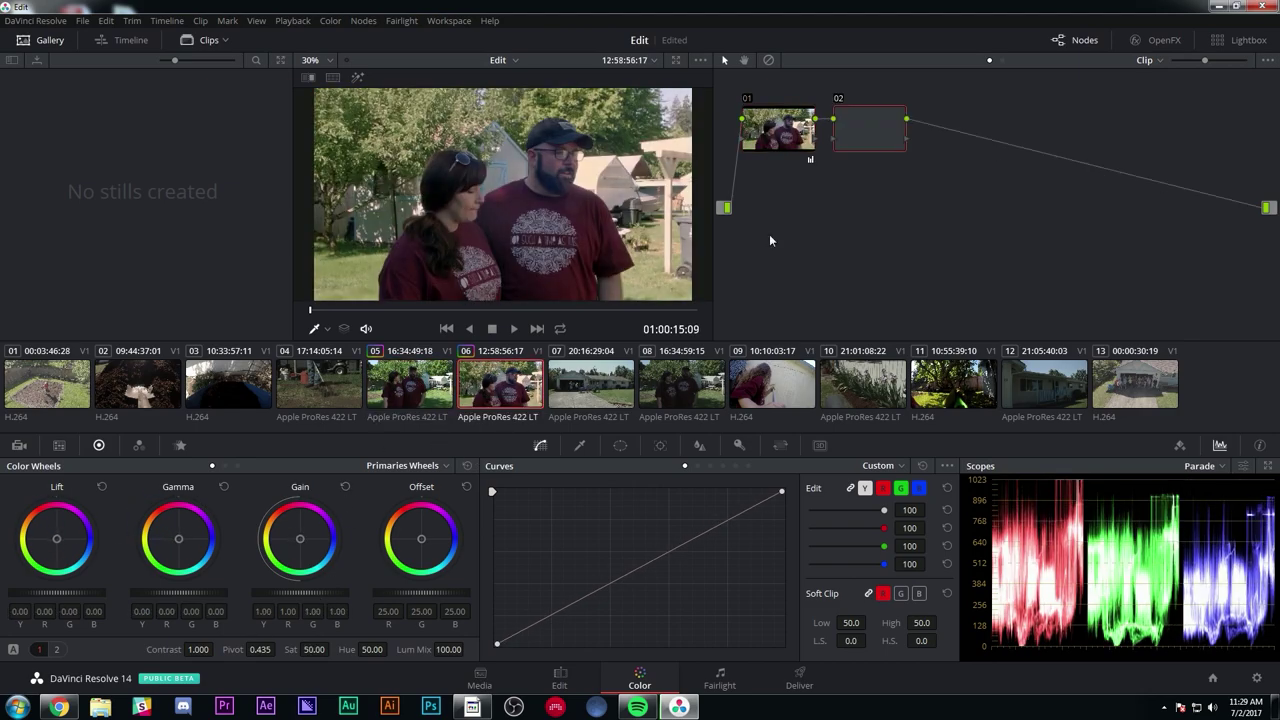
- Add a serial node to clip 06 and pull the bright end of its Lum Vs Sat curve down to desaturate the highlights
{"action": "key", "text": "alt+s"}
{"action": "left_click", "coordinate": [725, 466]}
{"action": "left_click", "coordinate": [735, 466]}
{"action": "left_click_drag", "start_coordinate": [950, 554], "coordinate": [949, 640]}
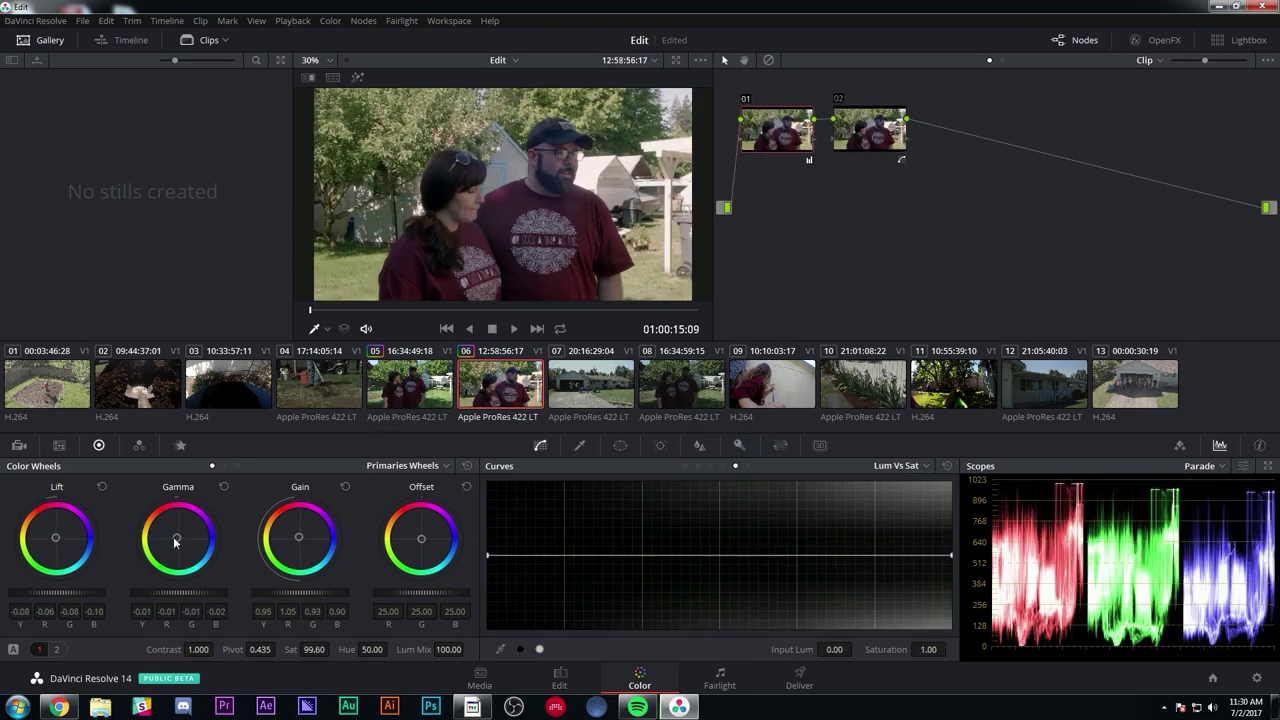
- Shift the gamma of clip 06 slightly towards green on node 01 and compare the grade with the neighbouring clip
{"action": "left_click_drag", "start_coordinate": [175, 543], "coordinate": [176, 545]}
{"action": "key", "text": "Up"}
{"action": "key", "text": "Down"}
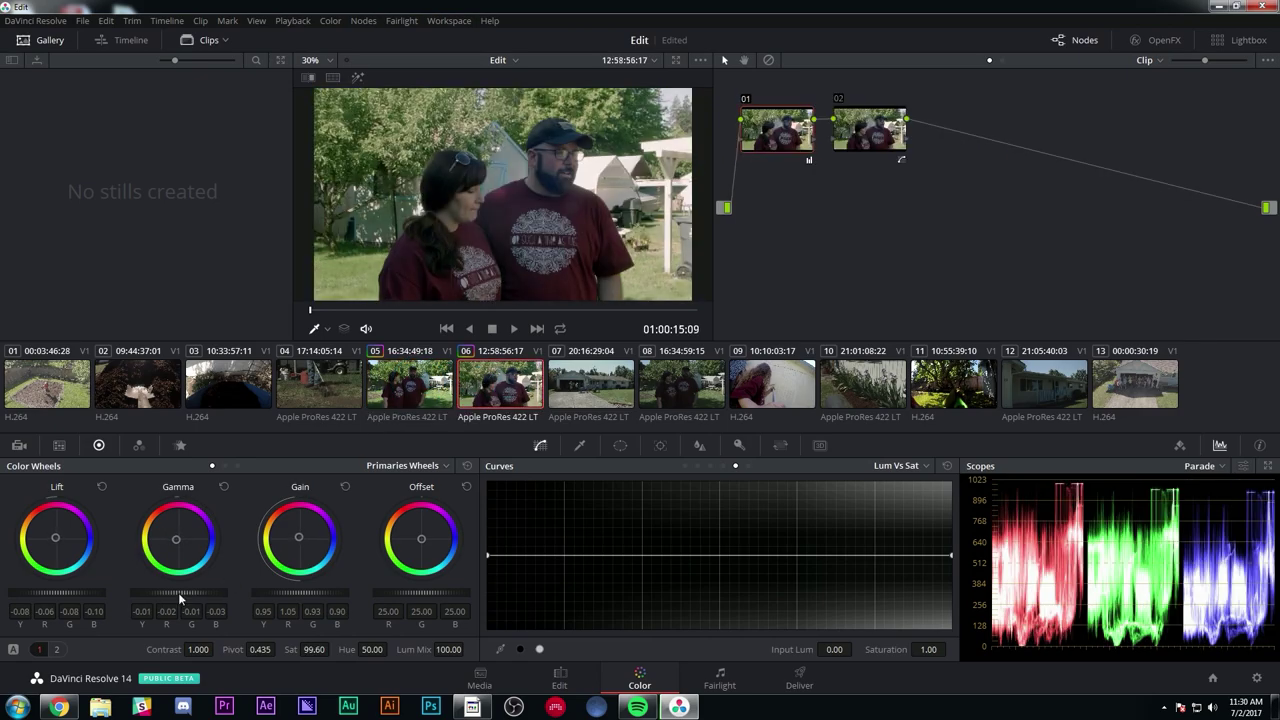
{"action": "key", "text": "Down"}
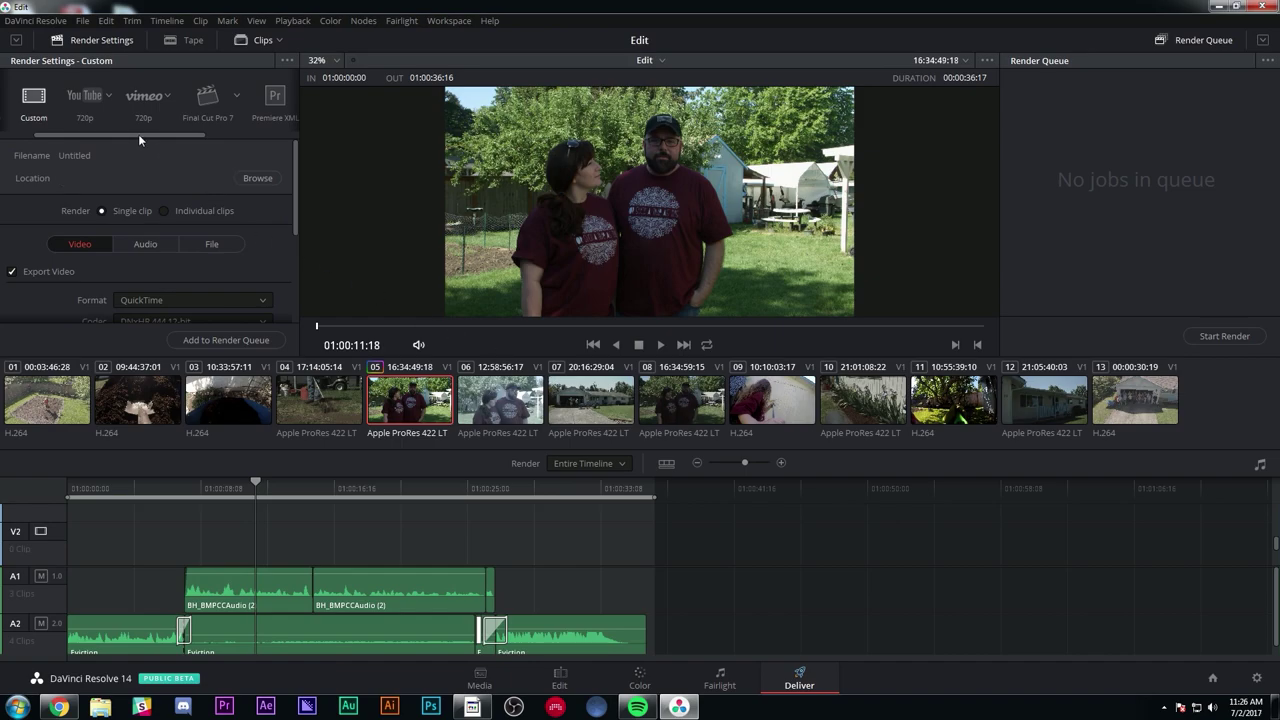
- Select the YouTube render preset at 1080p and review its video export settings
{"action": "scroll", "coordinate": [137, 134], "scroll_direction": "up", "scroll_amount": 2}
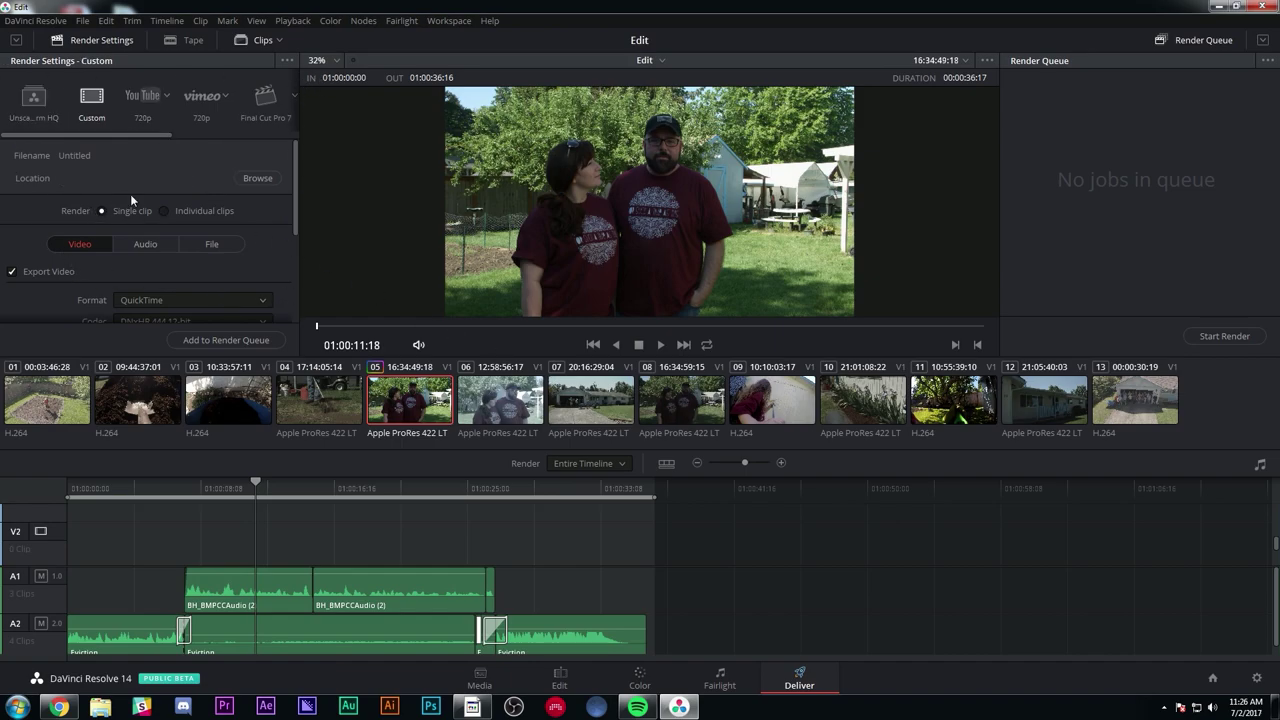
{"action": "left_click", "coordinate": [150, 105]}
{"action": "left_click", "coordinate": [167, 96]}
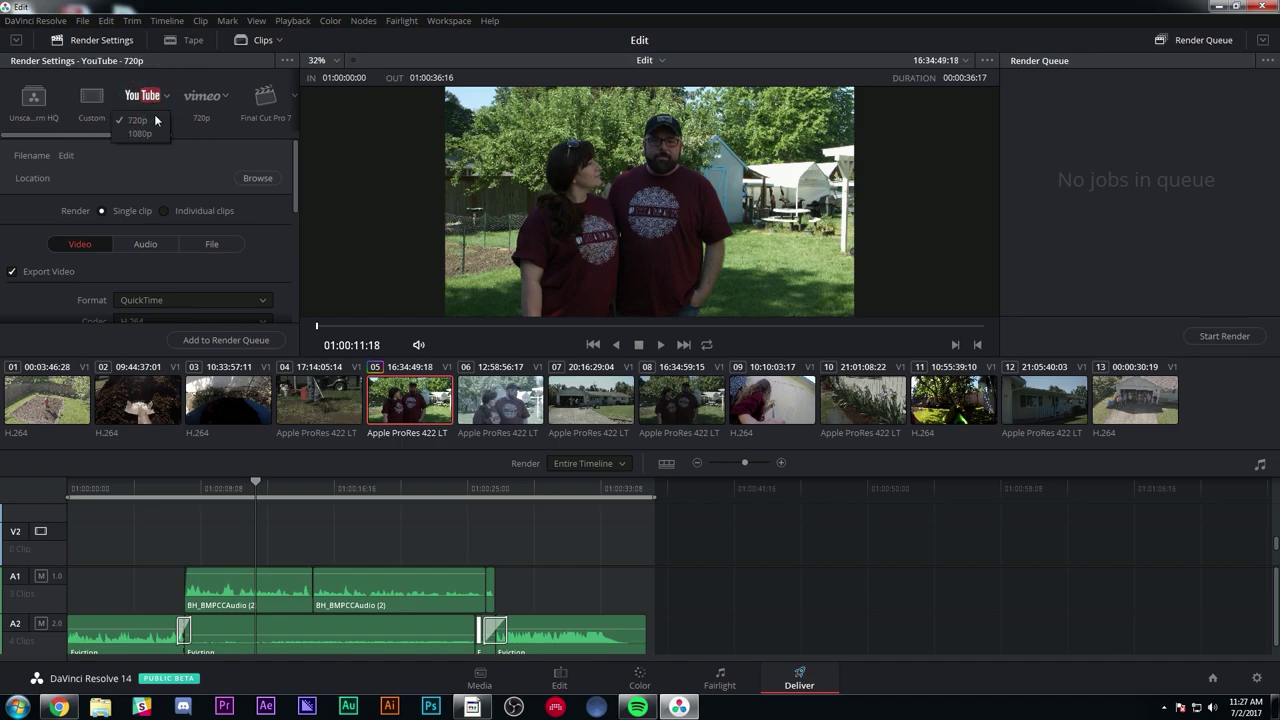
{"action": "left_click", "coordinate": [148, 138]}
{"action": "mouse_move", "coordinate": [295, 198]}
{"action": "left_mouse_down"}
{"action": "mouse_move", "coordinate": [296, 232]}
{"action": "mouse_move", "coordinate": [290, 183]}
{"action": "left_mouse_up"}
{"action": "left_click_drag", "start_coordinate": [144, 134], "coordinate": [92, 142]}
{"action": "scroll", "coordinate": [290, 252], "scroll_direction": "down", "scroll_amount": 5}
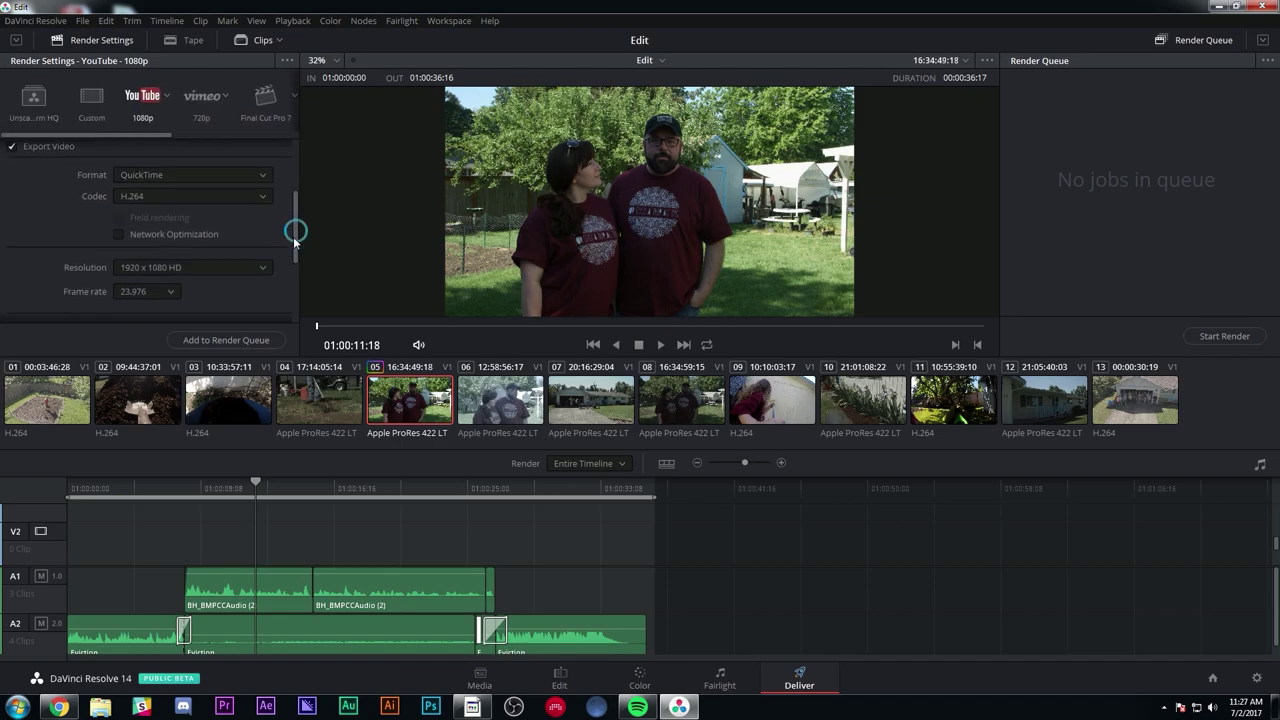
{"action": "scroll", "coordinate": [279, 260], "scroll_direction": "up", "scroll_amount": 5}
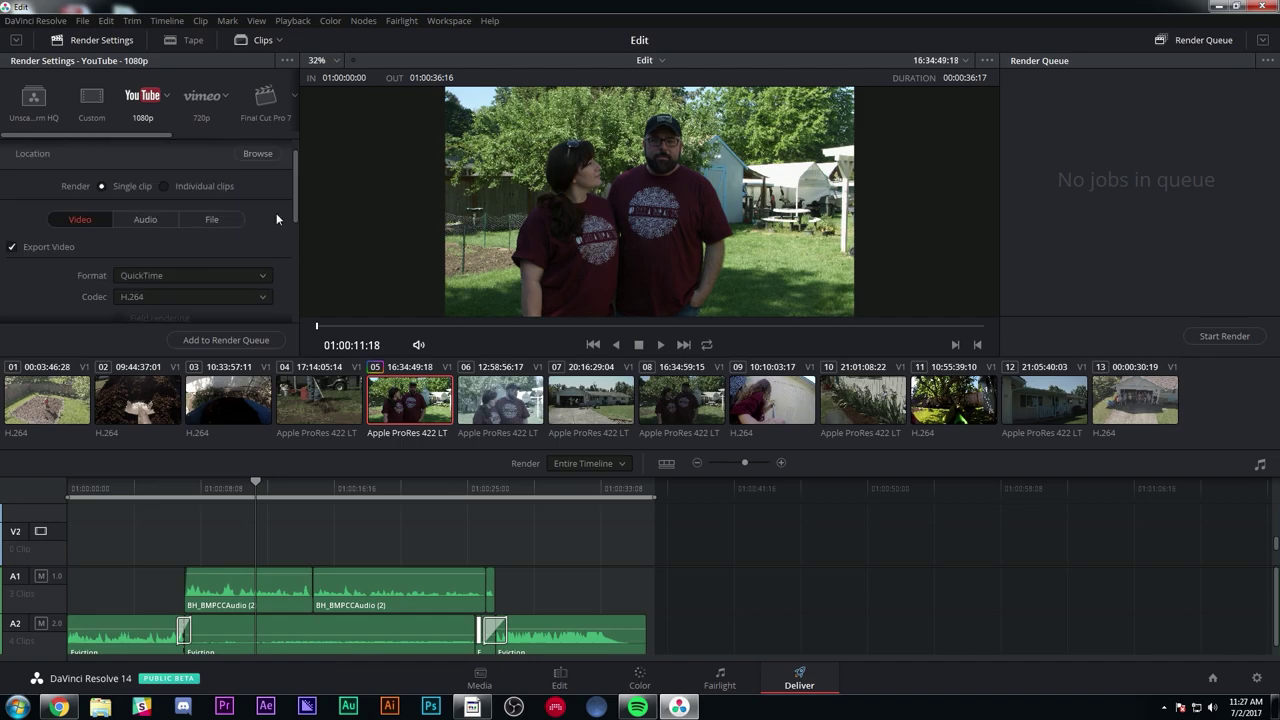
- Set the output file's custom name to Yard-Edit and choose the folder for the render
{"action": "left_click", "coordinate": [228, 220]}
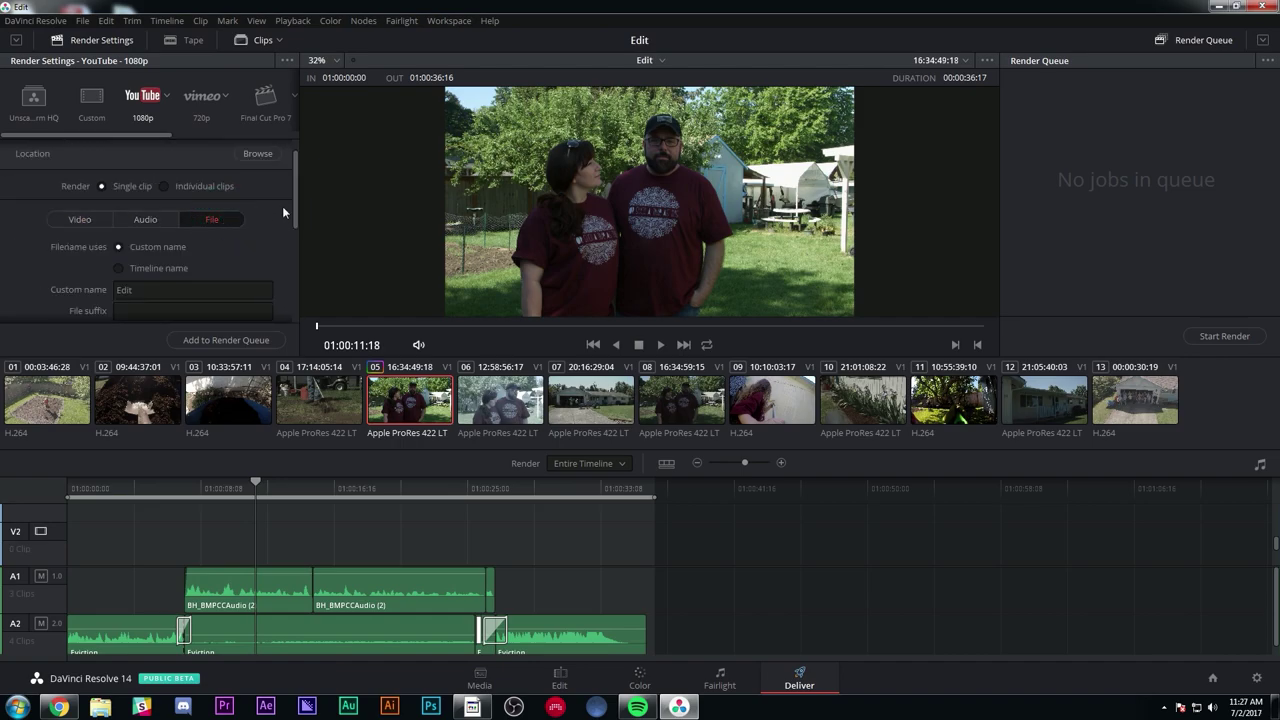
{"action": "scroll", "coordinate": [293, 222], "scroll_direction": "down", "scroll_amount": 1}
{"action": "left_click", "coordinate": [123, 232]}
{"action": "type", "text": "Yard-"}
{"action": "scroll", "coordinate": [283, 205], "scroll_direction": "down", "scroll_amount": 2}
{"action": "scroll", "coordinate": [273, 212], "scroll_direction": "up", "scroll_amount": 3}
{"action": "left_click", "coordinate": [259, 176]}
{"action": "key", "text": "Return"}
- Add the YouTube 1080p export to the render queue and start rendering it
{"action": "scroll", "coordinate": [296, 186], "scroll_direction": "down", "scroll_amount": 1}
{"action": "scroll", "coordinate": [296, 186], "scroll_direction": "down", "scroll_amount": 1}
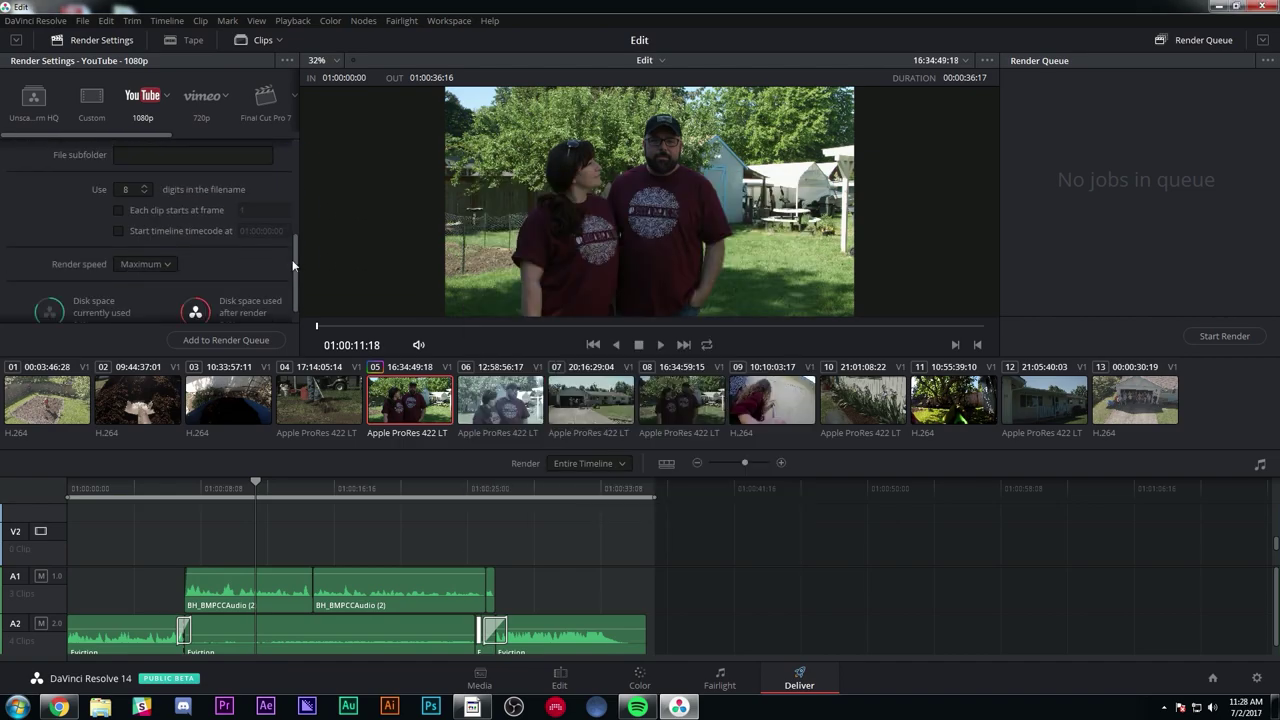
{"action": "left_click", "coordinate": [232, 340]}
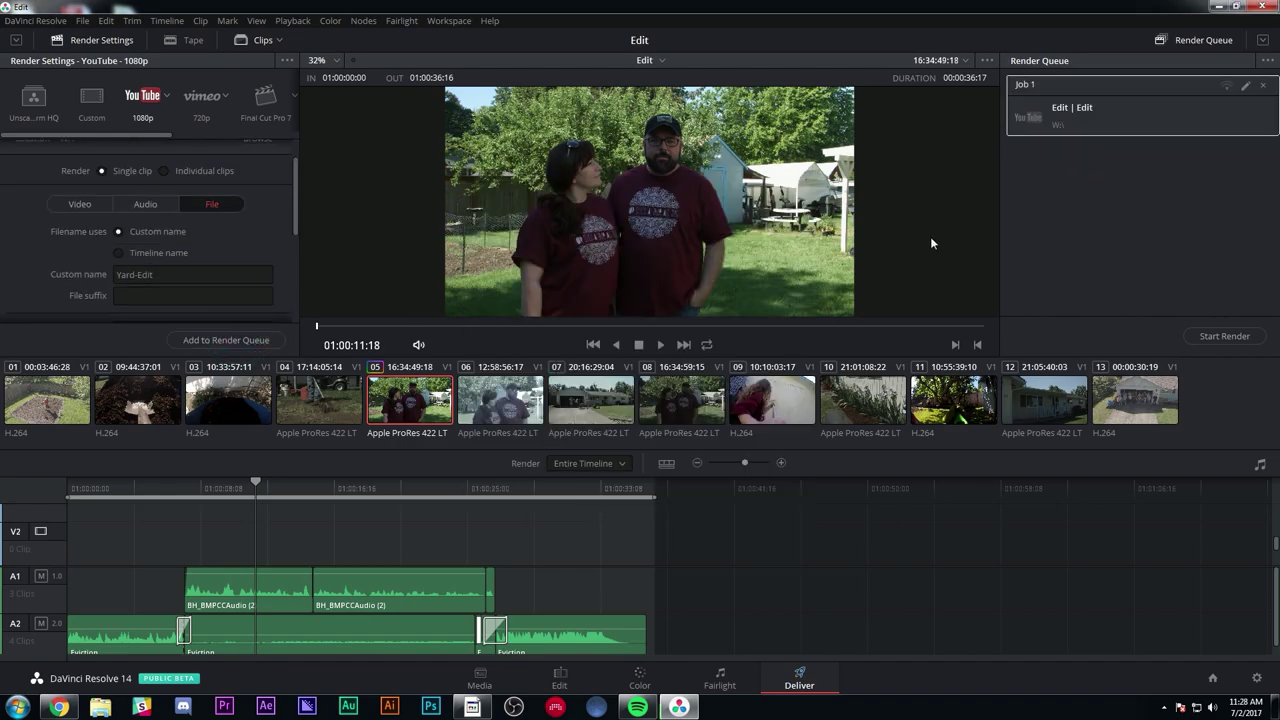
{"action": "left_click", "coordinate": [1226, 336]}
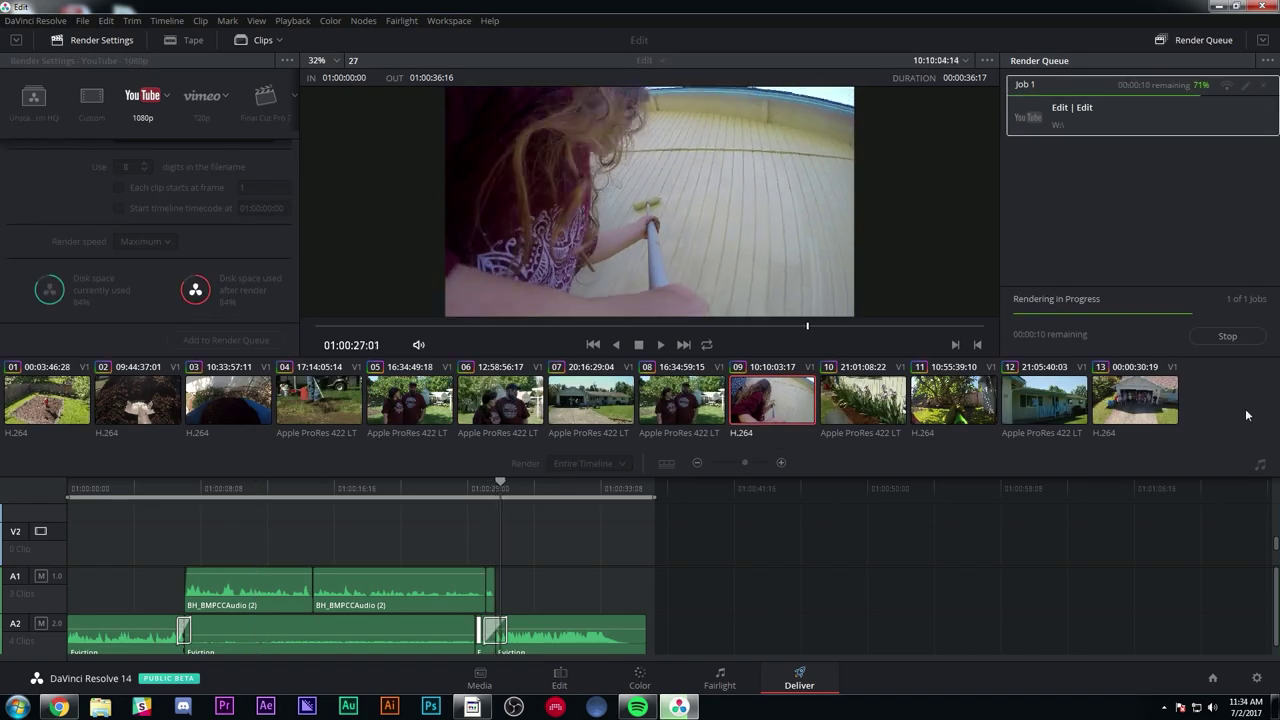